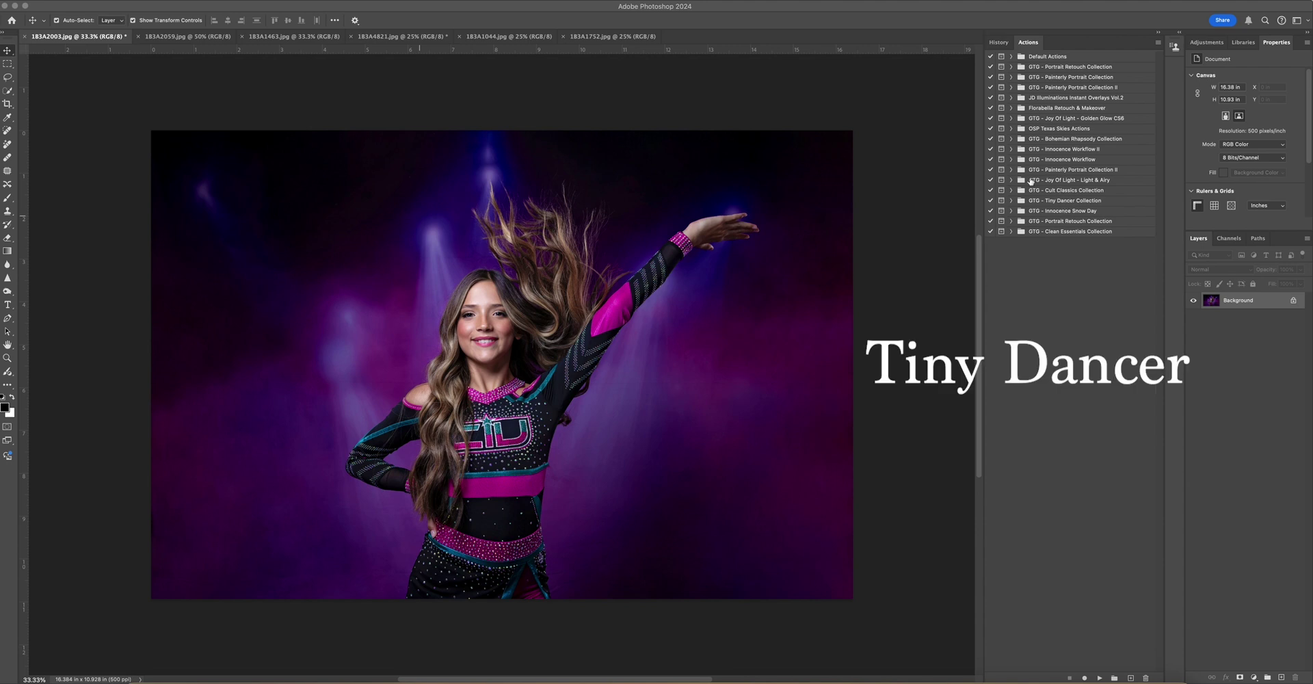
Switch to Safari, open greaterthangatsby.com and look over its home page.
click(468, 676)
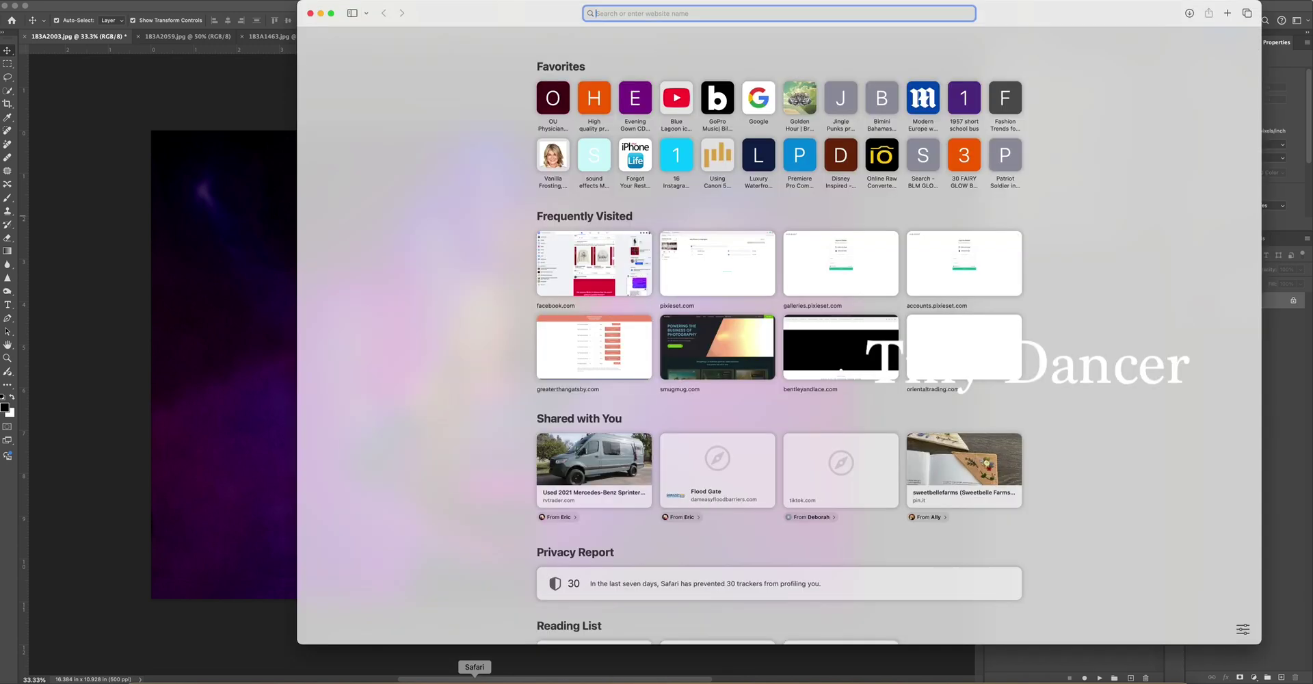
text(greaterthangatsby.com — greaterthangatsby.com)
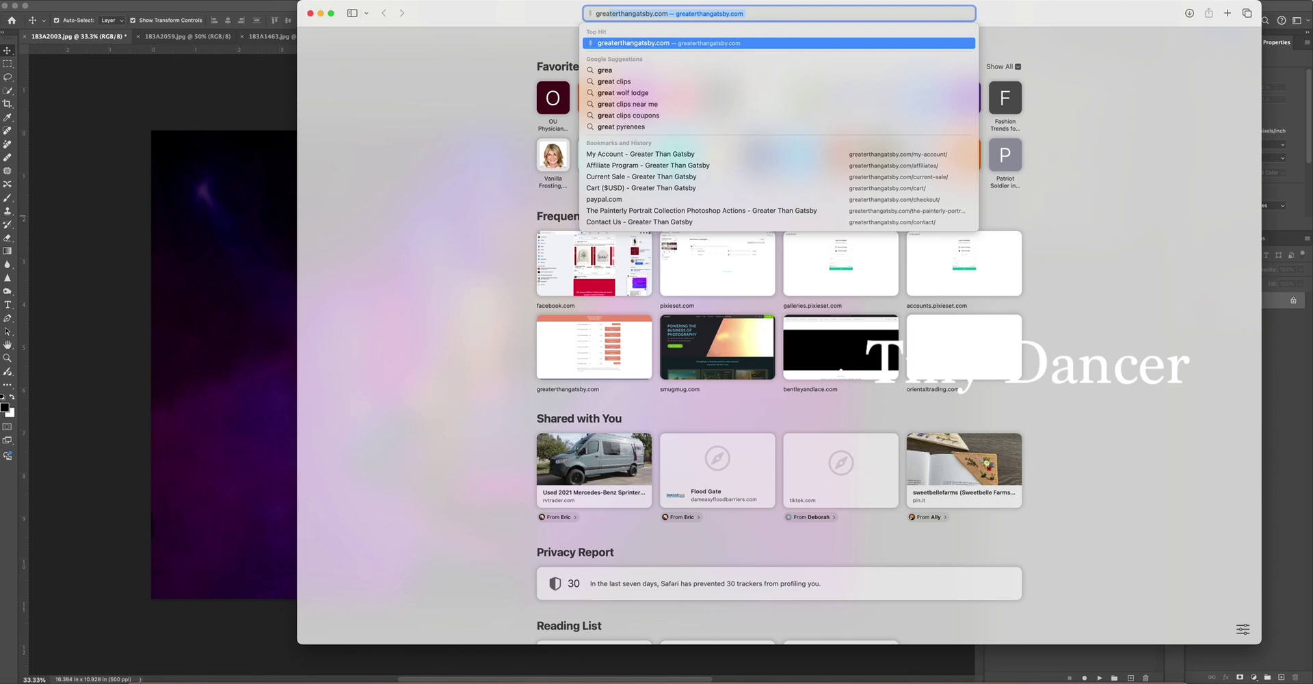
key(Return)
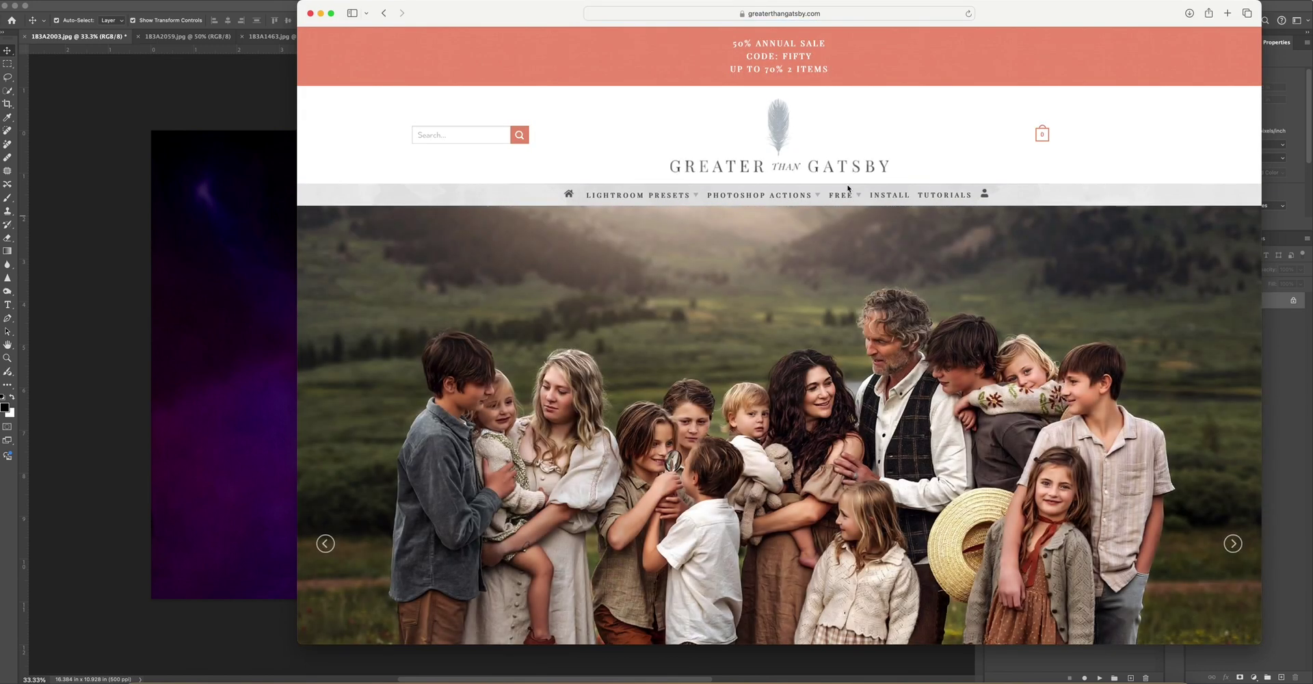
mouse_move(837, 193)
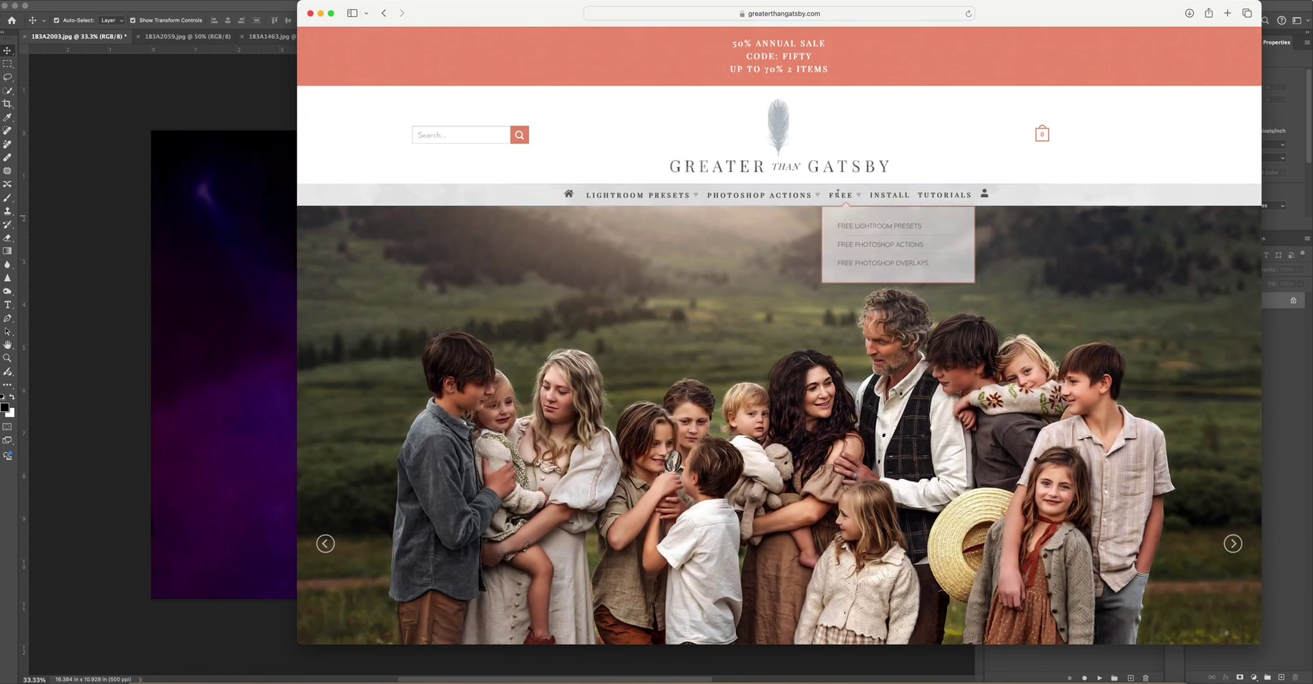
scroll(912, 421, down, 1)
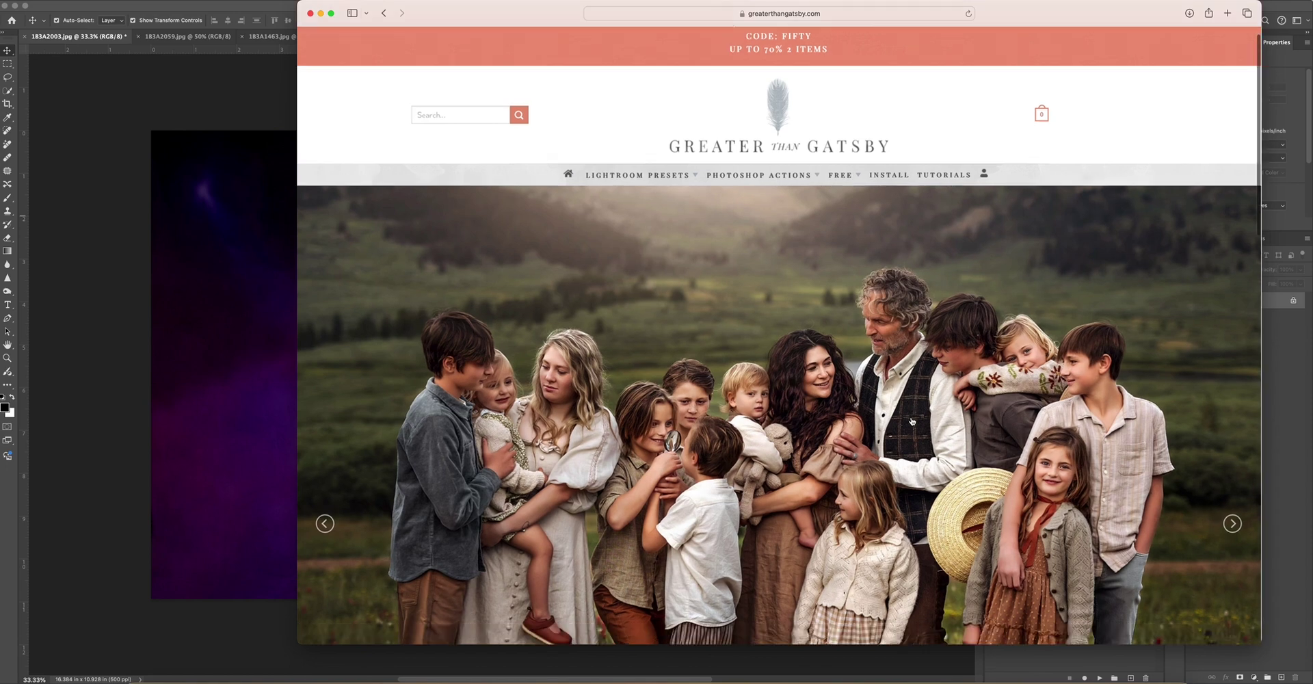
scroll(912, 421, down, 4)
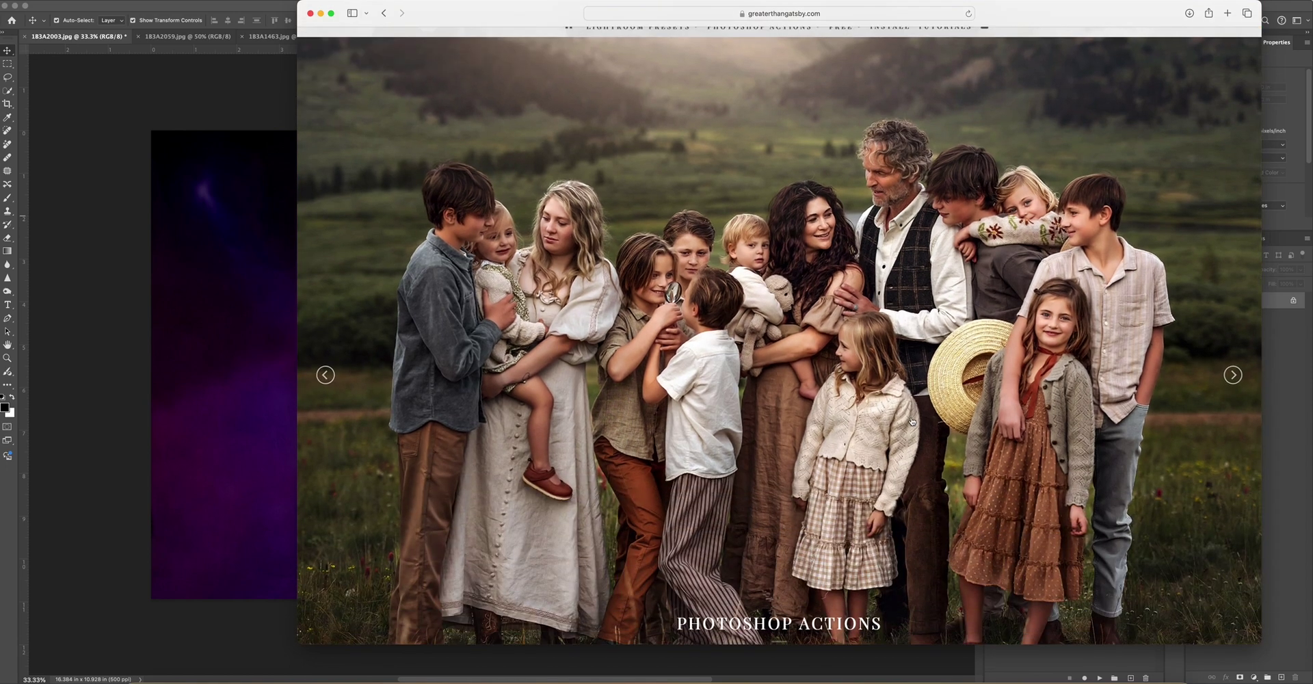
scroll(726, 293, up, 5)
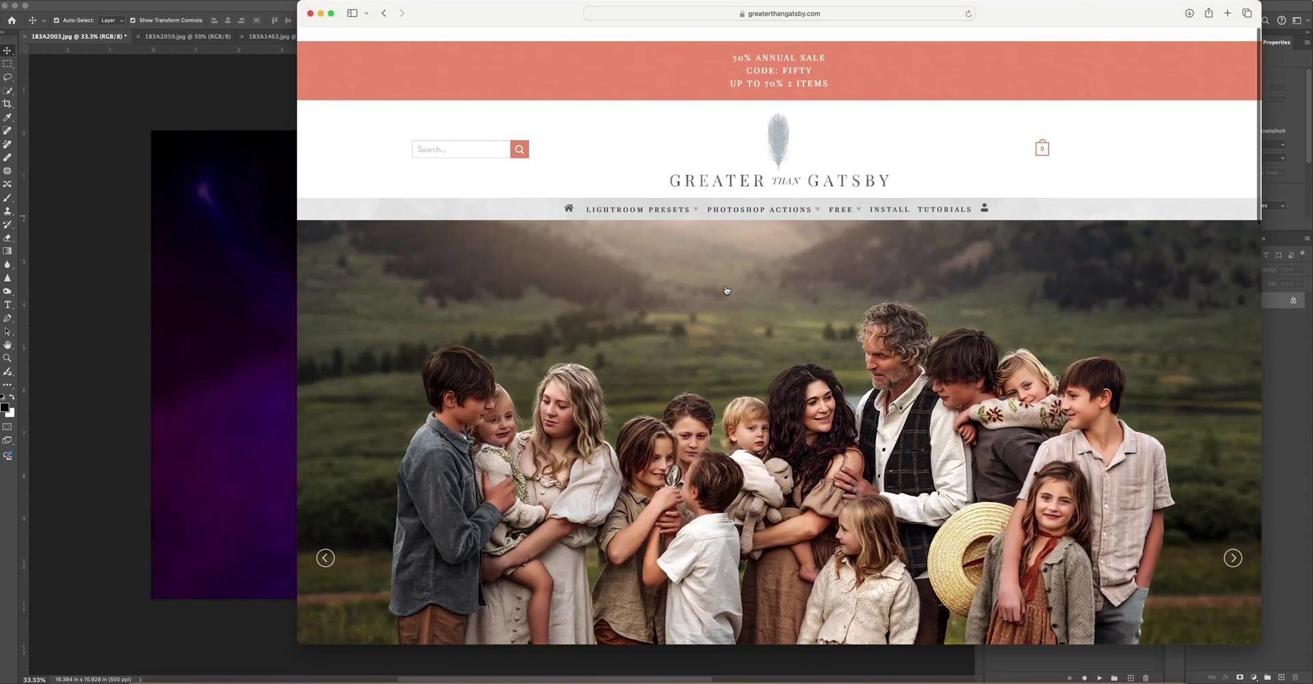
Open the Painterly Portrait Actions page and examine its sample images, package options, prices and video tutorials.
mouse_move(753, 197)
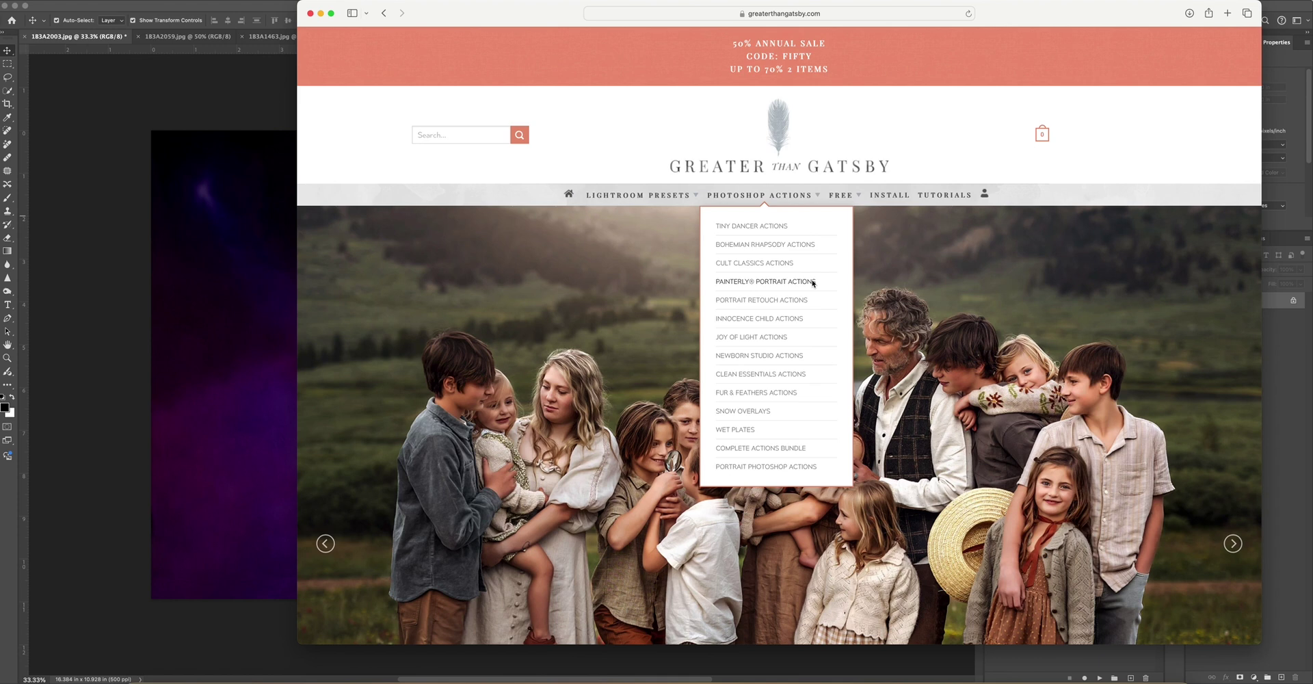
click(813, 281)
scroll(1123, 375, down, 10)
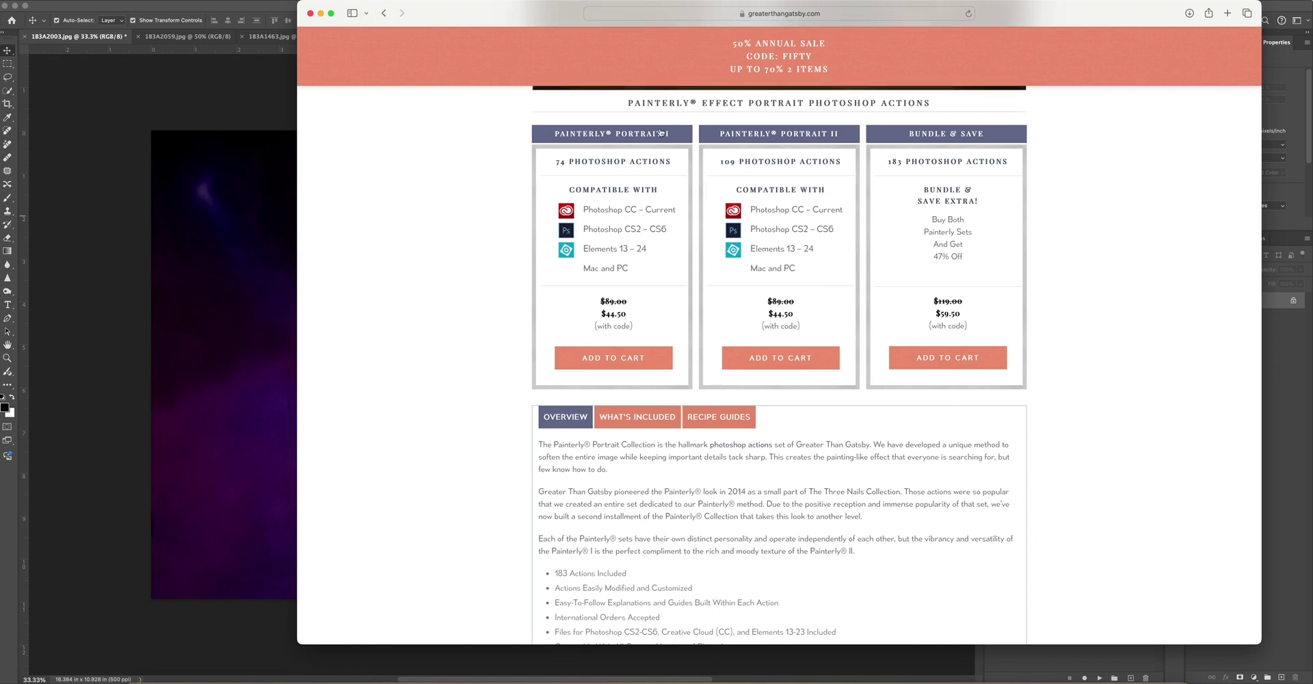
scroll(670, 135, up, 5)
scroll(670, 135, up, 2)
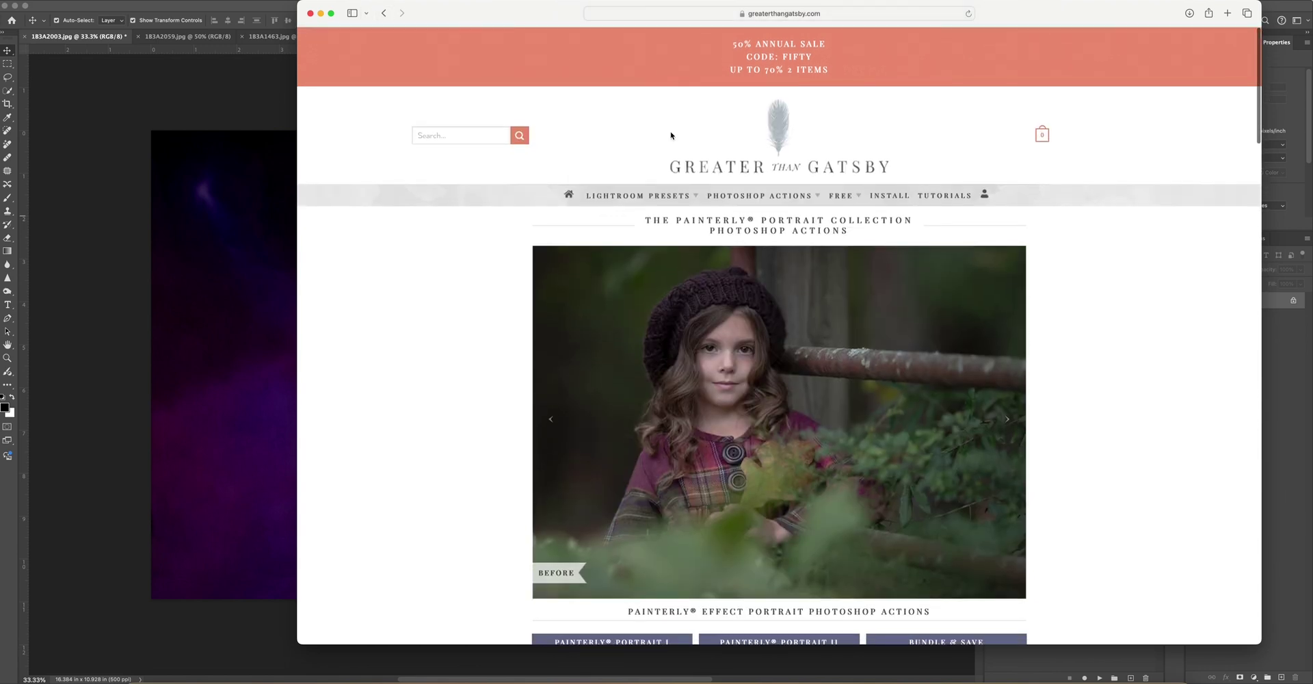
scroll(1052, 273, down, 7)
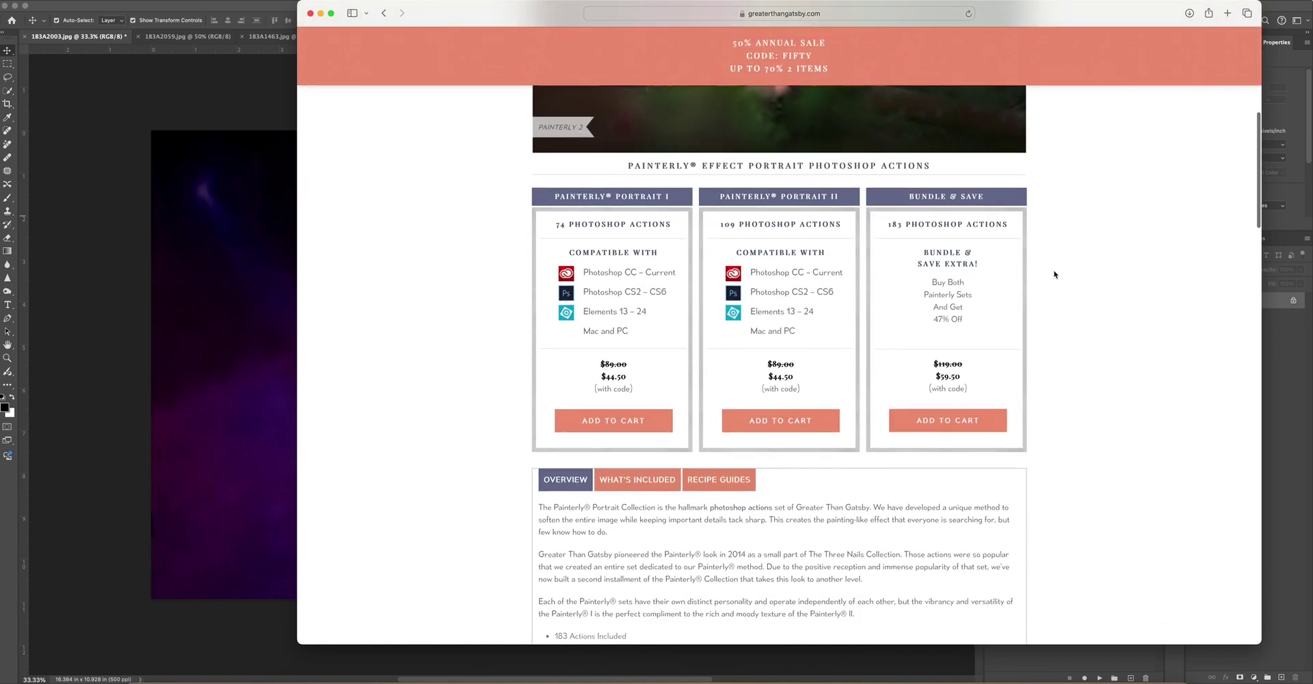
scroll(1054, 274, up, 5)
scroll(775, 228, up, 1)
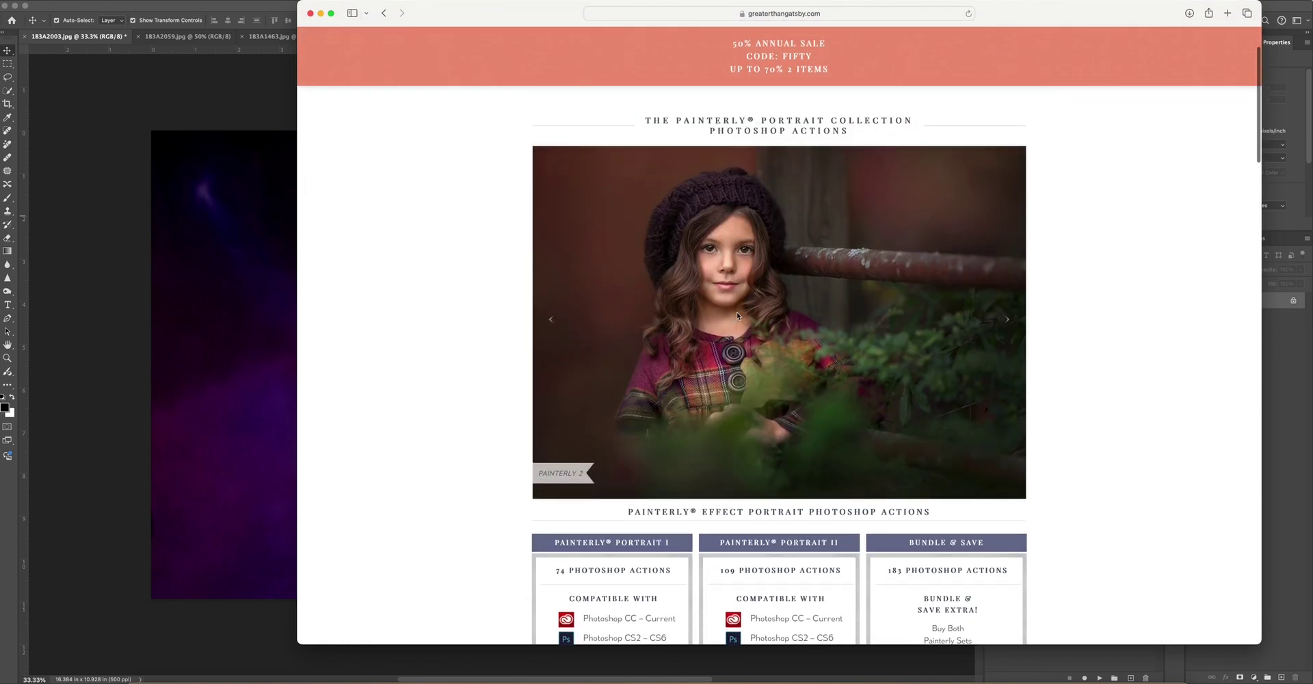
scroll(1006, 308, down, 10)
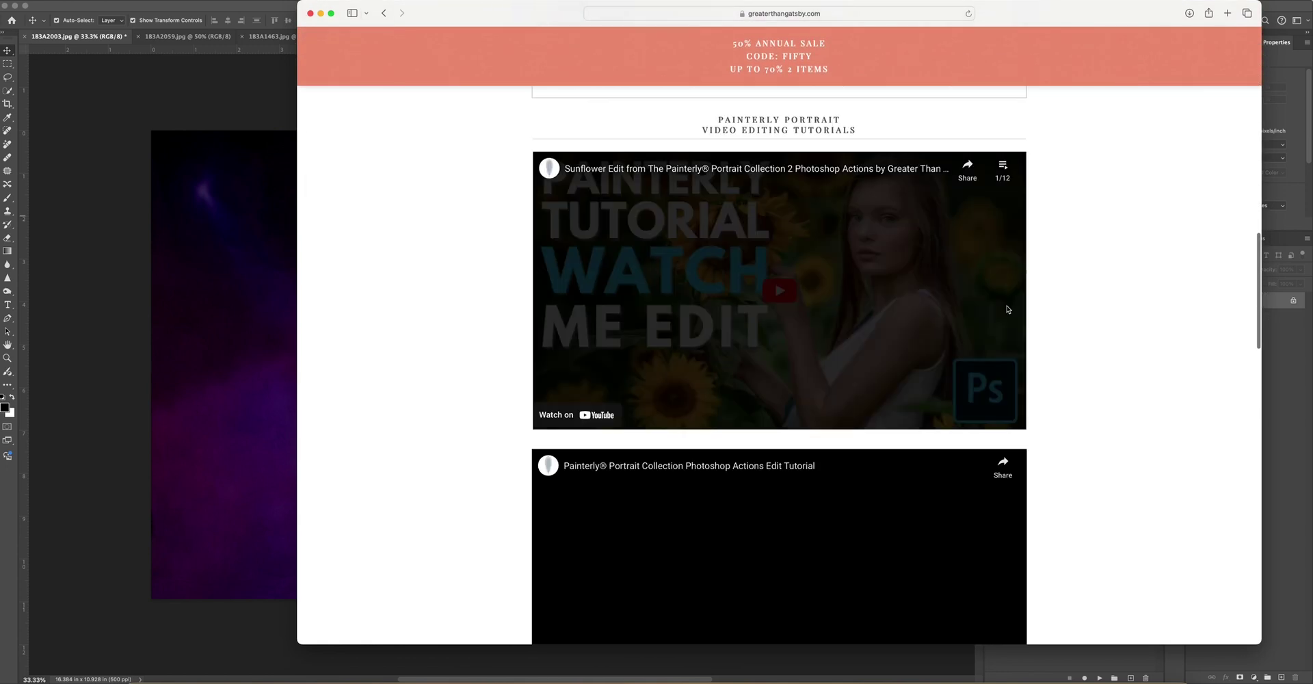
scroll(1093, 315, down, 4)
scroll(1095, 316, down, 4)
scroll(1094, 316, up, 5)
scroll(1094, 316, up, 15)
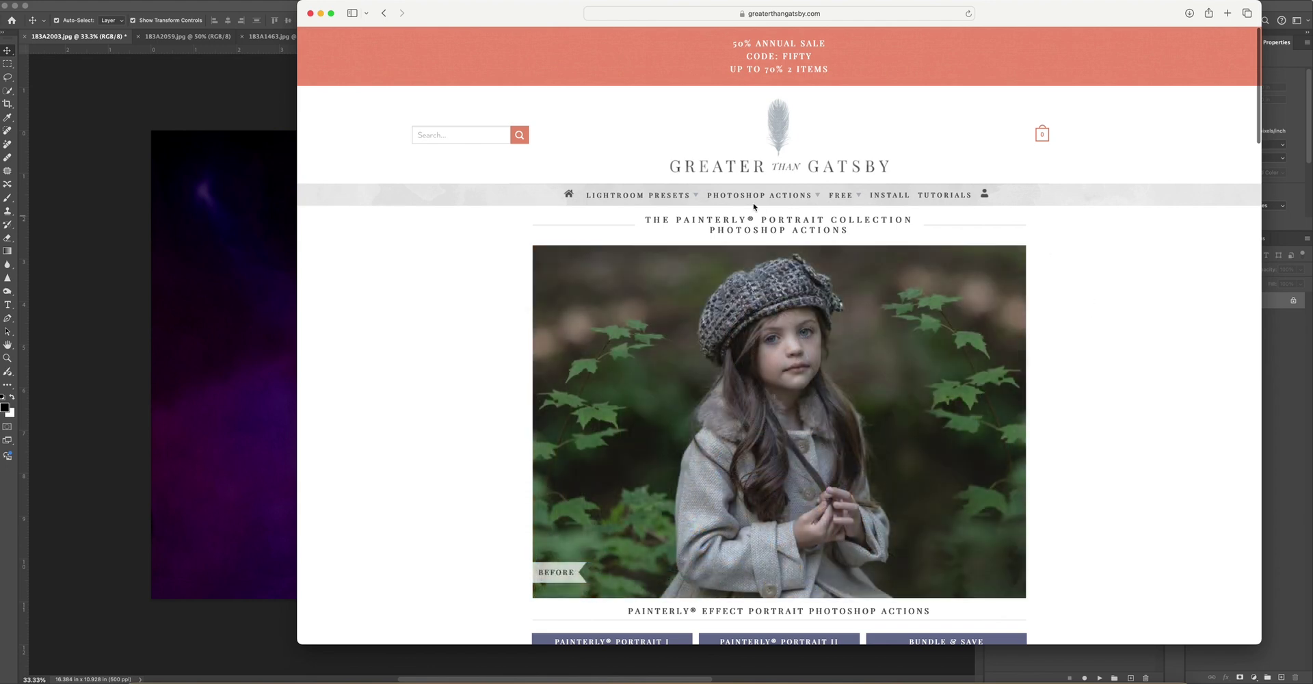
View the Portrait Retouch, Joy of Light and Innocence Child Photoshop actions pages one after another.
mouse_move(750, 198)
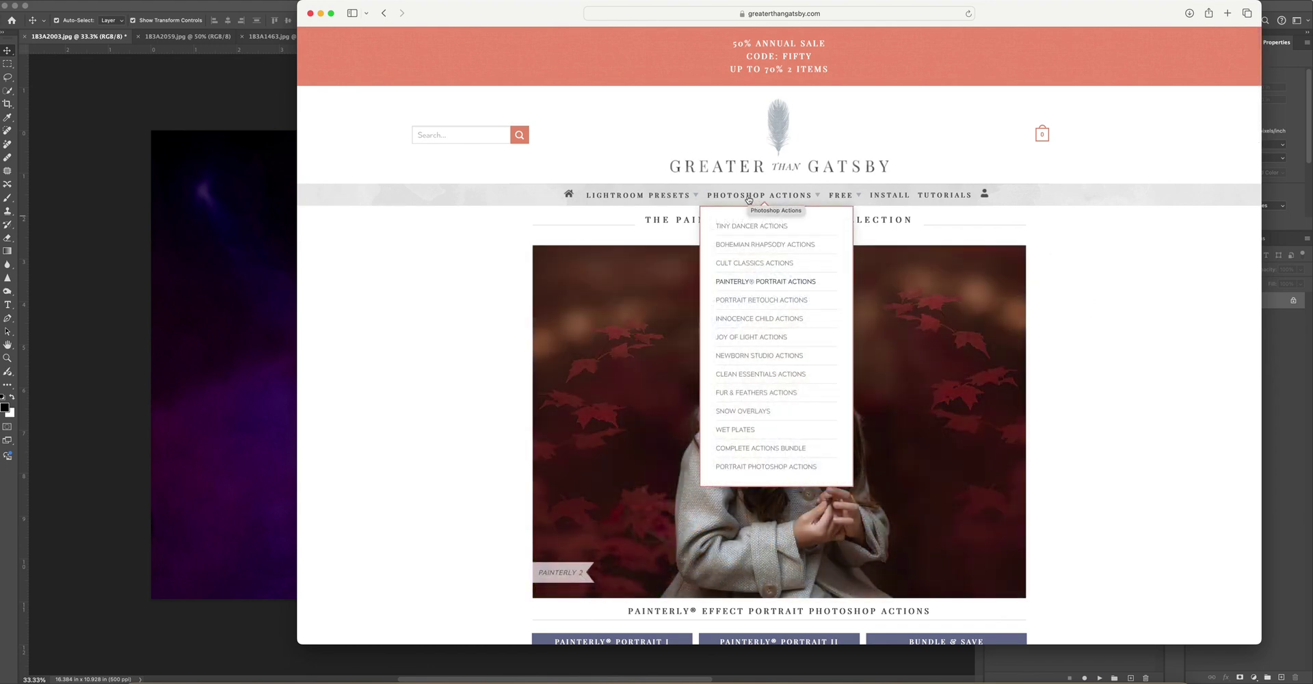
click(770, 300)
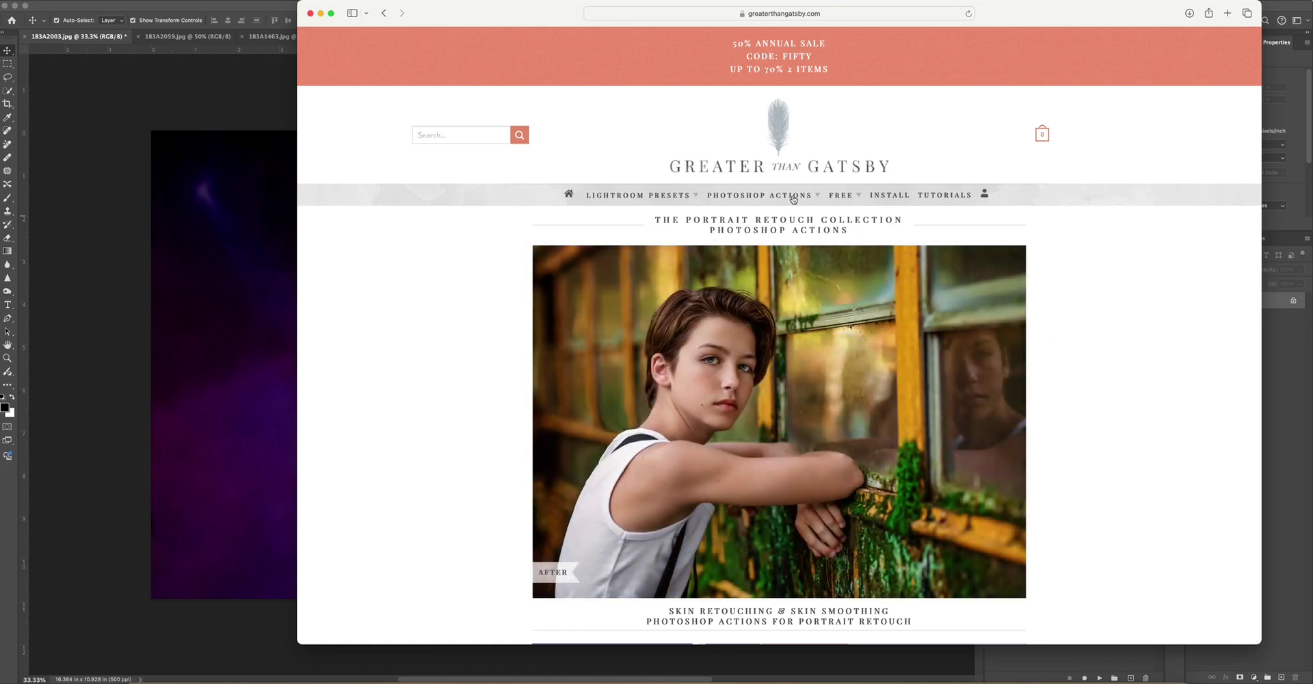
mouse_move(775, 197)
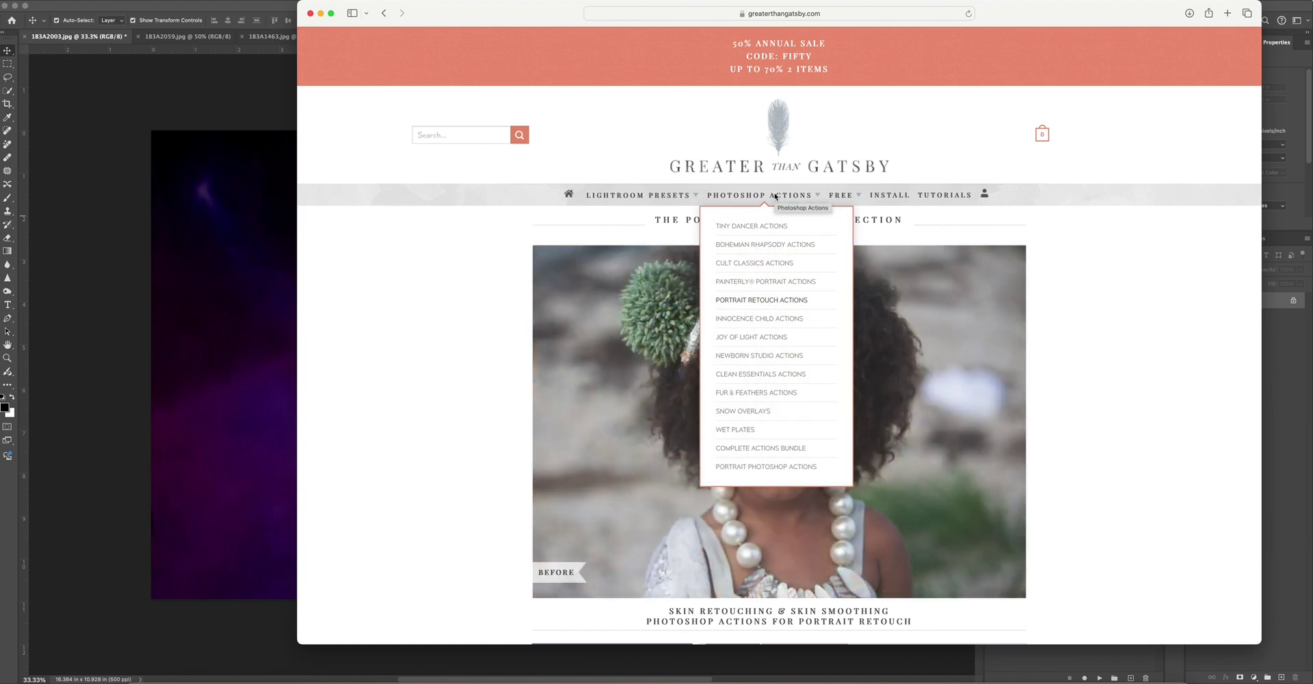
click(770, 338)
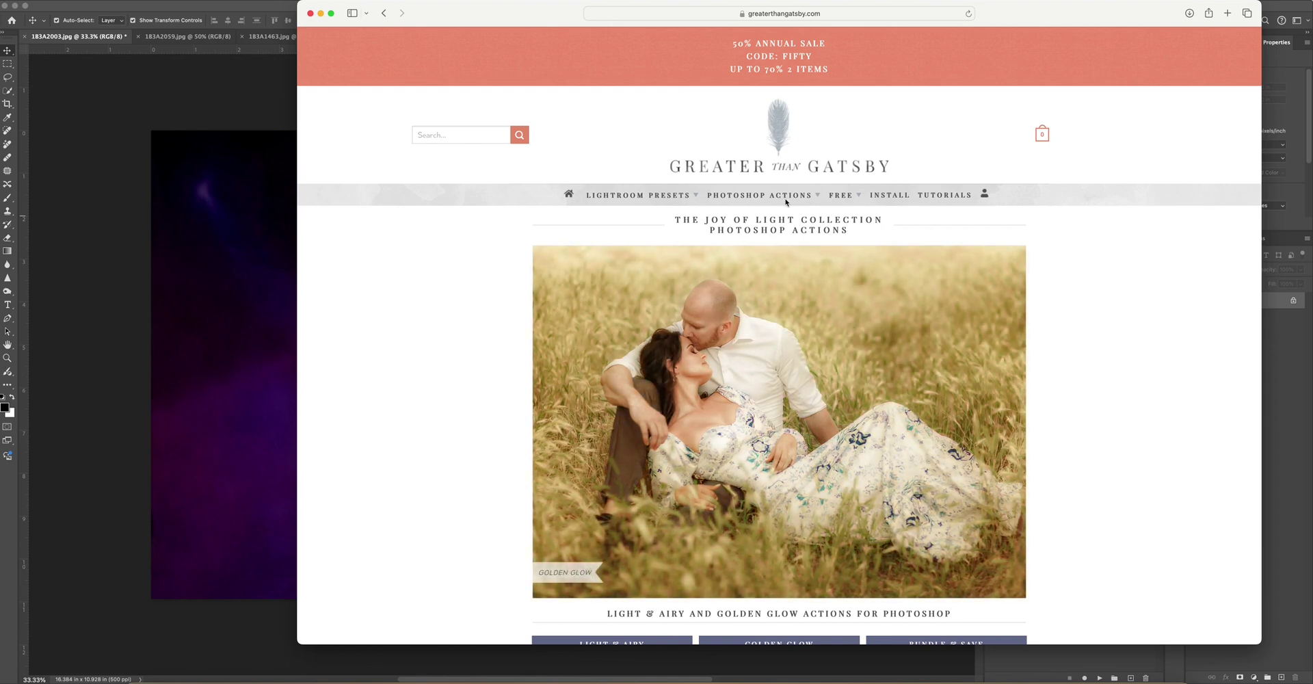
mouse_move(756, 193)
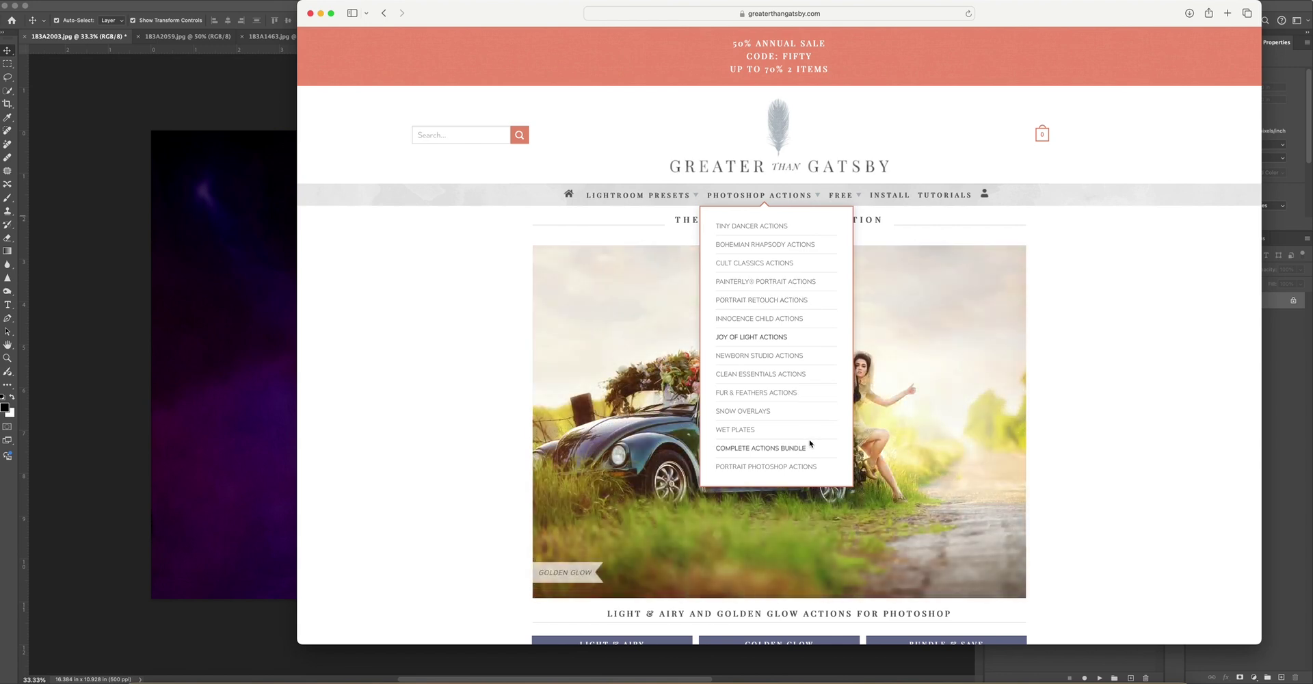
click(774, 319)
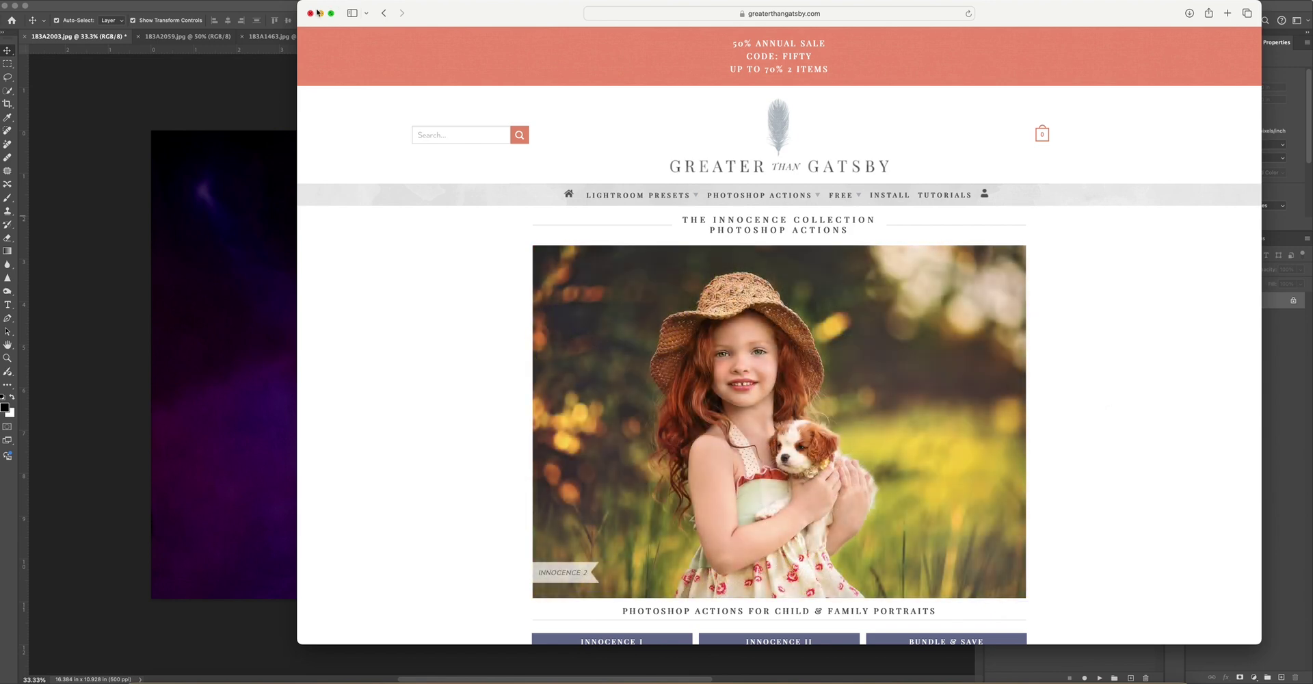
Switch back to Photoshop, look through the Portrait Retouch Collection action set, collapse it and expand the first Painterly Portrait Collection.
click(282, 9)
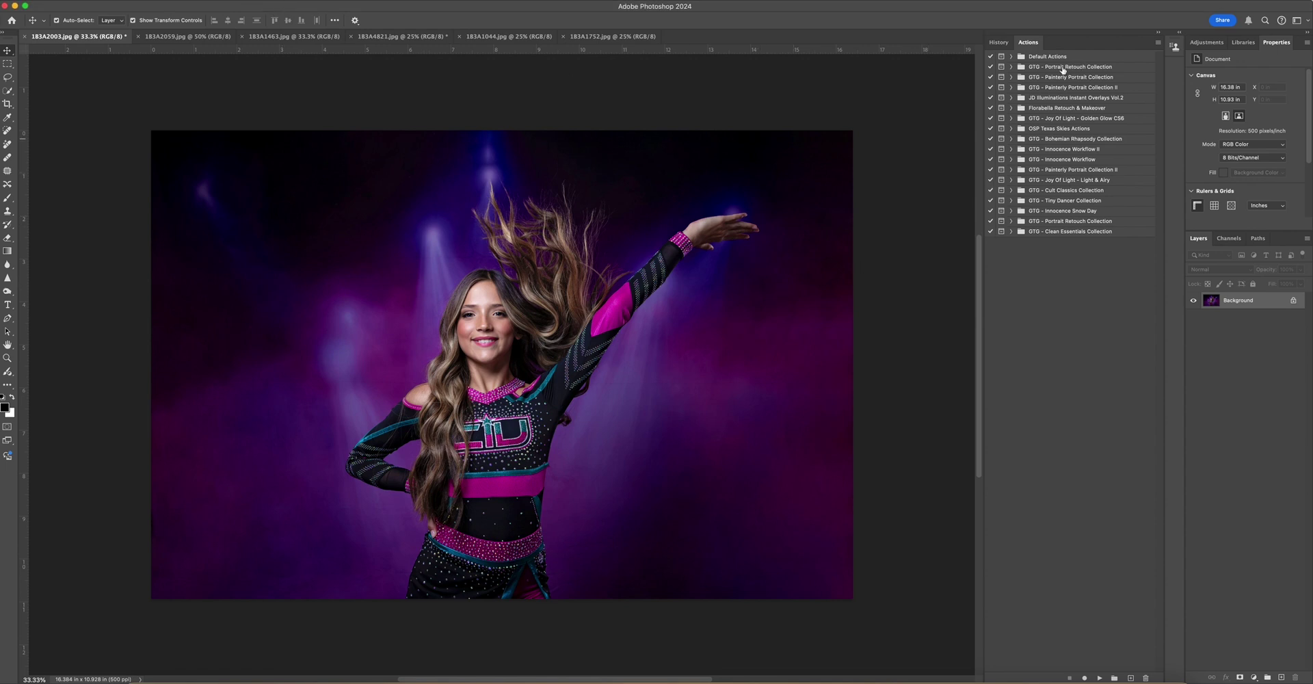
click(1013, 67)
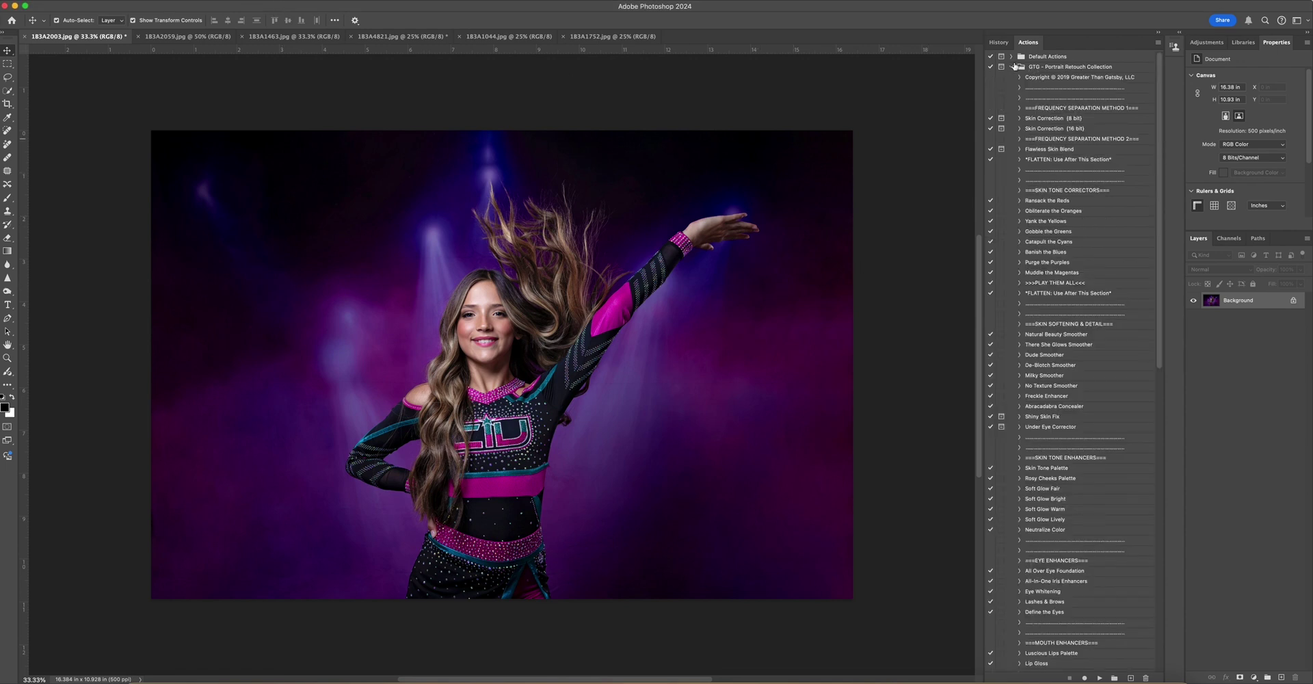
click(1011, 67)
click(1012, 77)
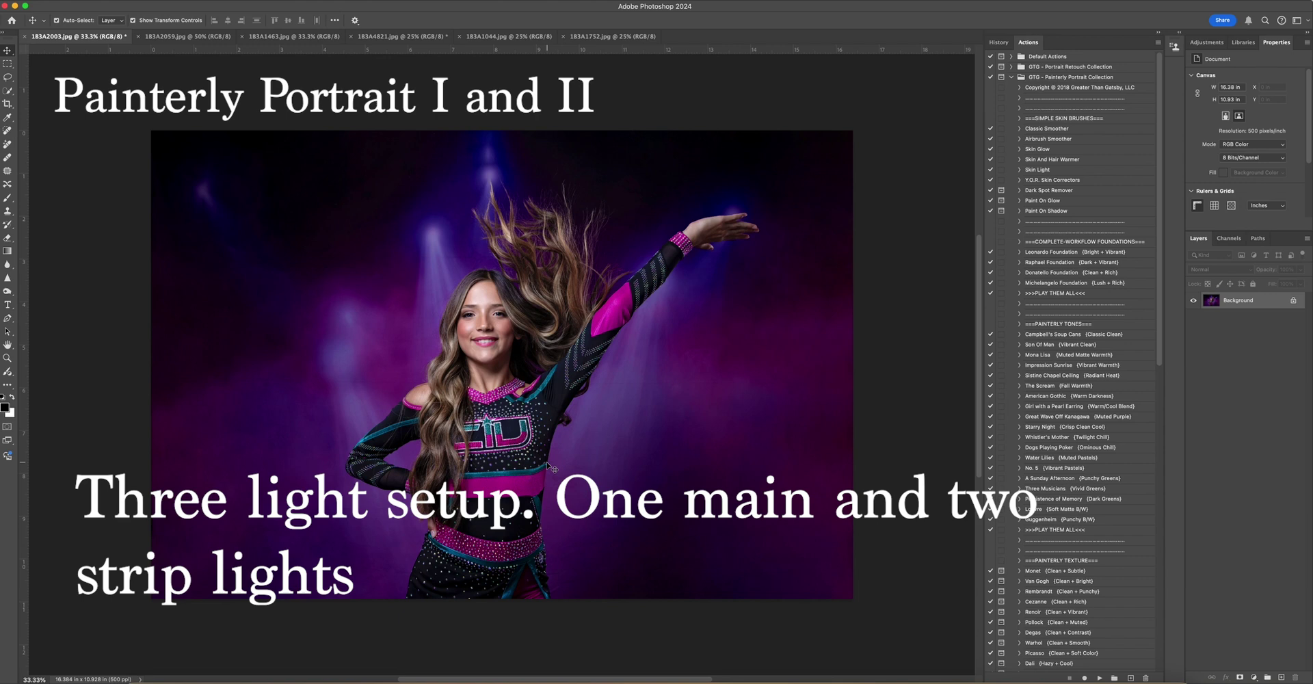
Look through the other open photos, including the studio lighting setup, and return to 183A2003.jpg.
click(179, 37)
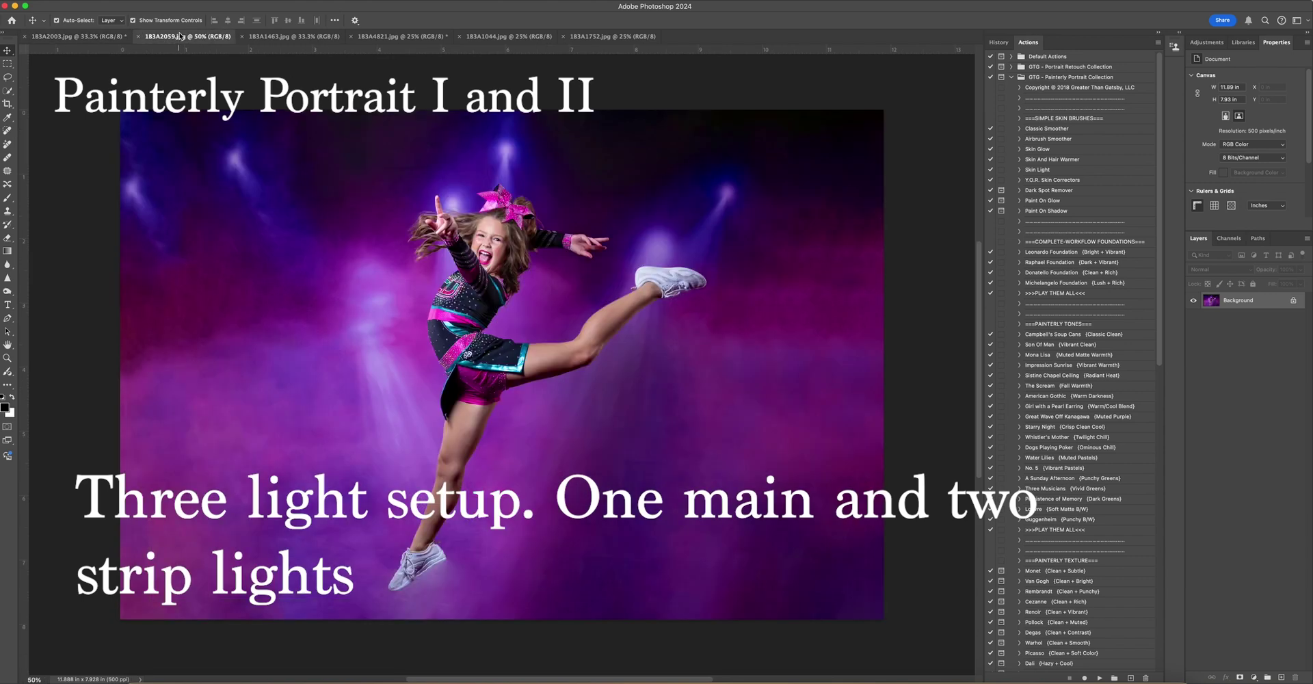
click(380, 37)
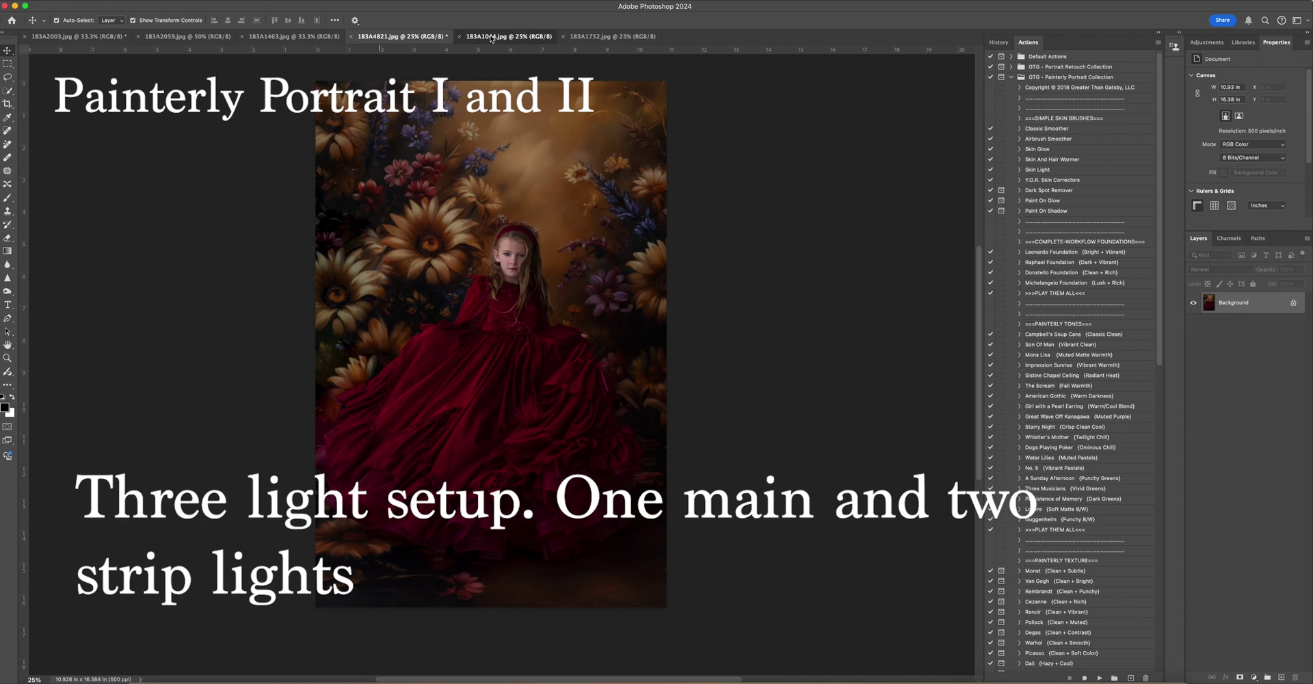
click(491, 37)
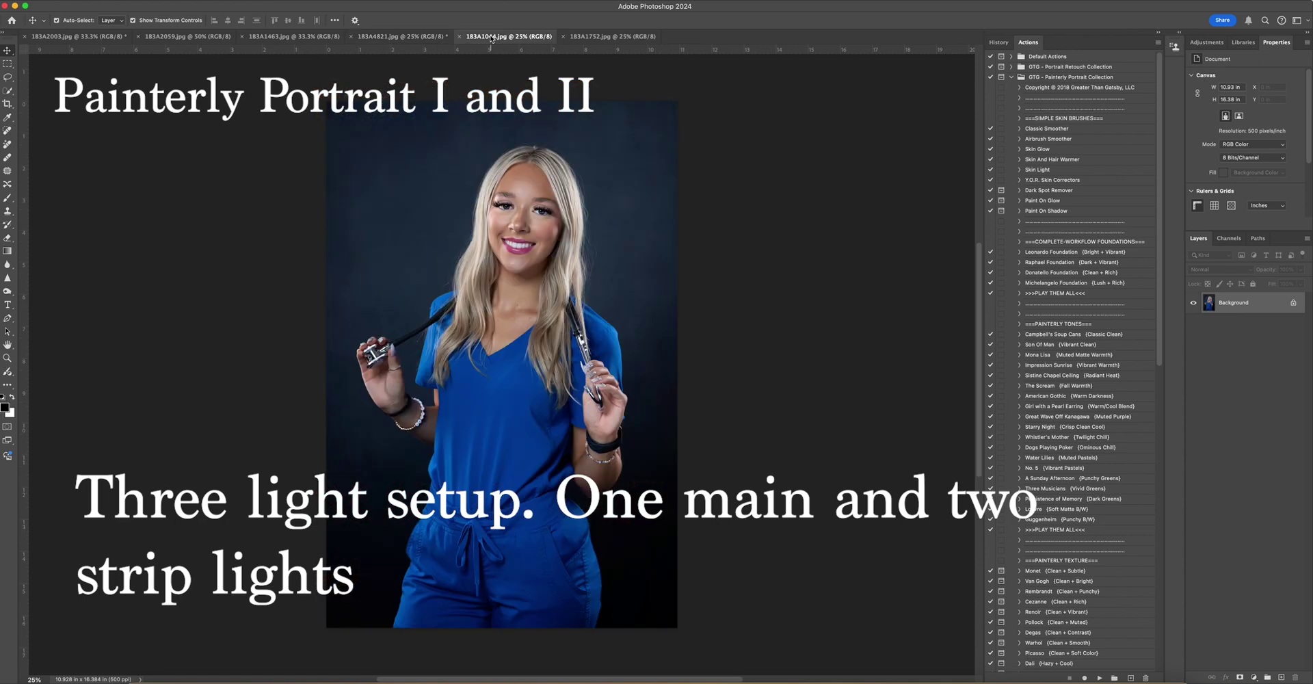
click(606, 37)
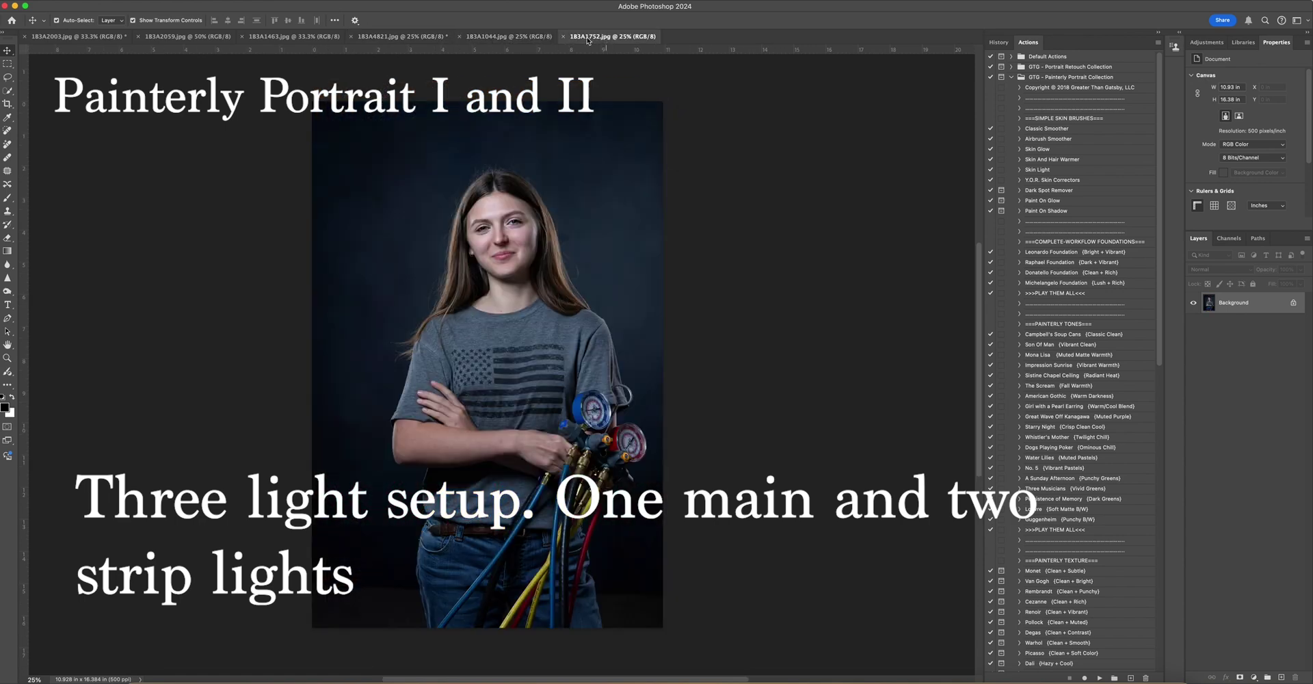
click(291, 37)
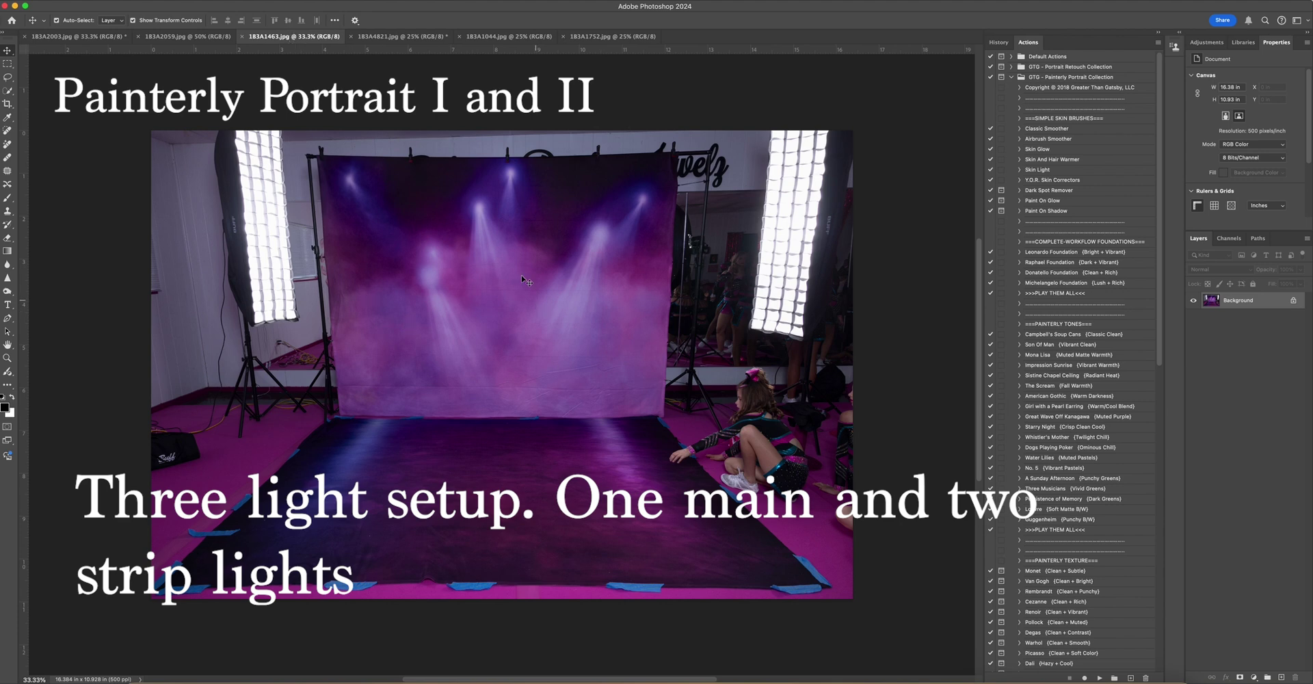
click(77, 34)
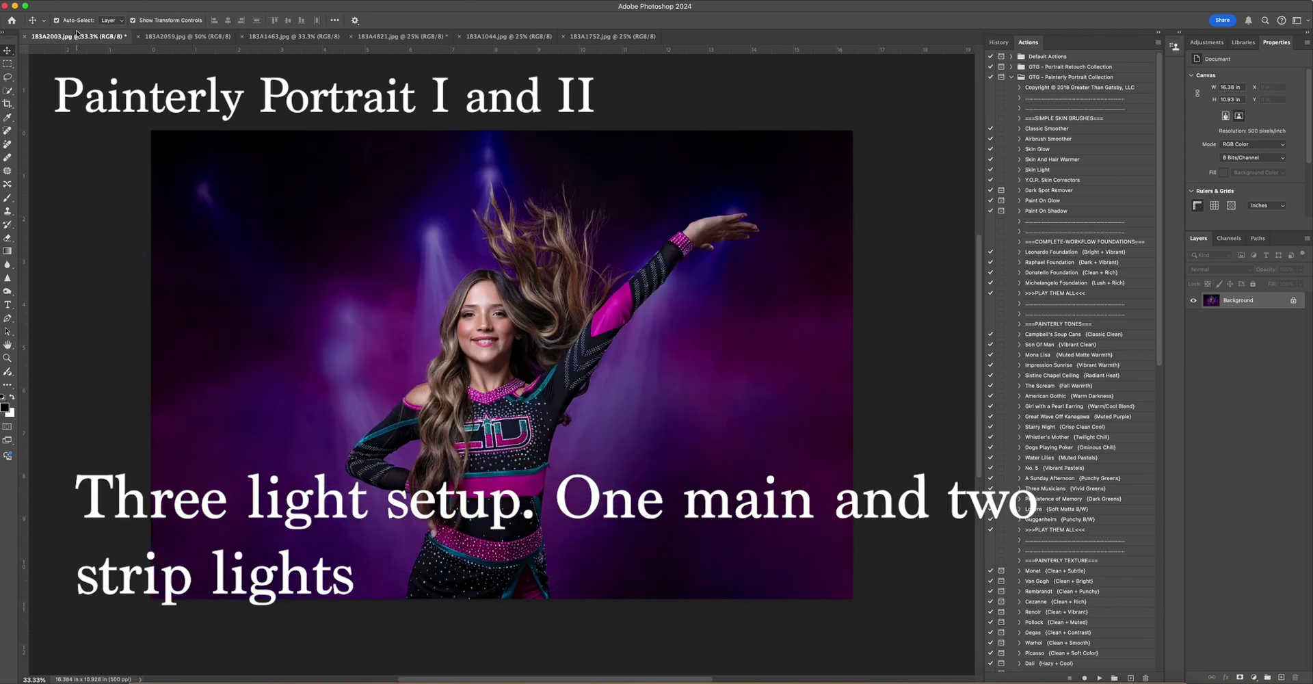
Compare the studio lighting setup in 183A1463.jpg with the leaping cheerleader and blue scrubs portraits, ending on 183A1044.jpg.
click(235, 38)
click(278, 38)
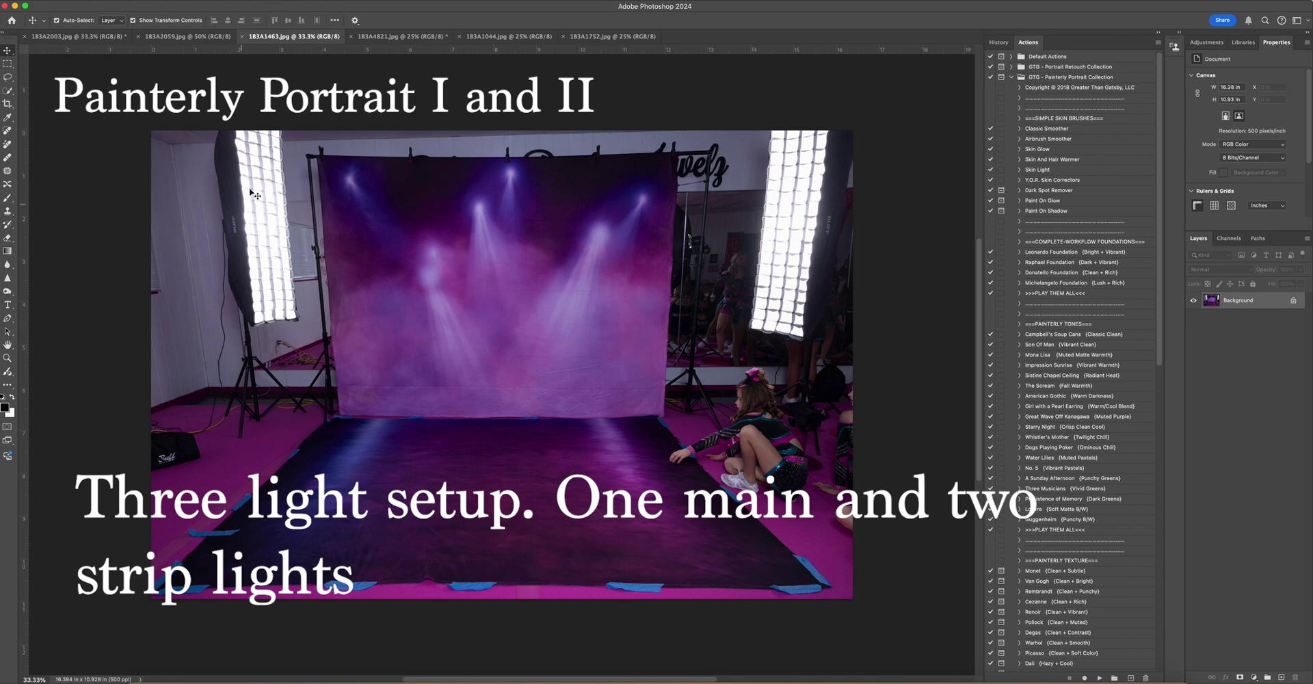
click(174, 36)
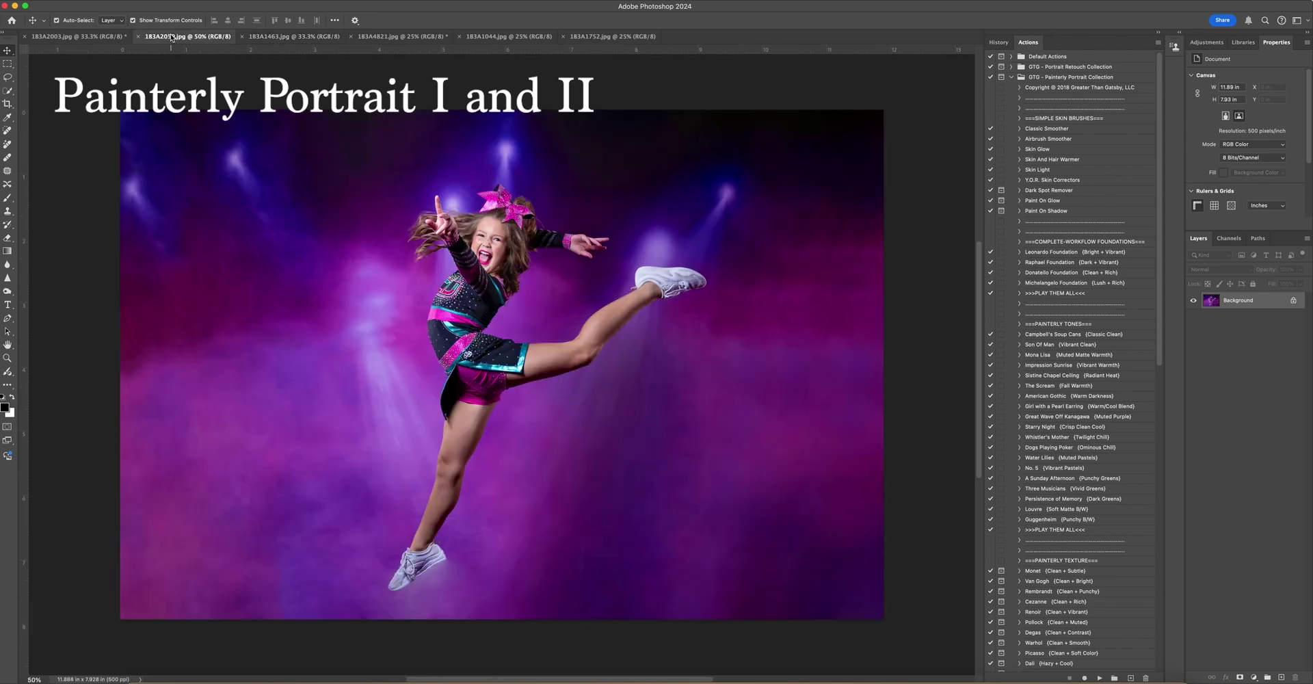
click(259, 37)
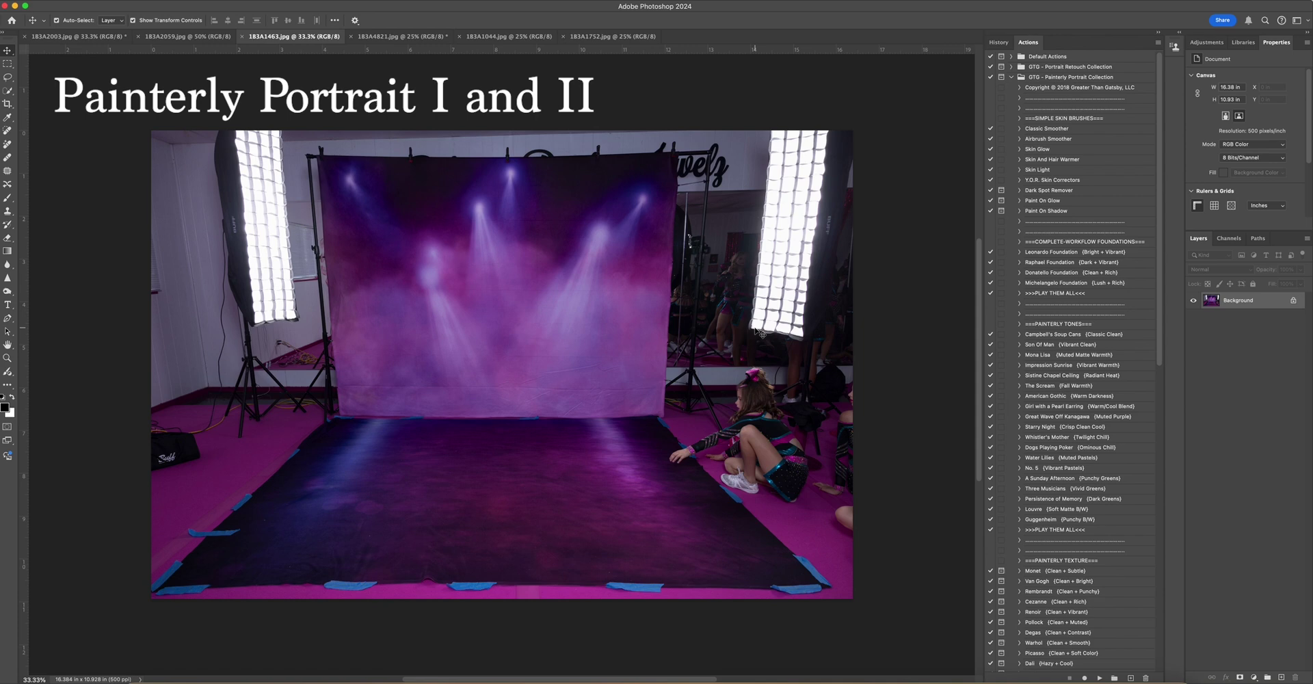
click(507, 37)
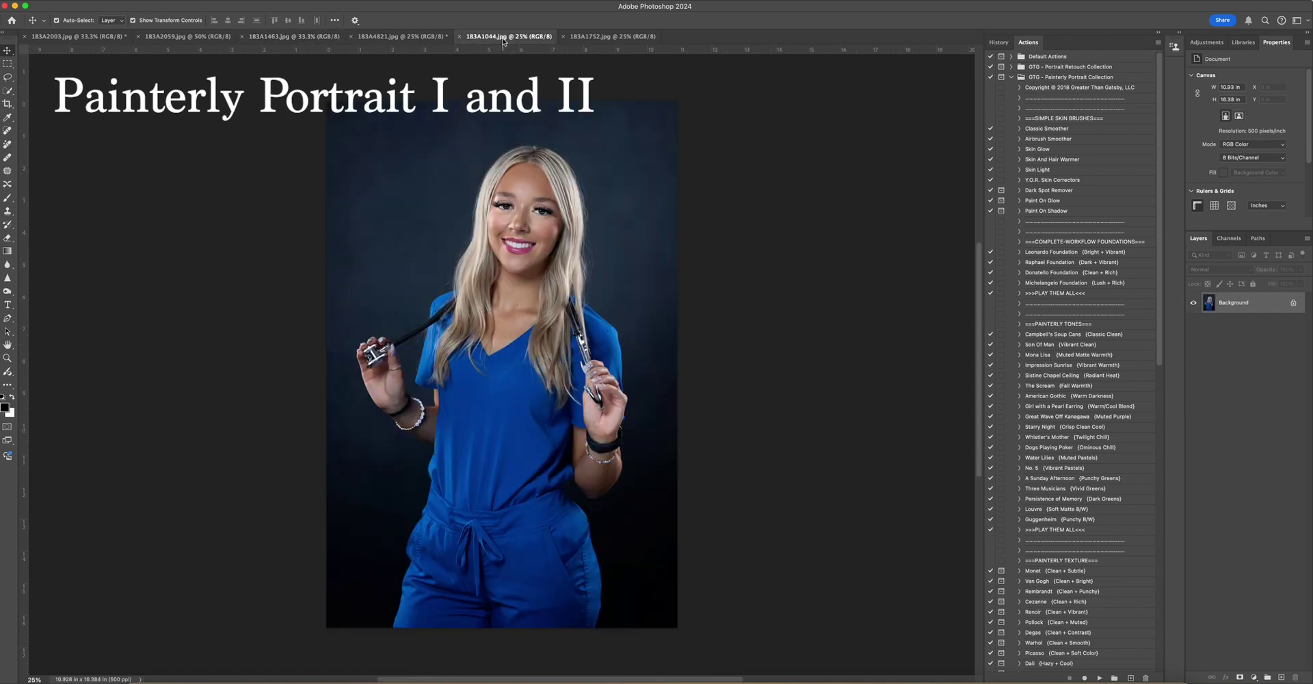
click(301, 37)
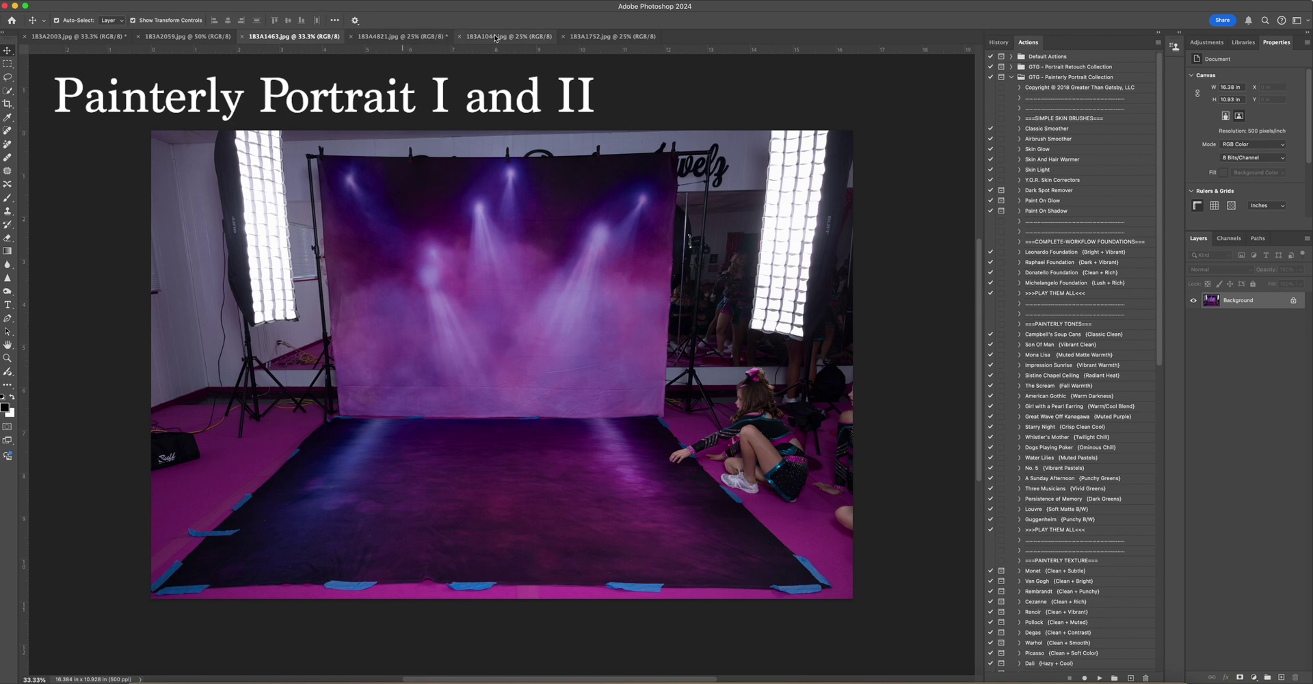
click(495, 37)
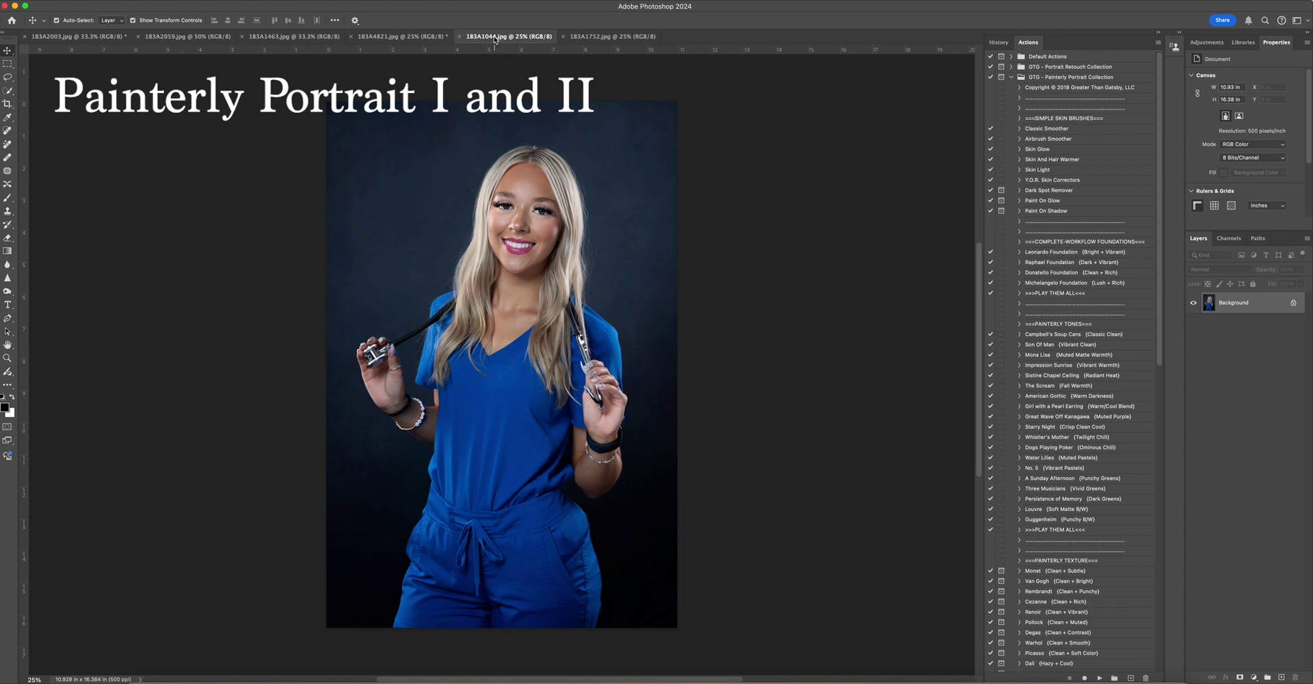
Inspect the eyes and face of the blue scrubs portrait up close, then fit the whole photo in view.
key(super+equal)
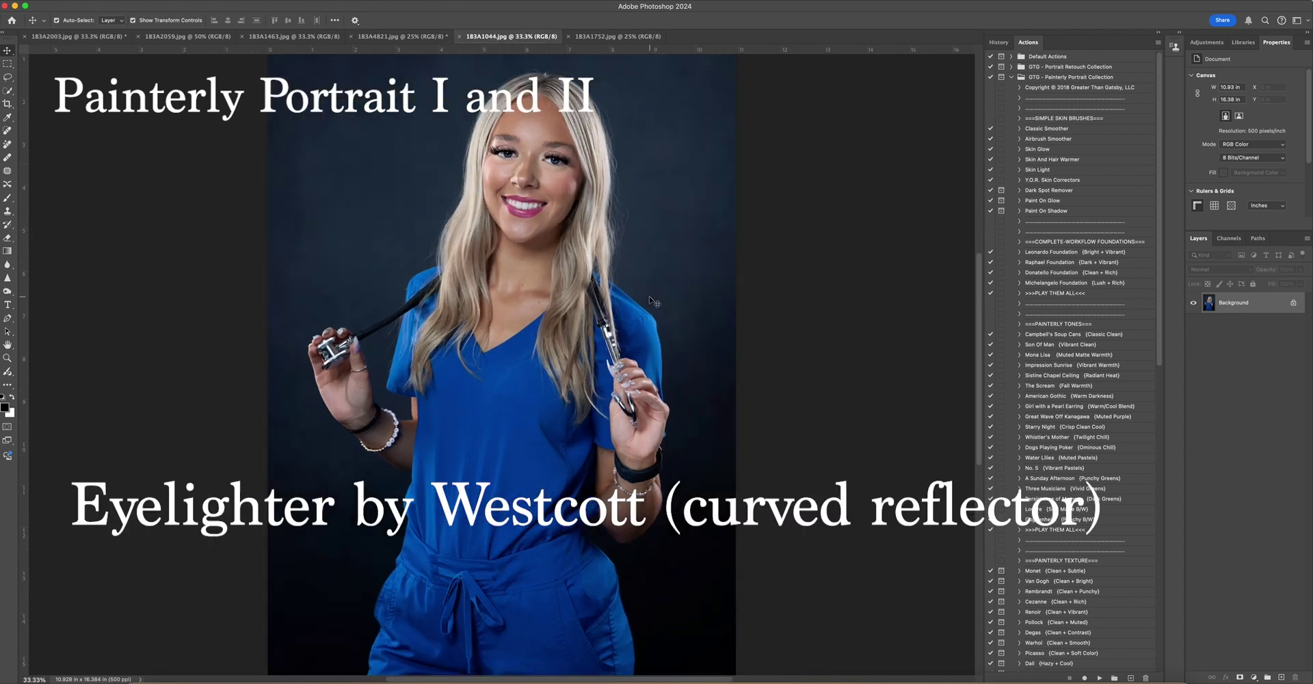
scroll(652, 301, up, 3)
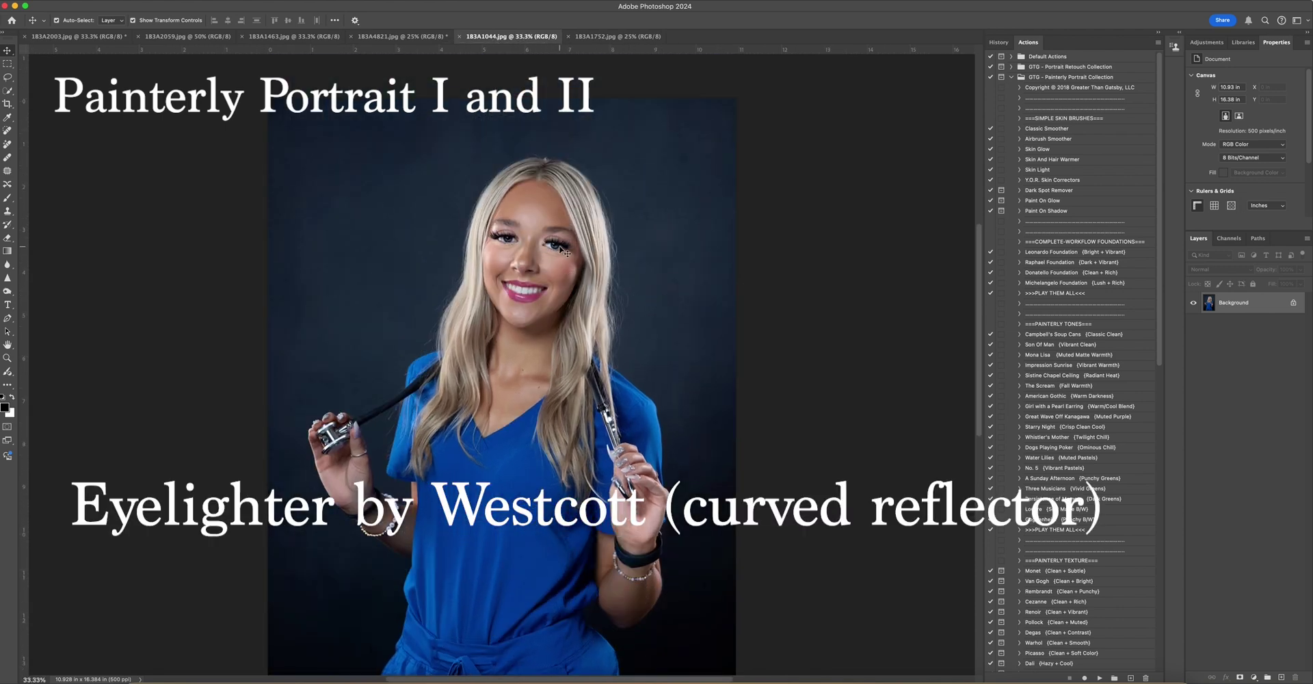
key(super+equal)
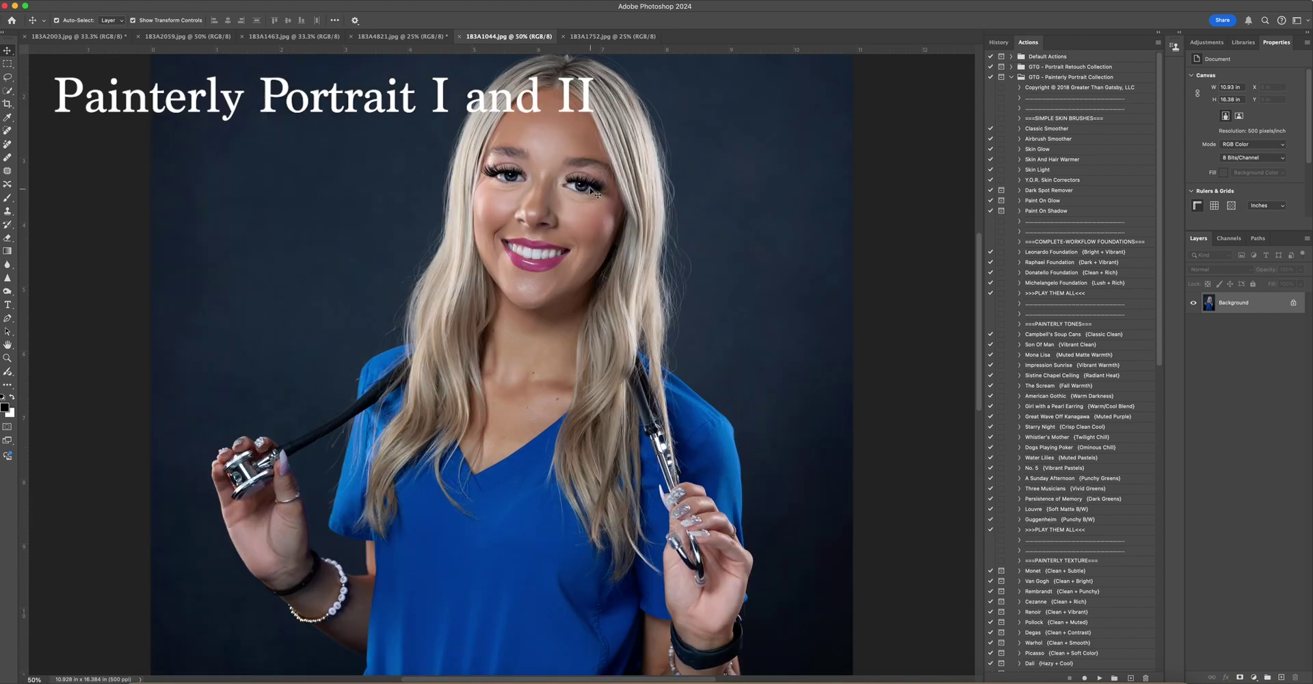
key(super+0)
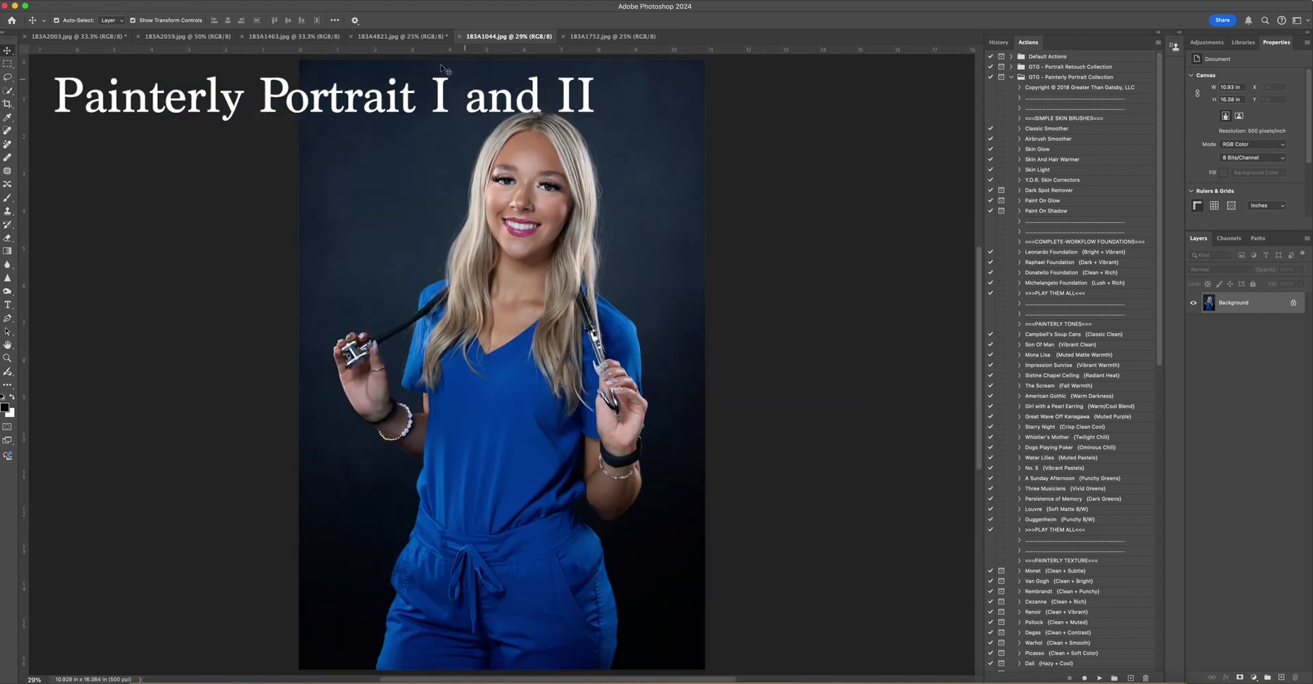
Look through the cheerleader, red-gown and blue scrubs portraits, ending on 183A2003.jpg.
click(95, 38)
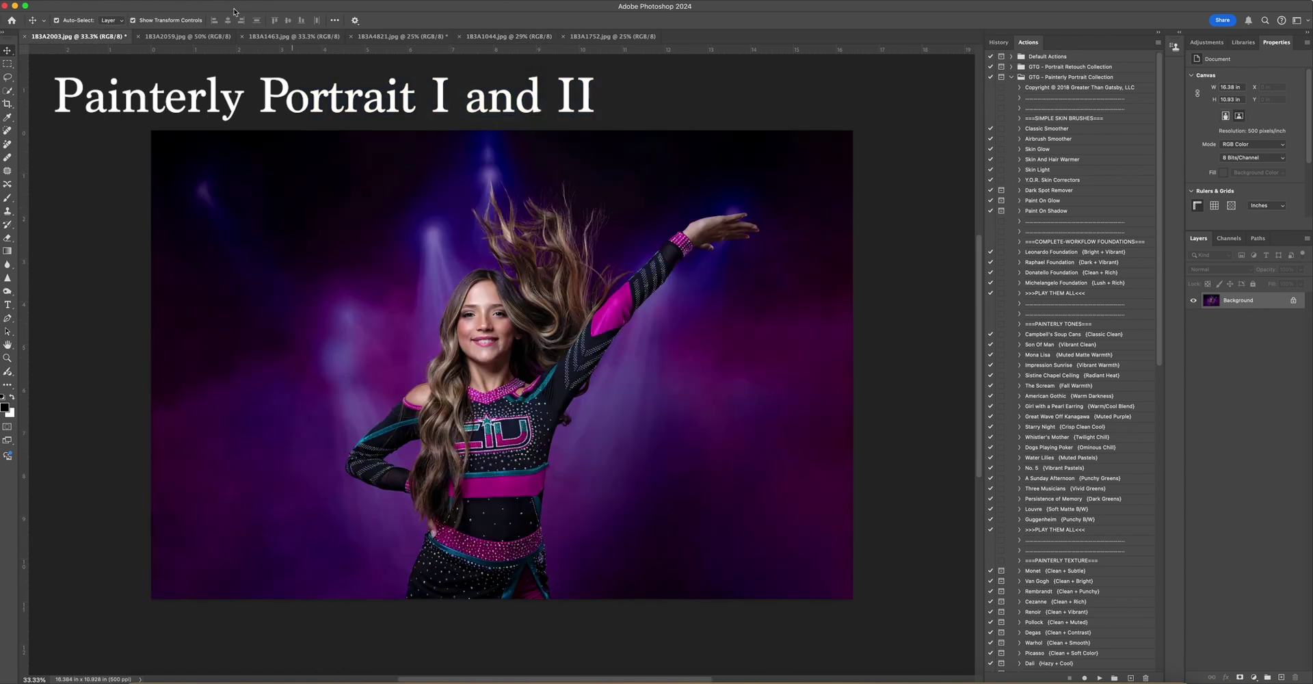
click(199, 39)
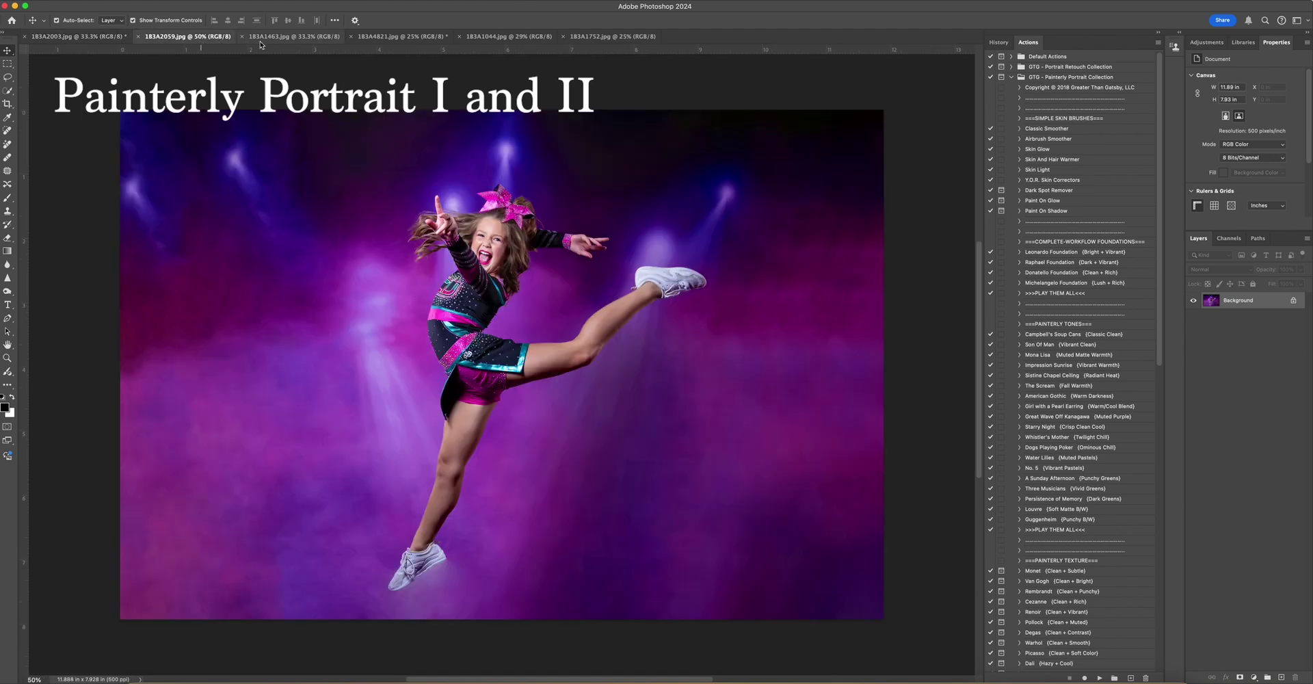
click(404, 39)
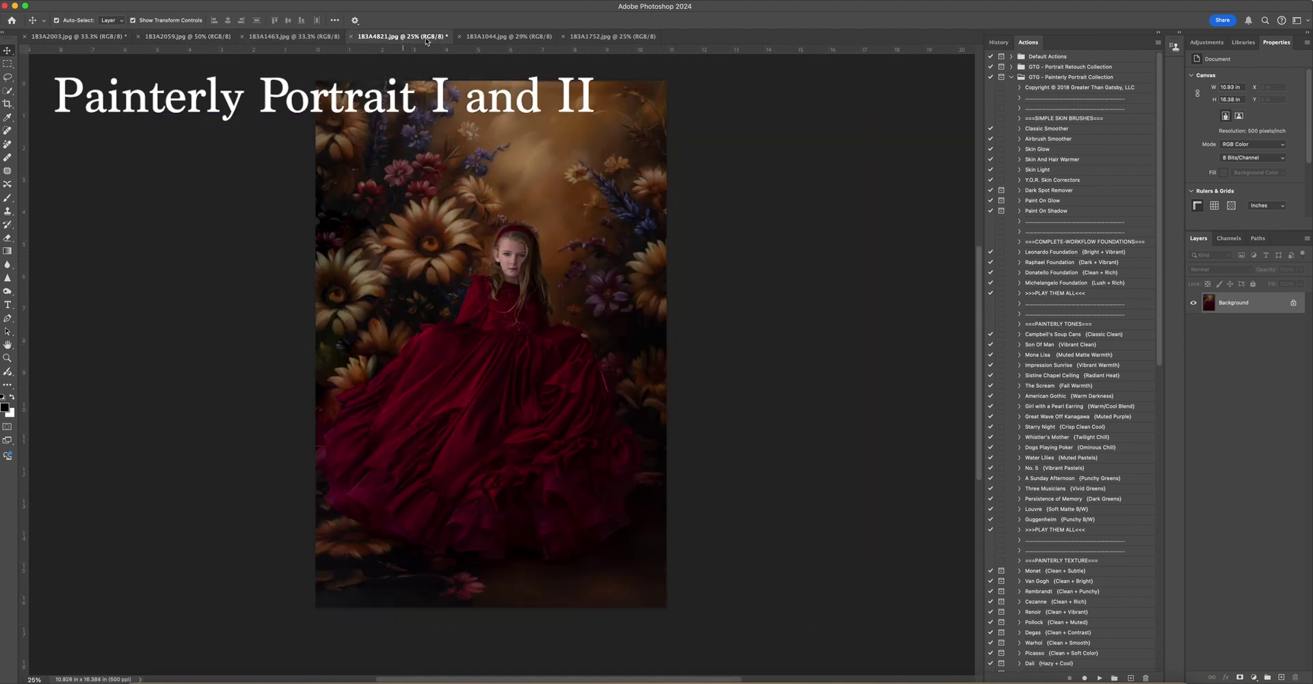
click(506, 38)
click(96, 38)
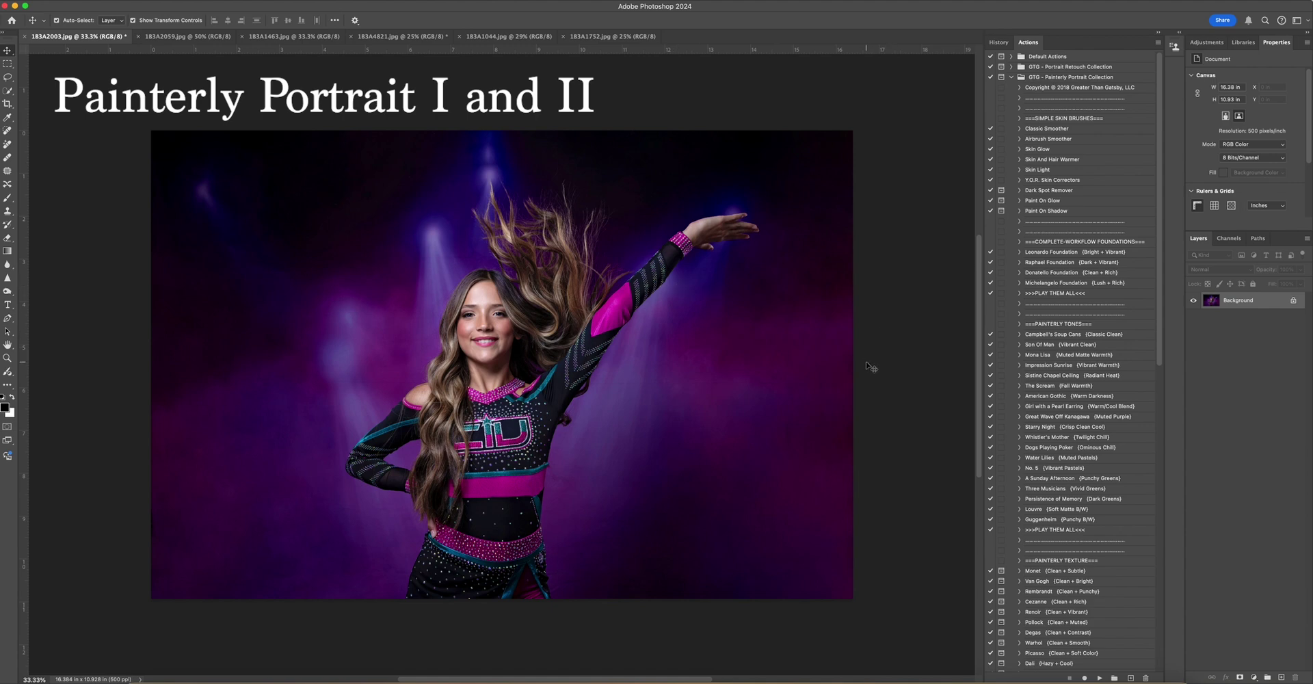
Compare the dark-backdrop portraits 183A1044.jpg and 183A1752.jpg, then return to the cheerleader in 183A2003.jpg.
click(511, 37)
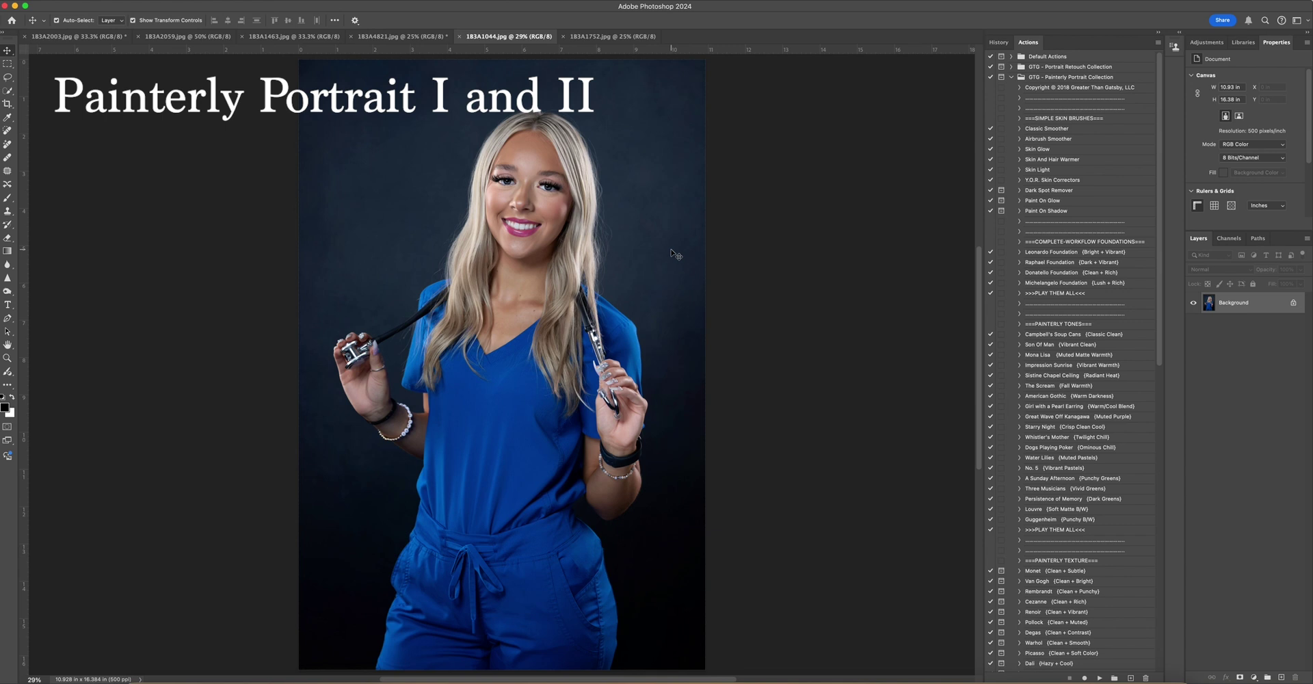
click(630, 37)
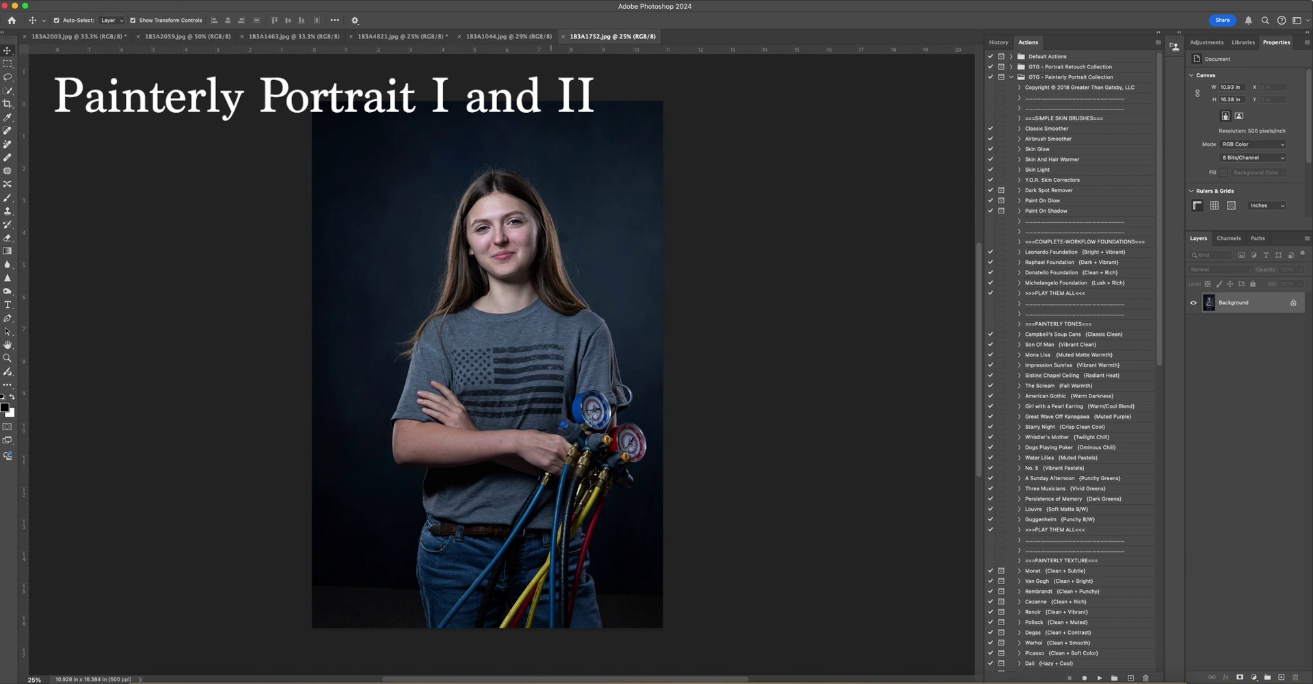
click(260, 0)
click(72, 38)
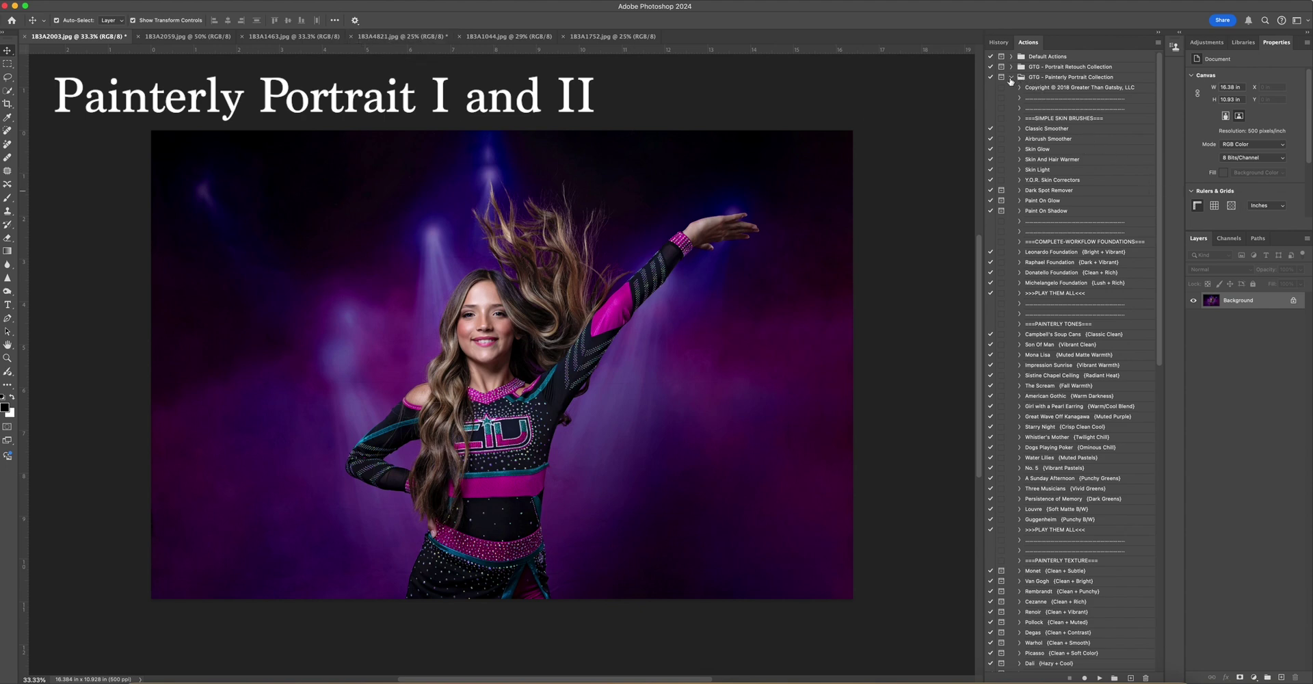
Show the red-gown portrait 183A4821.jpg, collapse the first Painterly Portrait Collection and expand Painterly Portrait Collection II.
click(406, 35)
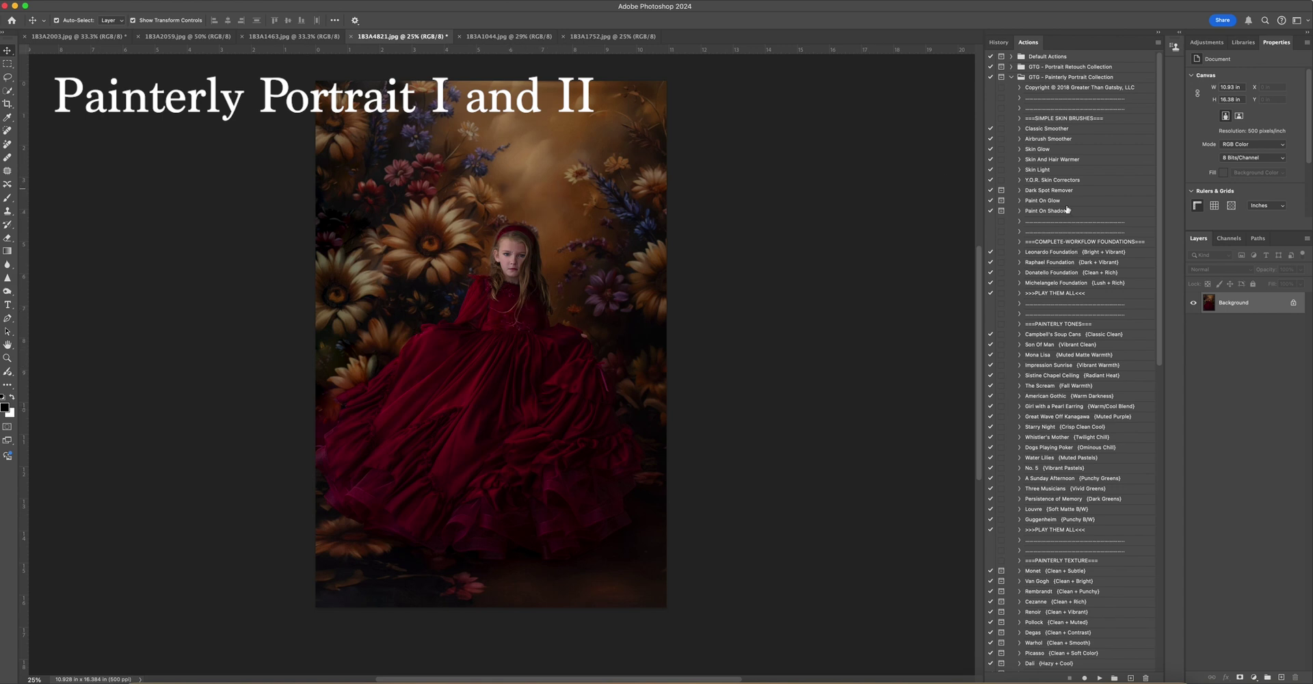
click(1012, 77)
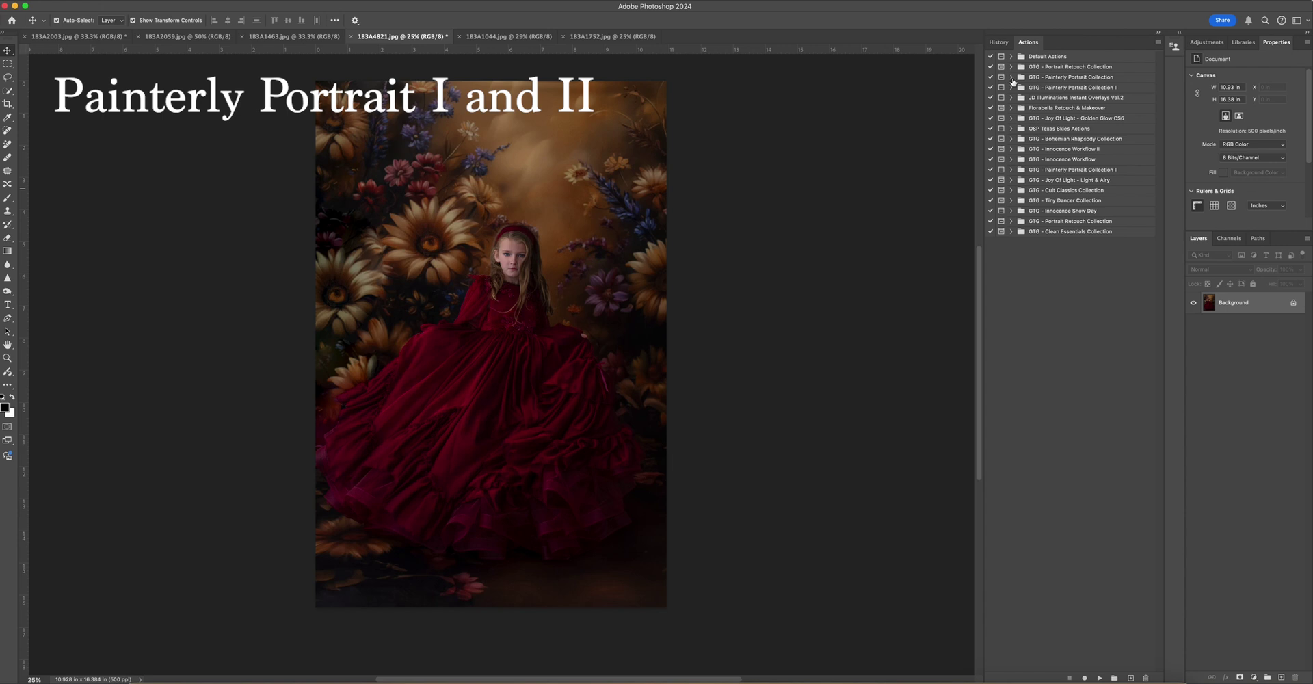
click(1011, 88)
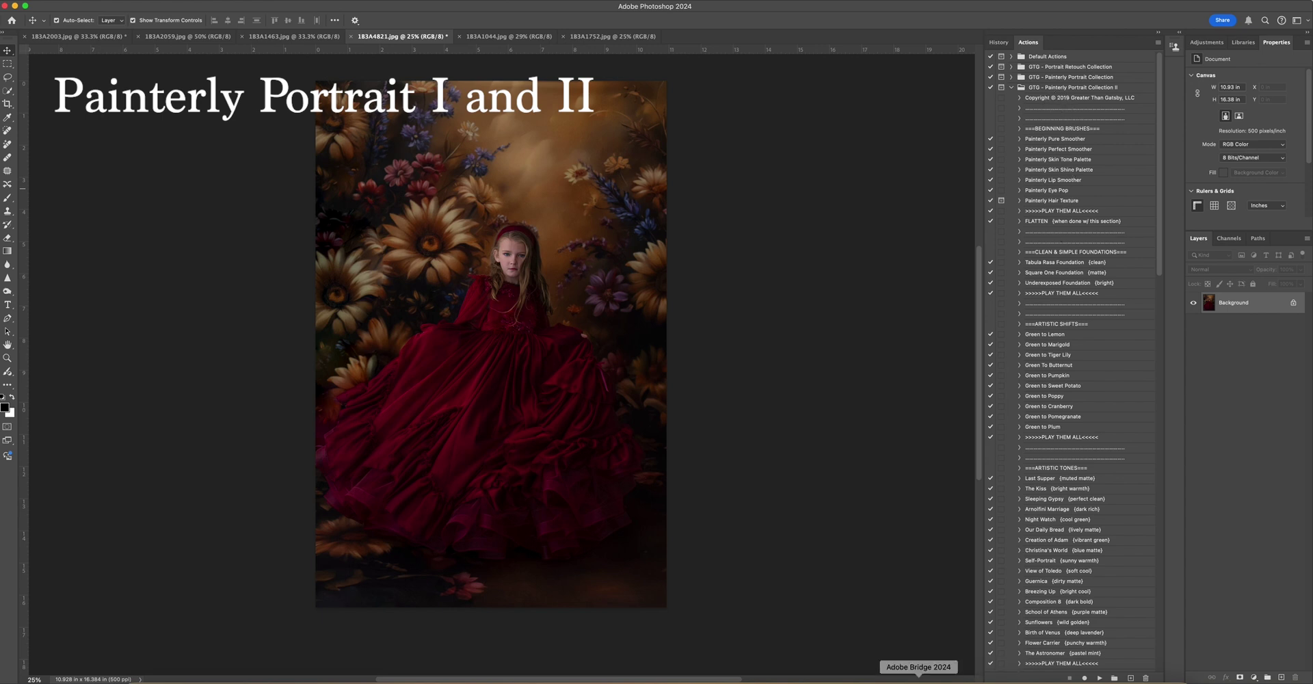
Switch to Adobe Bridge and open the proofs folder of the client's October 2024 session.
click(919, 679)
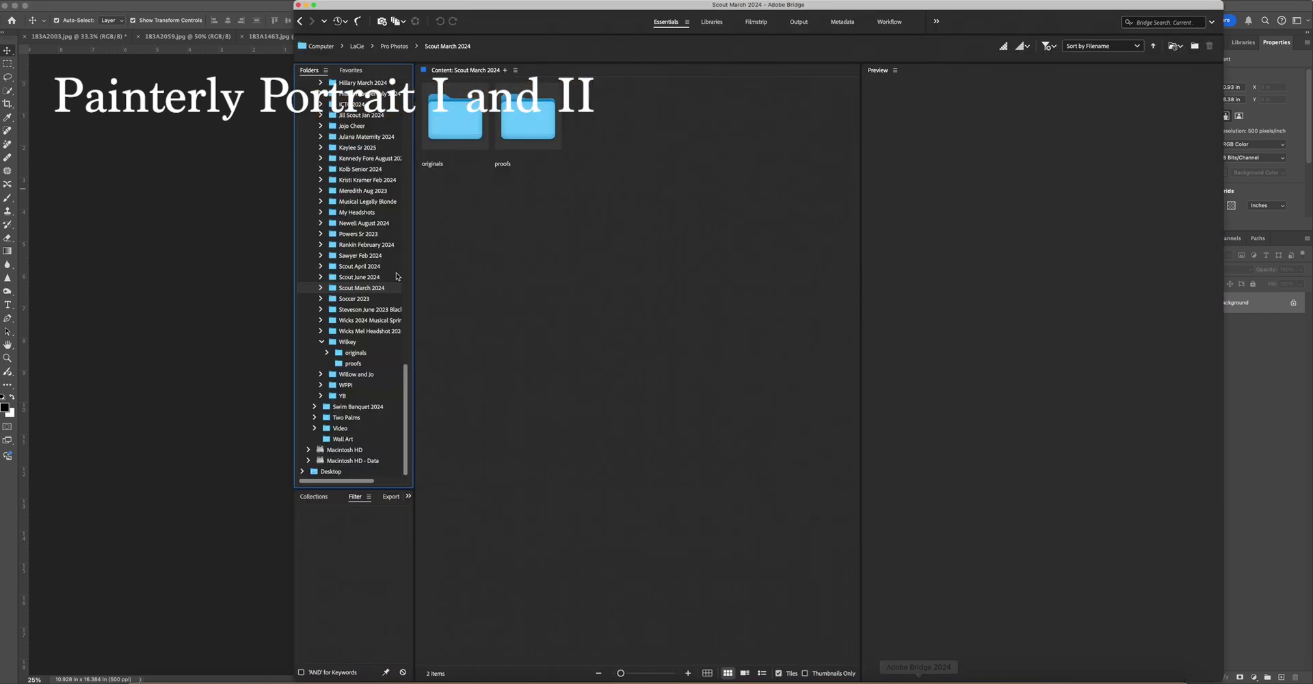
click(353, 363)
scroll(363, 273, up, 15)
scroll(361, 104, up, 5)
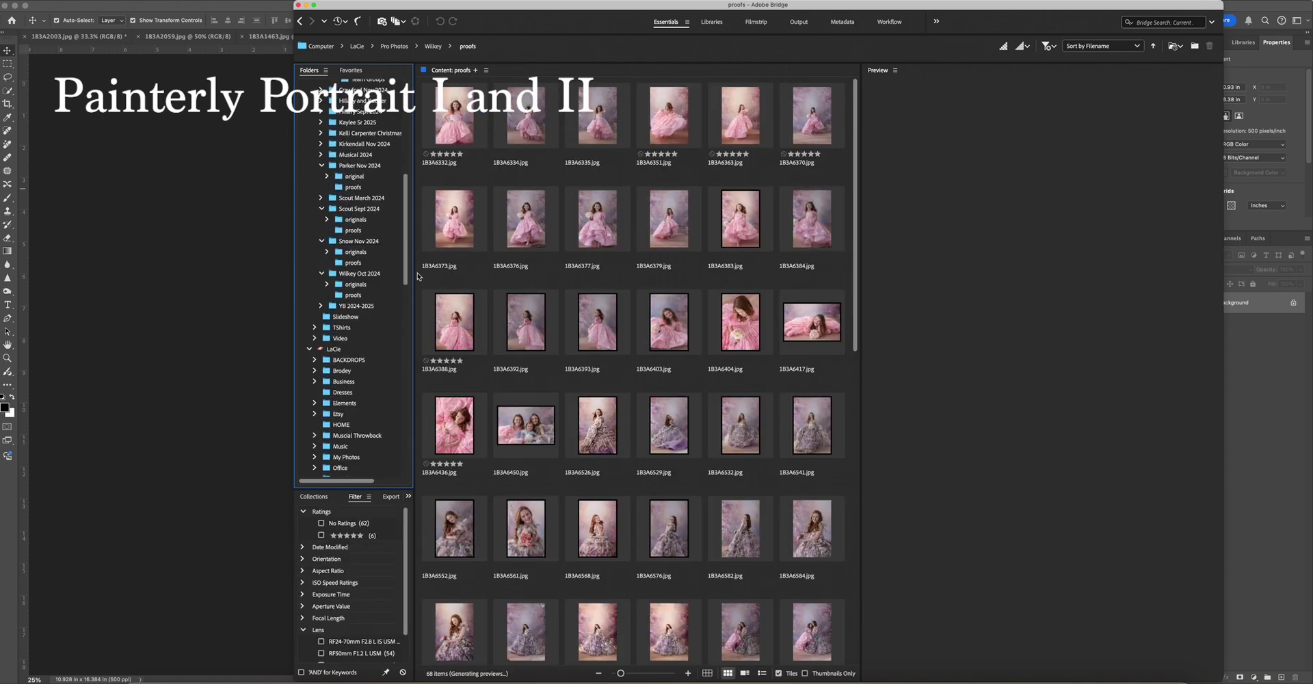
click(354, 296)
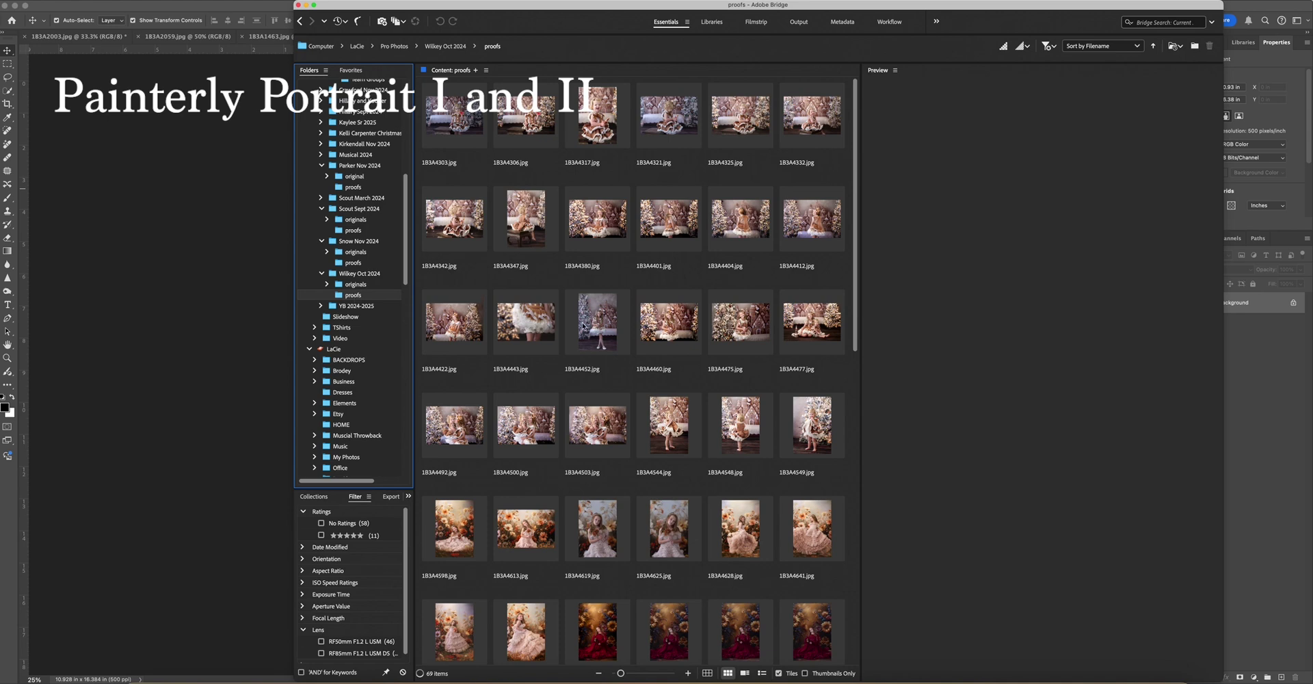
Find the standing red-gown portrait 183A4946.jpg among the proofs and open it in Photoshop.
scroll(592, 328, down, 10)
click(608, 487)
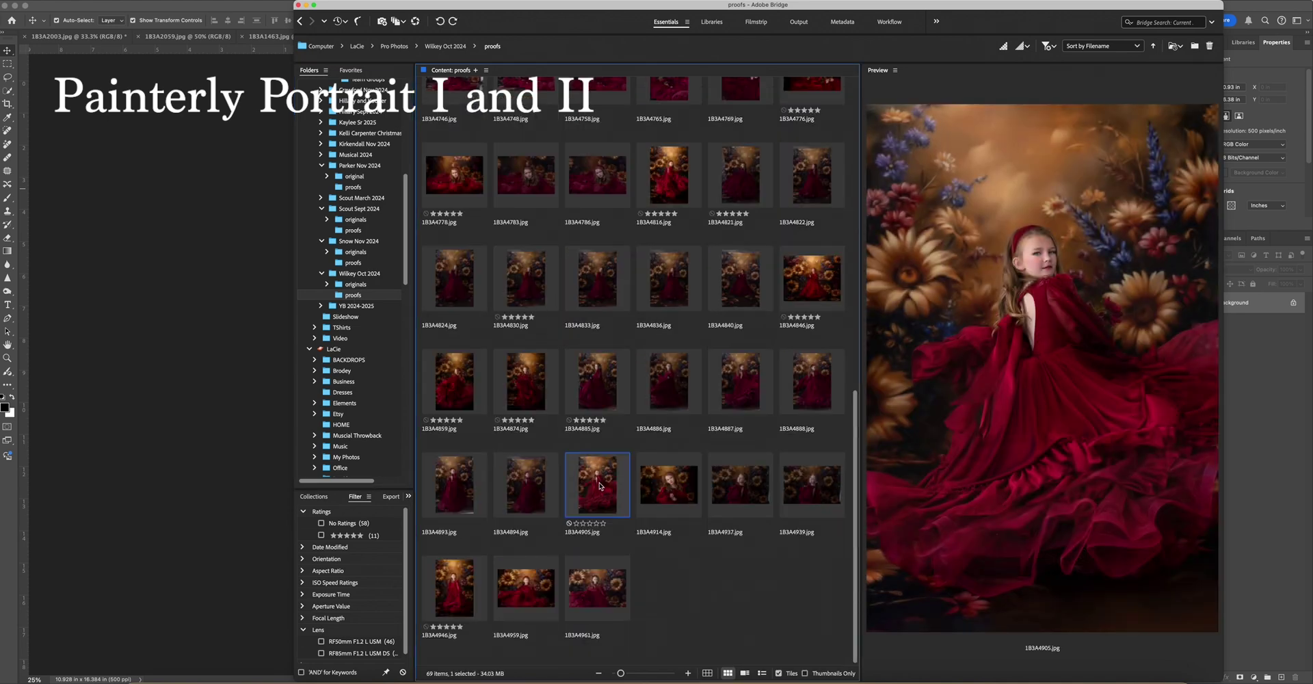
click(456, 588)
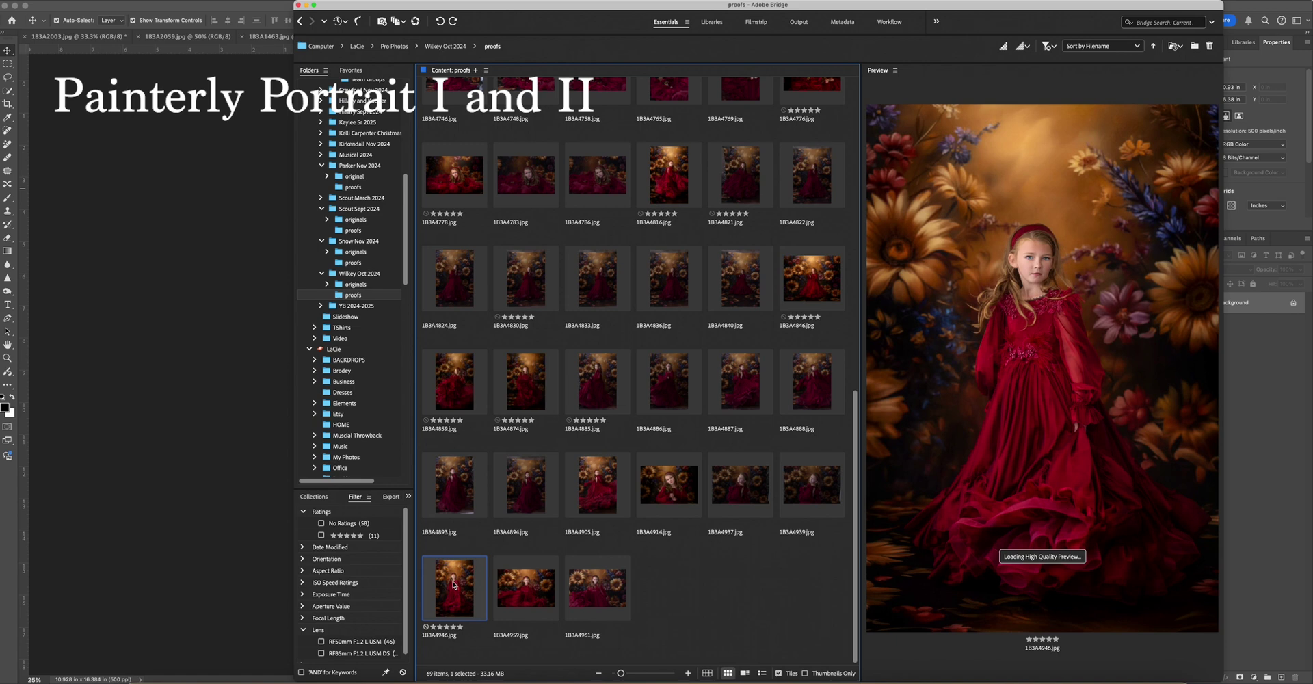
key(super+Tab)
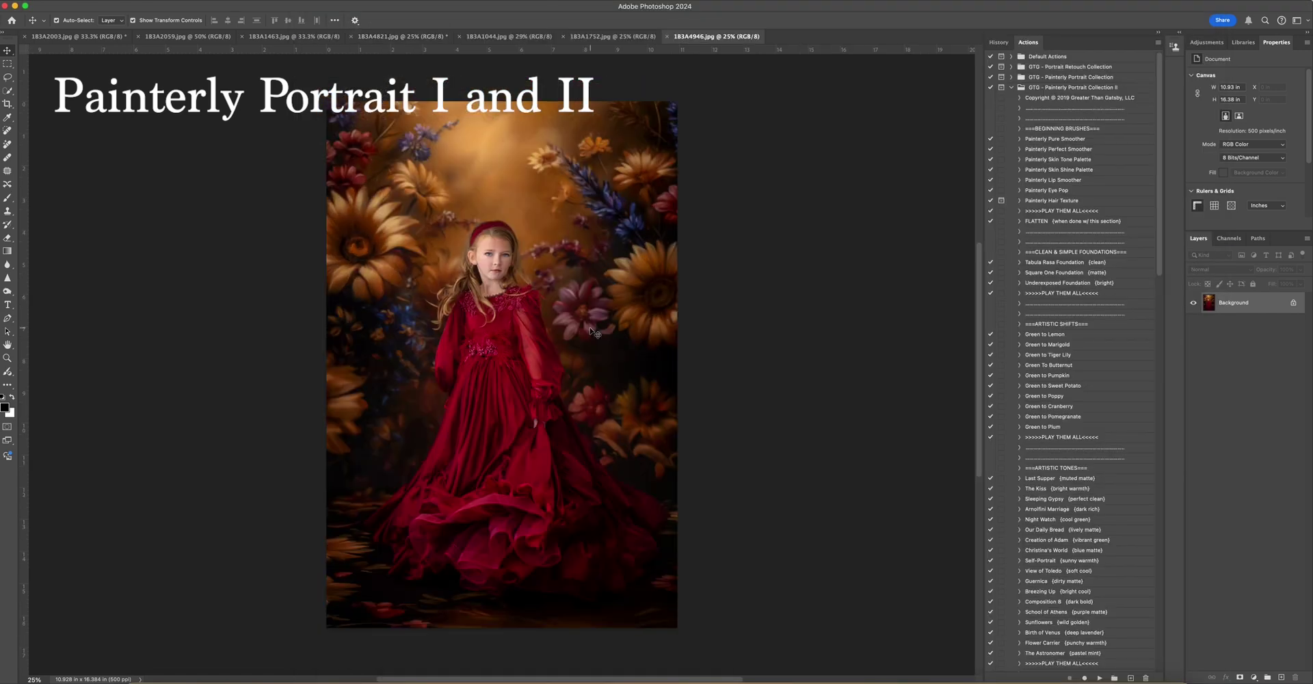
Look through all the Painterly Portrait Collection II actions, from the beginning brushes to resize and sharpen.
scroll(1080, 373, down, 5)
scroll(1080, 373, down, 10)
scroll(1080, 372, up, 15)
scroll(1080, 373, down, 20)
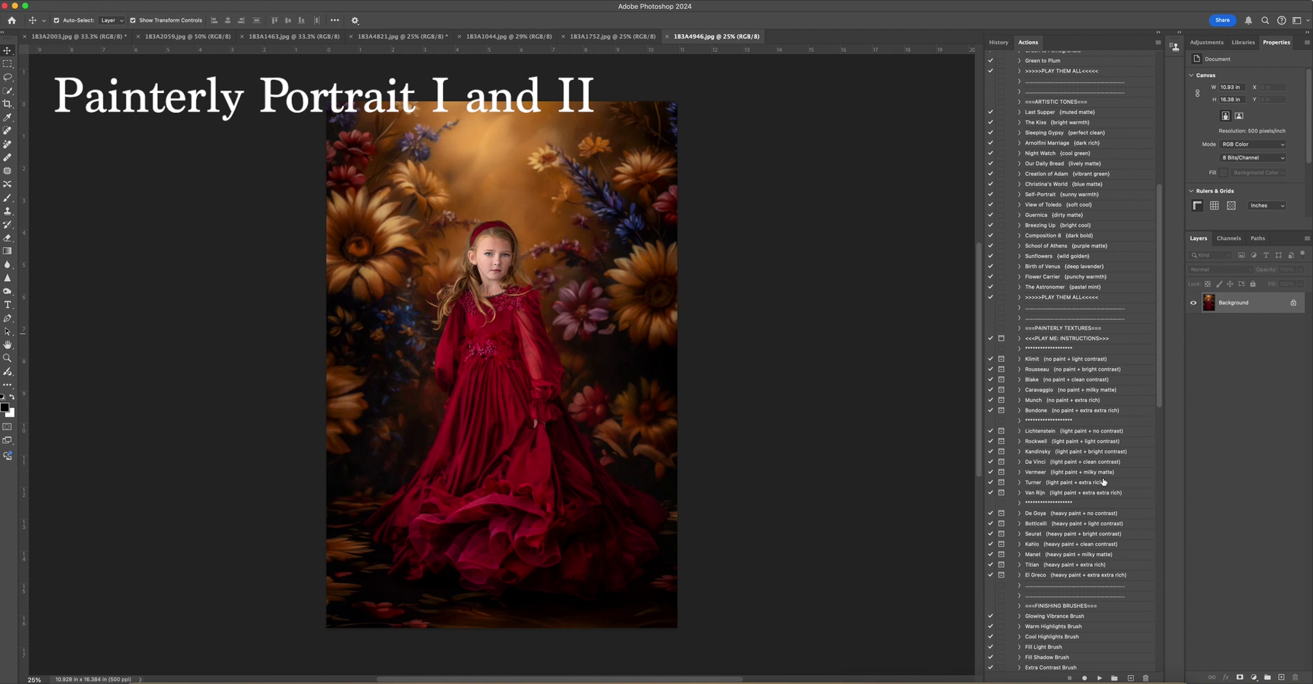
scroll(1105, 482, down, 3)
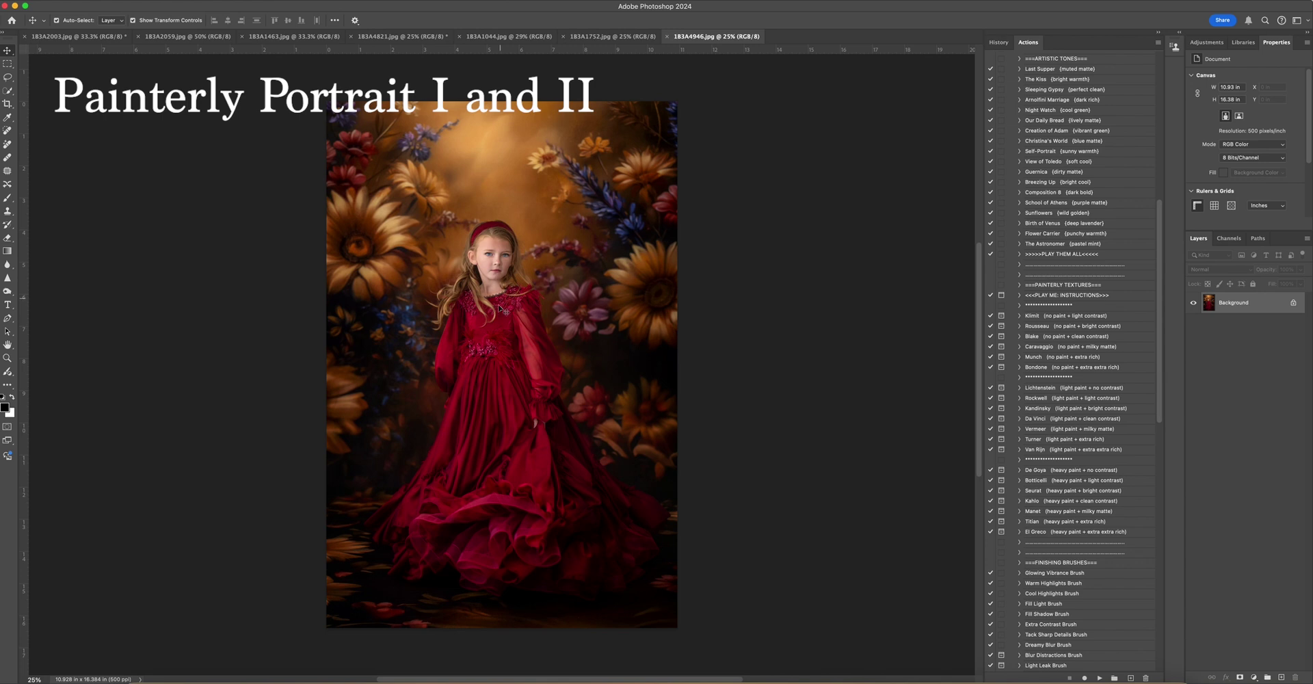
scroll(1076, 458, down, 5)
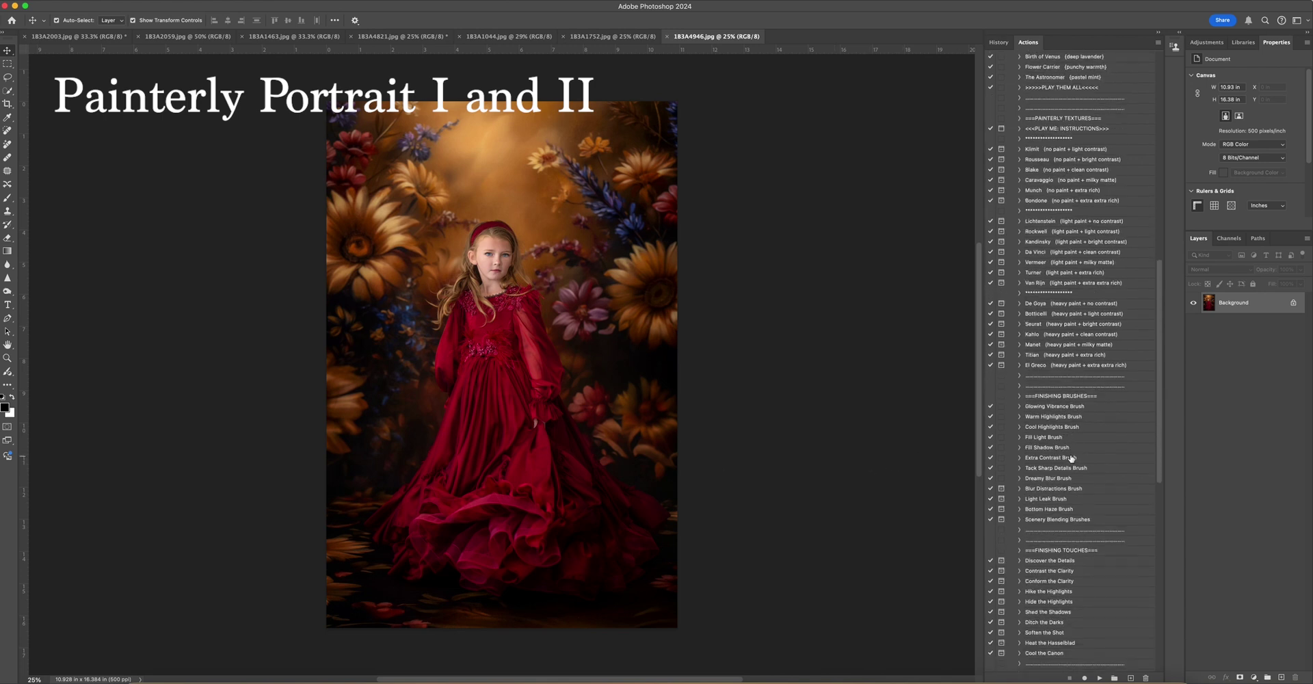
scroll(1077, 454, down, 5)
scroll(1077, 438, down, 8)
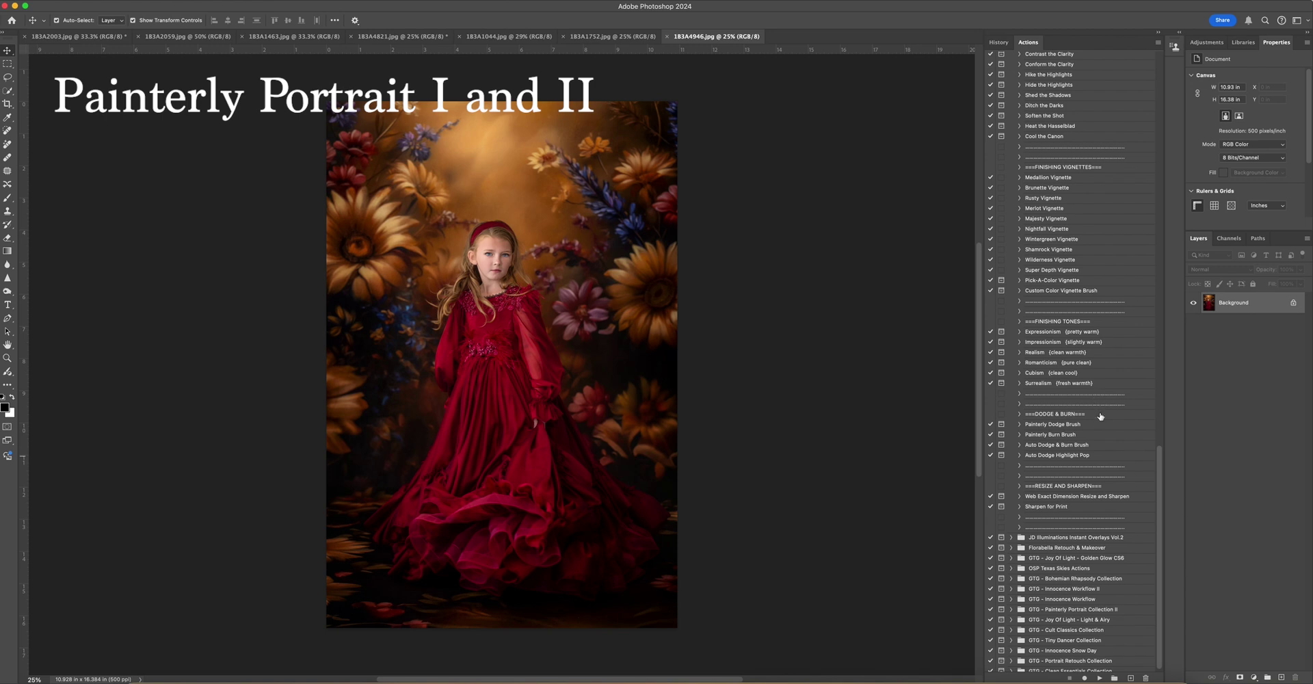
Look back through the open portraits to 183A4821.jpg and select the Pick-A-Color Vignette action.
click(622, 37)
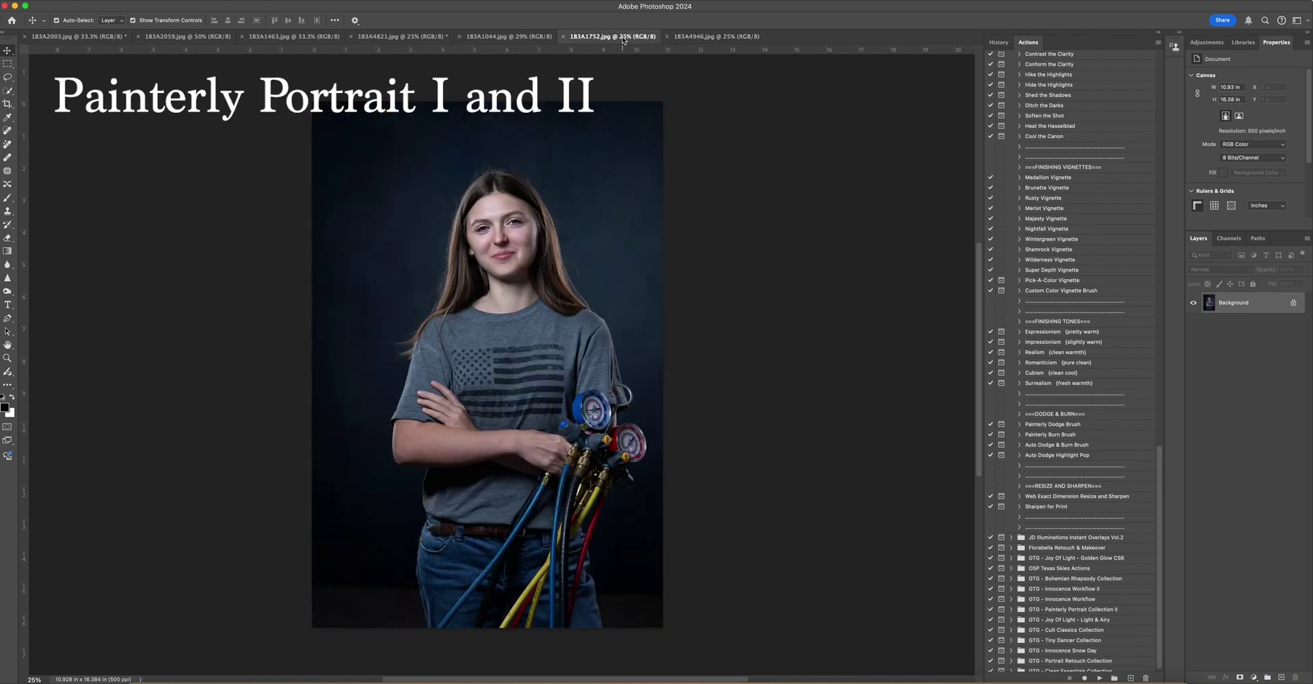
click(513, 38)
click(425, 38)
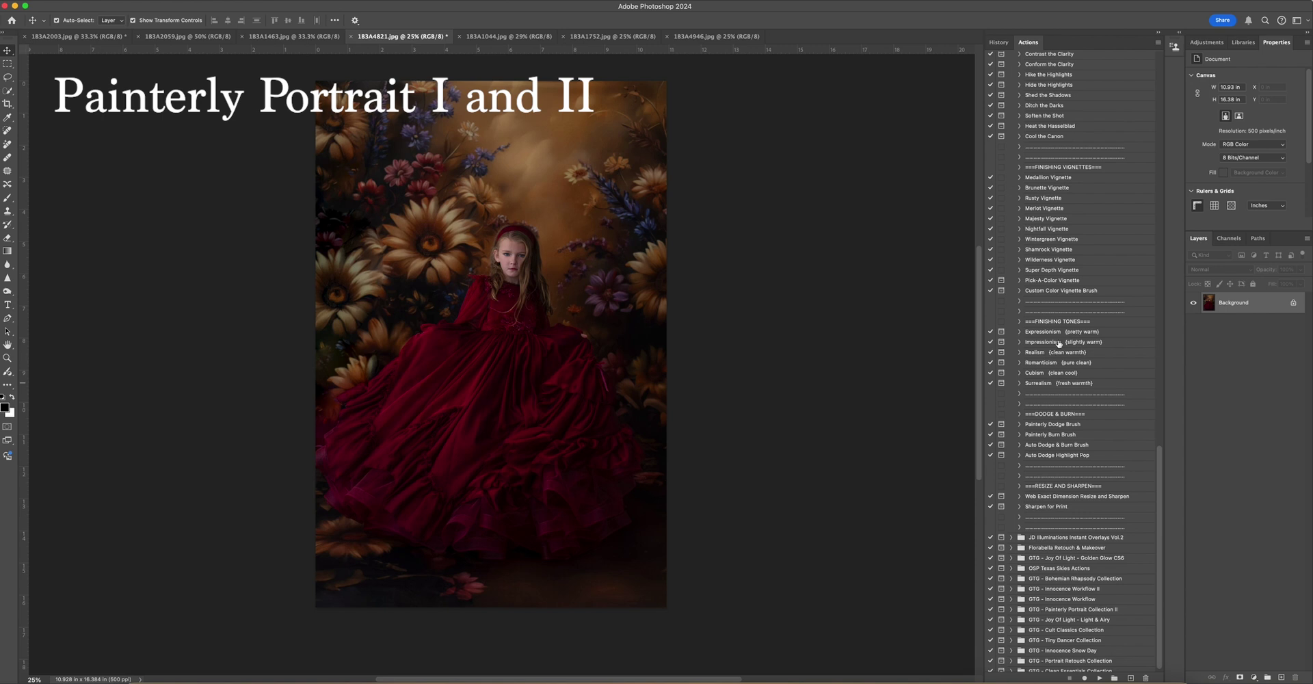
click(1071, 281)
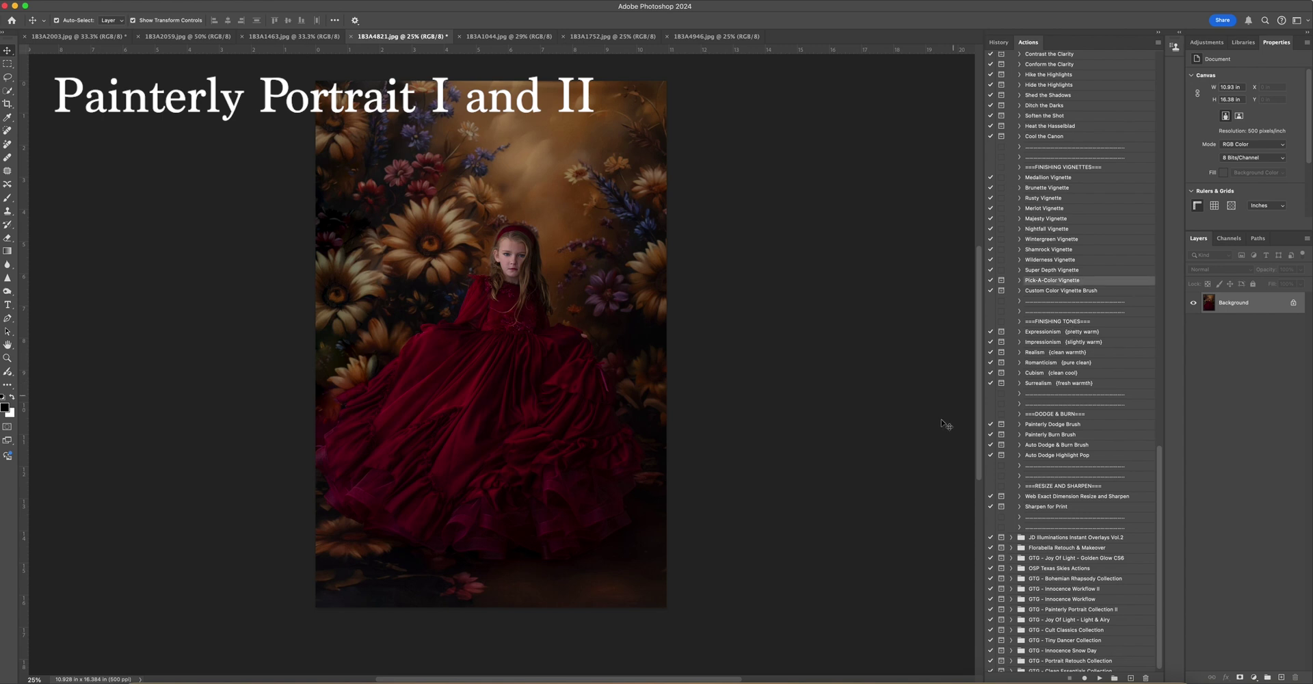
Switch to Adobe Bridge and open the proofs folder of the senior client's Studio Fall session.
click(918, 681)
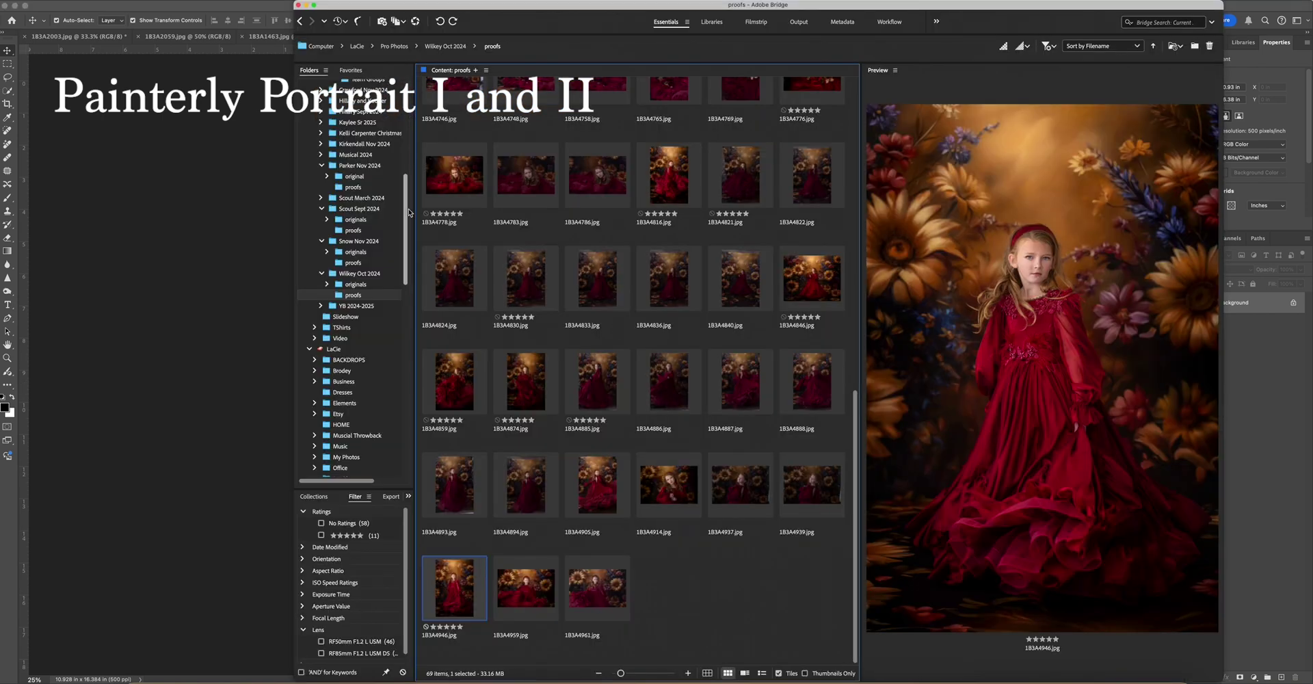
scroll(360, 184, up, 10)
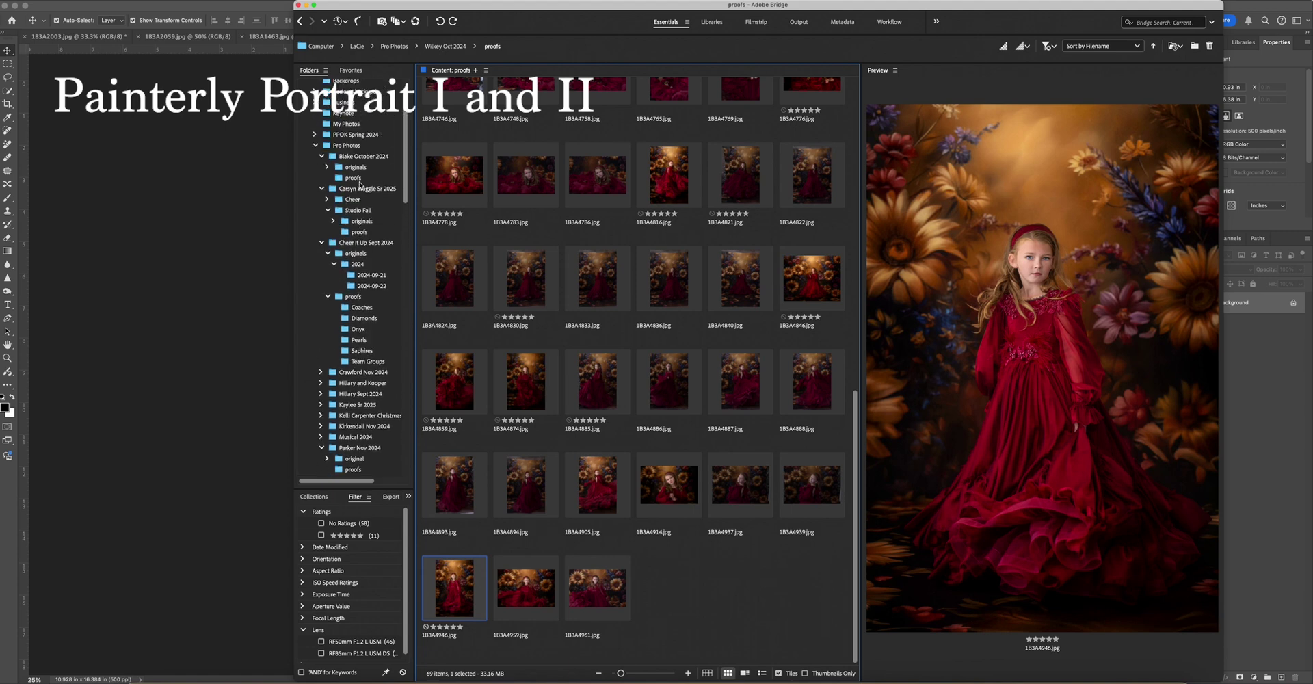
scroll(359, 183, down, 8)
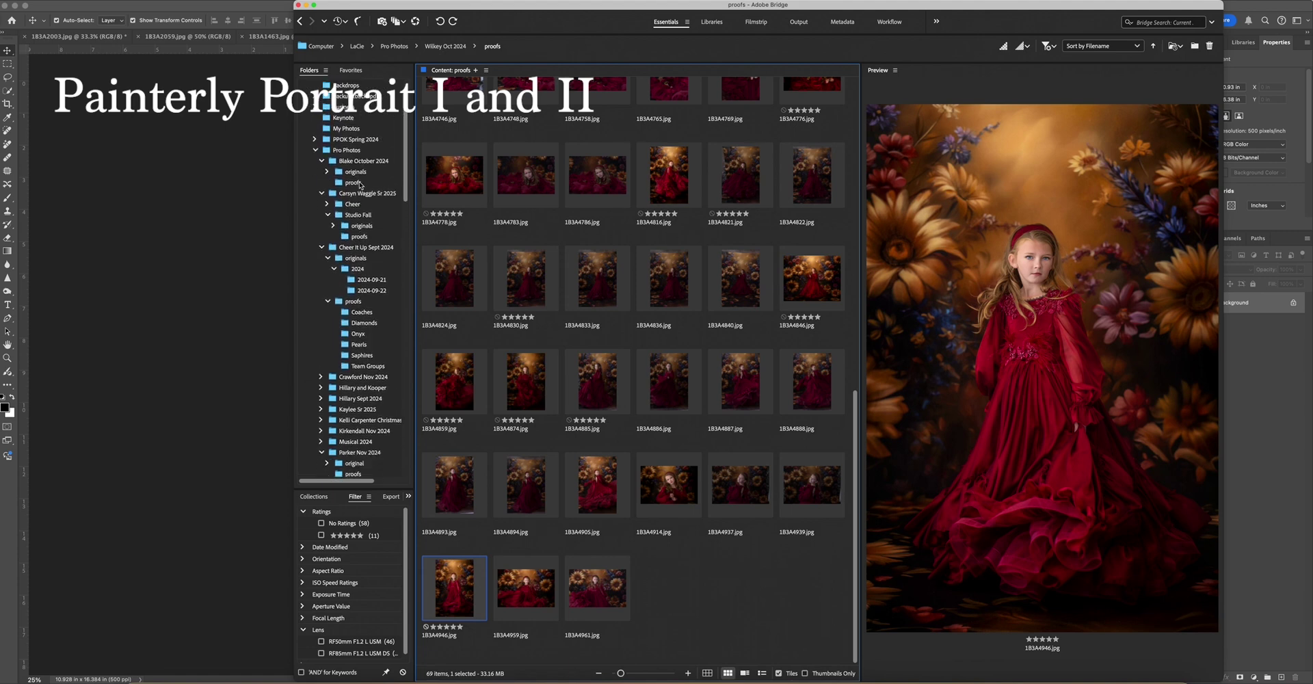
scroll(360, 183, up, 9)
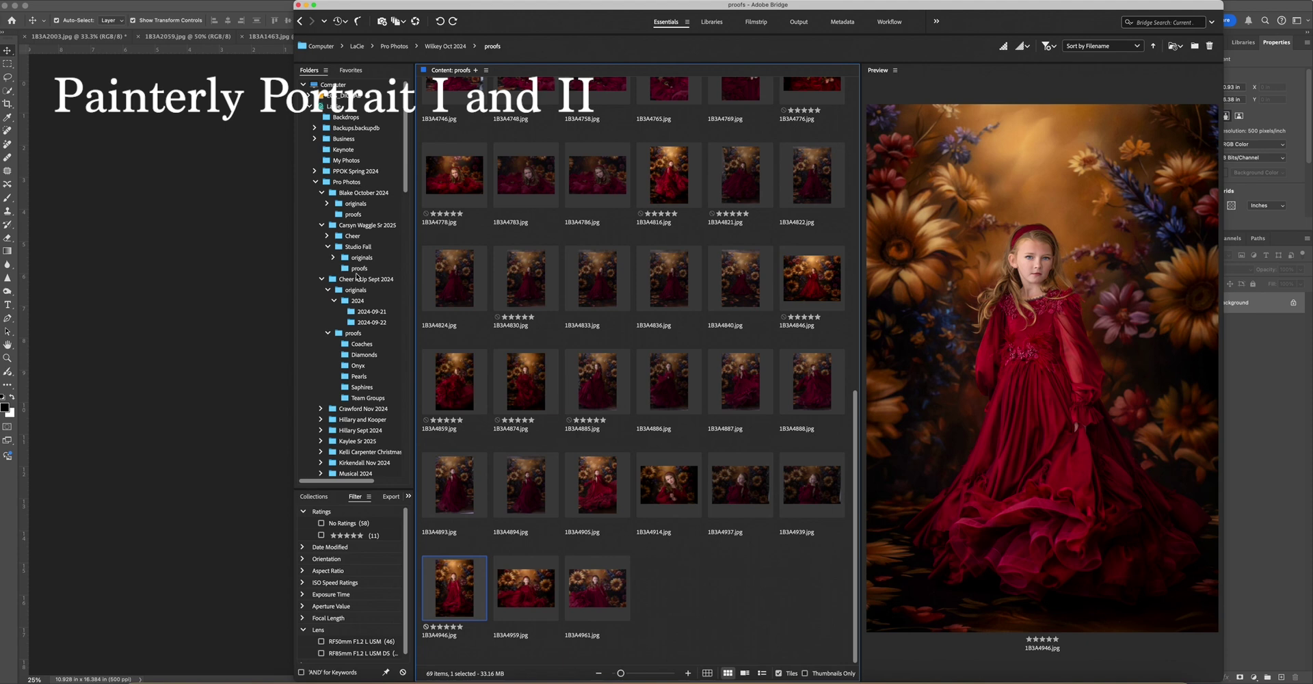
click(360, 268)
Find the green-outfit sofa portrait 183A9755.jpg among the proofs and open it in Photoshop.
scroll(658, 273, down, 15)
scroll(659, 307, up, 8)
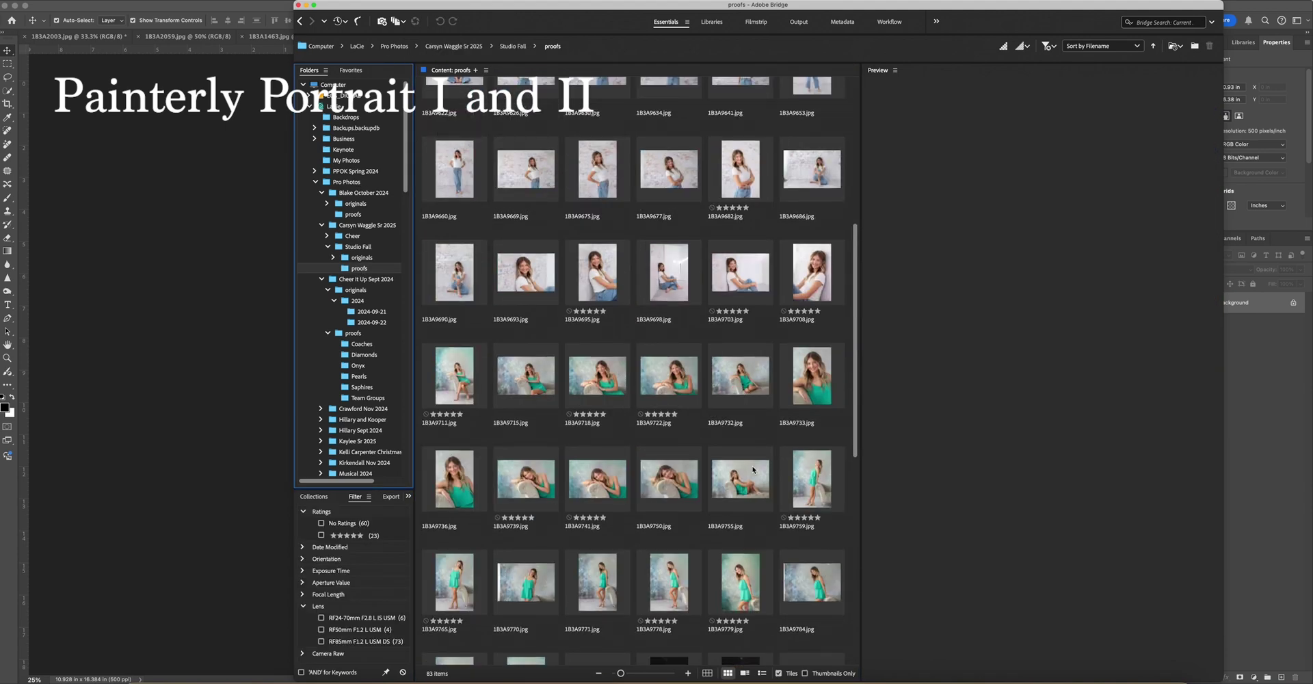
click(750, 483)
key(super+Tab)
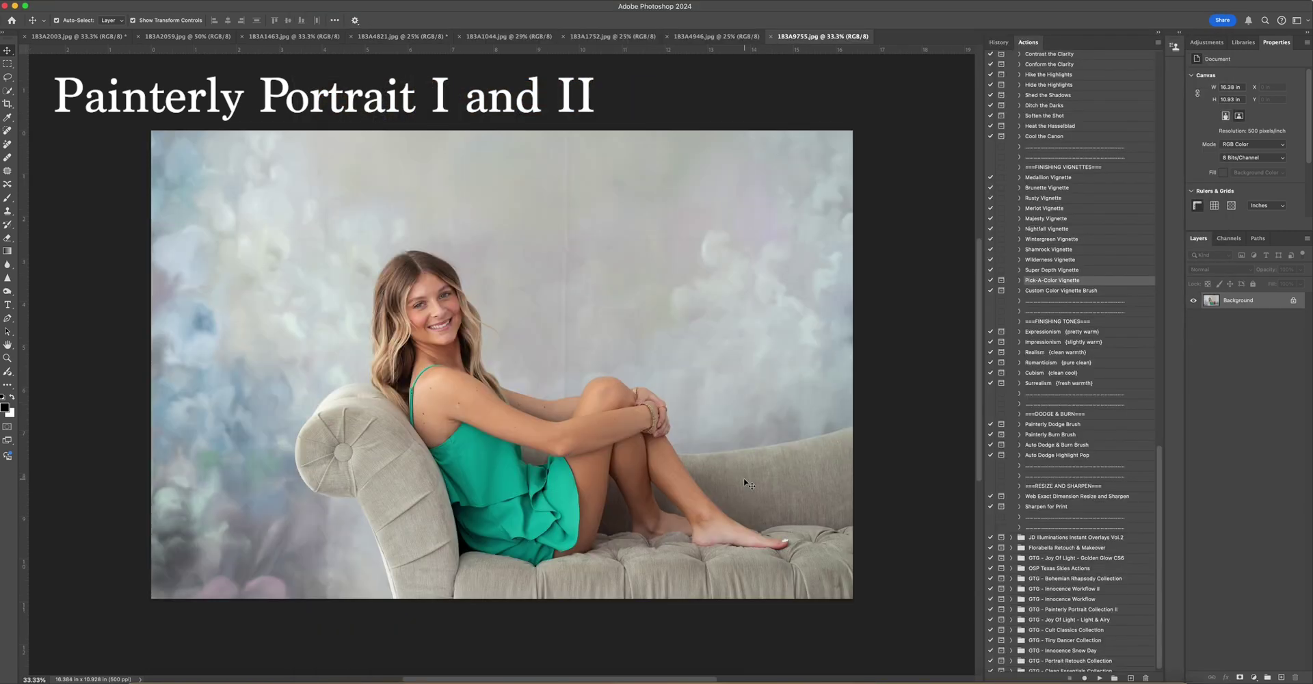
View the whole sofa portrait at 16.7% and look over the finishing vignette actions.
key(super+minus)
key(super+minus)
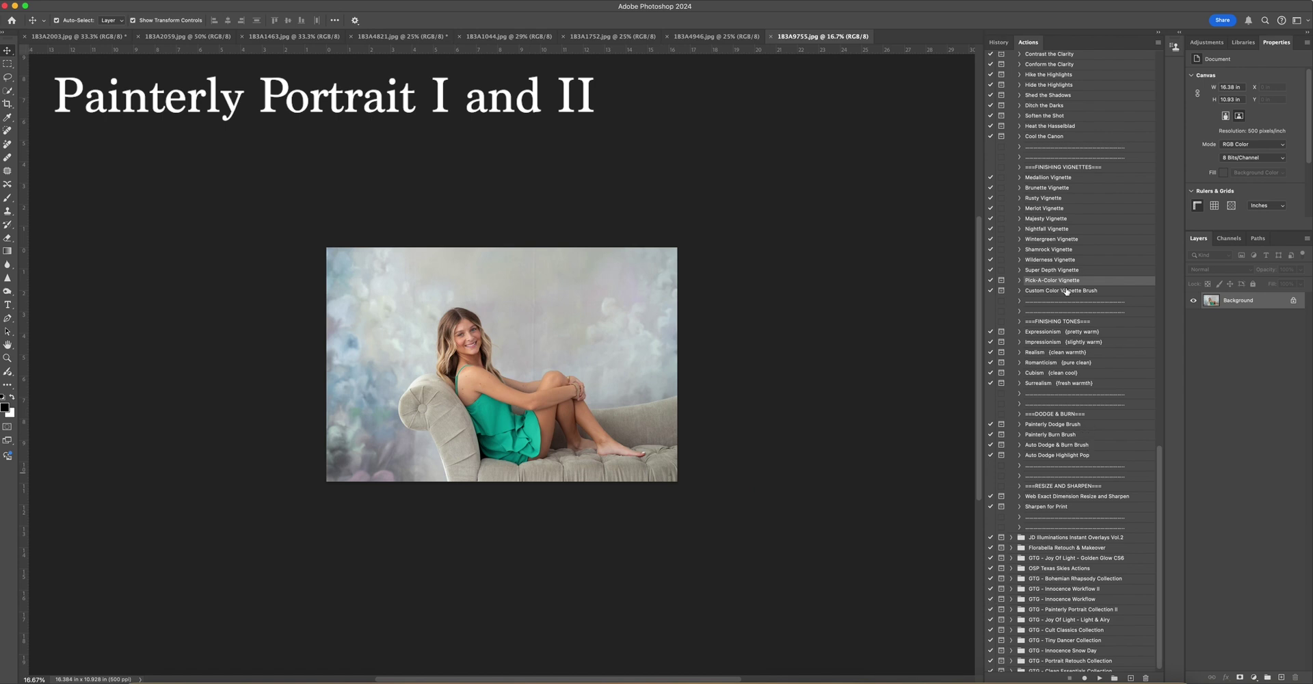
scroll(1069, 292, up, 1)
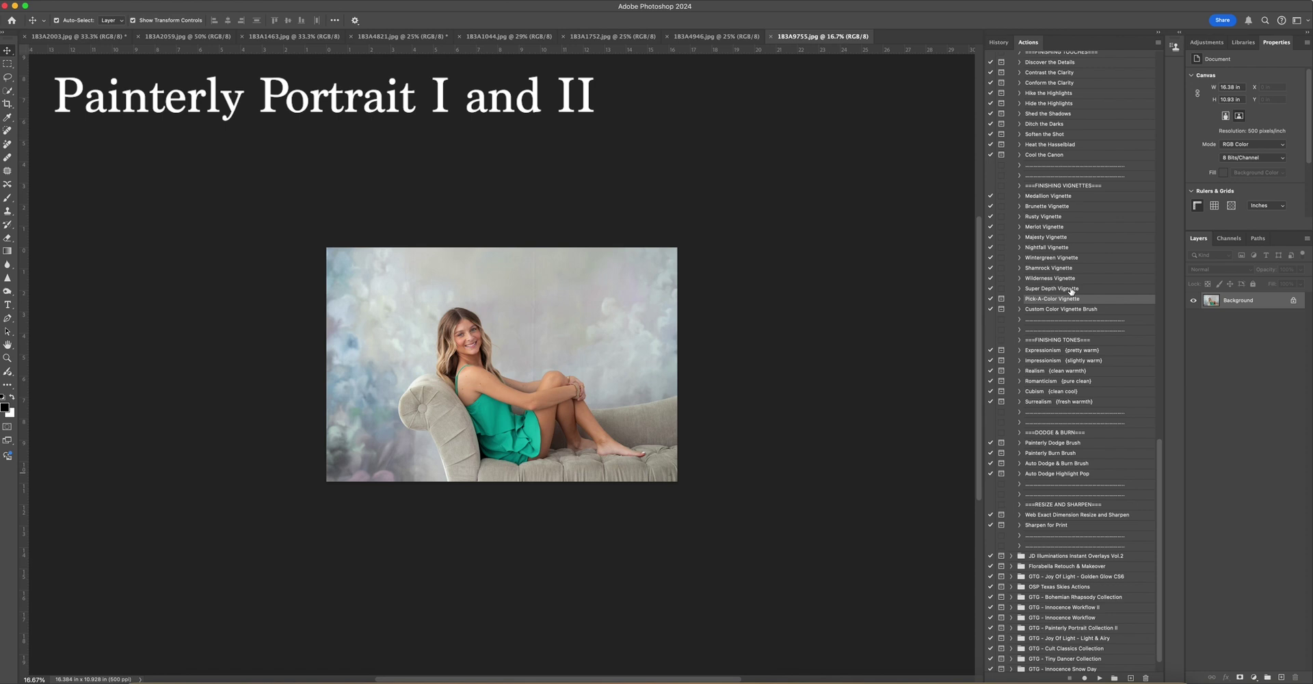
Play the Campbell's Soup Cans (Classic Clean) tone from the first Painterly Portrait Collection on the sofa portrait.
scroll(1072, 288, up, 20)
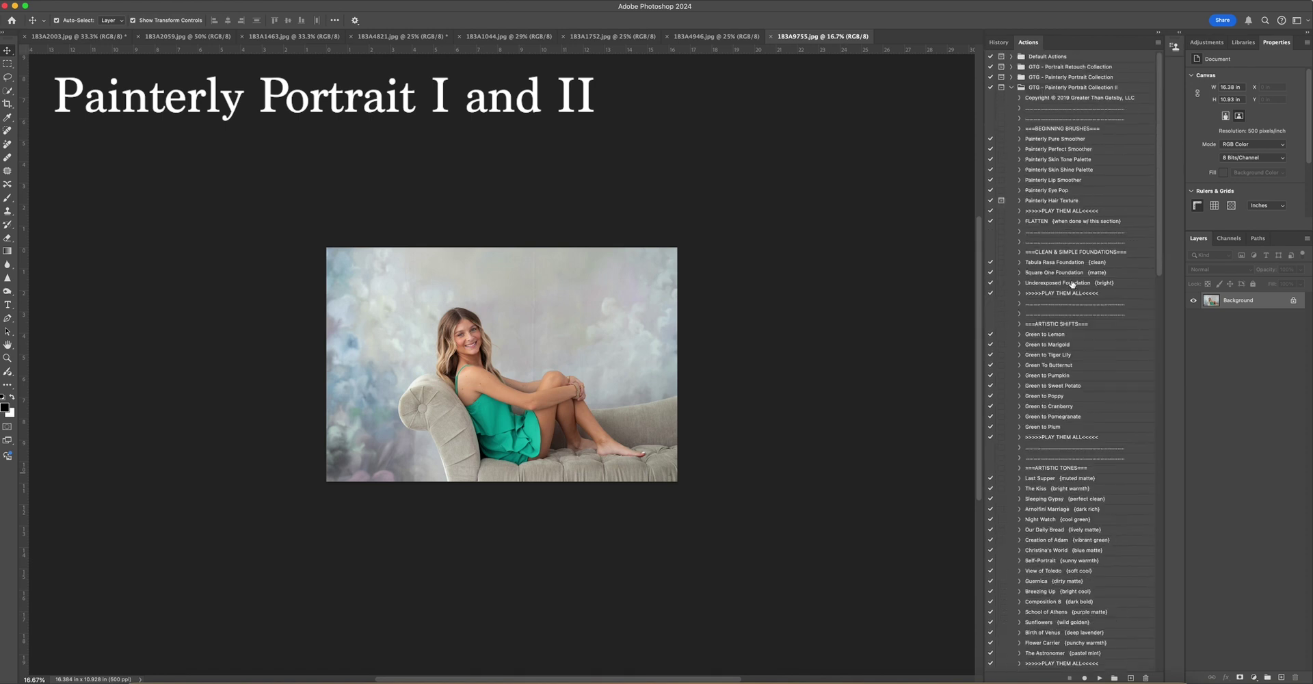
click(1012, 87)
click(1012, 77)
click(1091, 335)
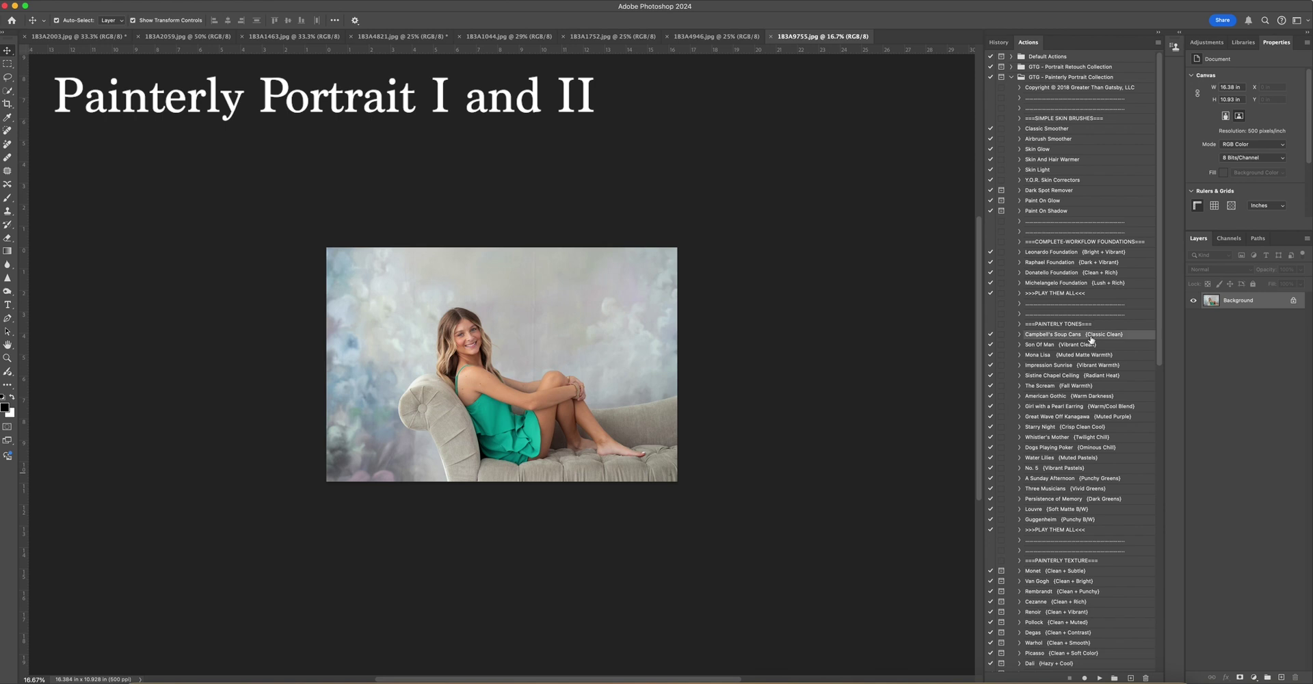
click(1096, 677)
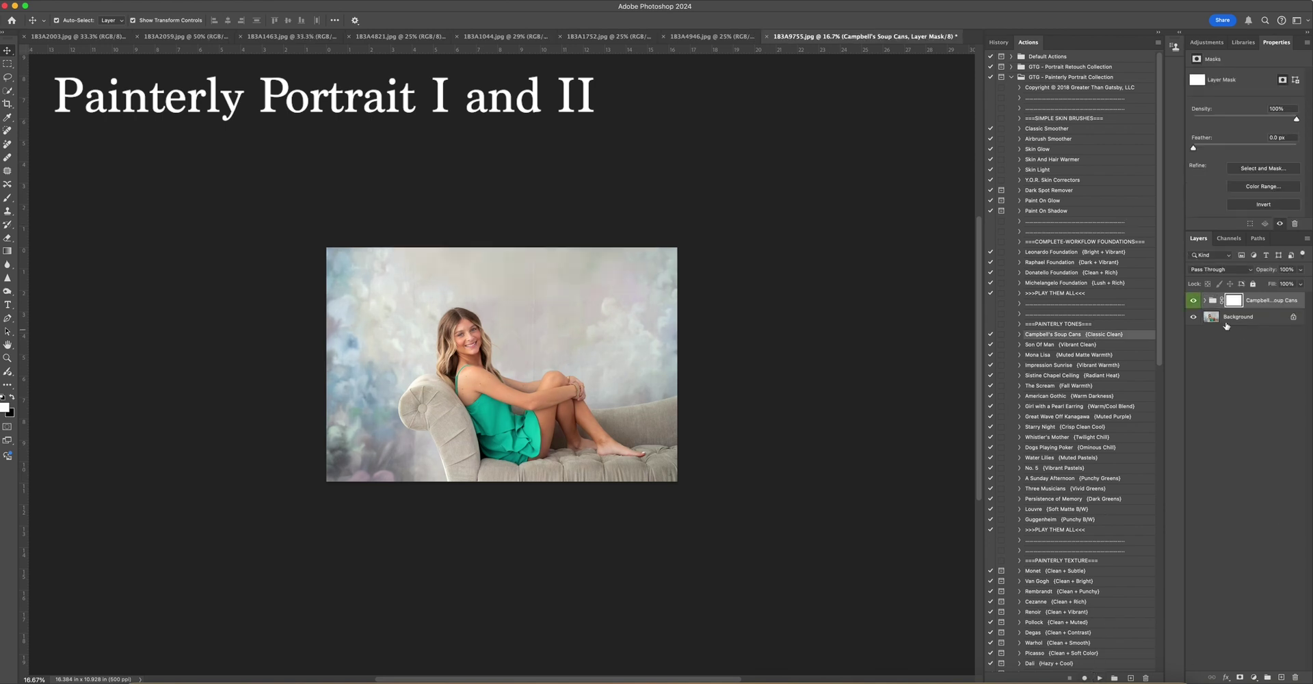
Hide the second adjustment layer, just below Soup Mids, inside the Campbell's Soup Cans group and collapse the group again.
click(1205, 301)
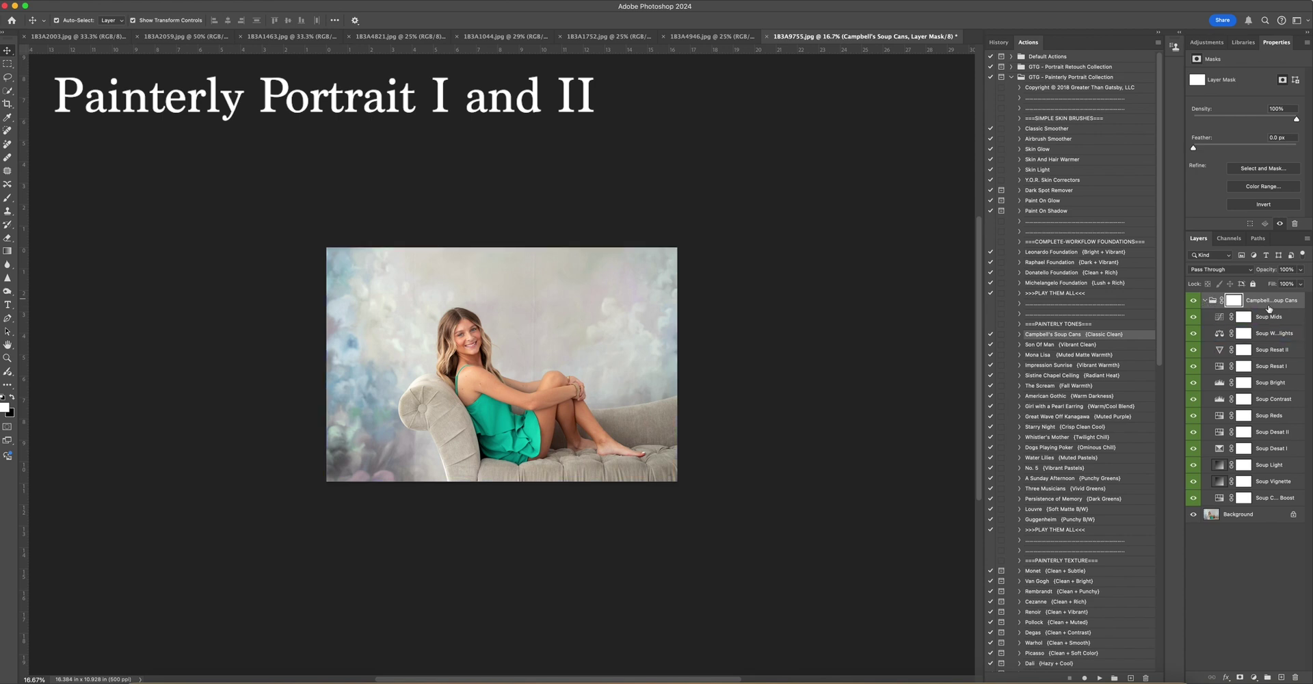
click(1194, 333)
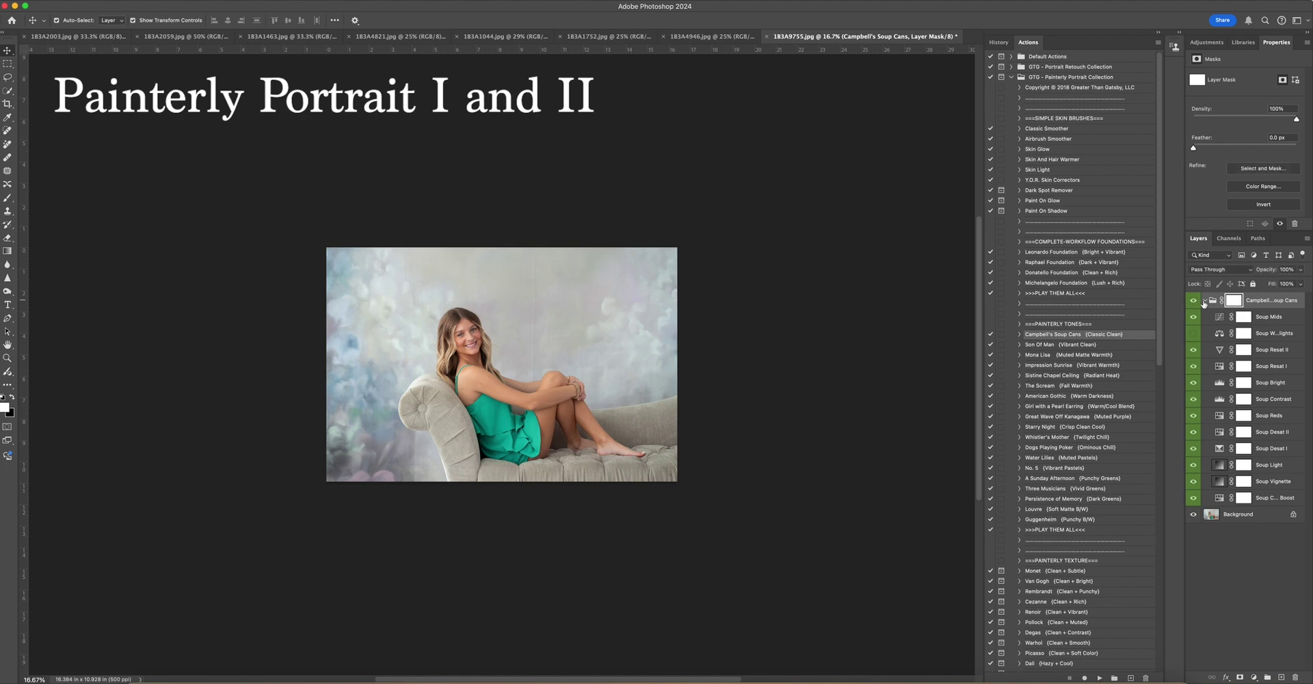
click(1205, 301)
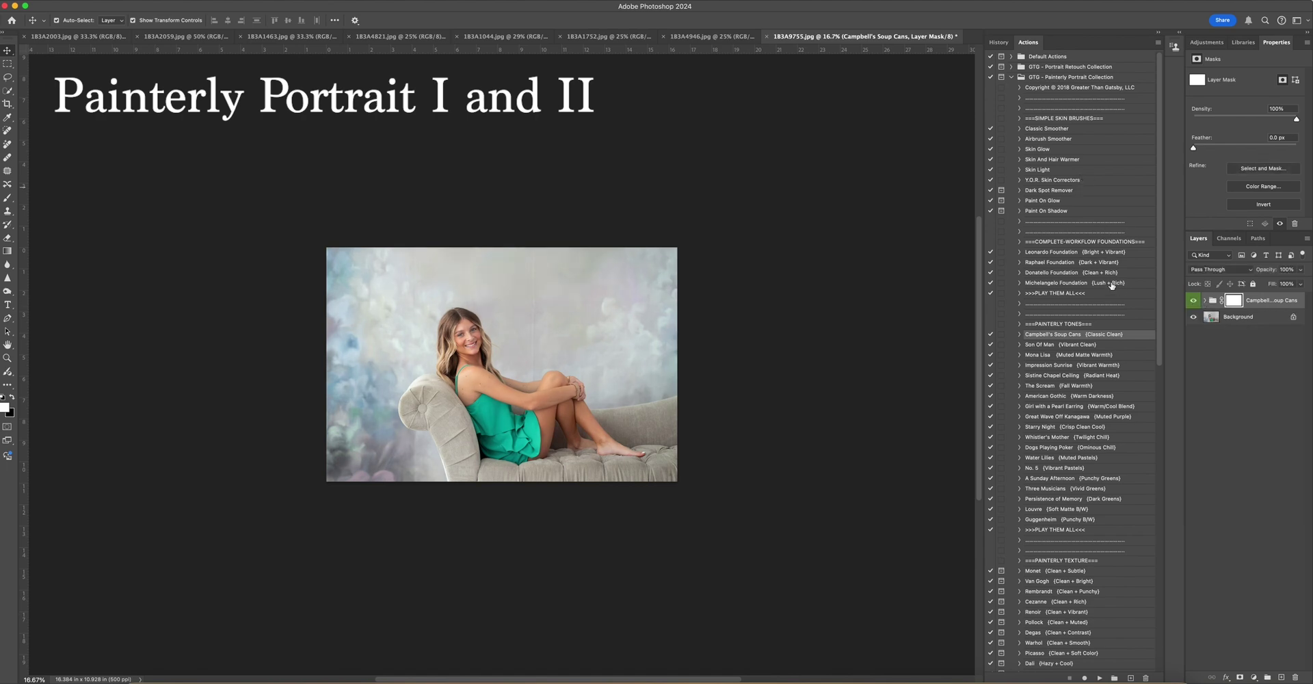
Expand the GTG - Painterly Portrait Collection II set to its finishing vignettes and flatten the sofa portrait.
scroll(1094, 326, down, 15)
scroll(1093, 326, up, 15)
scroll(1045, 242, down, 10)
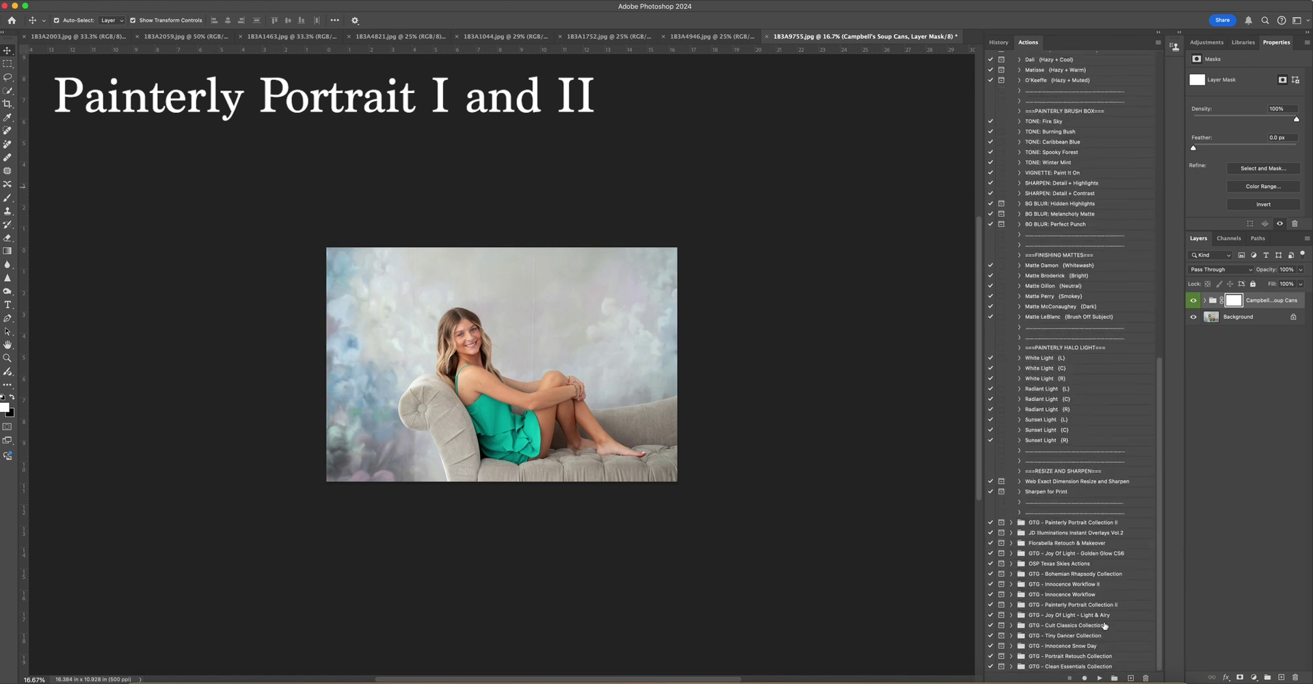
click(1011, 605)
scroll(1065, 586, down, 10)
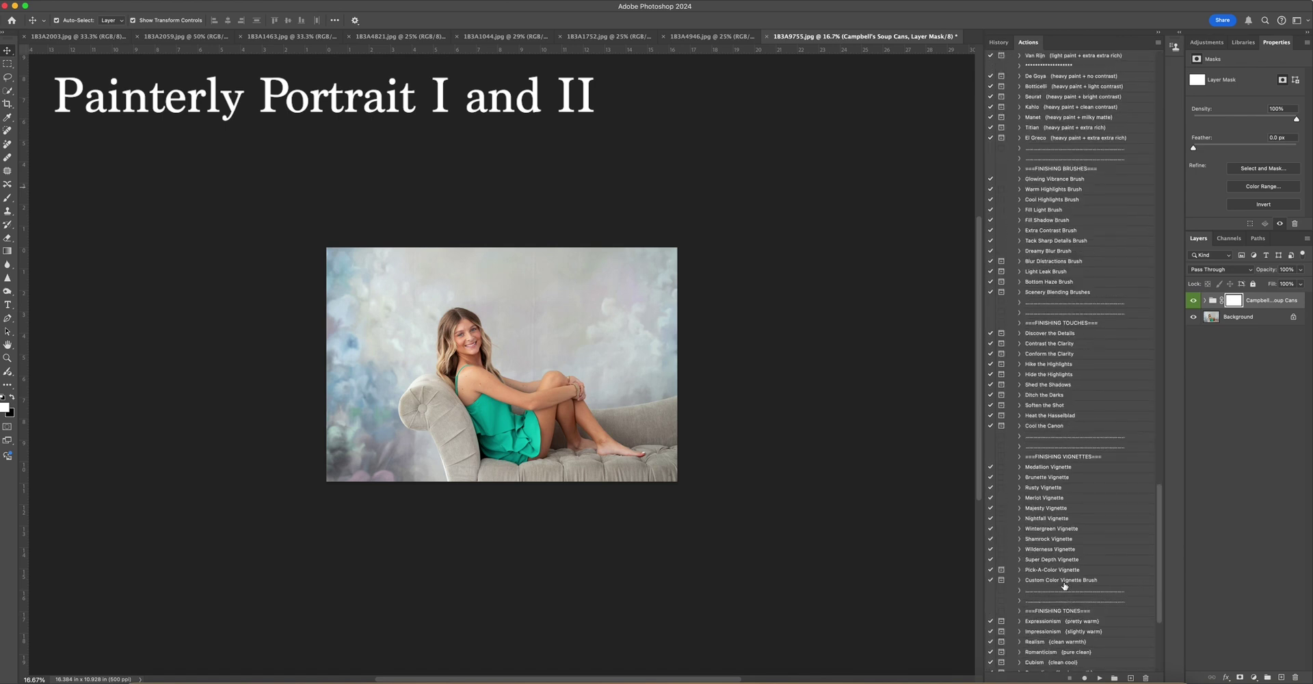
scroll(1083, 514, down, 1)
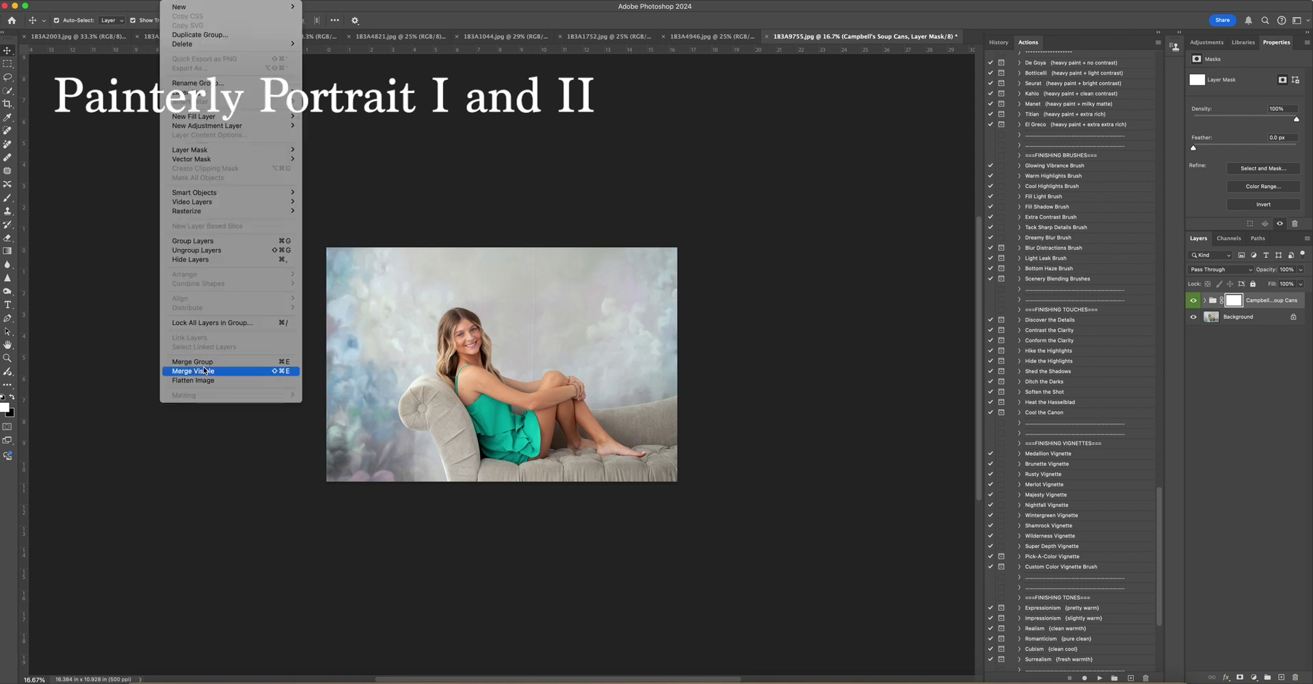
click(210, 380)
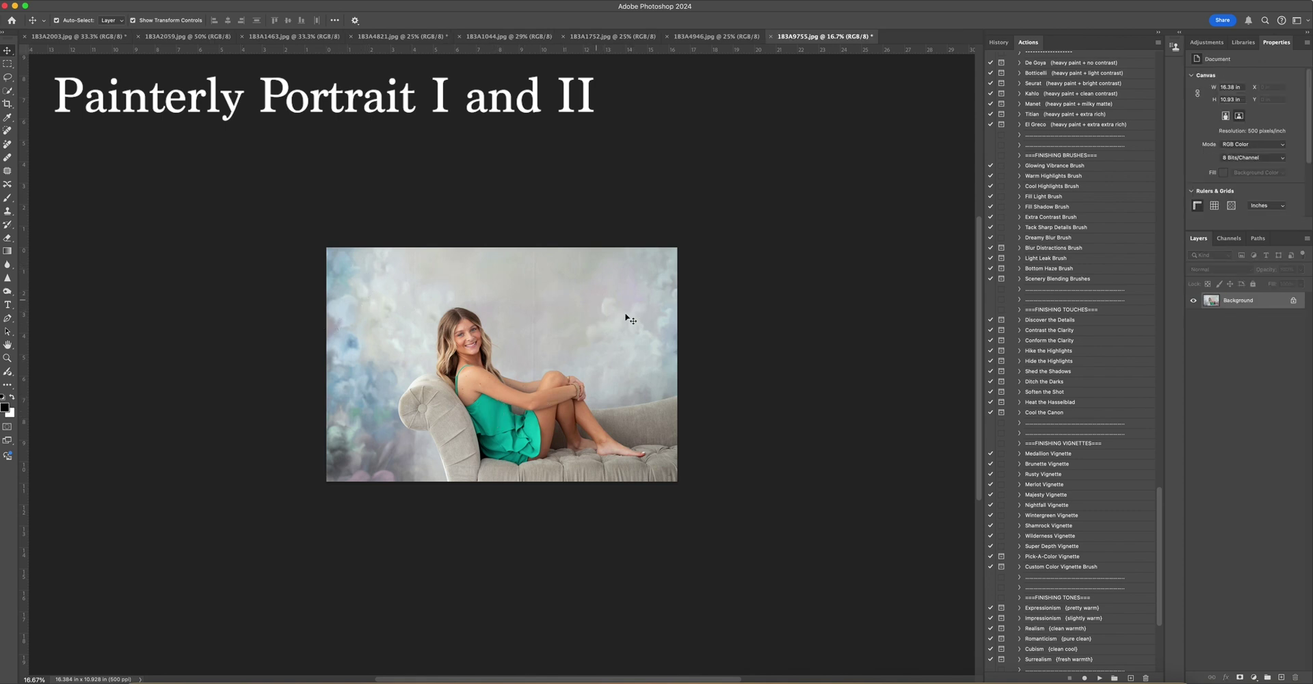
Play the Pick-A-Color Vignette action, sampling the dark teal #00857b from the green outfit as the vignette color.
click(1062, 557)
click(1101, 679)
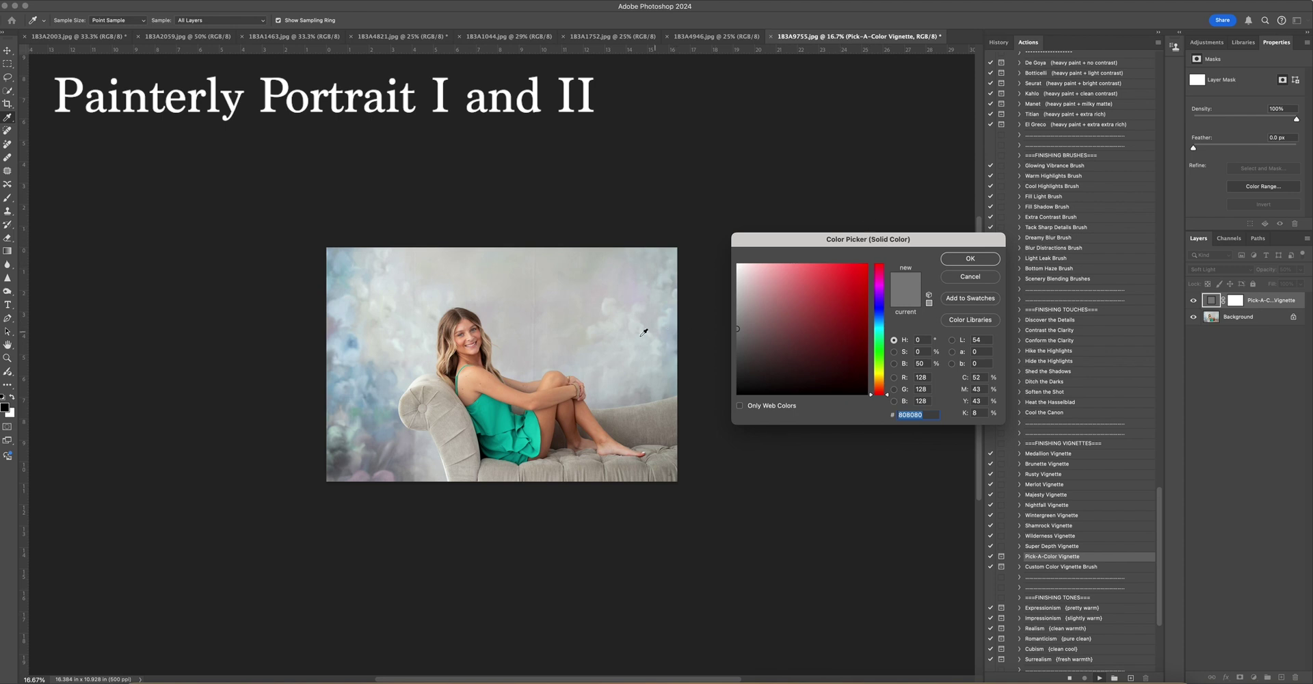
click(512, 424)
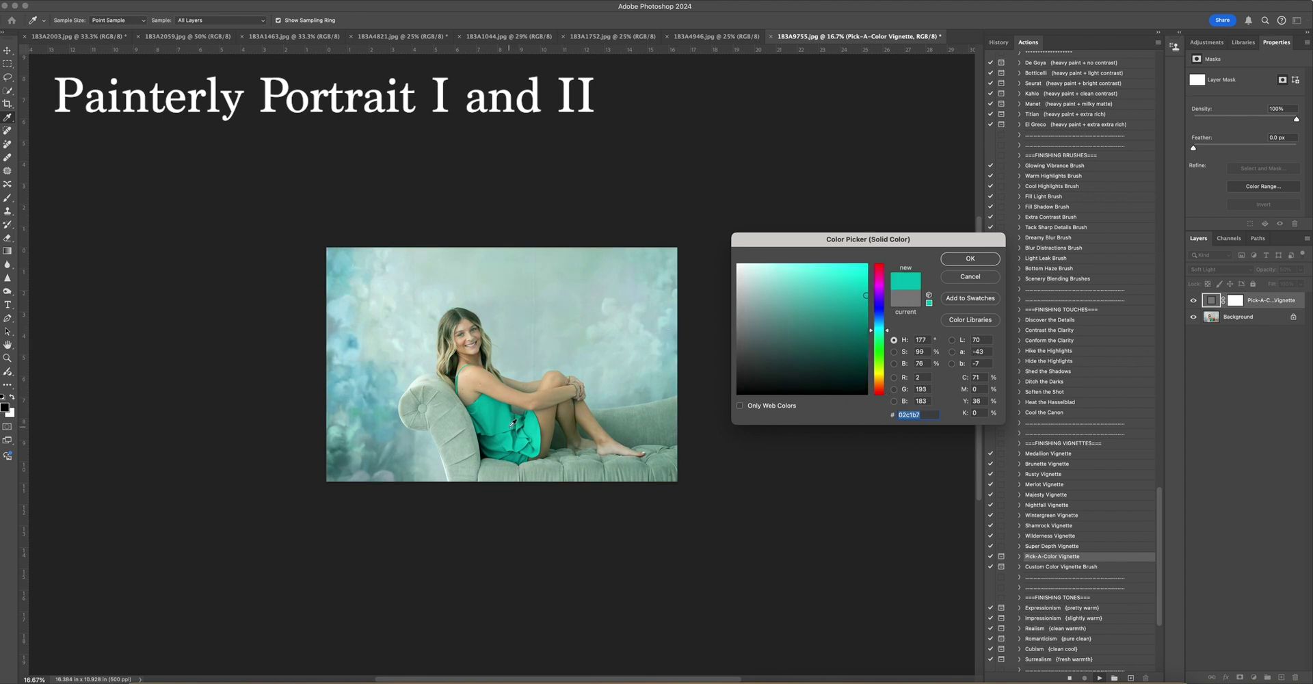
click(487, 409)
click(524, 418)
click(481, 407)
click(479, 407)
click(523, 421)
click(523, 418)
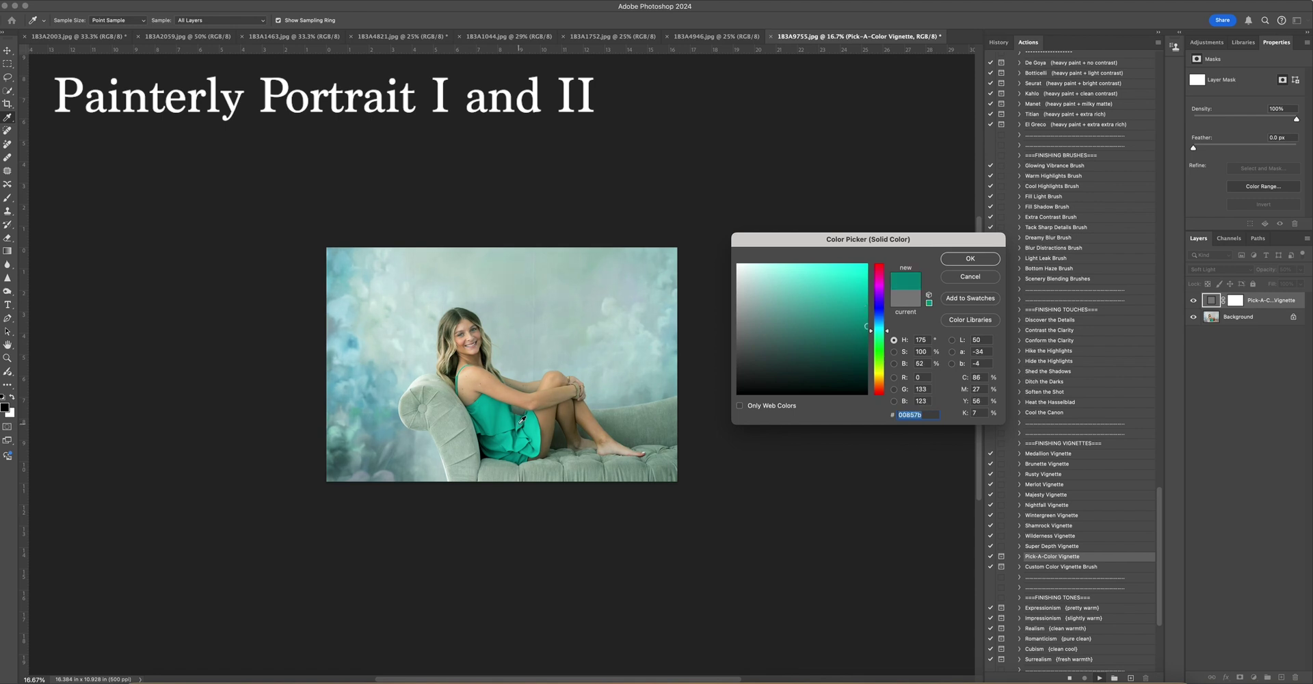
click(972, 259)
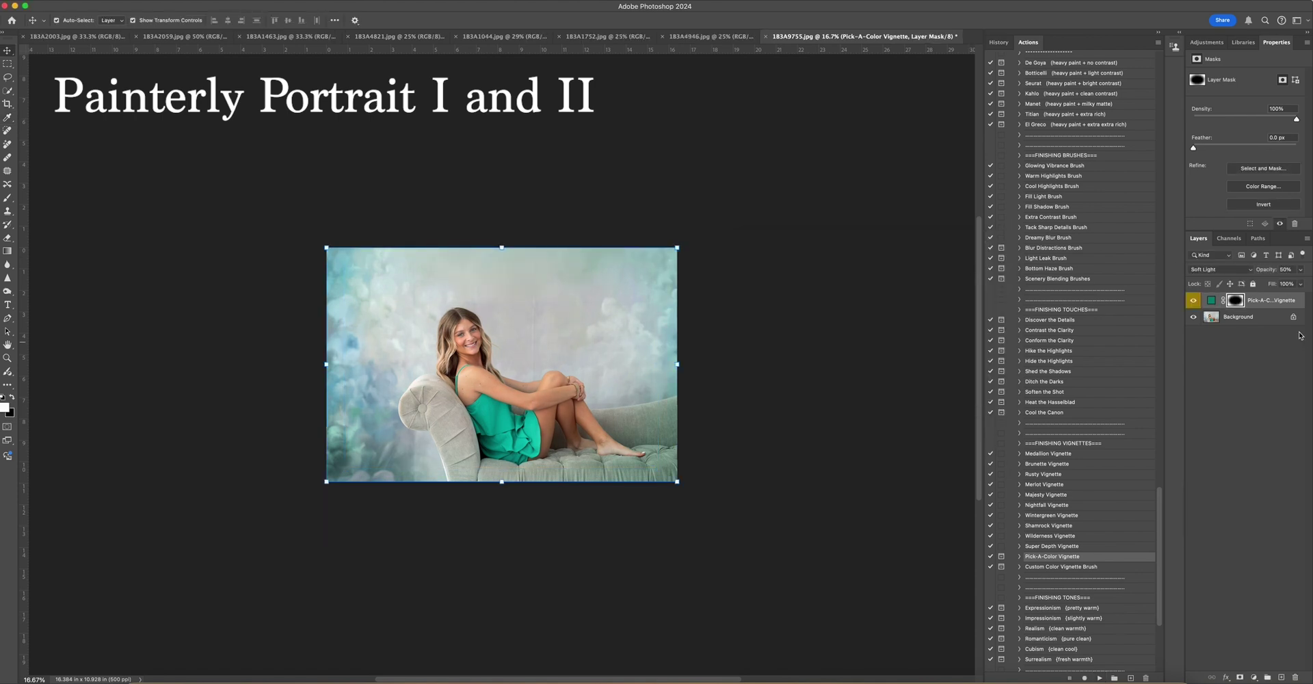
Mask part of the vignette off the subject and sofa with a black brush of about 2100 px.
click(8, 199)
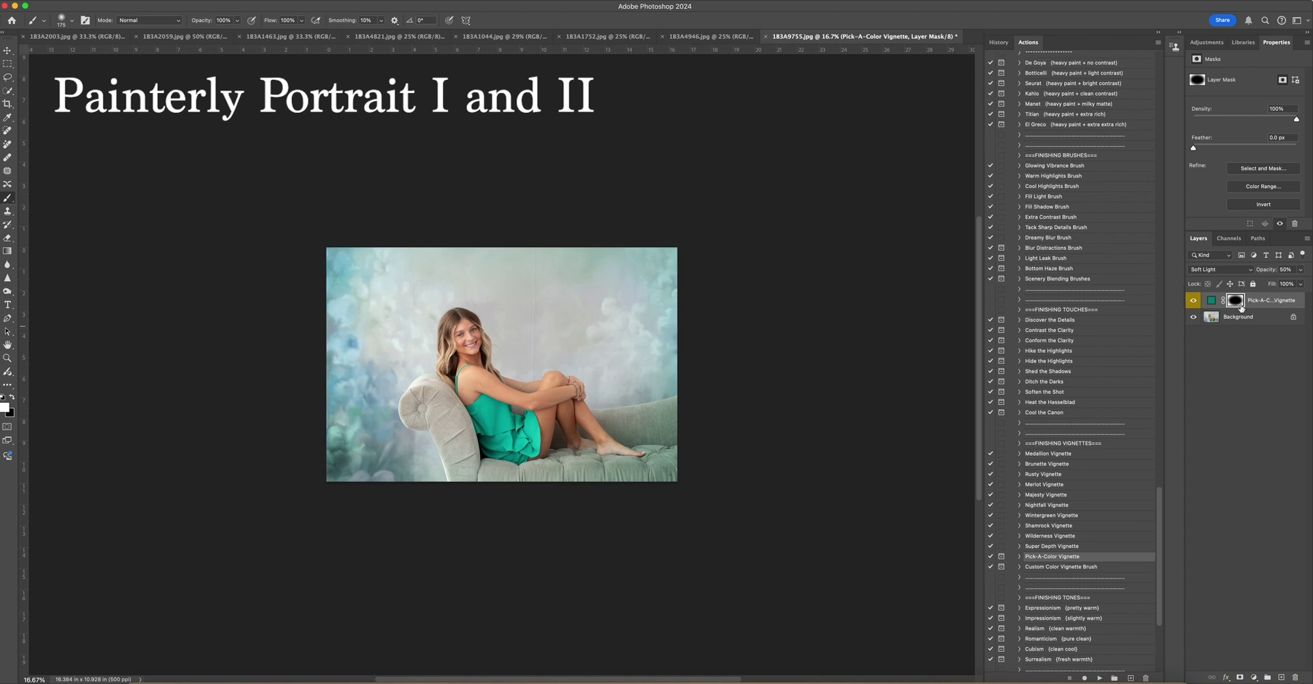
click(12, 397)
key(bracketright)
key(bracketright)
key(bracketright)
key(bracketright)
key(bracketright)
key(bracketright)
key(bracketright)
key(bracketright)
key(bracketright)
key(bracketright)
key(bracketright)
key(bracketright)
key(bracketright)
key(bracketright)
key(bracketright)
key(bracketright)
key(bracketright)
key(bracketright)
key(bracketright)
Compare the sofa portrait with and without the teal vignette layer.
click(1194, 300)
click(1195, 301)
click(1194, 301)
click(1195, 301)
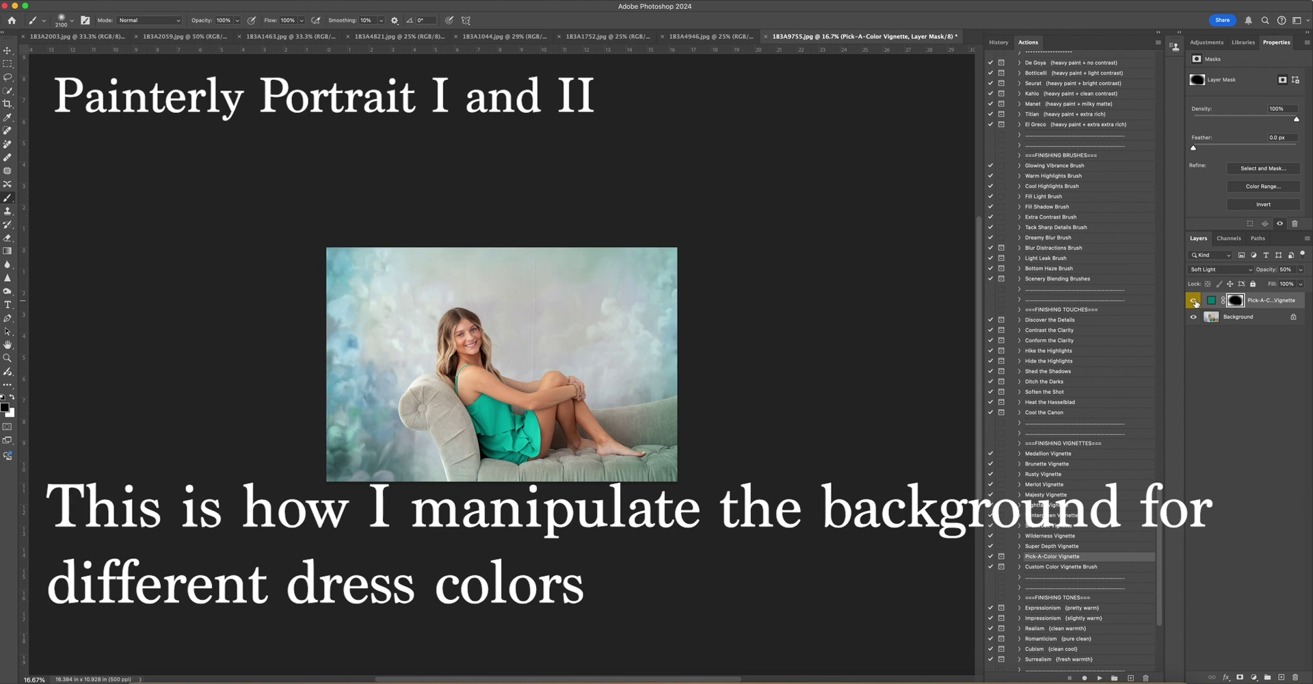
click(1194, 301)
click(1195, 301)
Flatten the sofa portrait with its teal vignette into a single background layer.
scroll(1103, 435, down, 5)
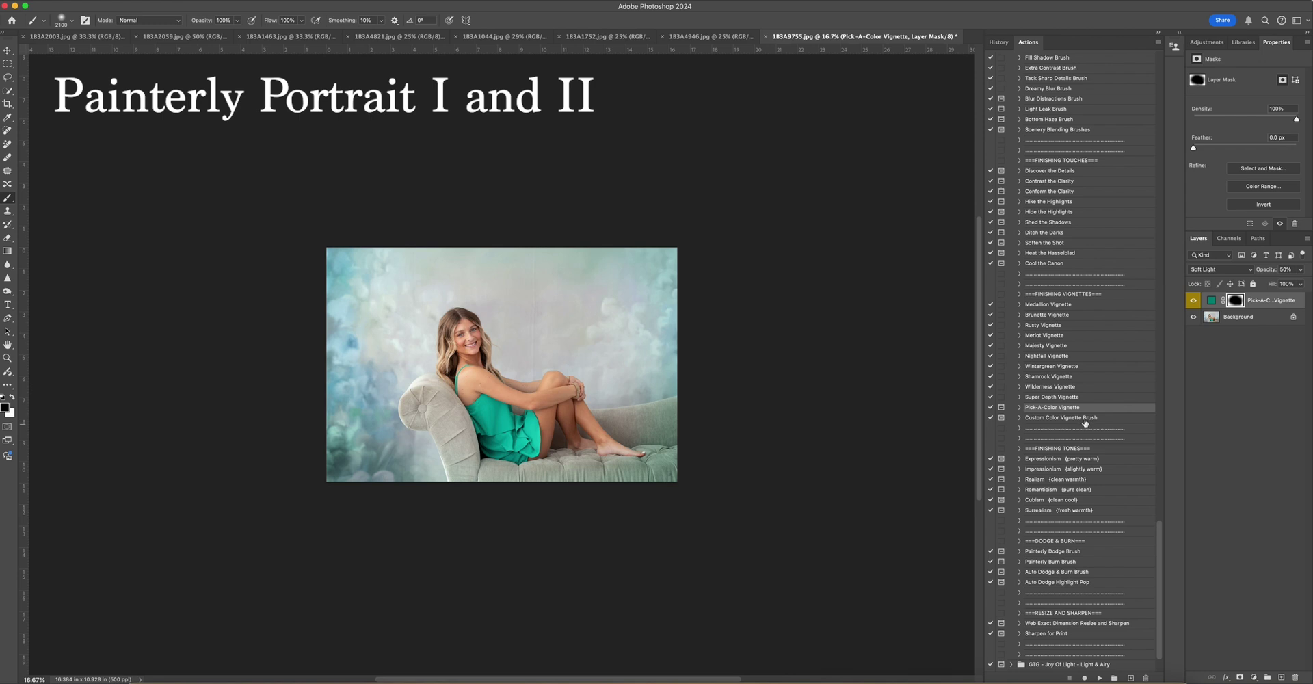
scroll(1091, 449, up, 6)
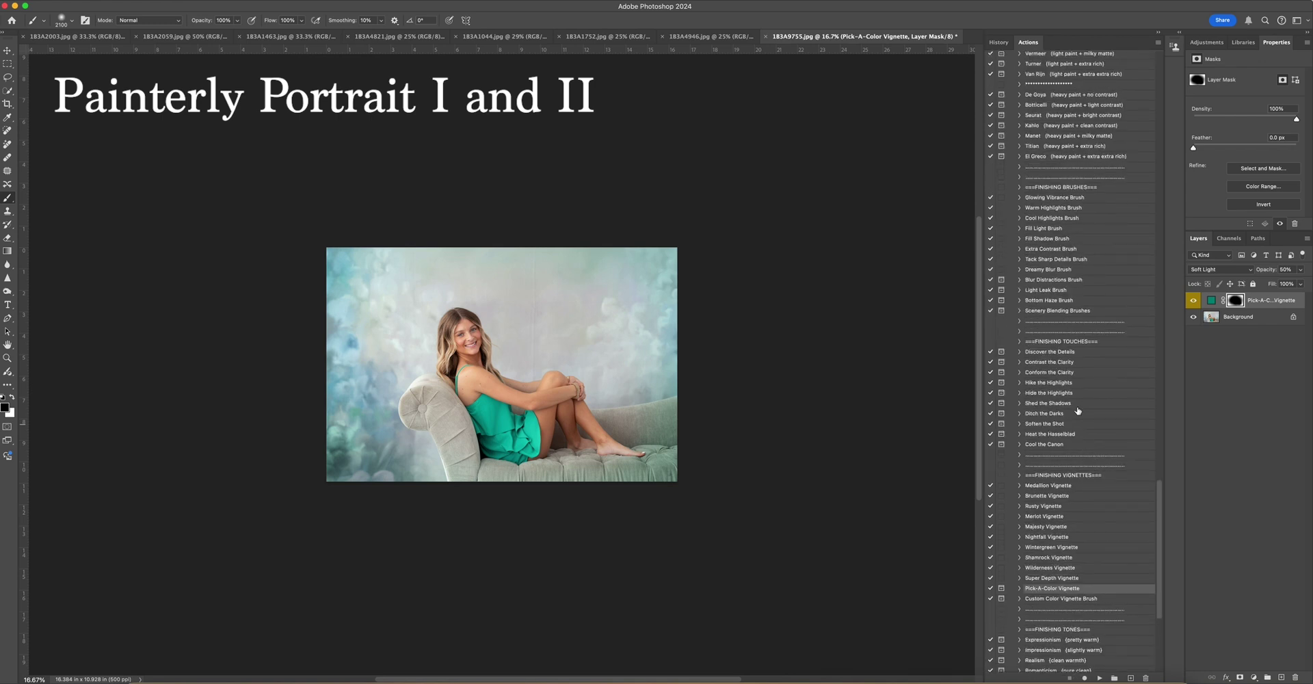
right_click(222, 380)
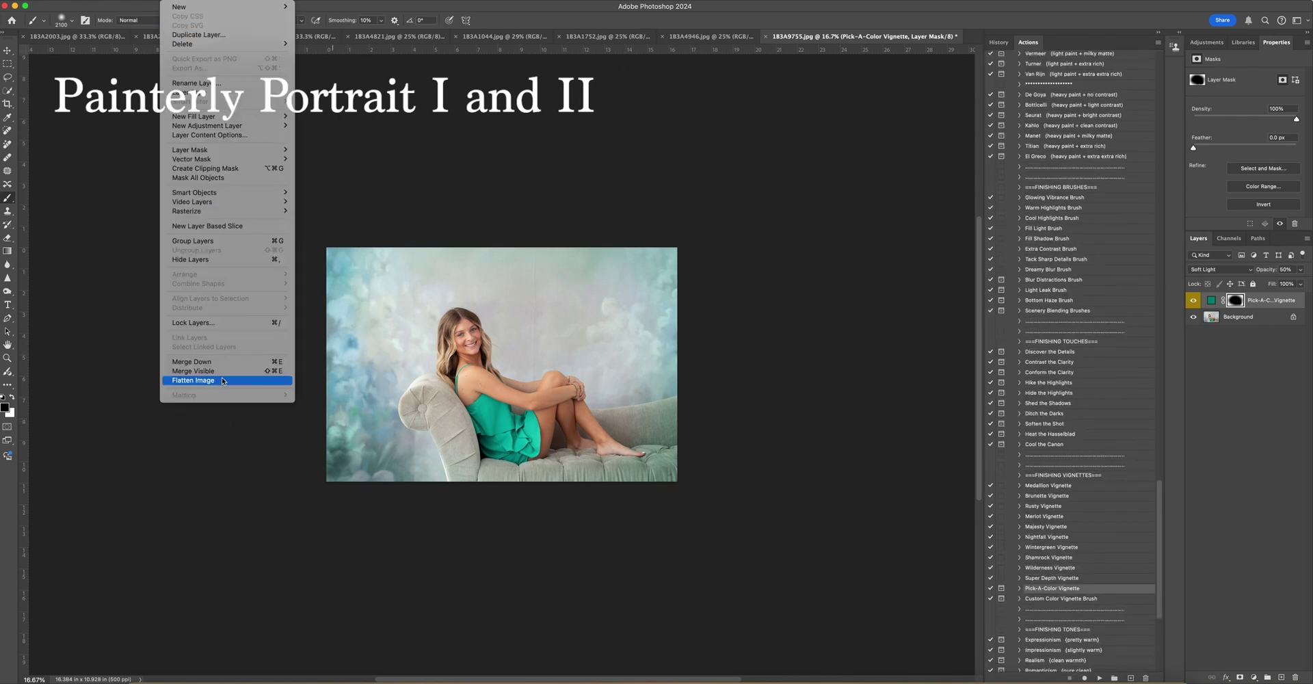
key(Escape)
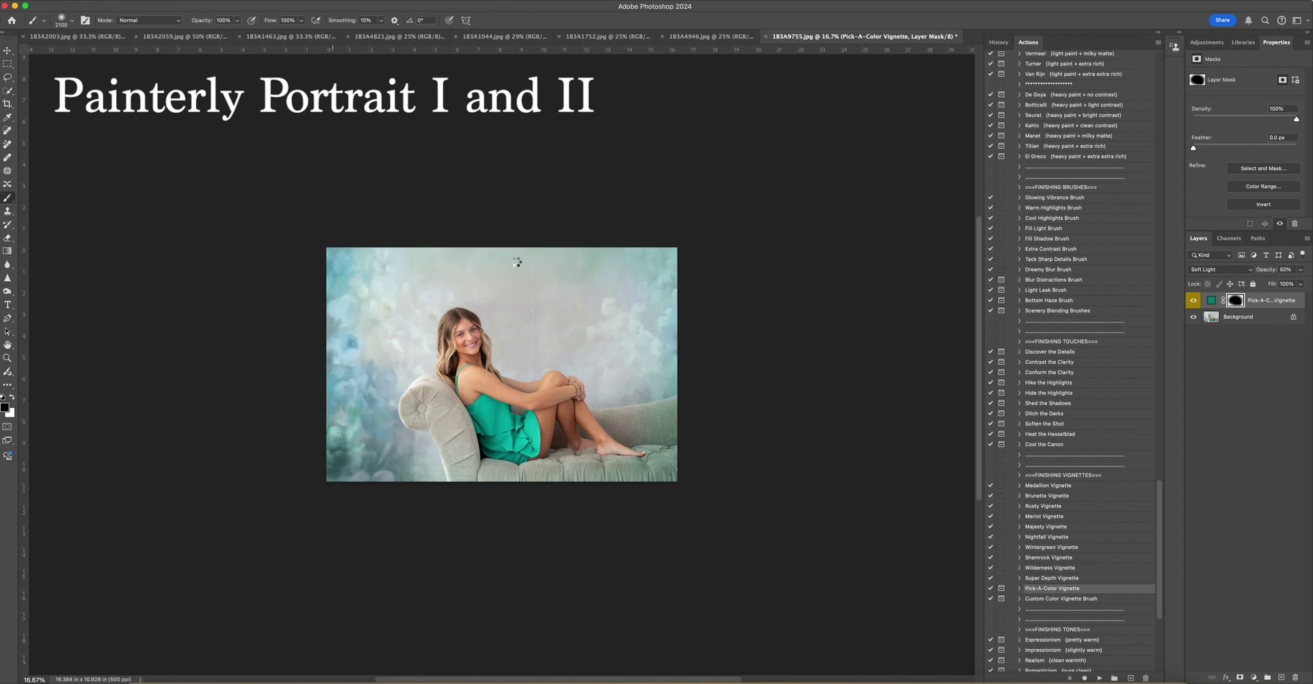
Look back through the open portraits and return to 183A4821.jpg, the seated girl in the red gown.
click(599, 37)
click(705, 37)
click(527, 37)
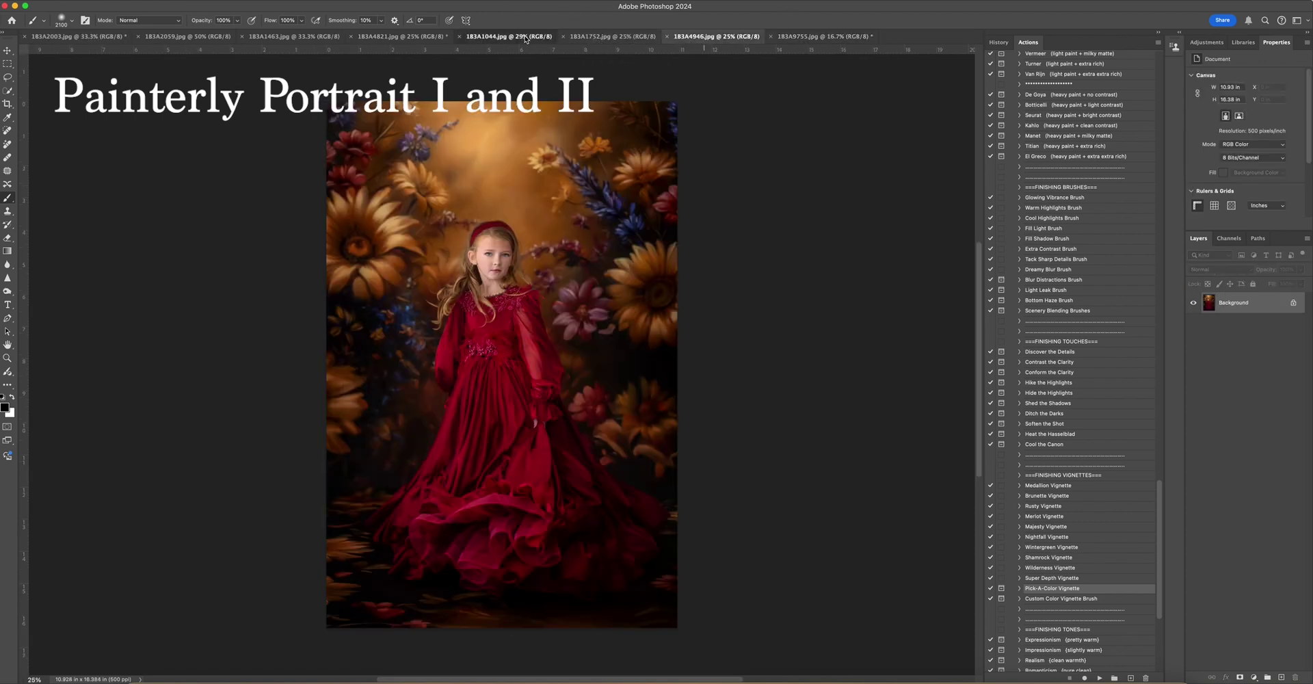
click(423, 39)
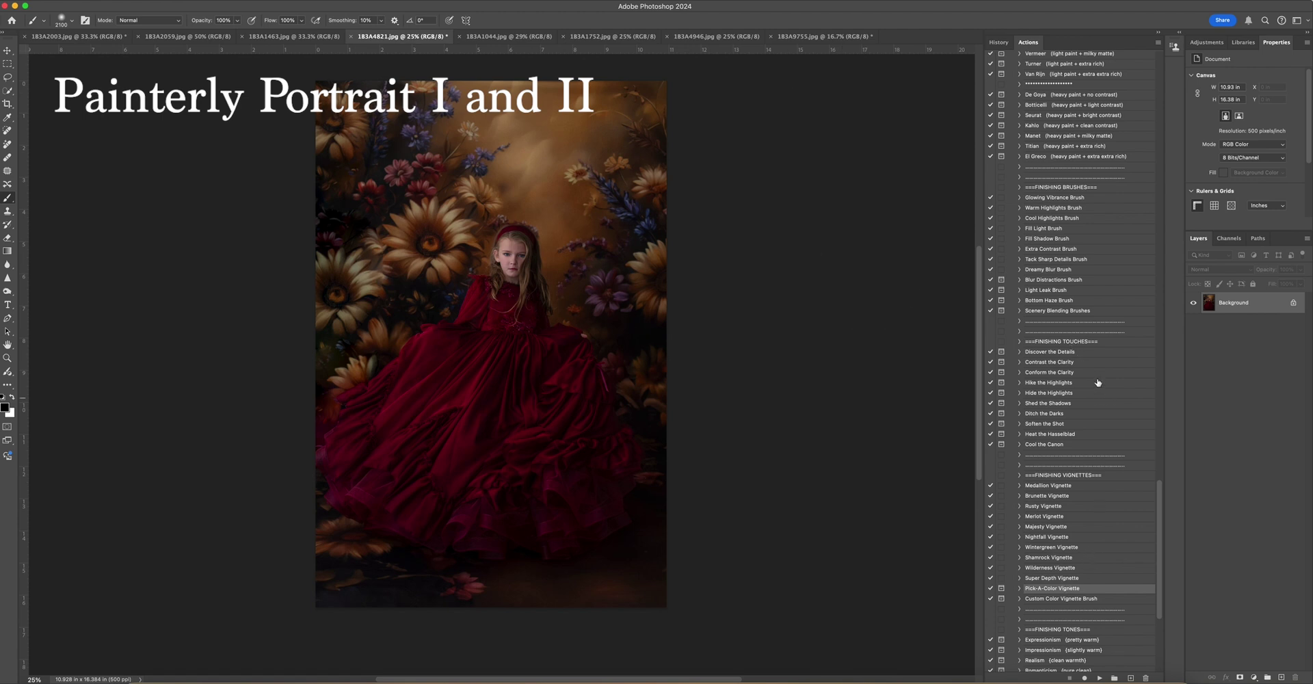
Play the Light Leak Brush action on the red gown portrait, sampling the skin color #b78e84 from the girl's forehead.
scroll(1098, 383, up, 3)
scroll(1075, 277, up, 1)
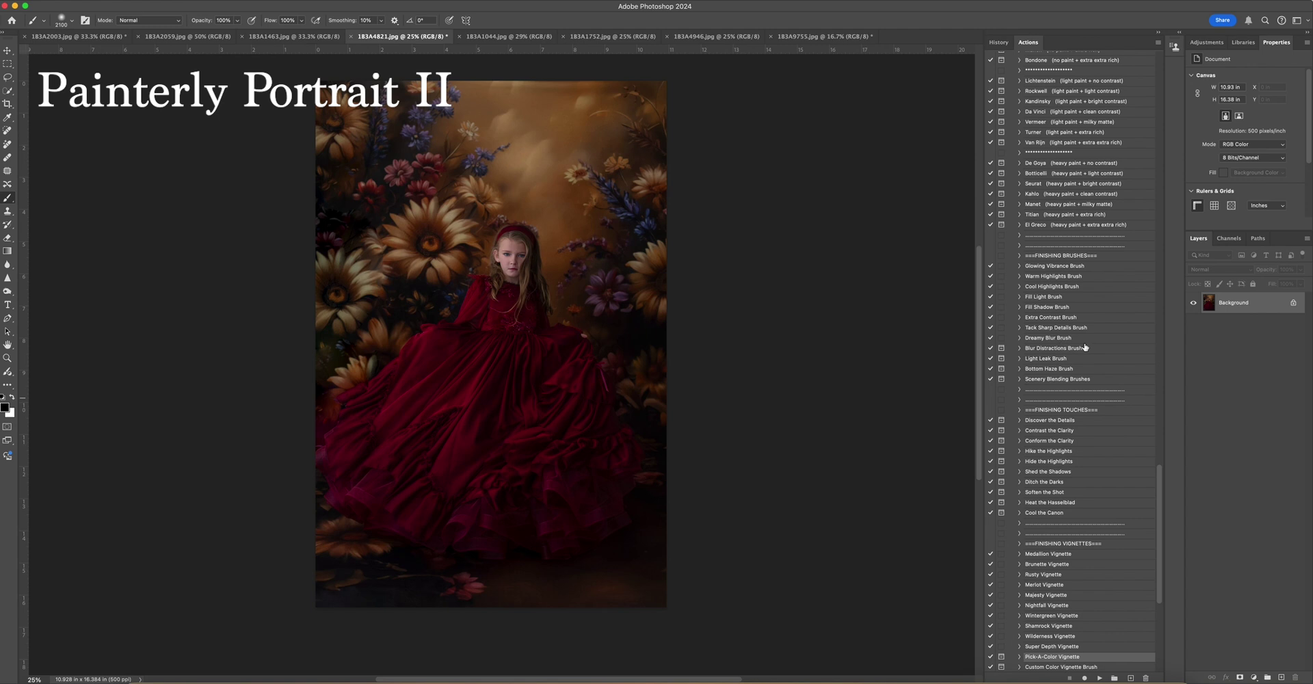
click(1069, 359)
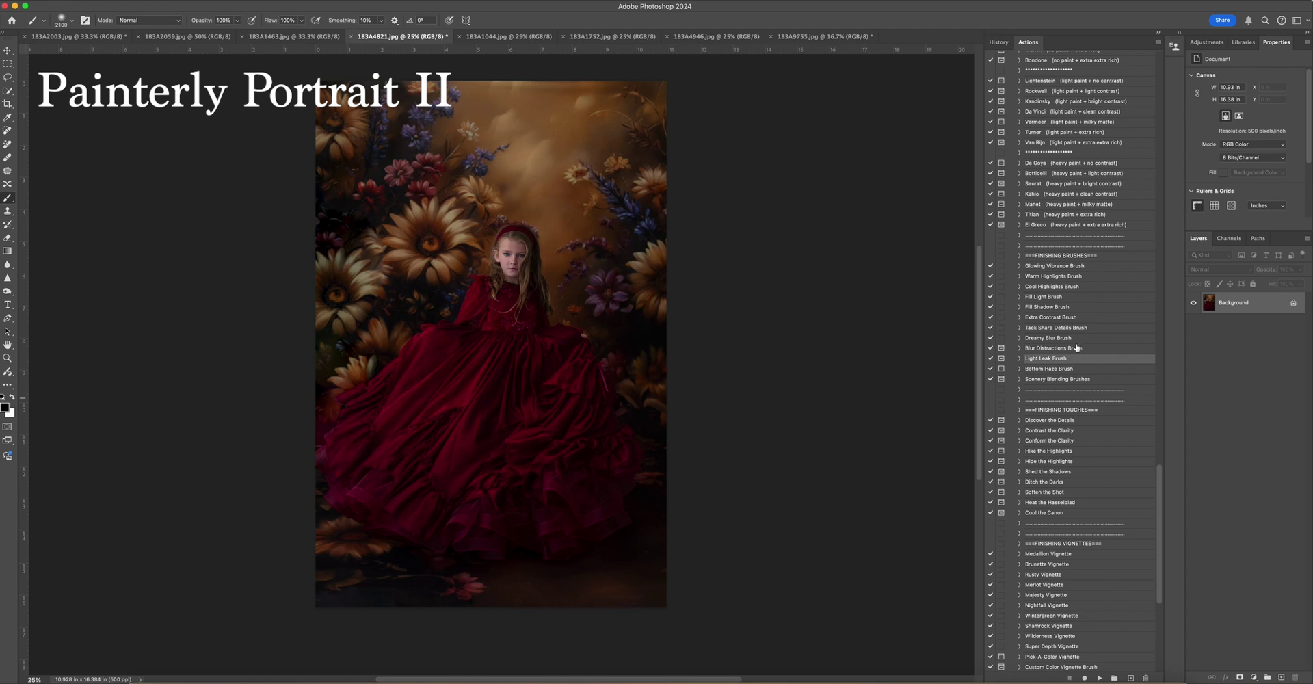
click(1101, 678)
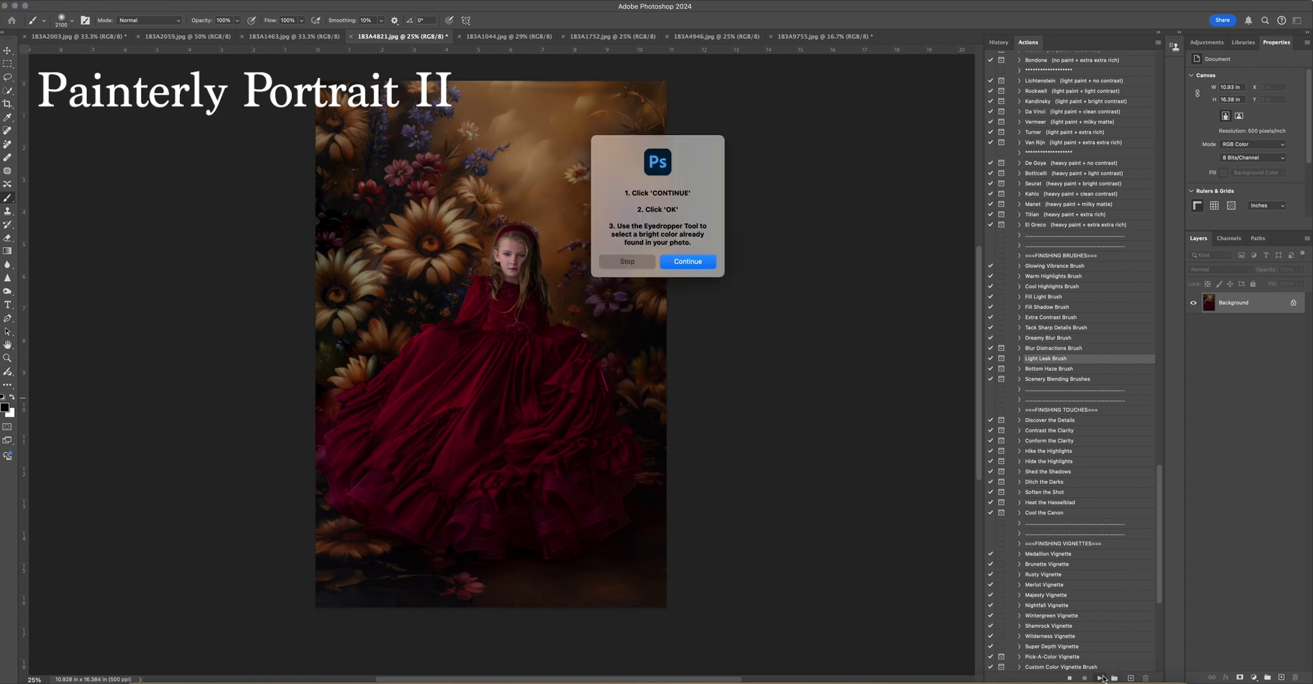
click(707, 262)
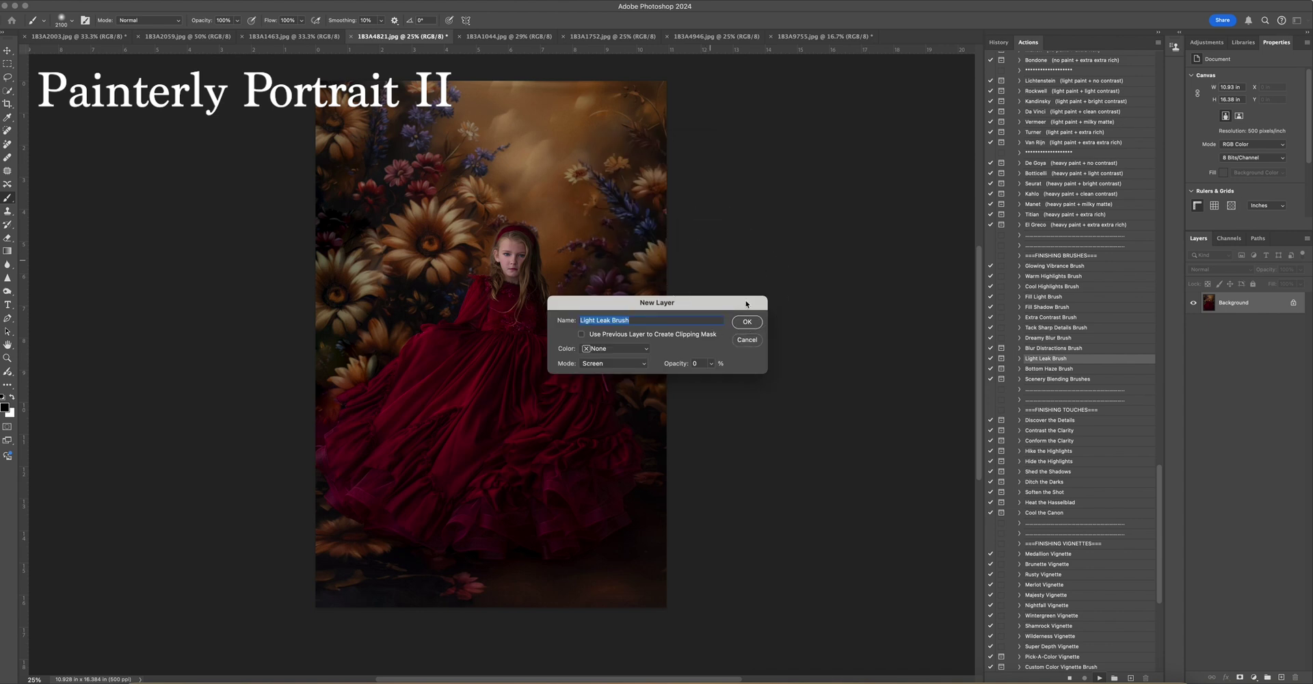
click(747, 322)
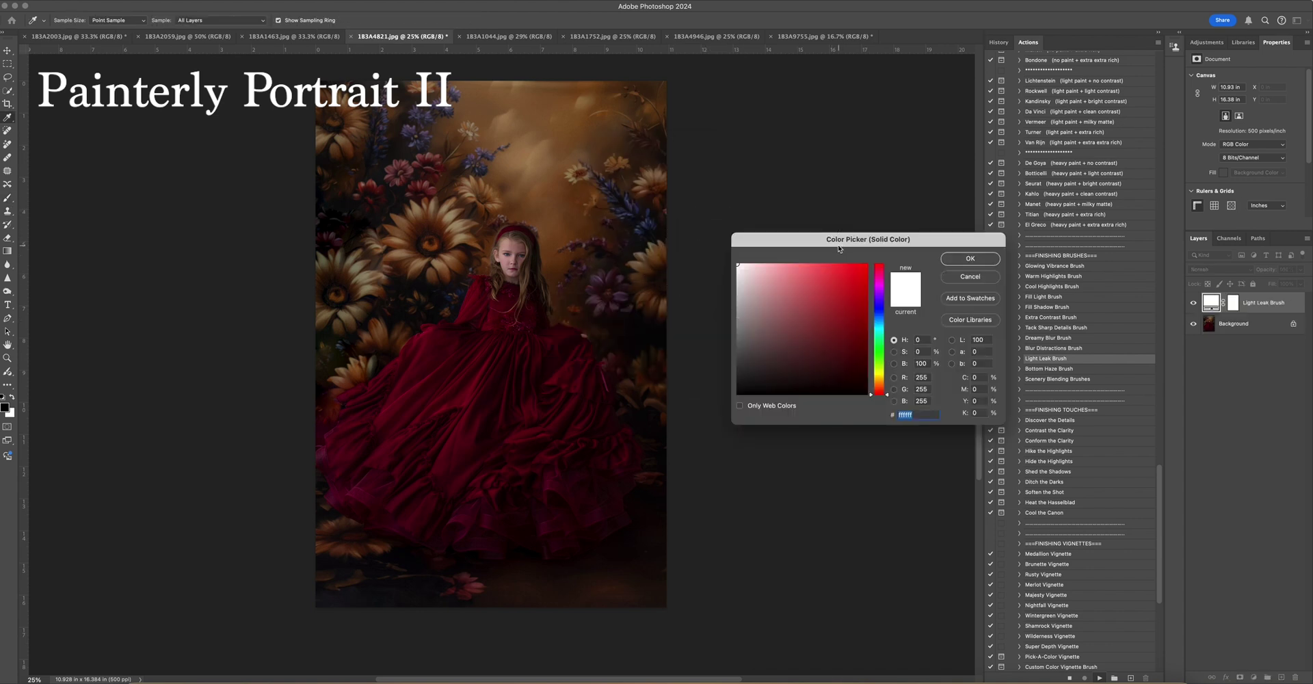
click(512, 241)
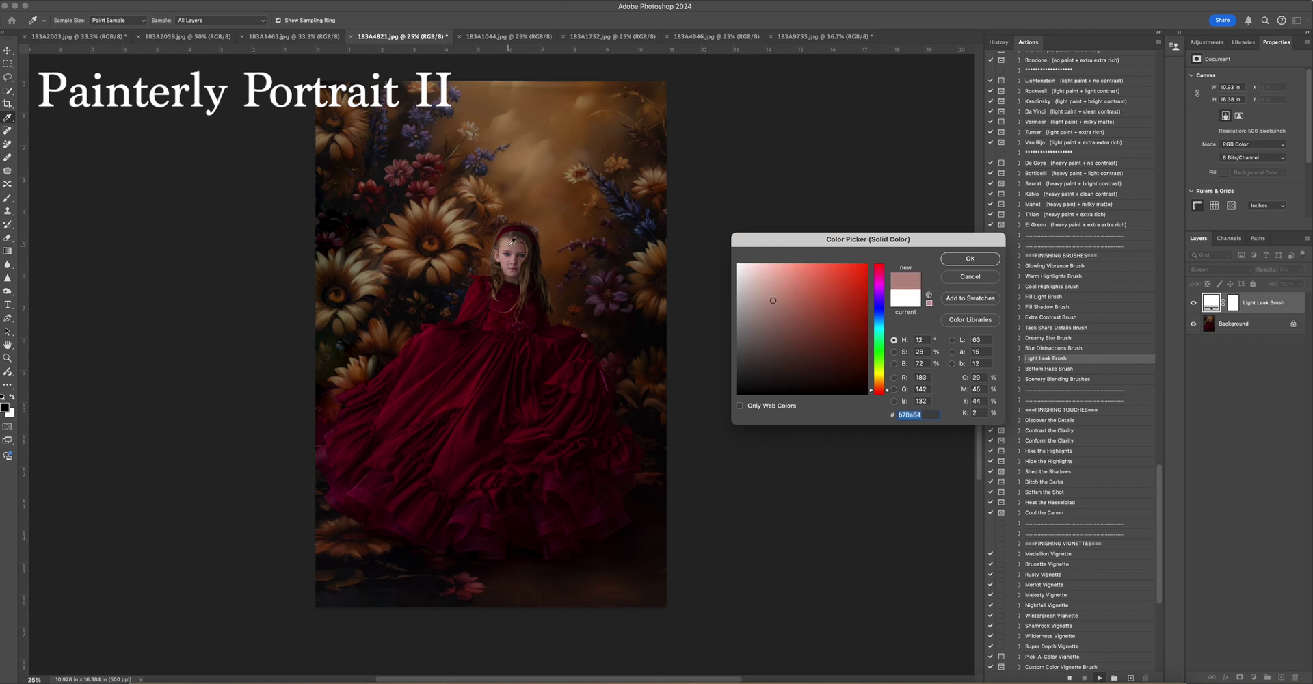
click(986, 260)
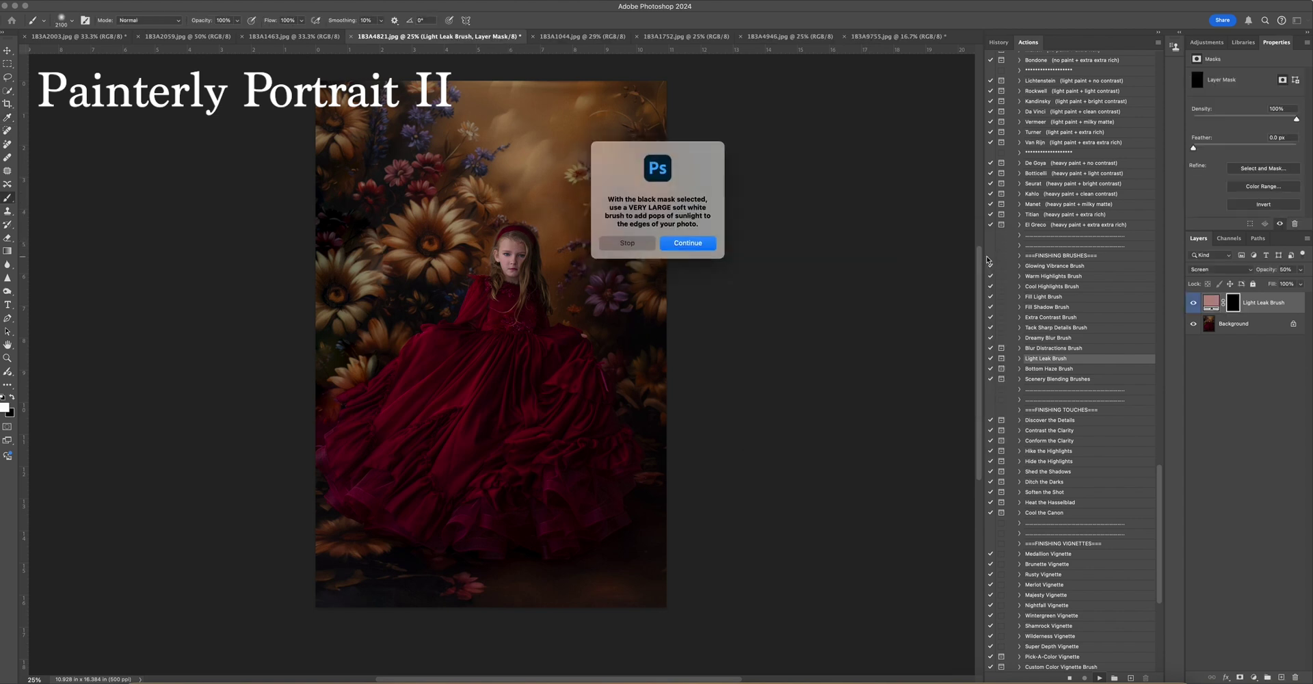
click(704, 244)
Paint a light leak across the upper background above the girl with a soft white brush of about 2800 px.
key(bracketright)
key(bracketright)
key(bracketright)
key(bracketright)
key(bracketright)
key(bracketright)
key(bracketright)
key(bracketright)
key(bracketright)
key(bracketright)
key(bracketright)
key(bracketright)
key(bracketright)
key(bracketright)
key(bracketright)
key(bracketright)
scroll(457, 97, right, 5)
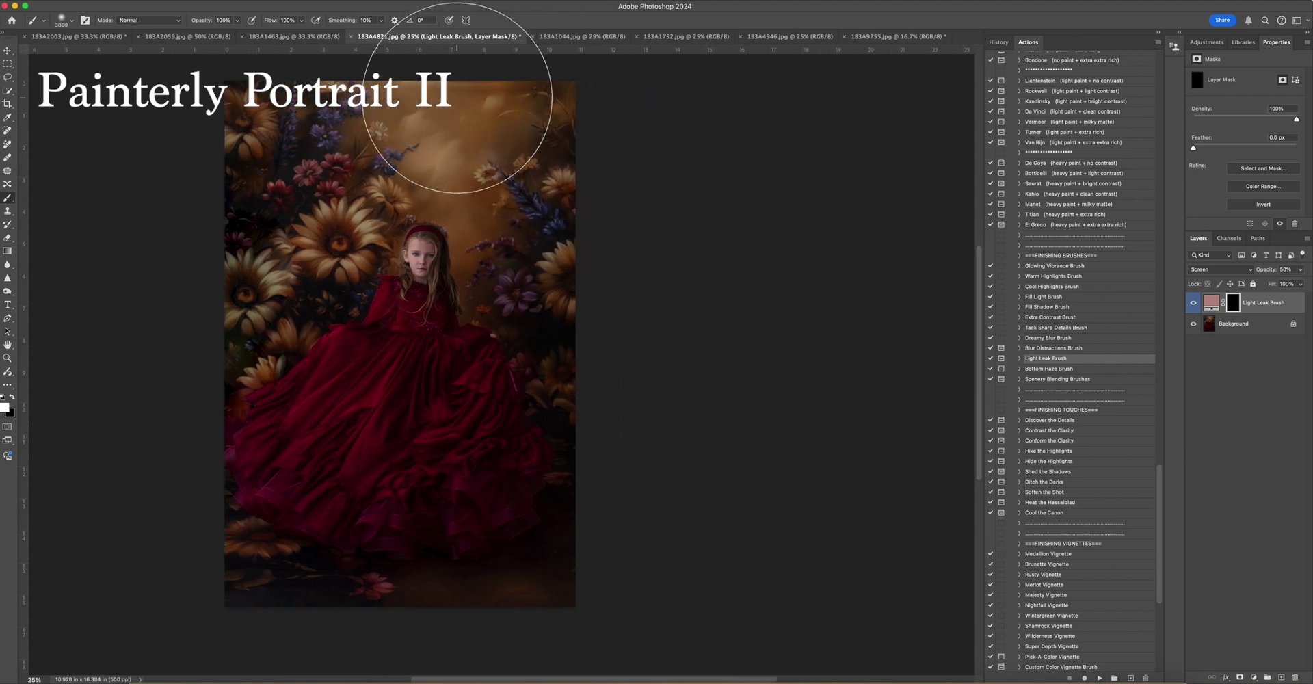
mouse_move(457, 97)
mouse_down()
mouse_move(406, 102)
mouse_move(425, 88)
mouse_move(410, 89)
mouse_up()
scroll(779, 239, left, 3)
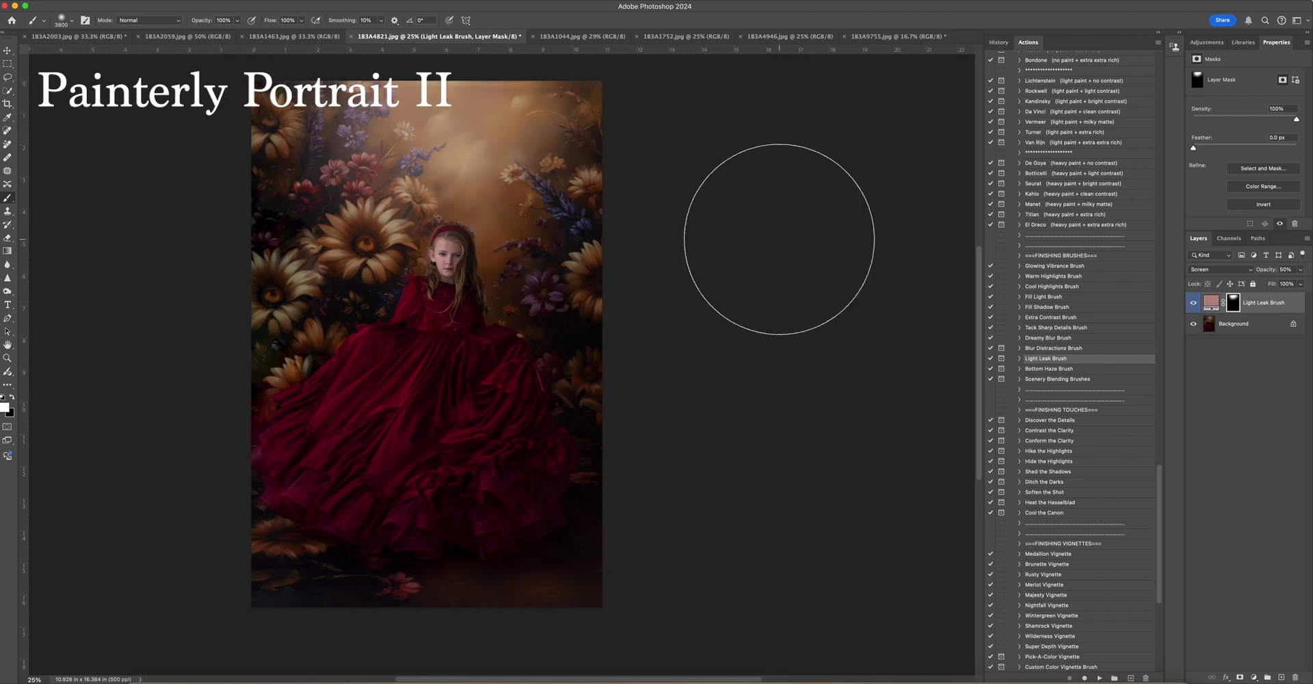
Set the Light Leak Brush layer's opacity to 25% and shrink the brush to about 2400 px.
scroll(779, 239, left, 1)
click(1301, 273)
drag(1282, 286, 1275, 287)
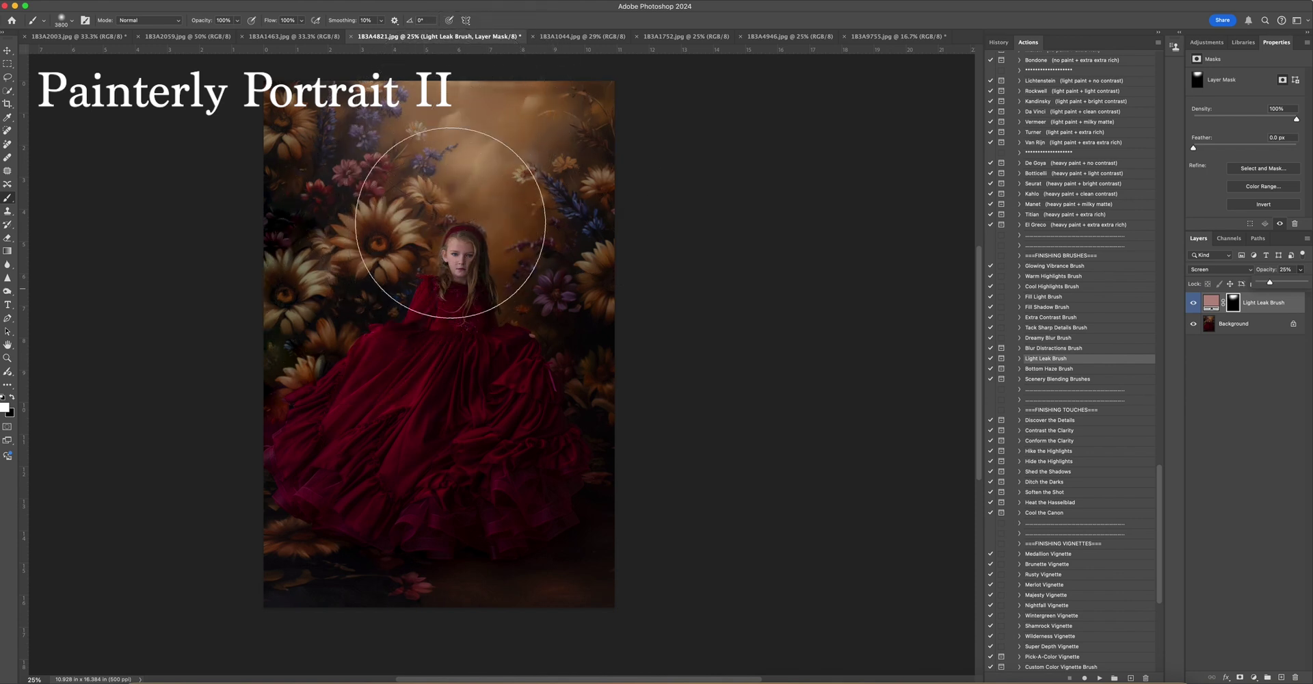
drag(469, 191, 601, 308)
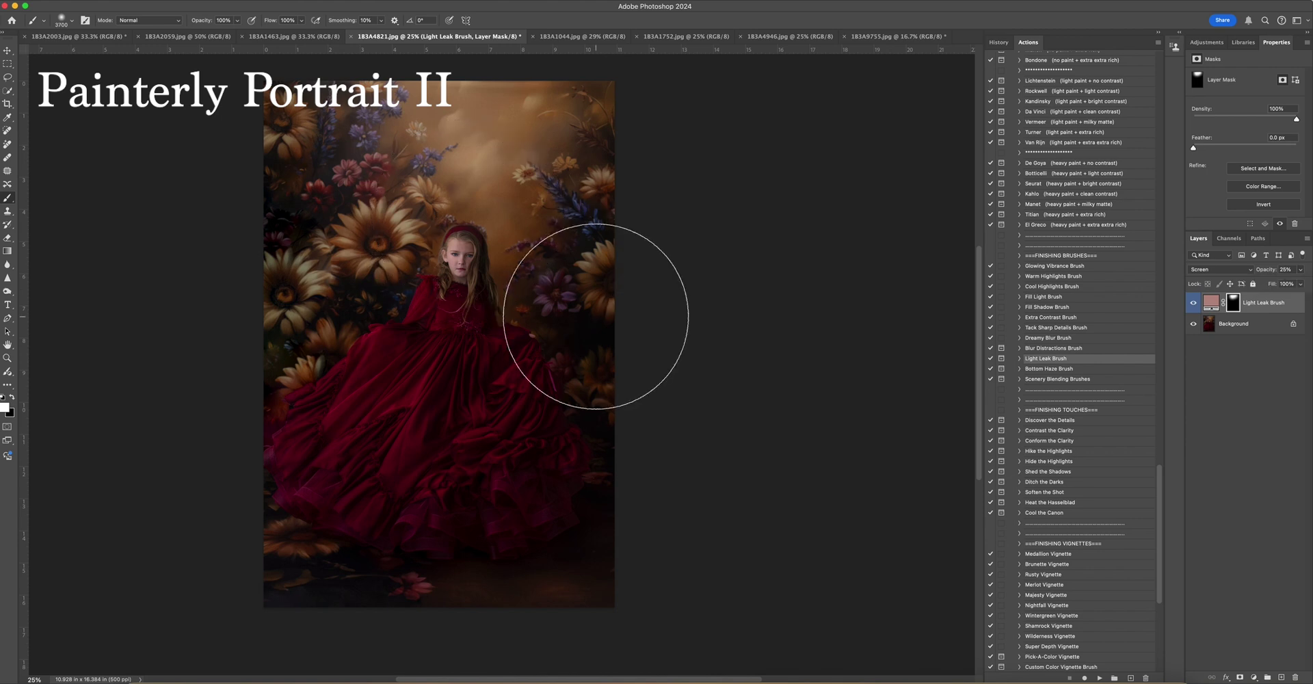
key(bracketleft)
key(bracketleft)
key(bracketleft)
key(bracketleft)
key(bracketleft)
key(bracketleft)
key(bracketleft)
key(bracketleft)
key(bracketleft)
key(bracketleft)
key(bracketleft)
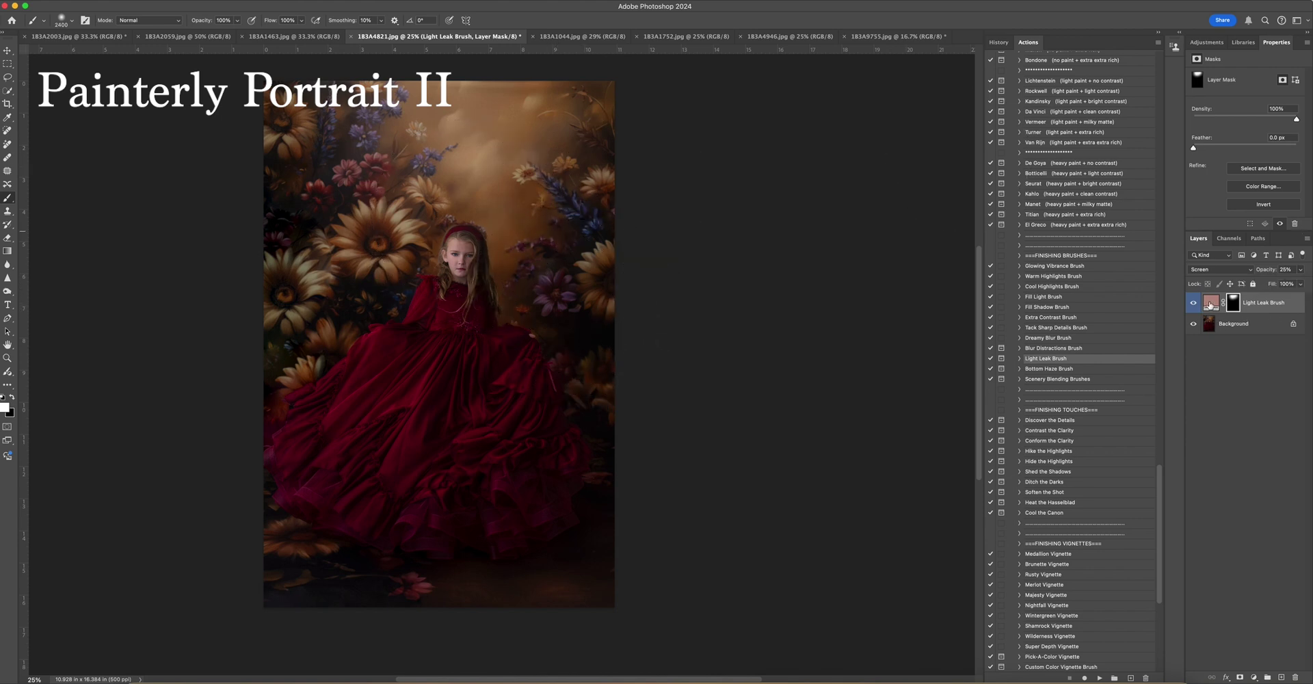
Recolor the Light Leak Brush fill with a warm golden brown sampled from the glowing background above the girl.
double_click(1211, 305)
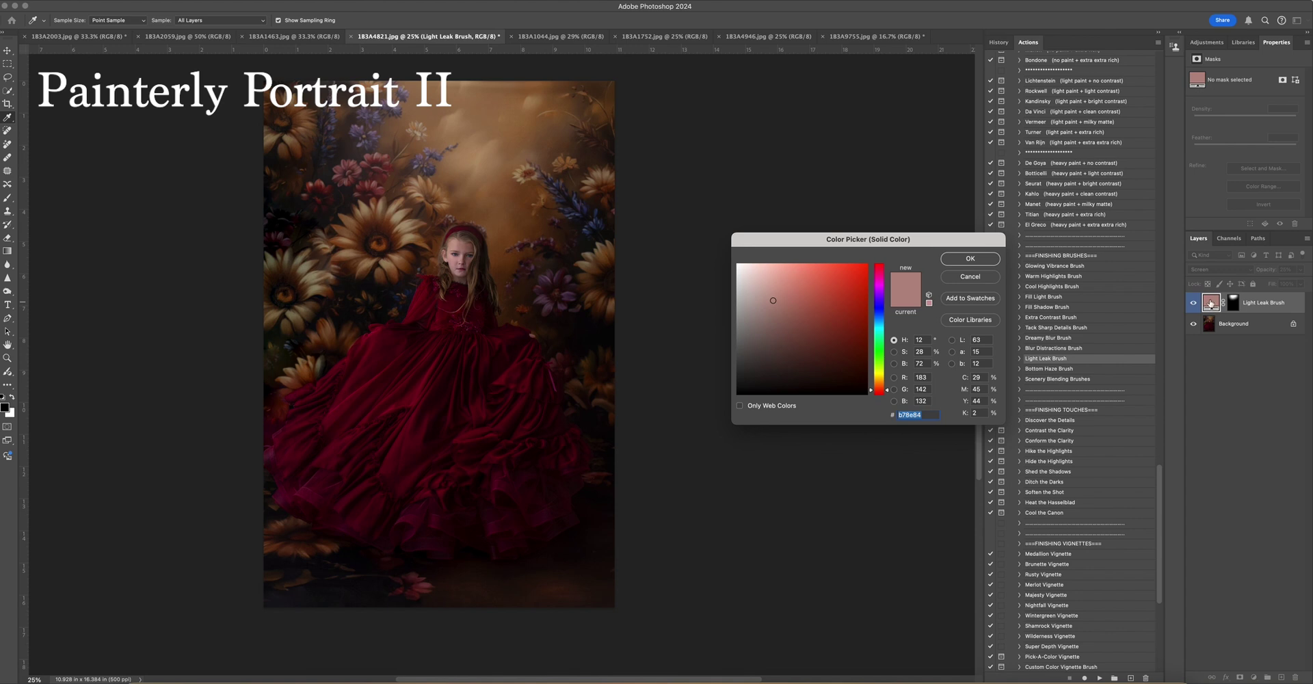
click(481, 150)
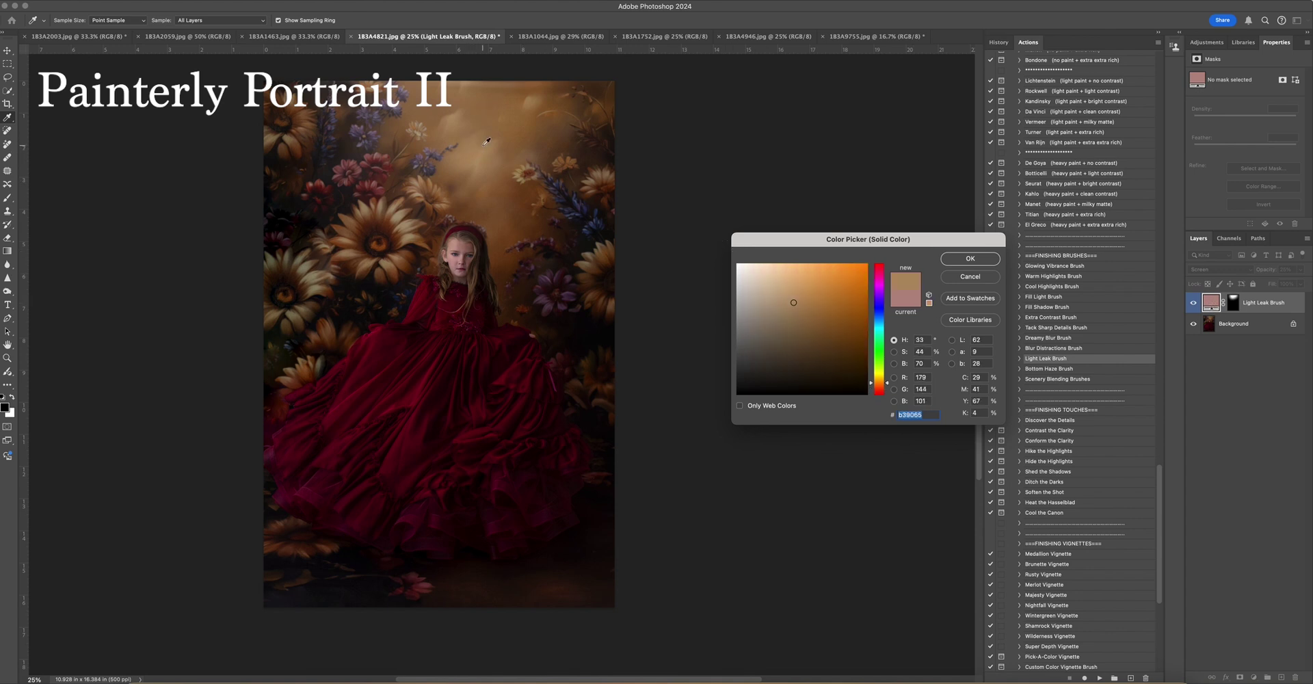
click(529, 103)
click(407, 223)
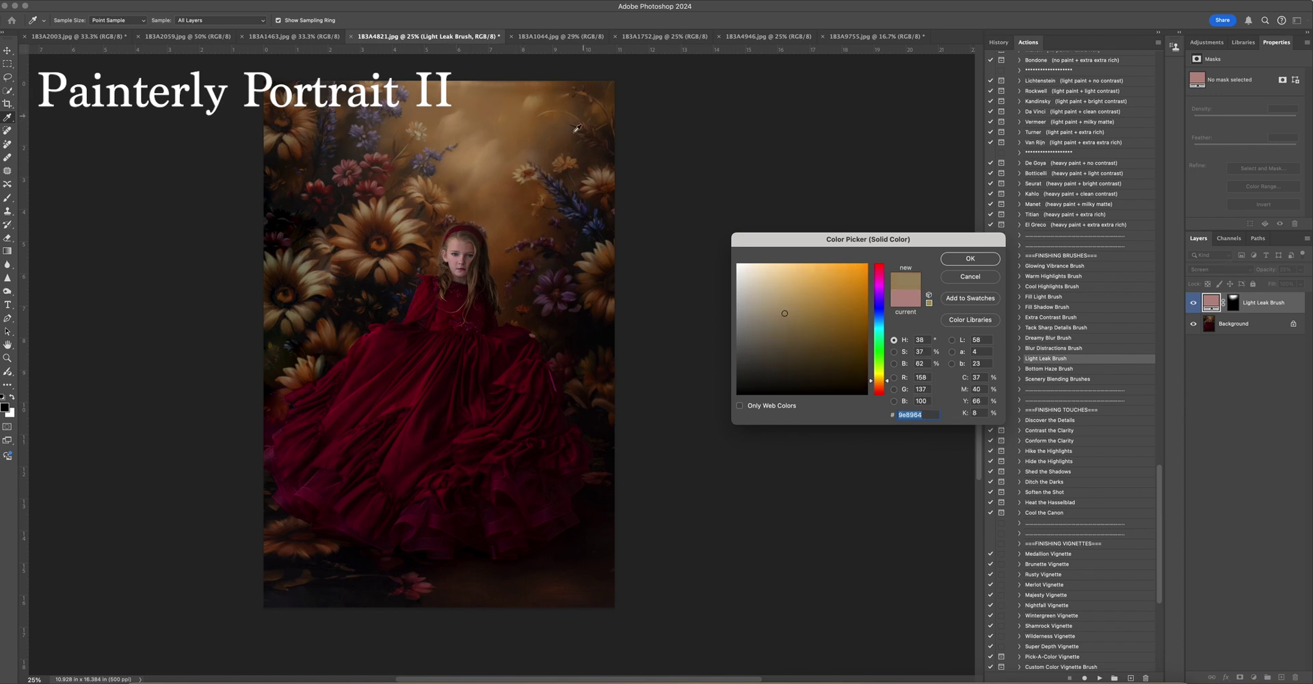
click(585, 203)
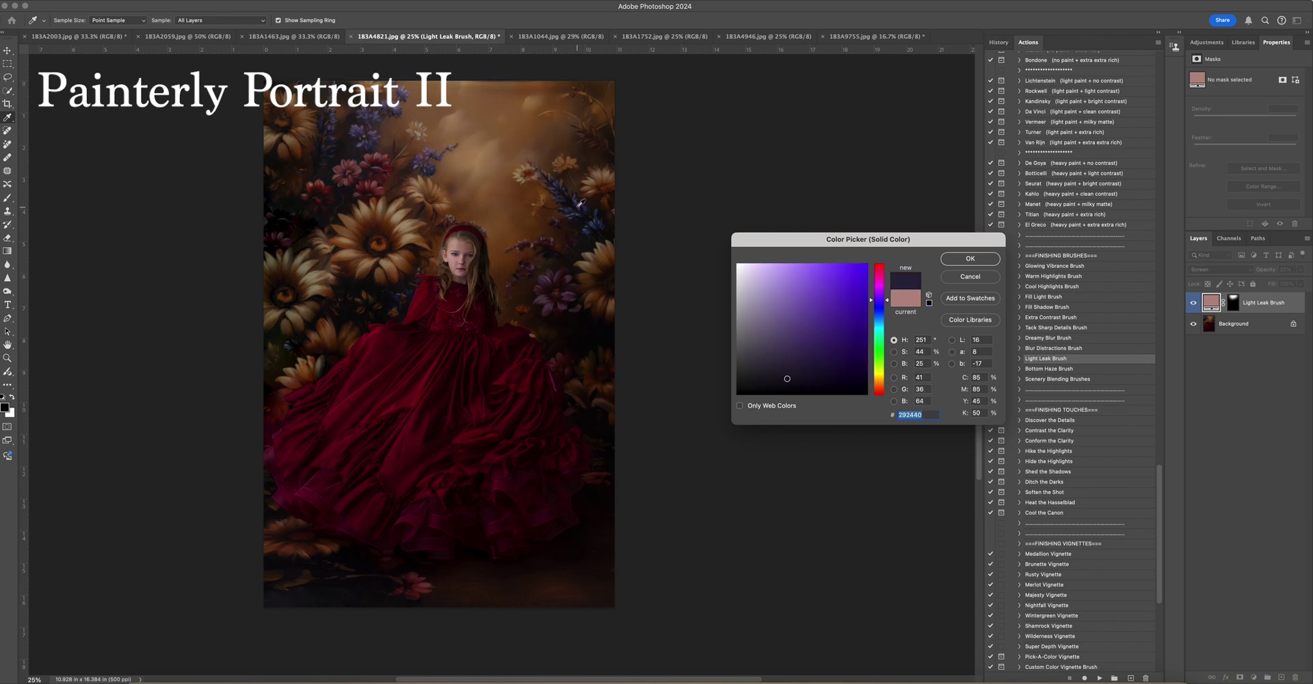
click(448, 91)
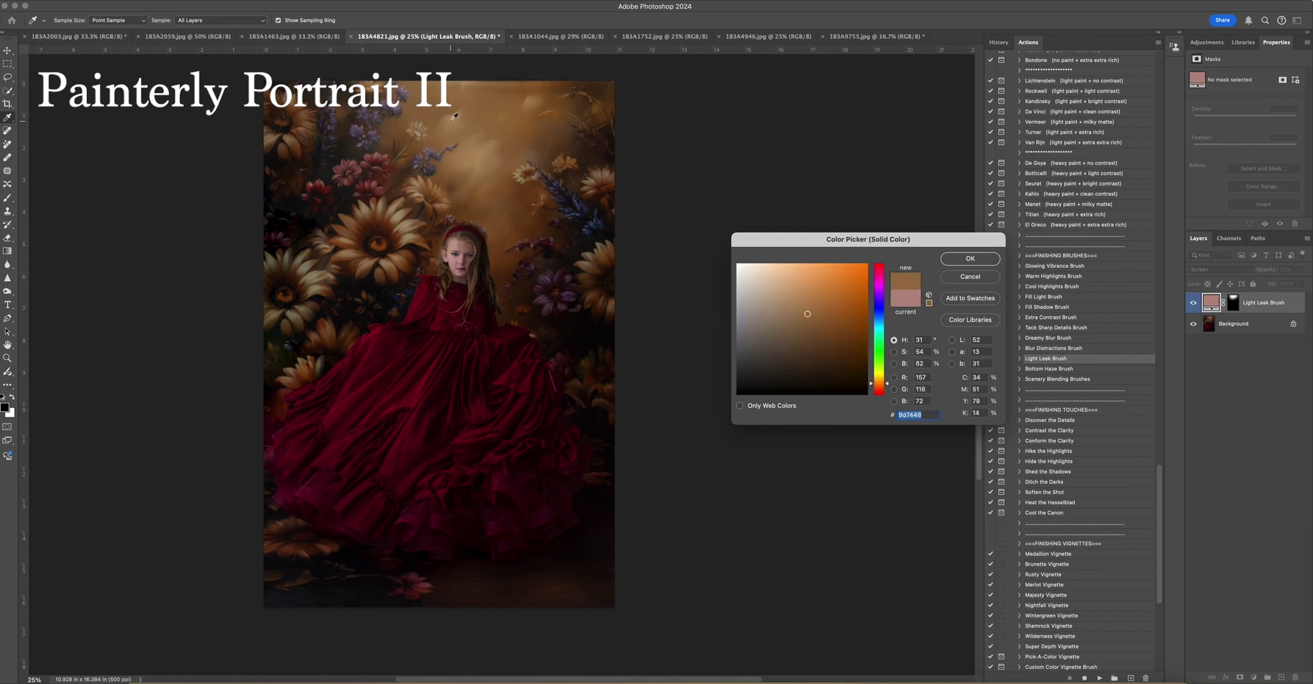
click(478, 102)
click(975, 259)
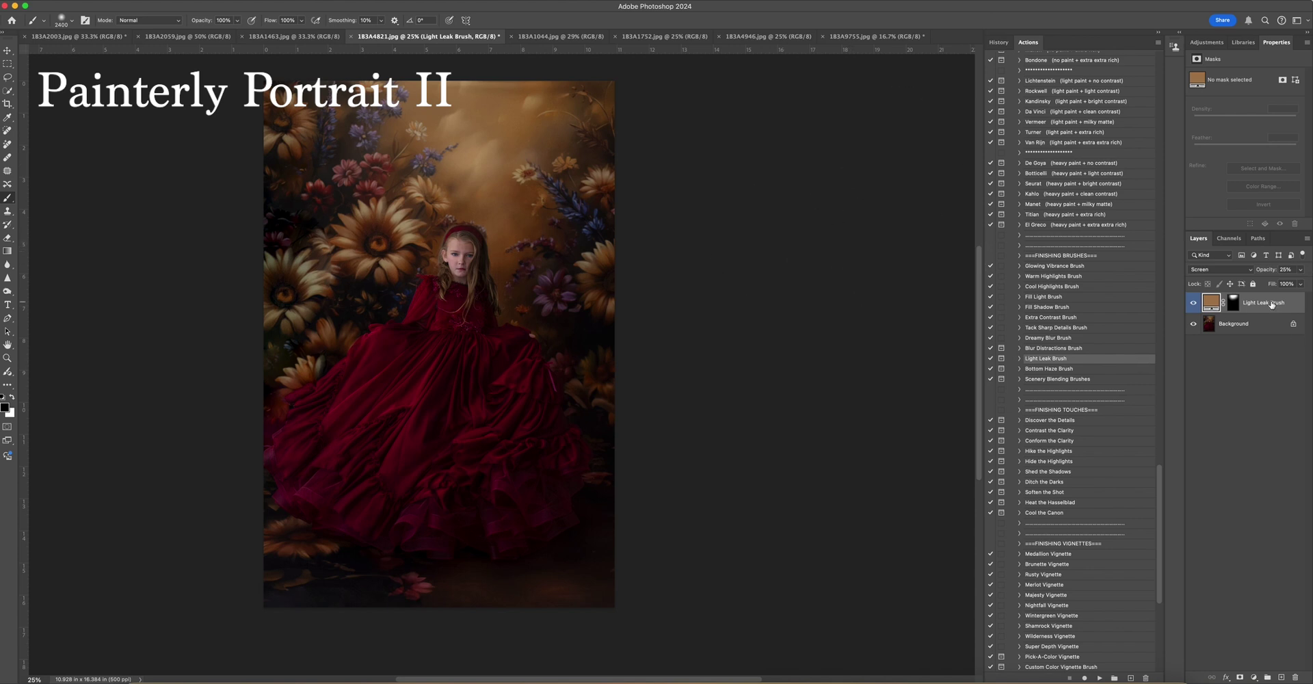
Delete the Light Leak Brush layer and play the Turner (light paint + extra rich) painterly texture action.
key(Delete)
scroll(1069, 417, down, 5)
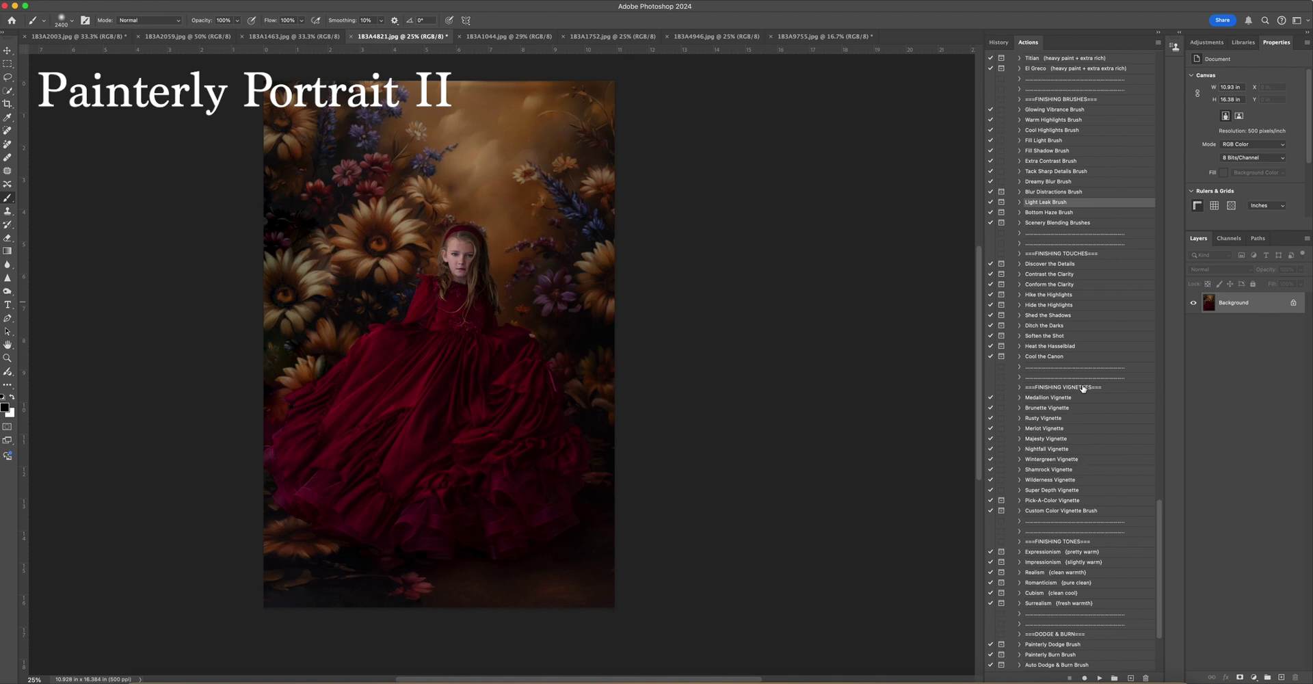
scroll(1059, 517, down, 2)
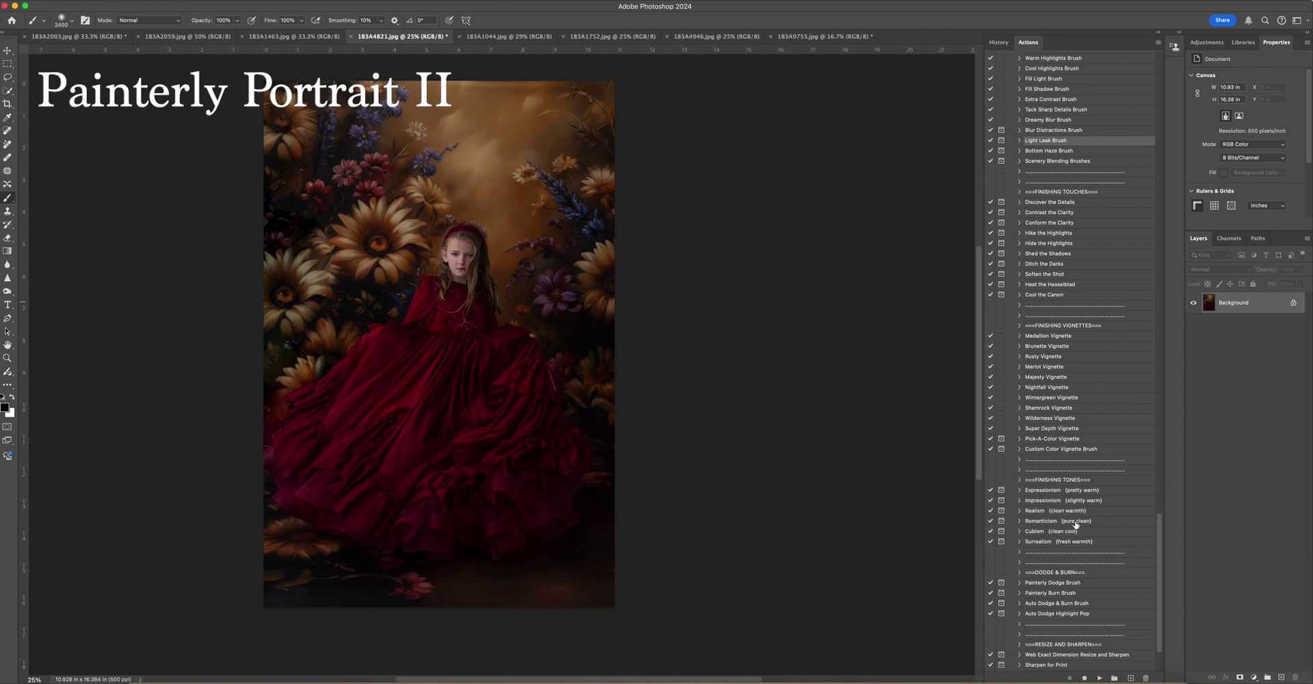
scroll(1076, 525, up, 15)
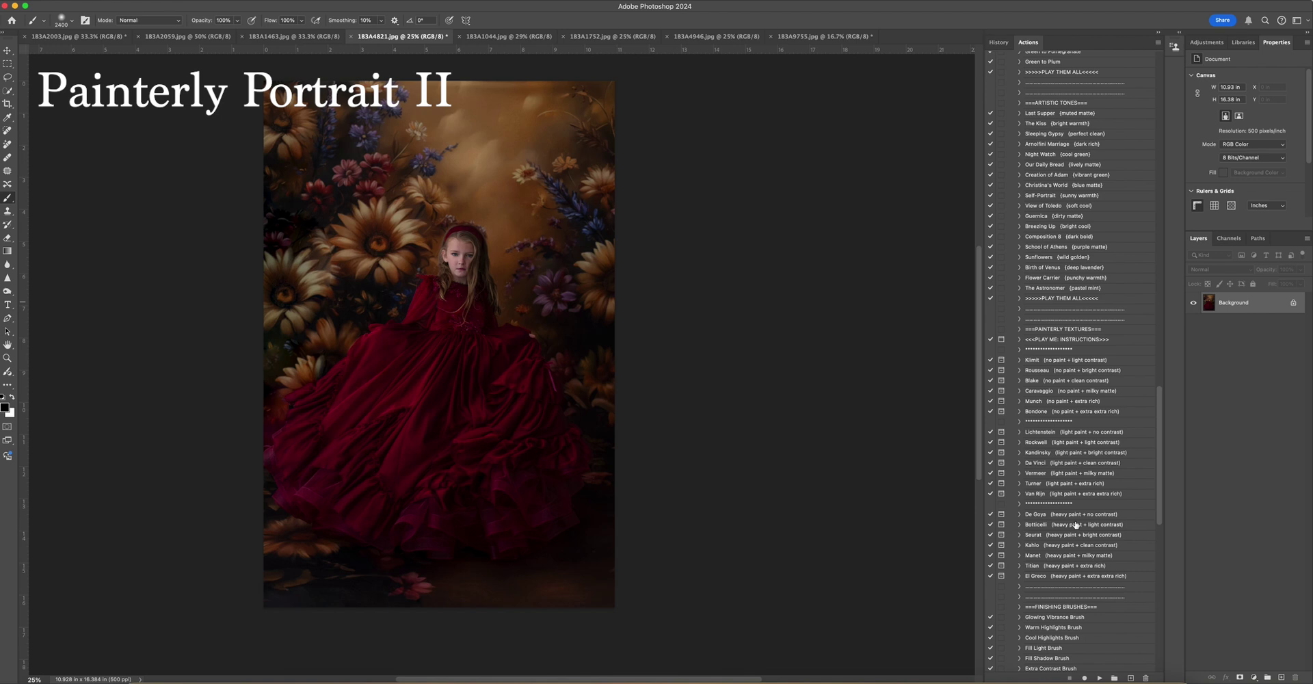
click(1053, 485)
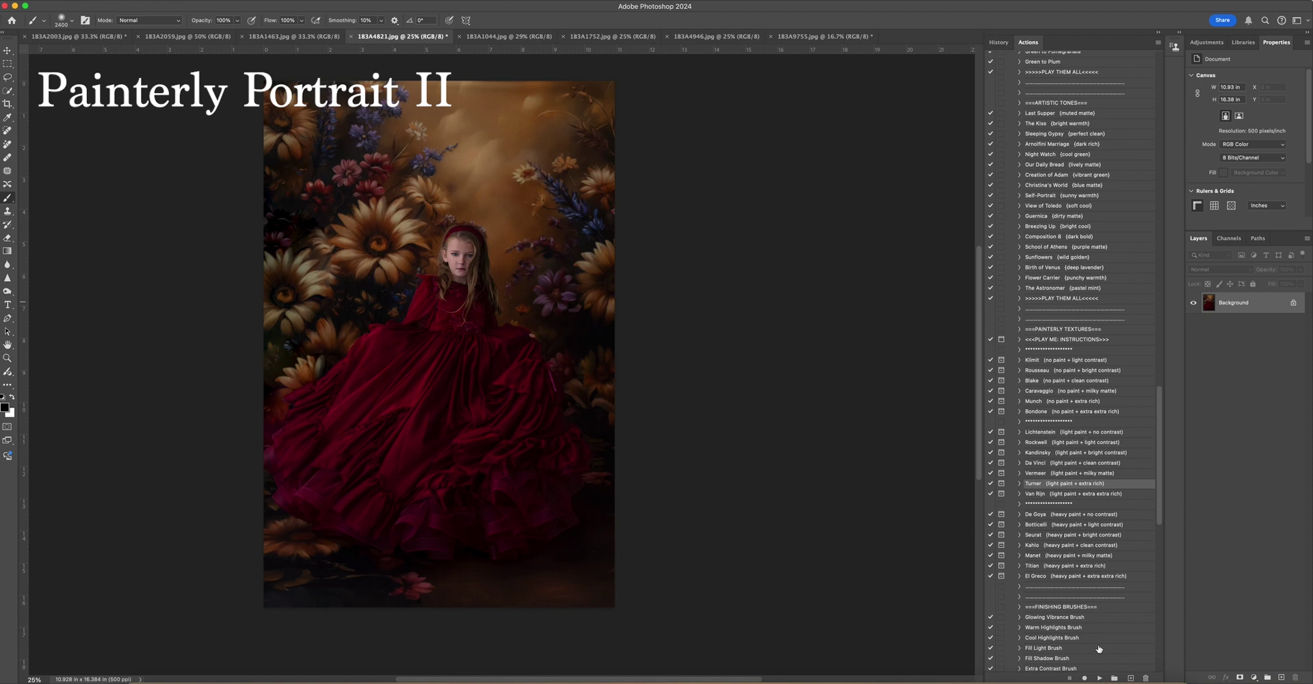
click(1068, 475)
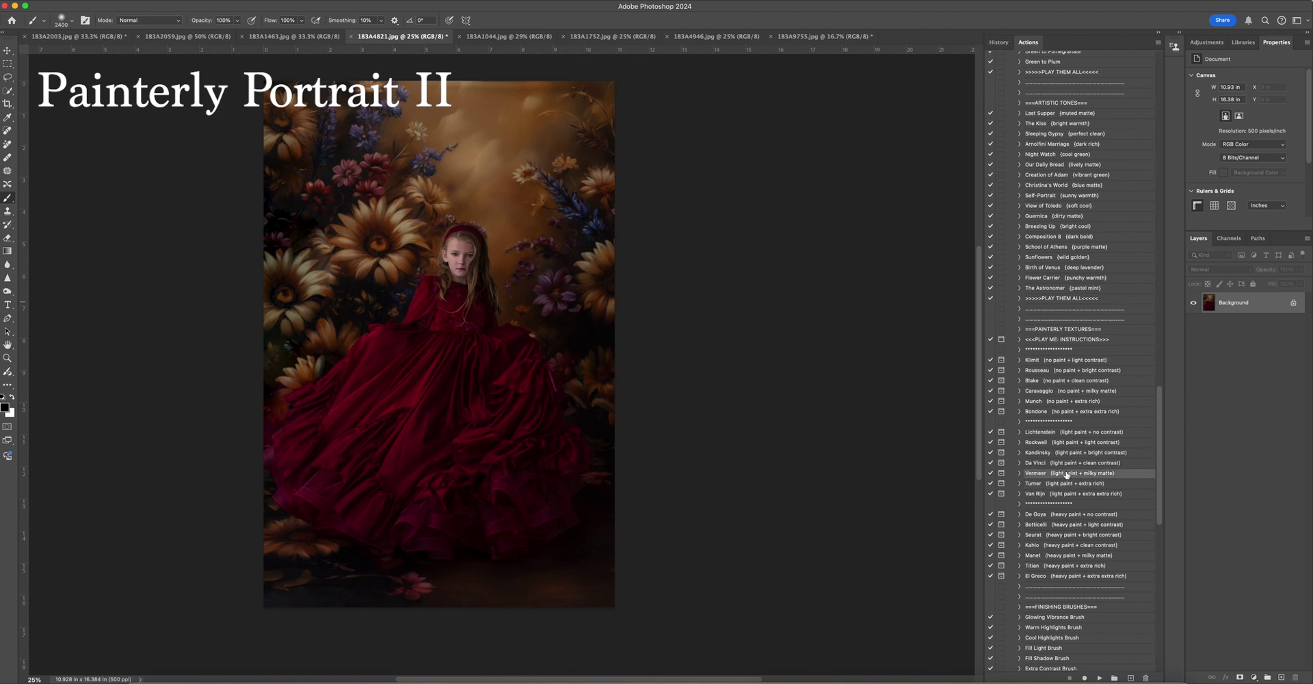
click(1068, 485)
click(1100, 678)
click(699, 252)
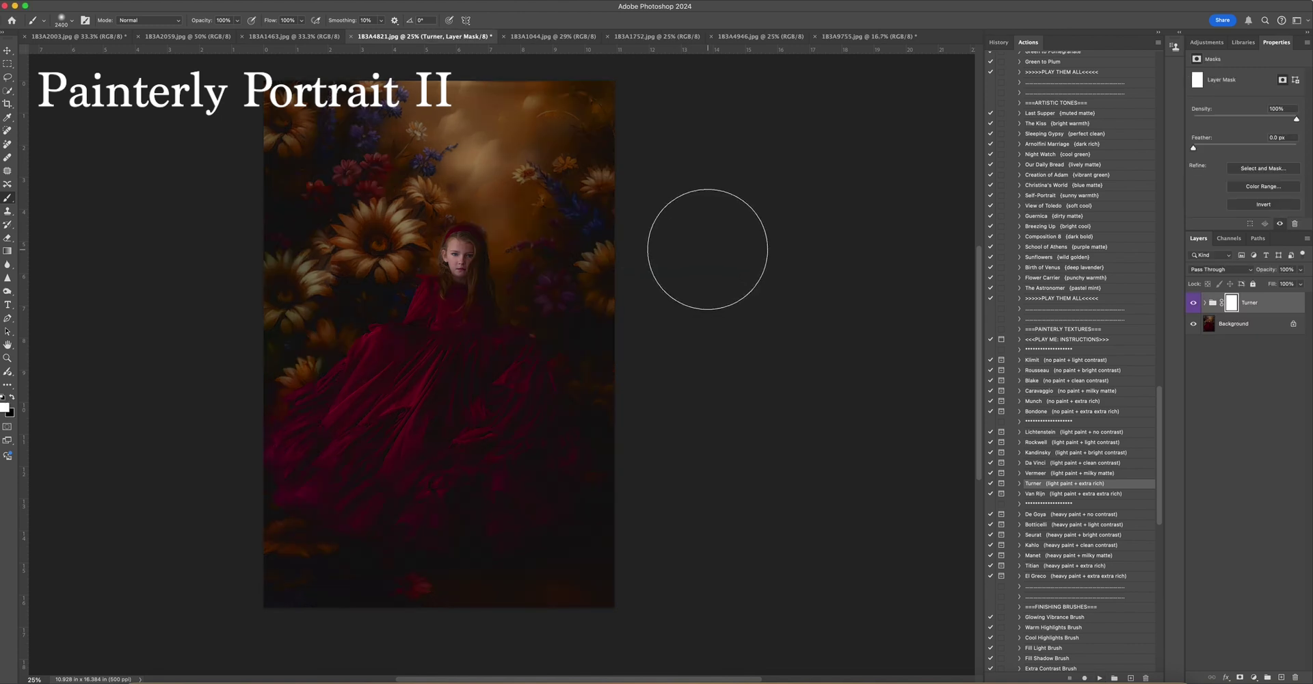
Mask the Turner effect off the girl and her red gown with a soft black brush of about 800 px.
click(12, 399)
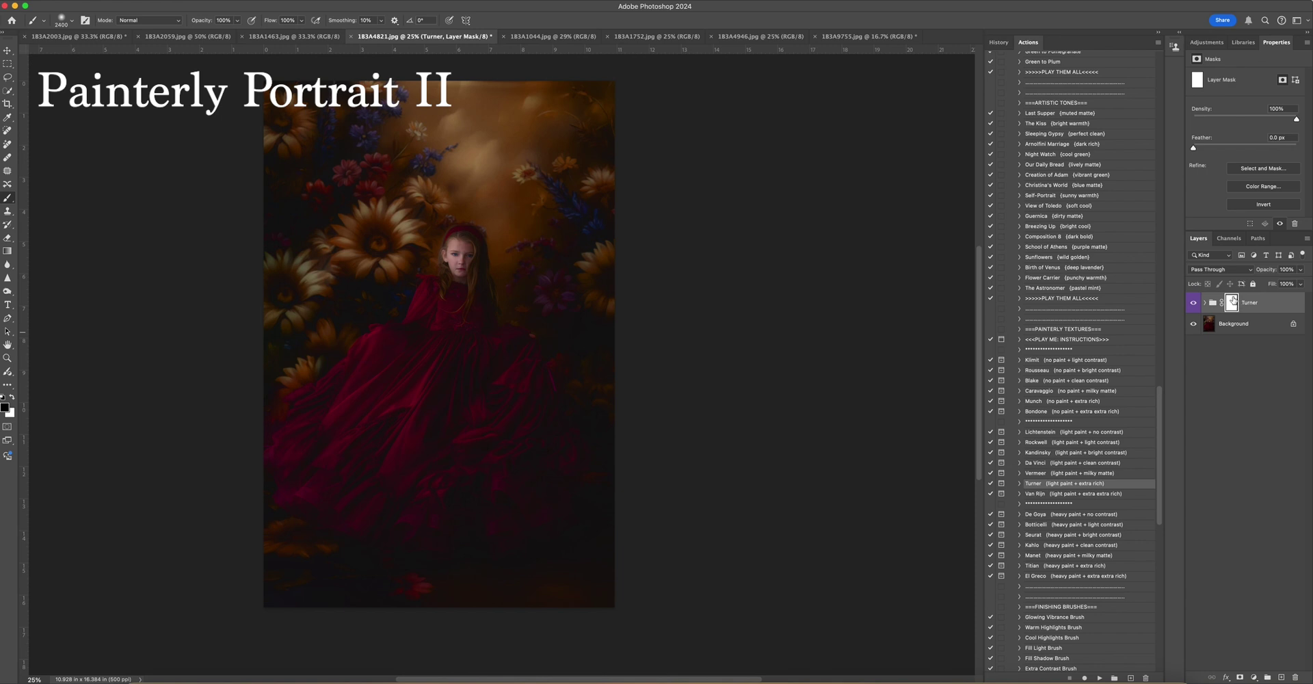
key(bracketleft)
key(bracketleft)
key(bracketleft)
key(bracketleft)
key(bracketleft)
key(bracketleft)
key(bracketleft)
key(bracketleft)
key(bracketleft)
key(bracketleft)
key(bracketleft)
key(bracketleft)
key(bracketleft)
key(bracketleft)
key(bracketleft)
key(bracketleft)
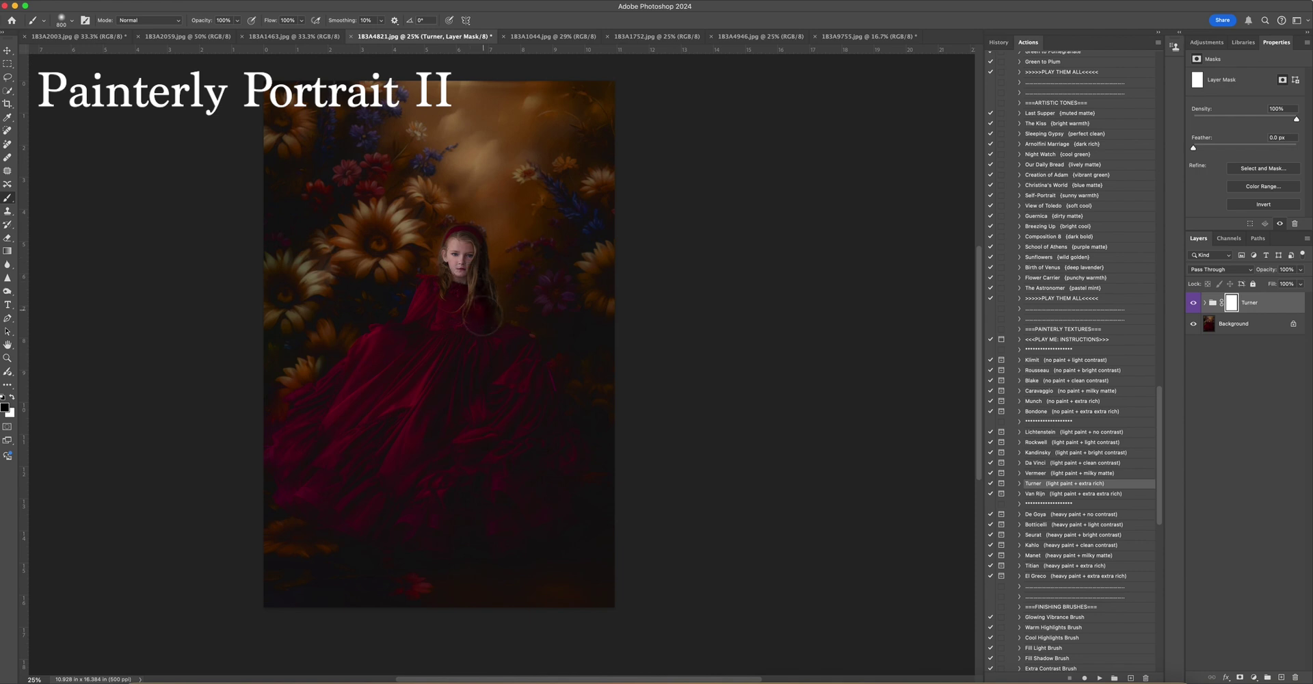
mouse_move(479, 327)
mouse_down()
mouse_move(363, 441)
mouse_move(327, 417)
mouse_move(325, 429)
mouse_move(379, 474)
mouse_move(452, 471)
mouse_move(540, 404)
mouse_up()
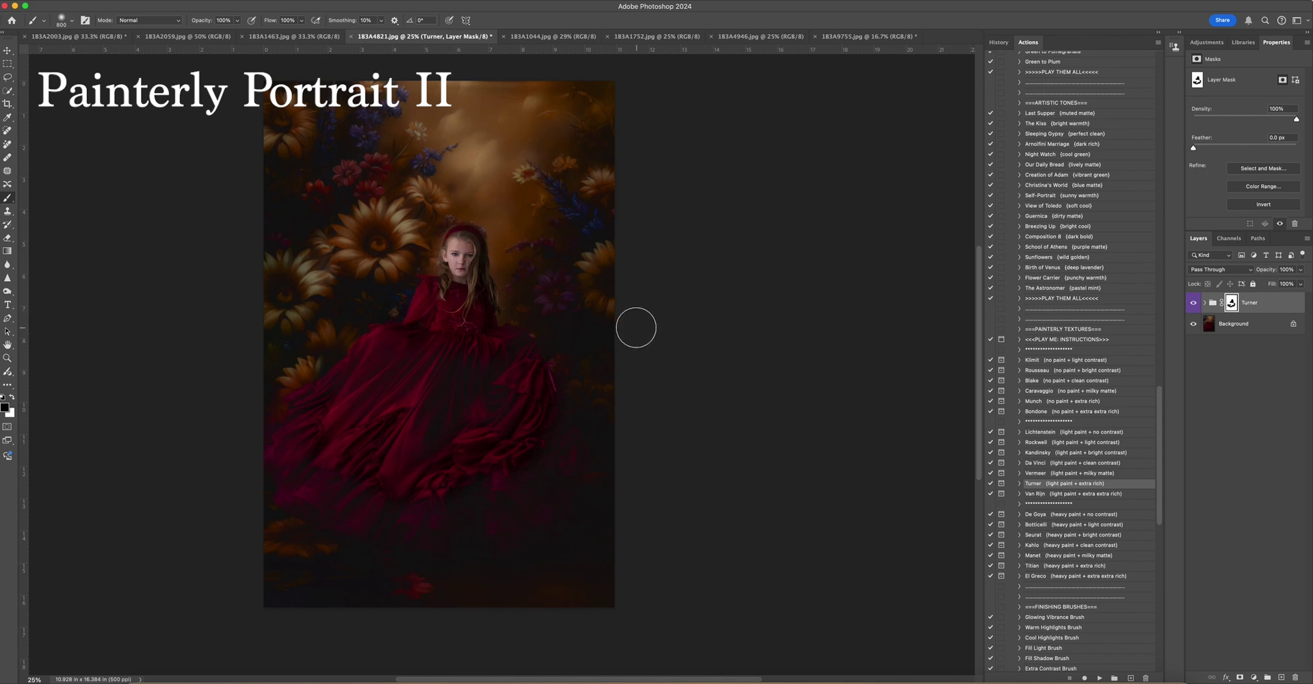
Lower the Turner group's opacity to about 60% and compare the portrait with and without it.
click(1300, 271)
drag(1301, 285, 1284, 286)
click(1193, 304)
click(1193, 303)
click(1193, 303)
click(1193, 304)
click(1193, 303)
Play the Cubism (clean cool) finishing tone action and compare the portrait with and without its layer.
scroll(1039, 445, down, 5)
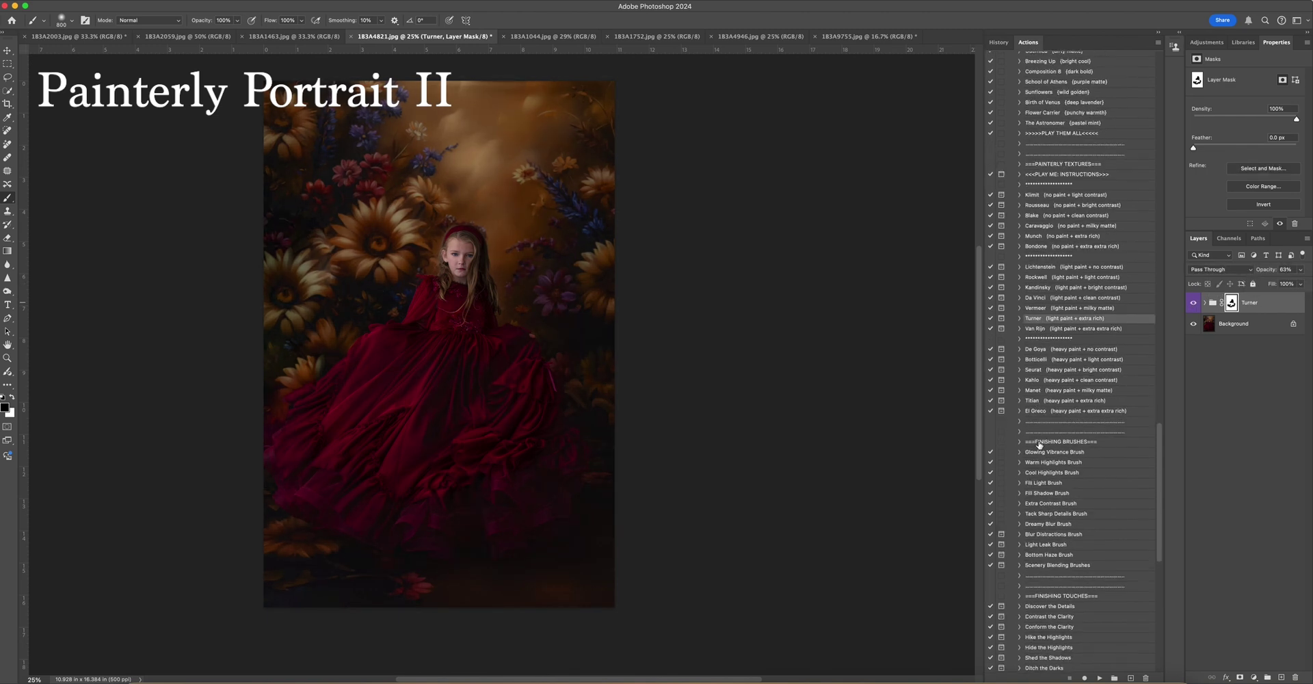
scroll(1080, 537, down, 10)
scroll(1080, 538, down, 3)
click(1101, 677)
click(691, 250)
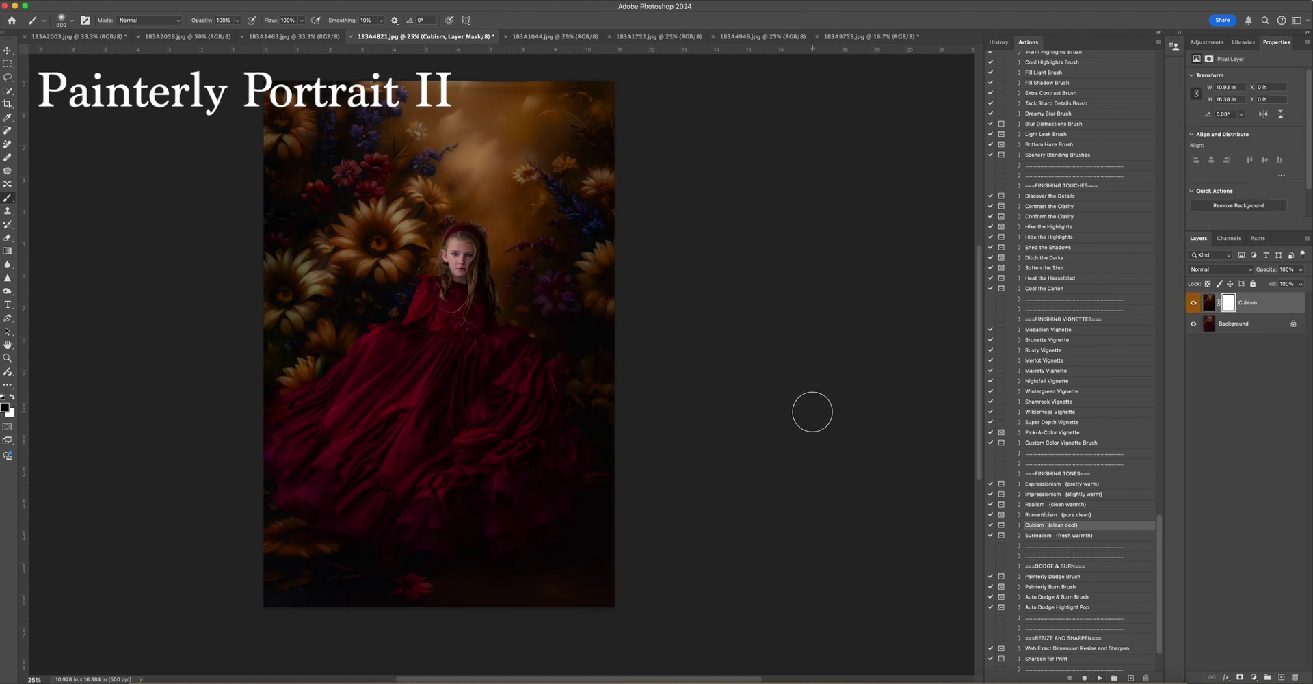
click(1193, 303)
click(1193, 303)
click(1192, 303)
click(1192, 303)
Play the Leonardo Foundation (Bright + Vibrant) action from the first Painterly Portrait Collection and set its opacity to 89%.
scroll(1074, 288, up, 15)
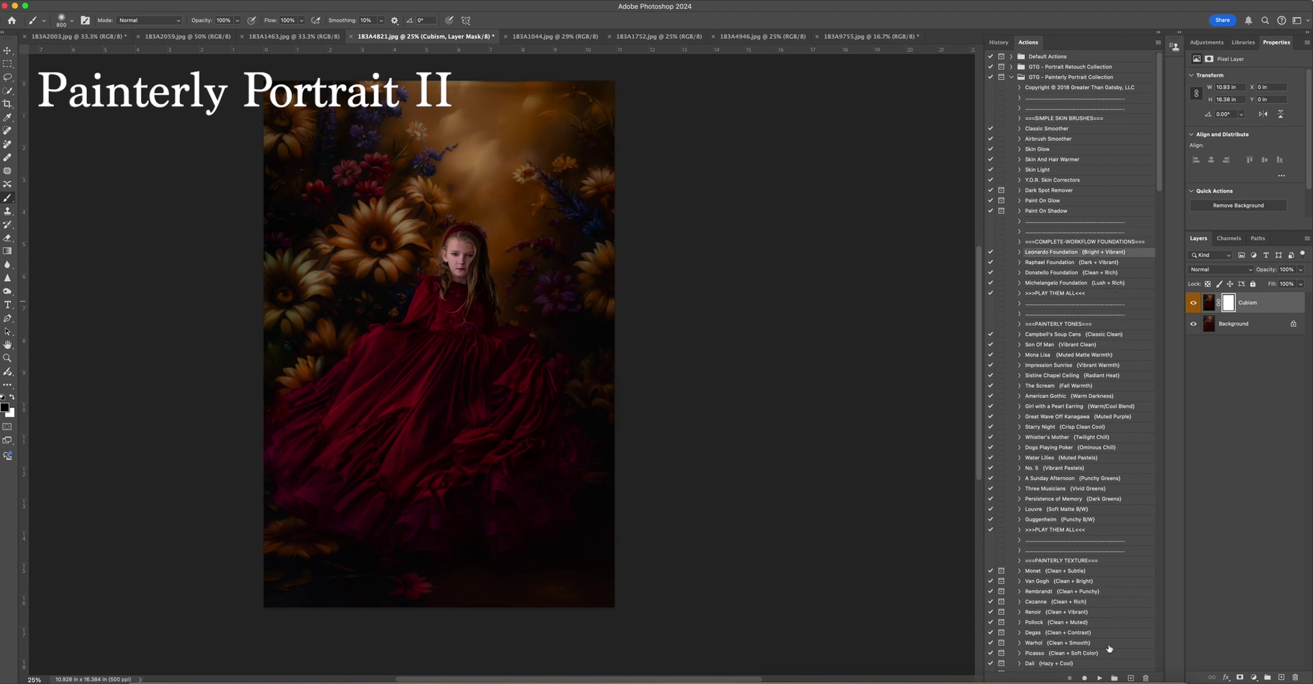
click(1100, 677)
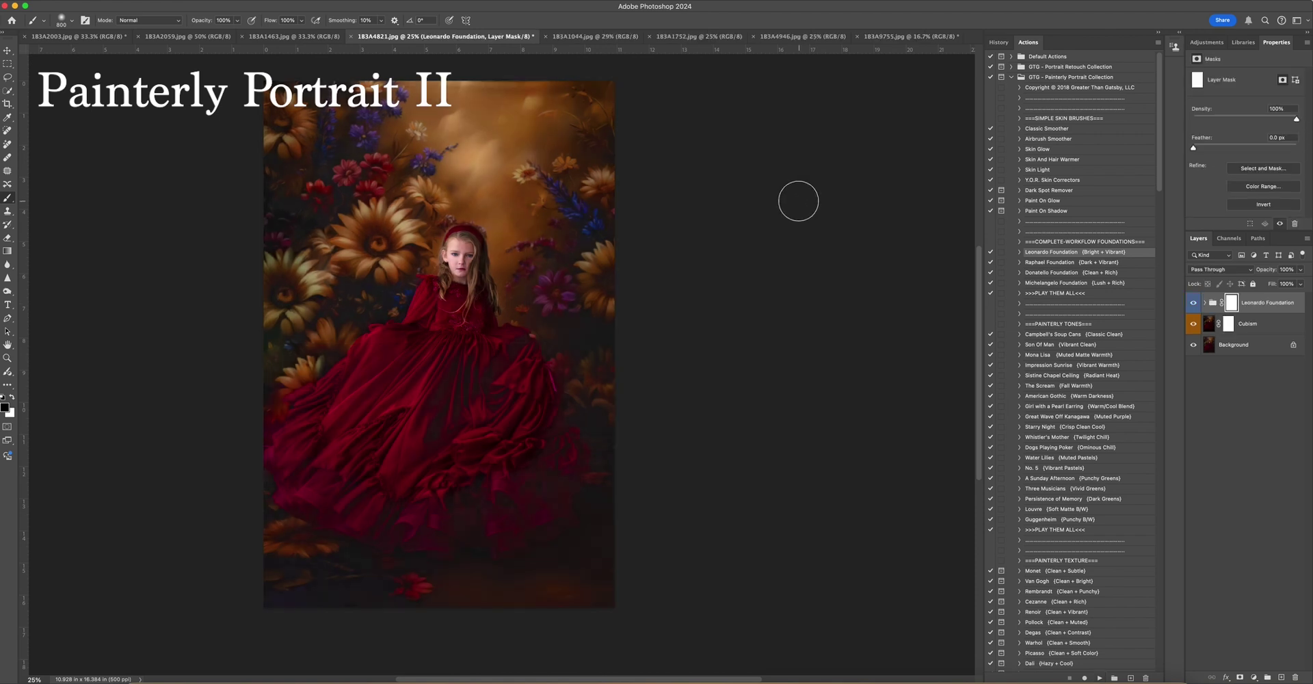
click(1302, 269)
mouse_move(1301, 282)
mouse_down()
mouse_move(1250, 288)
mouse_move(1297, 284)
mouse_up()
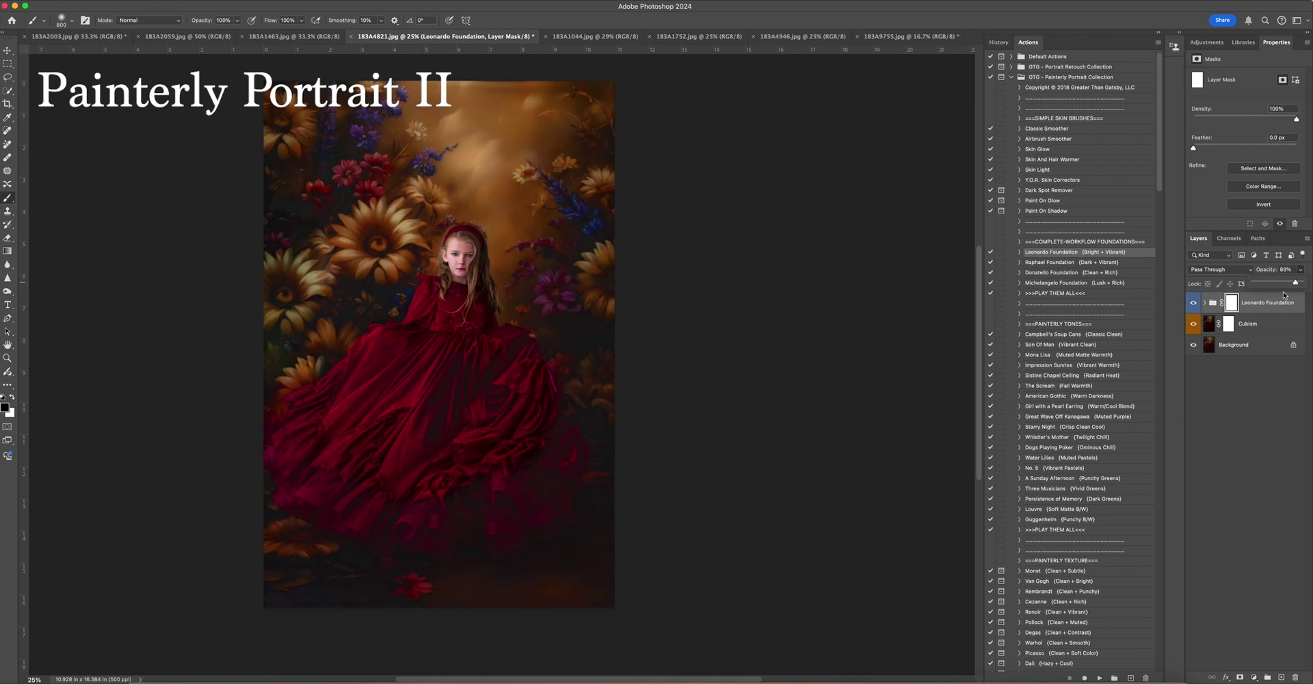
Invert the Leonardo Foundation mask and paint the effect back over the girl, gown and surrounding flowers with a white brush enlarged to 1200 px.
click(1232, 305)
key(super+i)
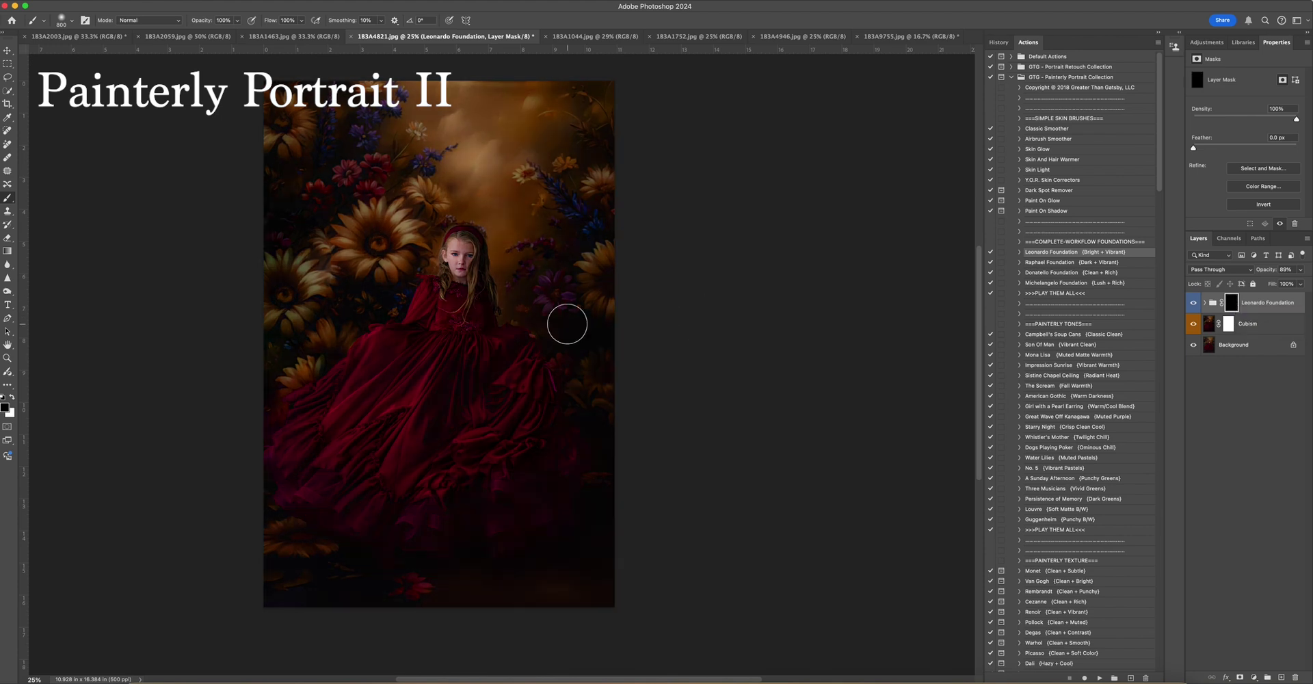
click(11, 396)
mouse_move(380, 366)
mouse_down()
mouse_move(424, 365)
mouse_move(324, 436)
mouse_move(366, 358)
mouse_move(363, 444)
mouse_move(383, 482)
mouse_move(454, 468)
mouse_move(510, 393)
mouse_move(462, 515)
mouse_move(538, 470)
mouse_move(458, 521)
mouse_move(329, 490)
mouse_move(299, 446)
mouse_move(518, 437)
mouse_move(534, 347)
mouse_move(485, 339)
mouse_move(470, 314)
mouse_move(415, 323)
mouse_move(343, 384)
mouse_up()
mouse_move(356, 255)
mouse_down()
mouse_move(301, 290)
mouse_move(284, 263)
mouse_up()
mouse_move(602, 221)
mouse_down()
mouse_move(545, 311)
mouse_move(562, 403)
mouse_move(608, 413)
mouse_move(609, 510)
mouse_up()
key(bracketright)
key(bracketright)
key(bracketright)
mouse_move(613, 459)
mouse_down()
mouse_move(585, 275)
mouse_move(337, 325)
mouse_move(297, 351)
mouse_move(278, 363)
mouse_move(286, 472)
mouse_move(459, 509)
mouse_move(526, 398)
mouse_move(462, 305)
mouse_move(487, 313)
mouse_move(466, 268)
mouse_move(458, 301)
mouse_up()
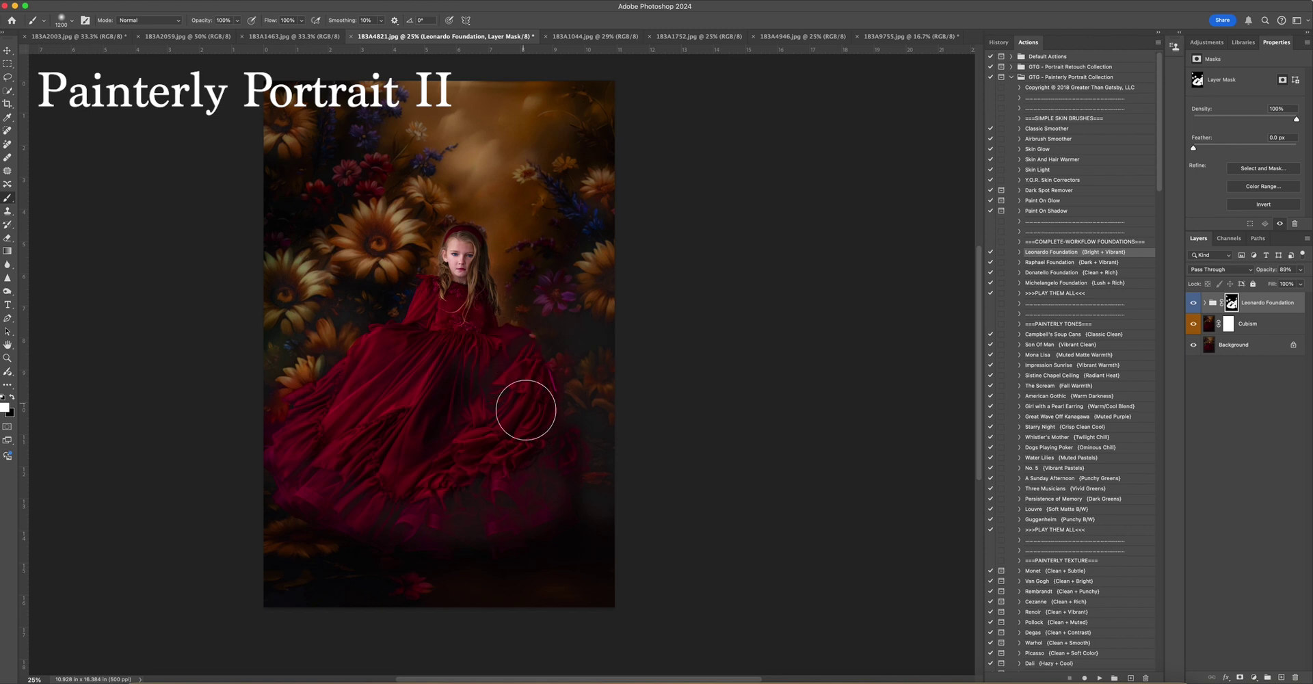
Reduce the Leonardo Foundation group's opacity to 53% and compare the portrait with and without it.
drag(1302, 270, 1284, 288)
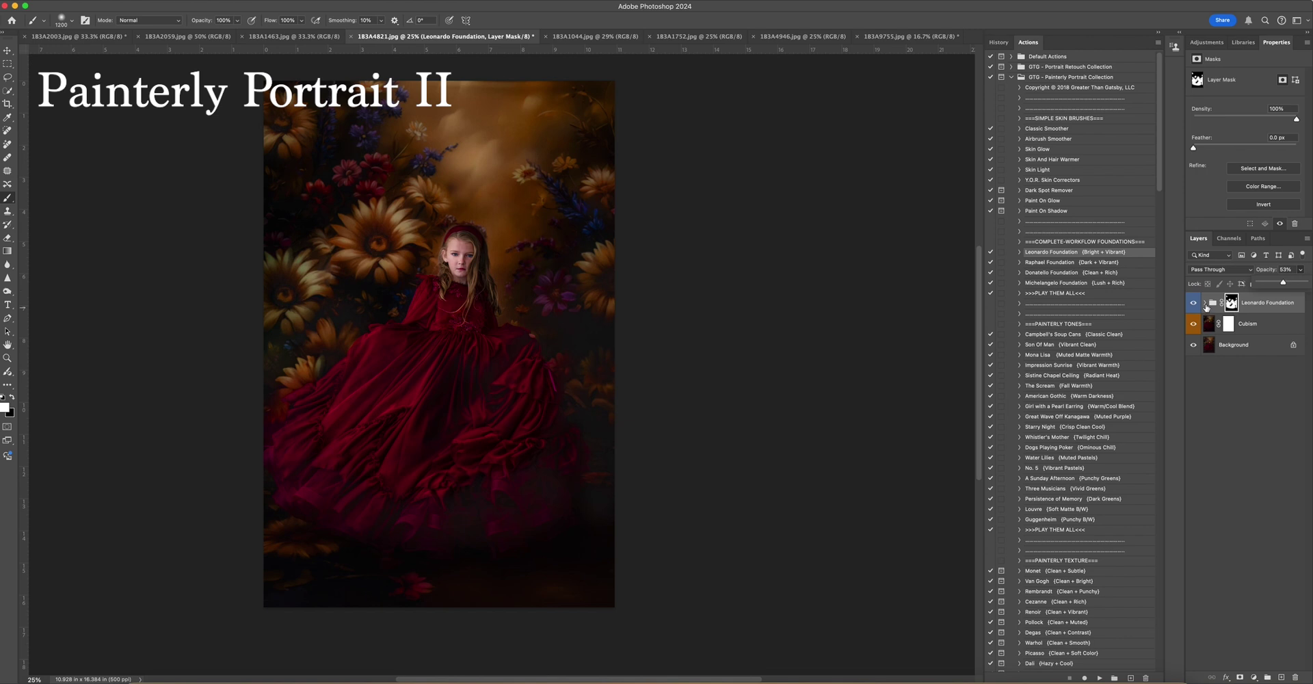
click(1195, 303)
click(1194, 303)
click(1194, 303)
click(1195, 303)
Delete the Leonardo Foundation and Cubism layers and collapse the expanded Painterly Portrait action sets.
key(Delete)
key(Delete)
scroll(1125, 414, down, 20)
scroll(1093, 404, up, 15)
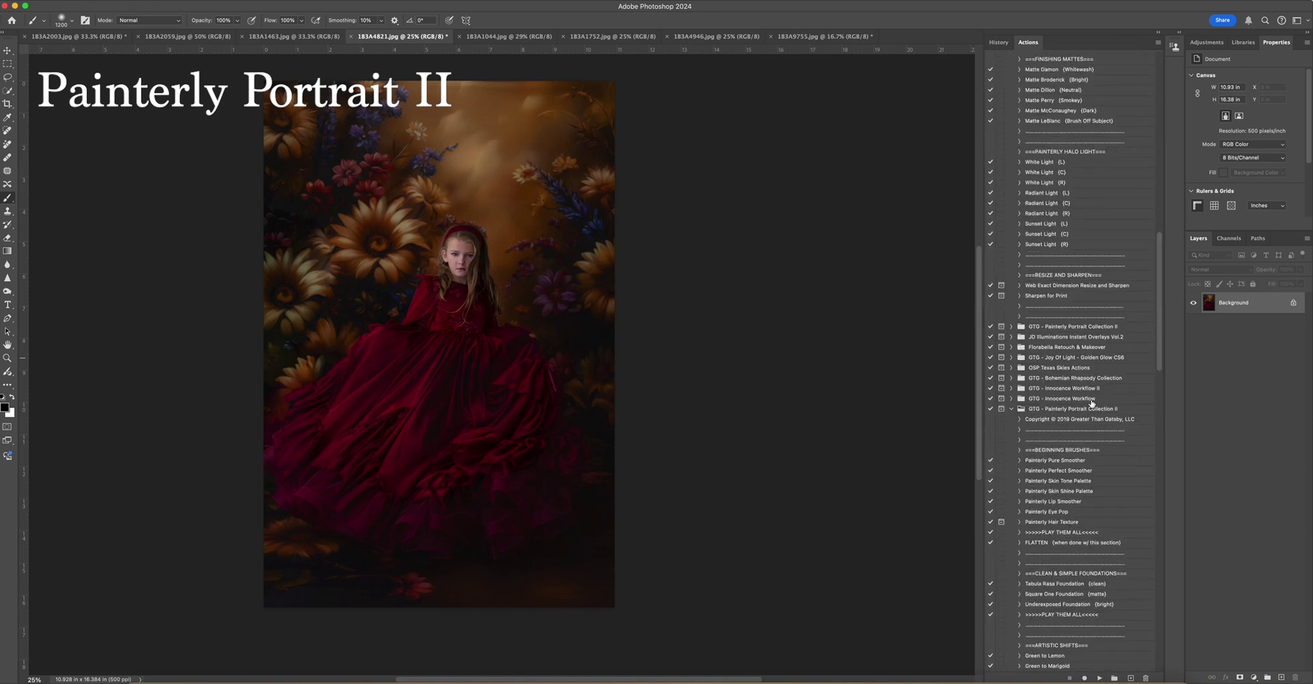
scroll(1092, 404, down, 3)
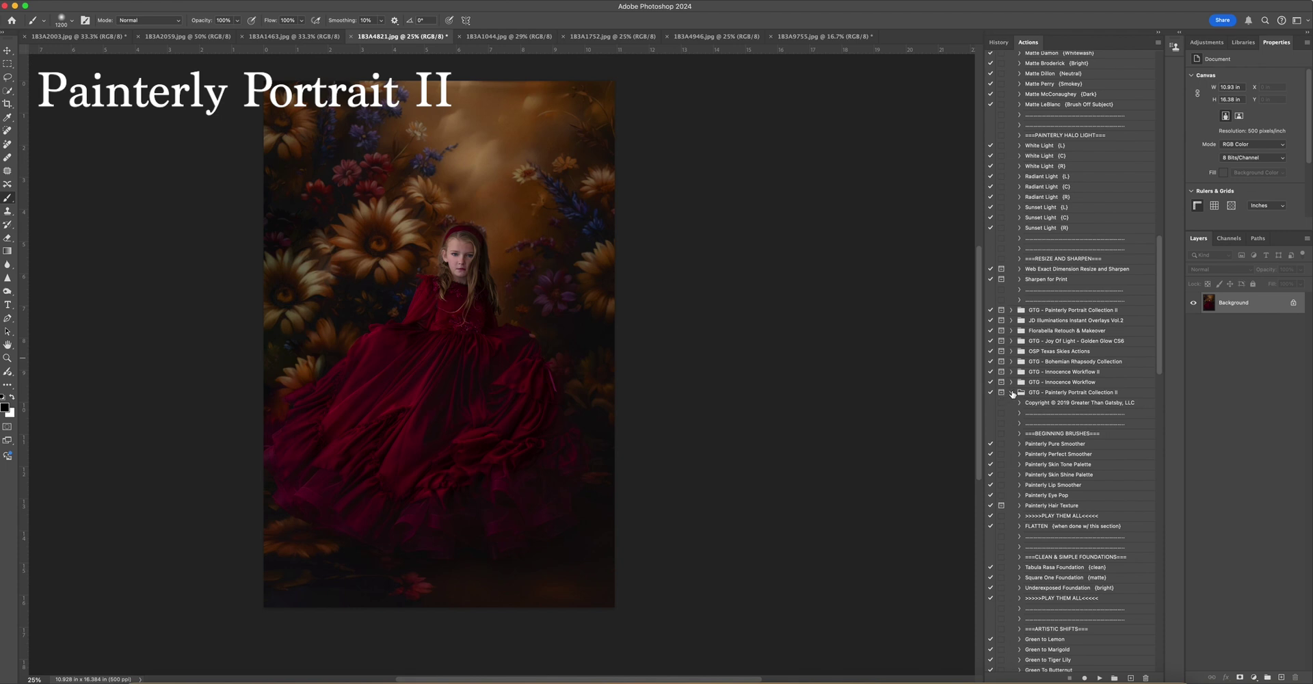
click(1011, 393)
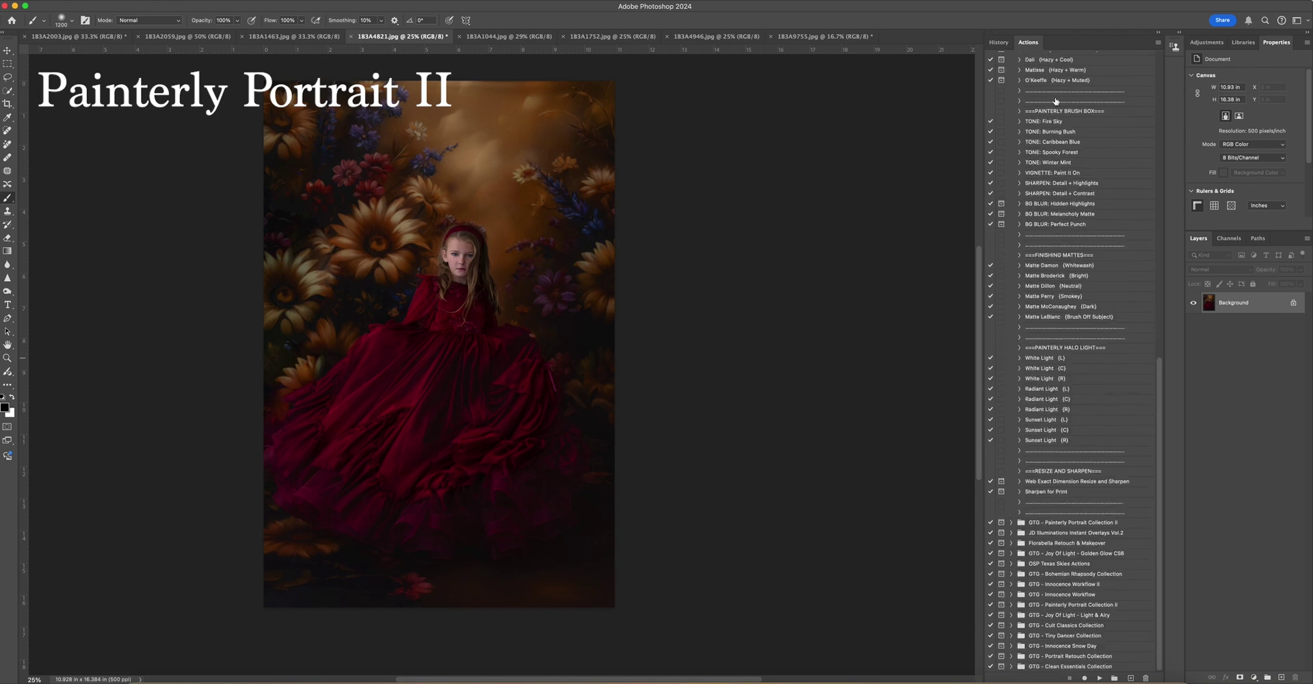
scroll(1054, 101, up, 19)
click(1012, 77)
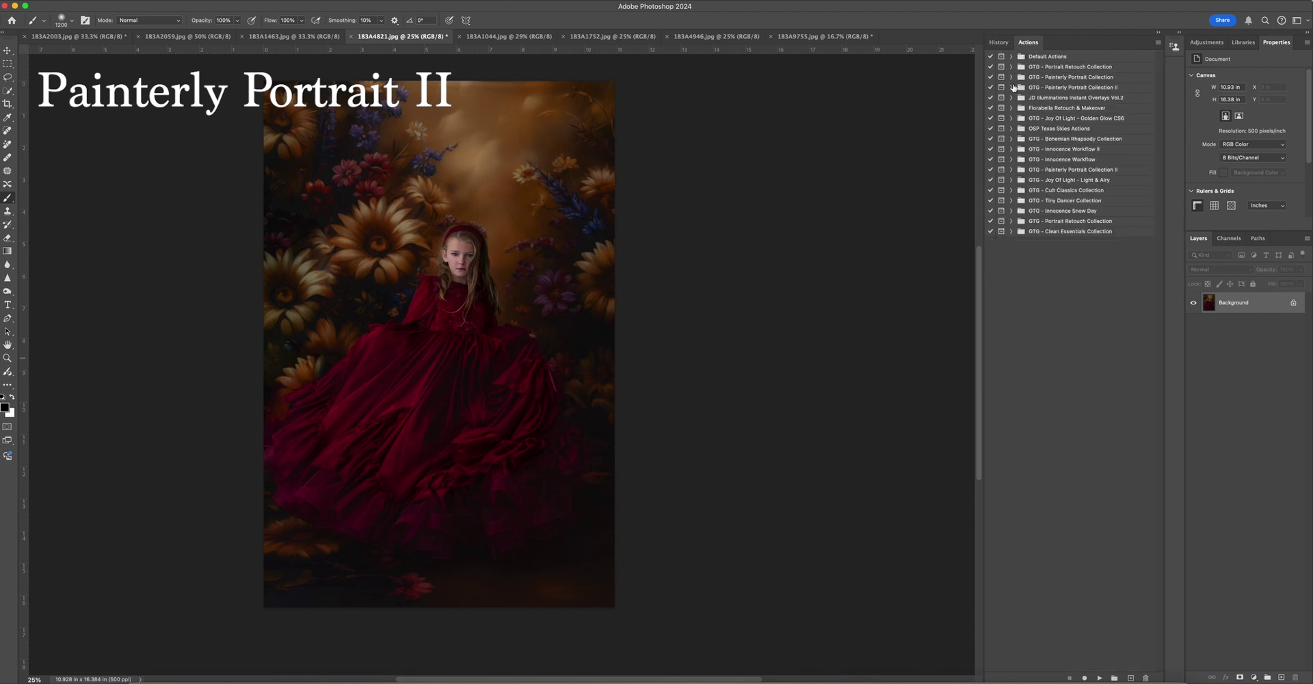
Find the Luminate Subject(s) action under A.I. Adaptive Brushwork in the GTG - Tiny Dancer Collection set and play it.
click(1011, 200)
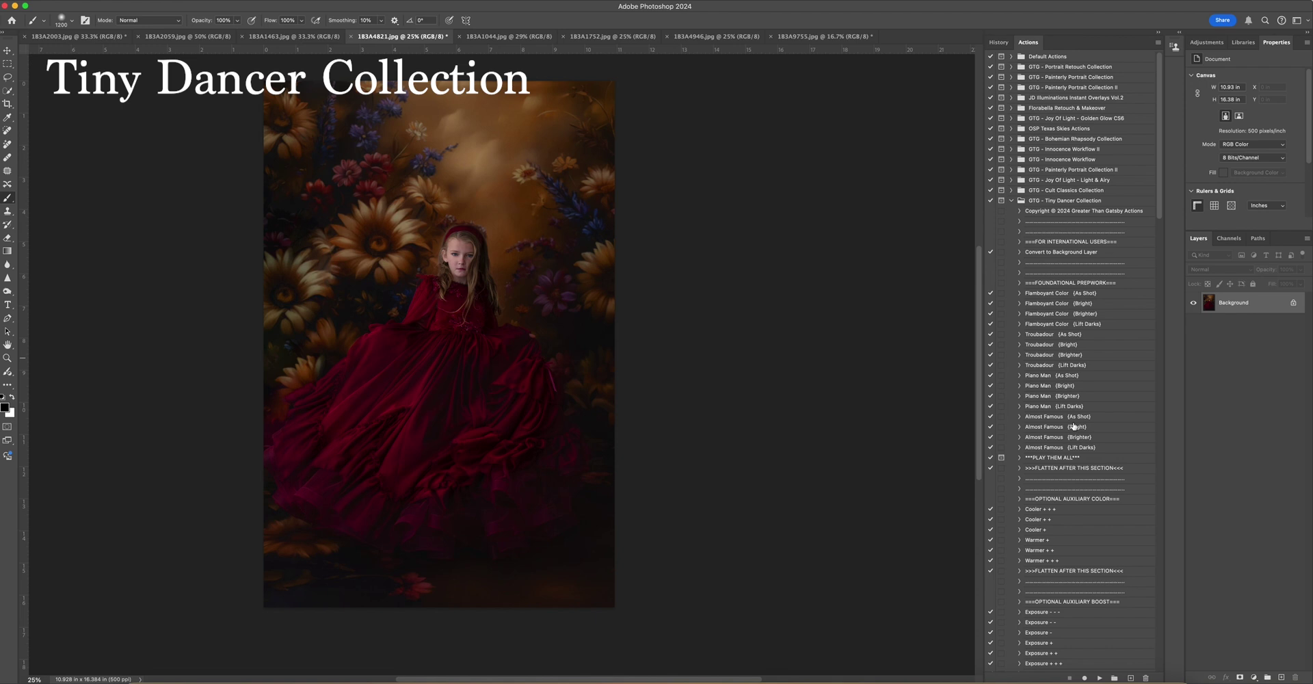
scroll(1074, 426, down, 3)
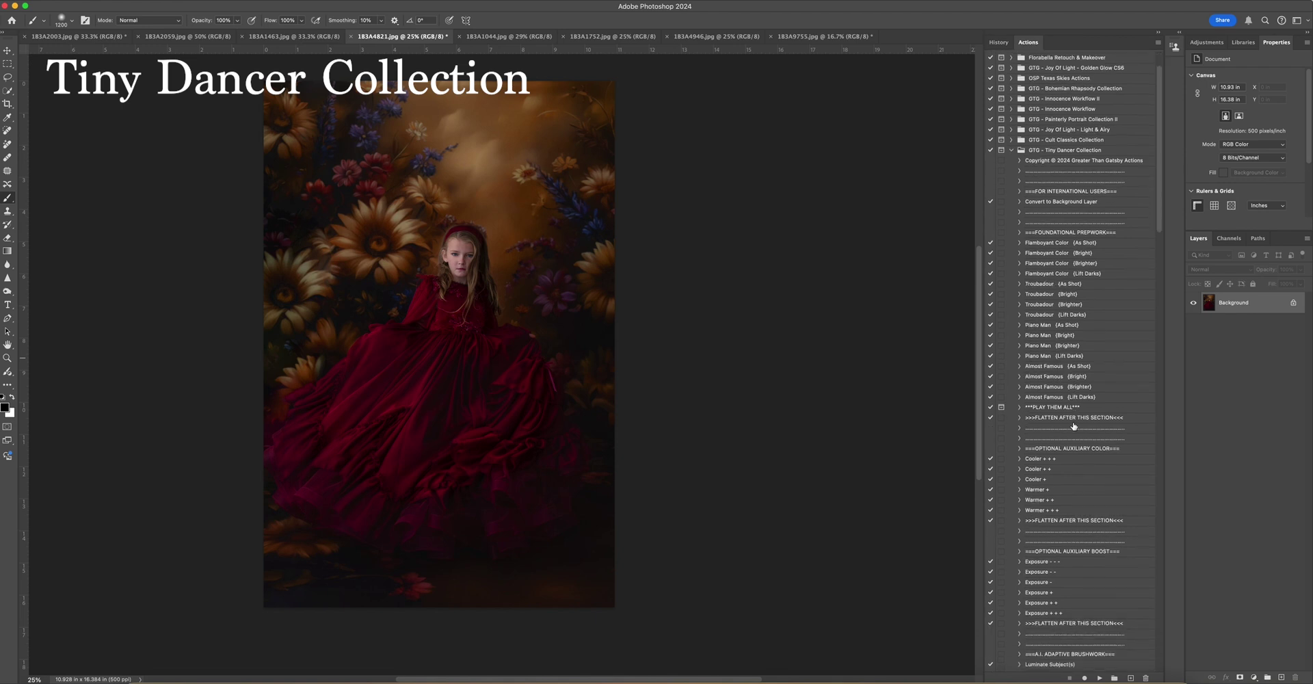
scroll(1074, 426, down, 10)
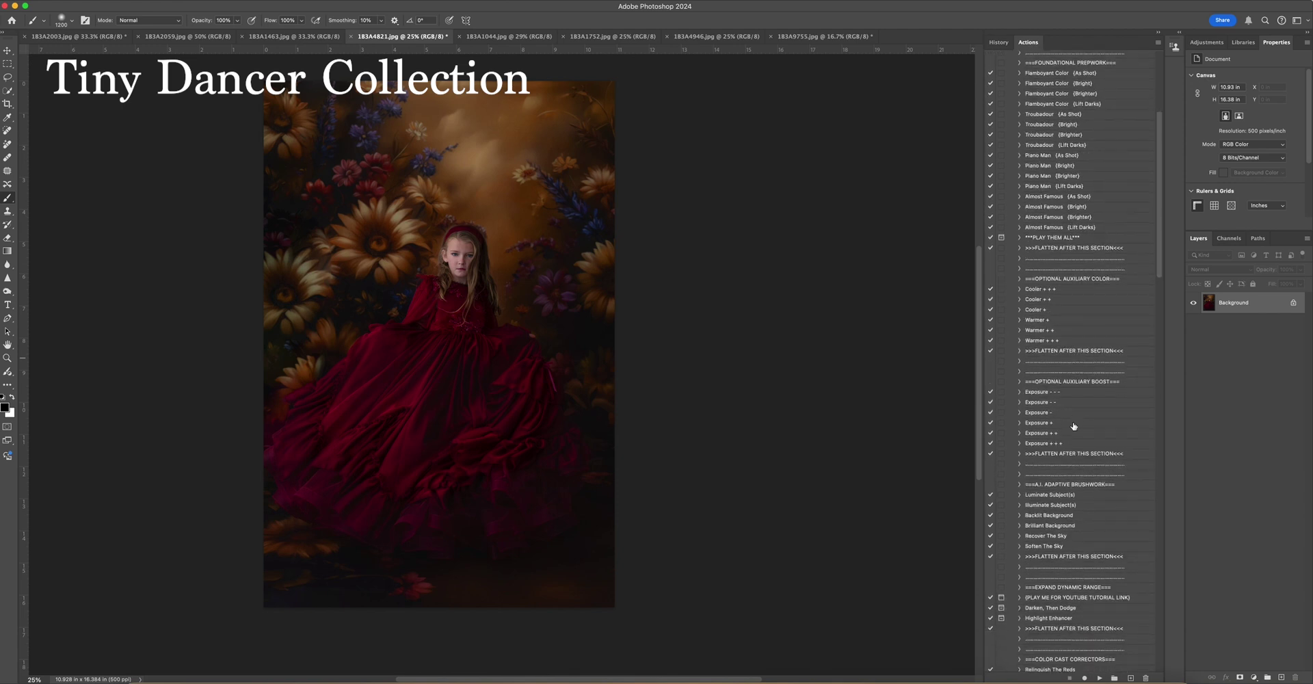
scroll(1074, 426, down, 8)
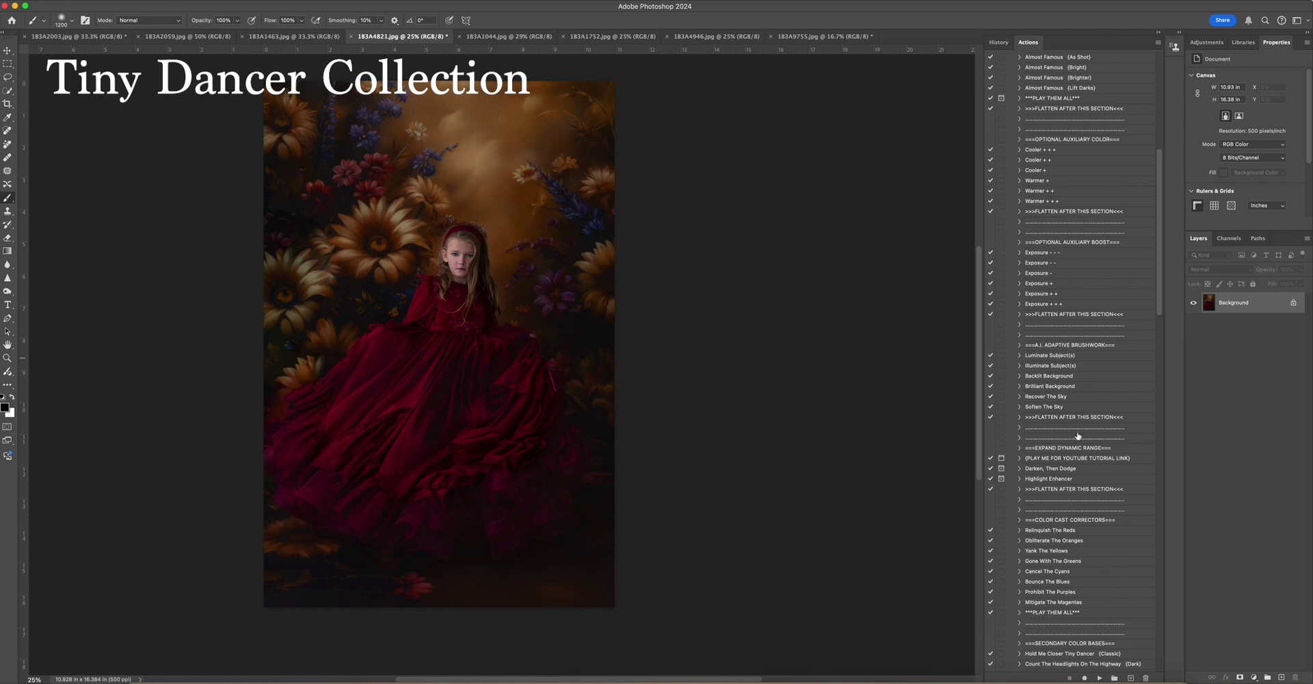
click(1067, 357)
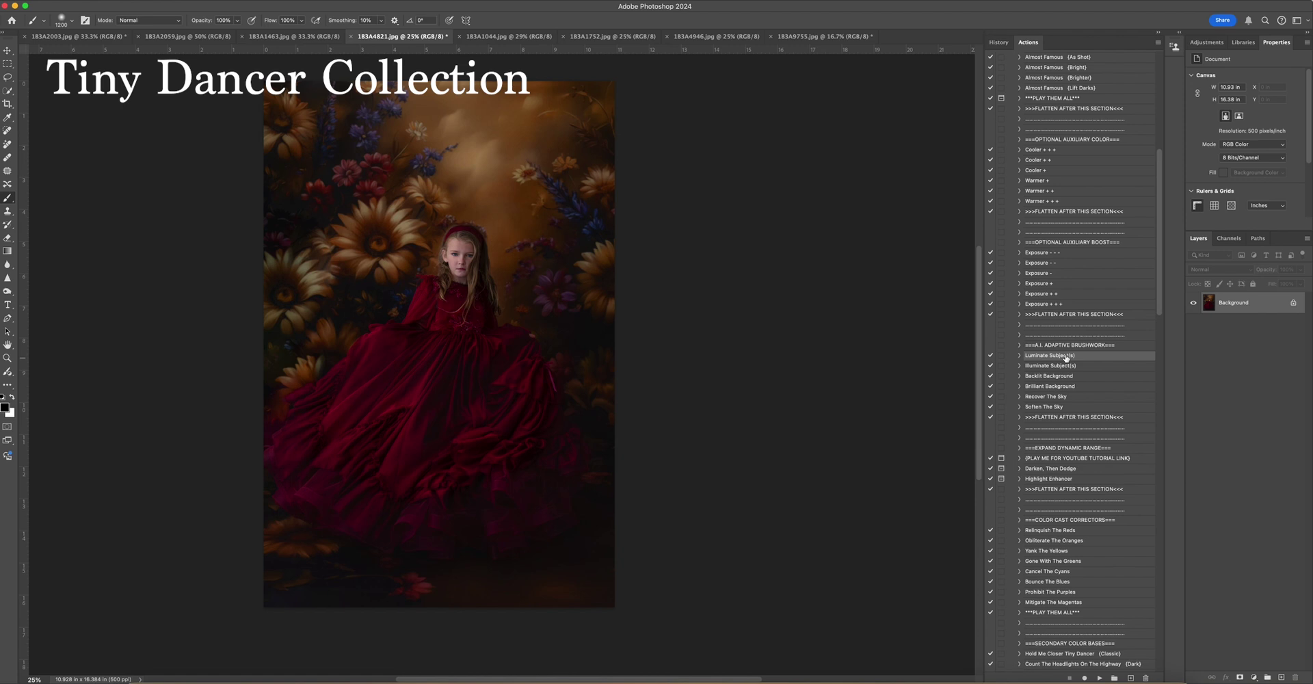
scroll(1073, 358, up, 15)
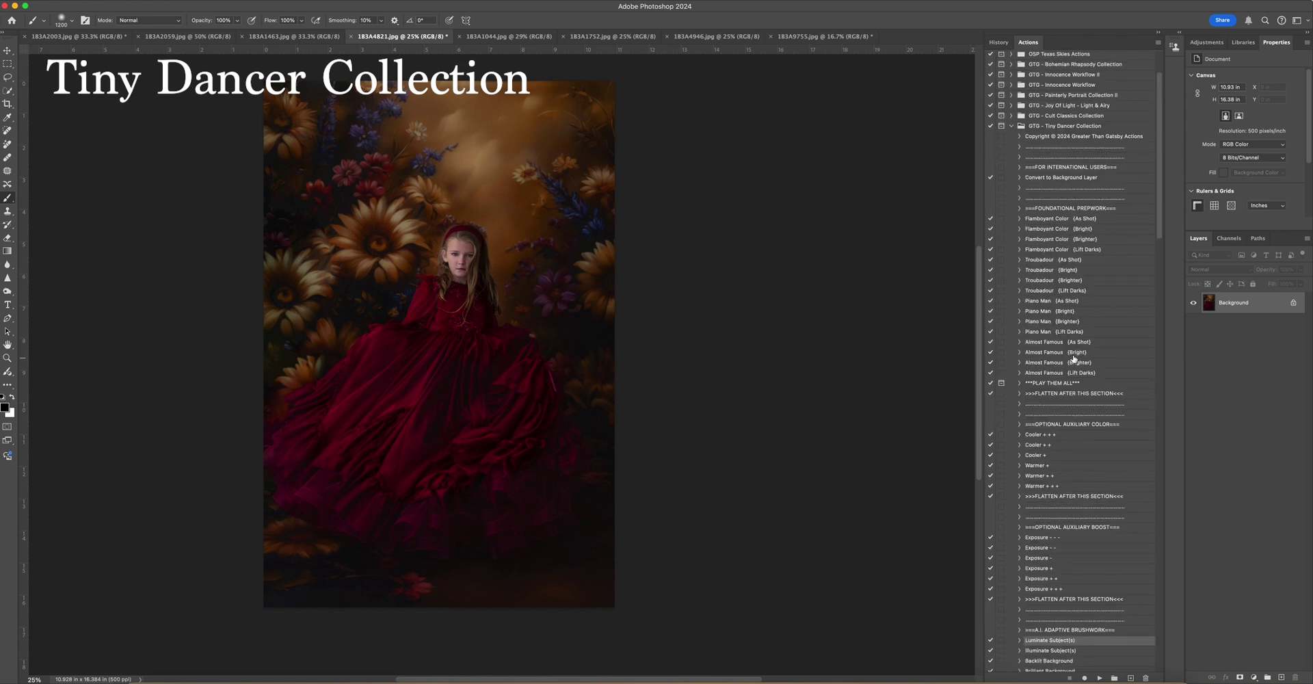
scroll(1074, 358, down, 11)
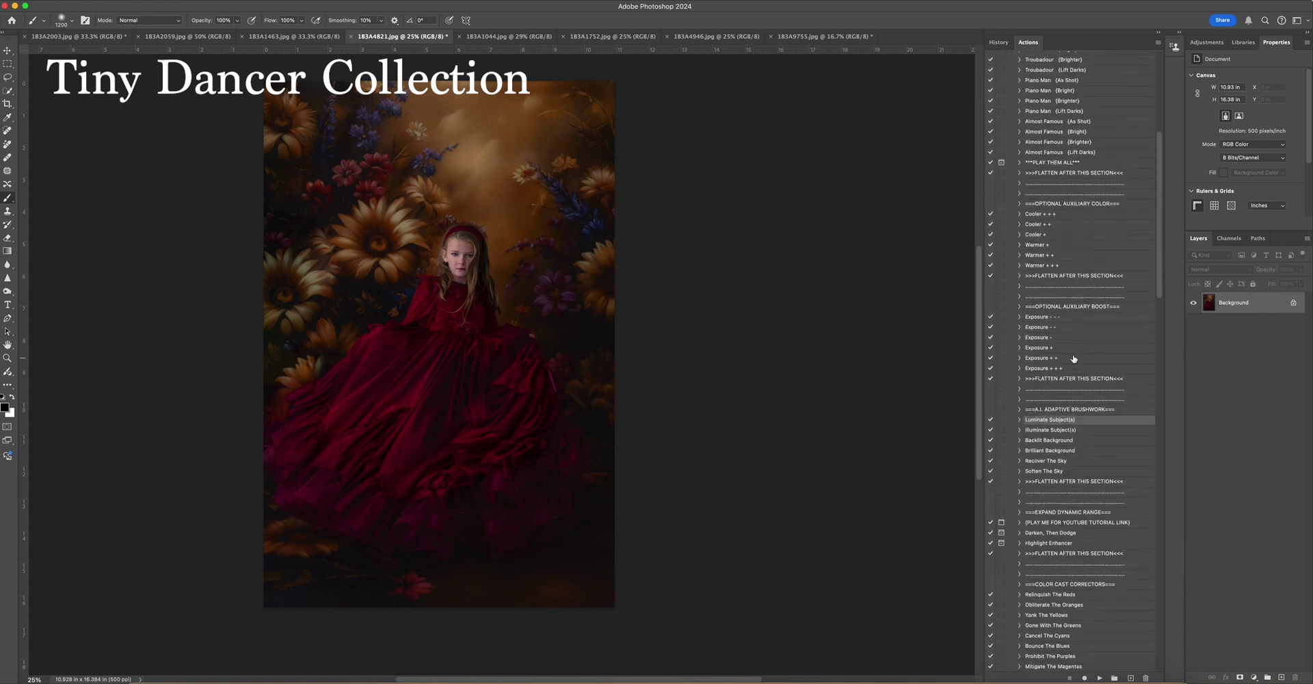
scroll(1074, 359, down, 1)
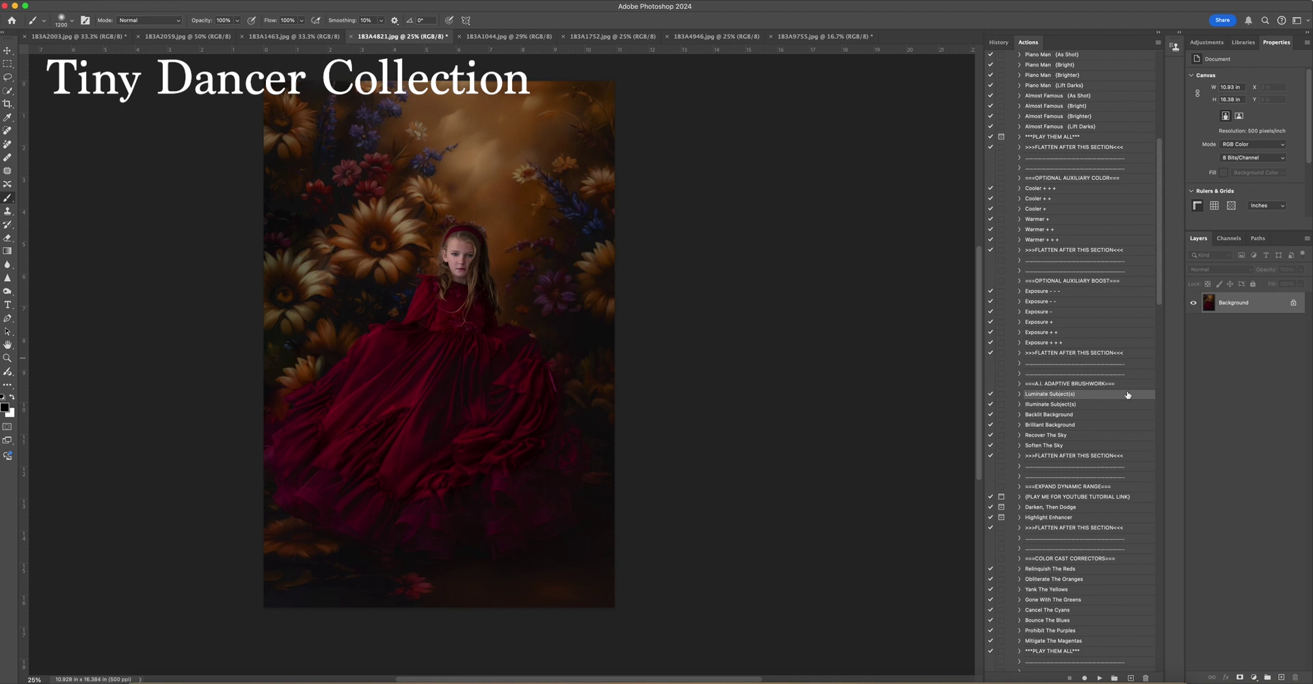
scroll(1060, 393, down, 4)
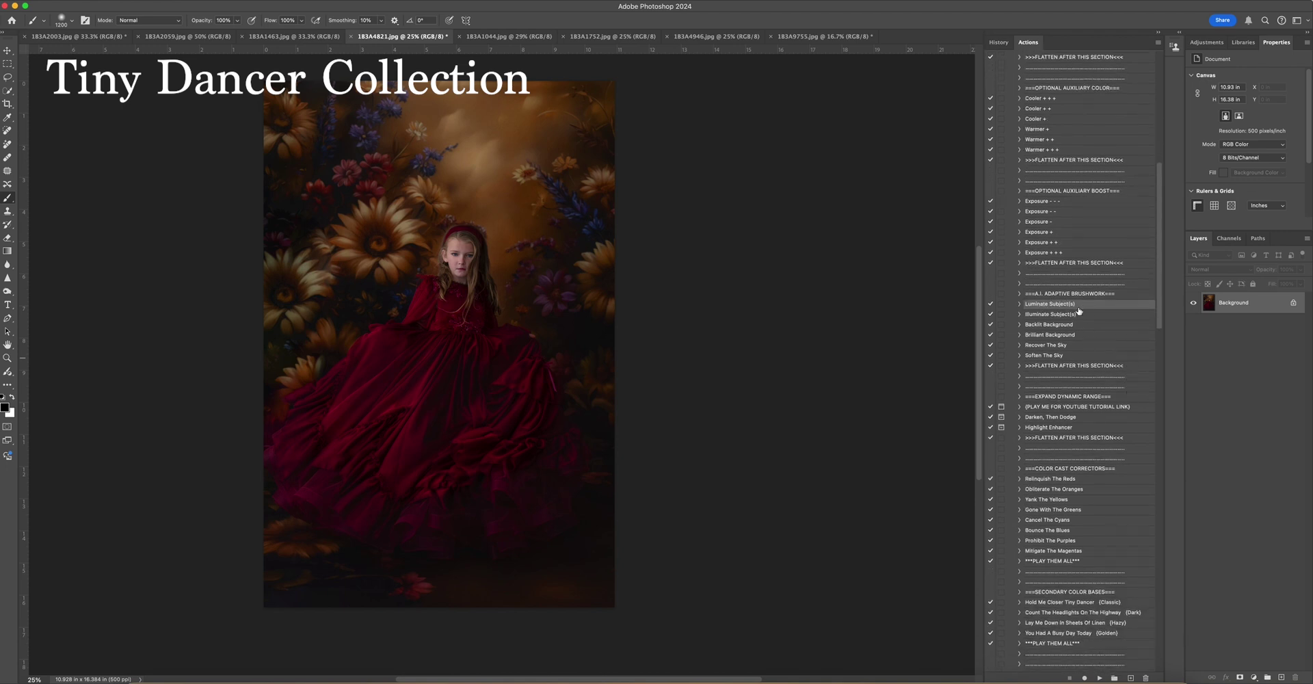
click(1099, 677)
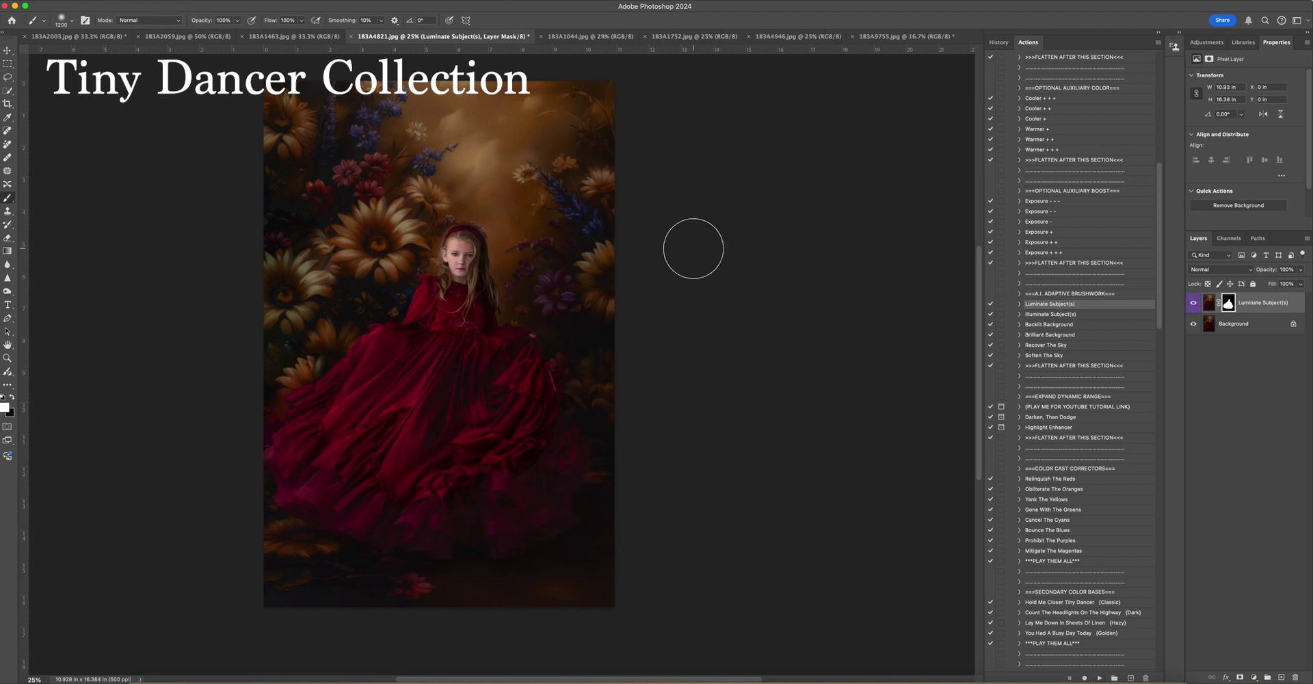
Compare the girl and her red gown with and without the Luminate Subject(s) layer.
click(1194, 302)
click(1194, 302)
click(1194, 302)
click(1195, 303)
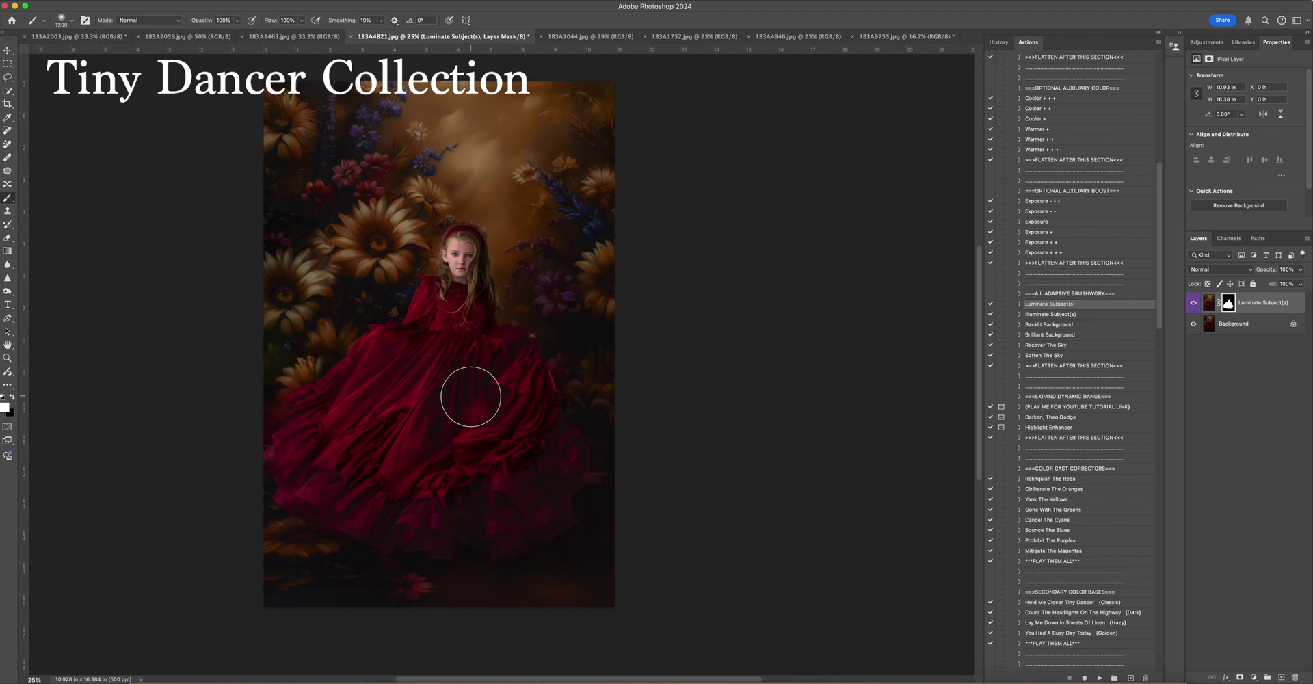
click(1193, 303)
click(1193, 303)
click(1194, 303)
click(1193, 303)
Play the Brilliant Background action and compare the portrait with and without its layer.
click(1060, 335)
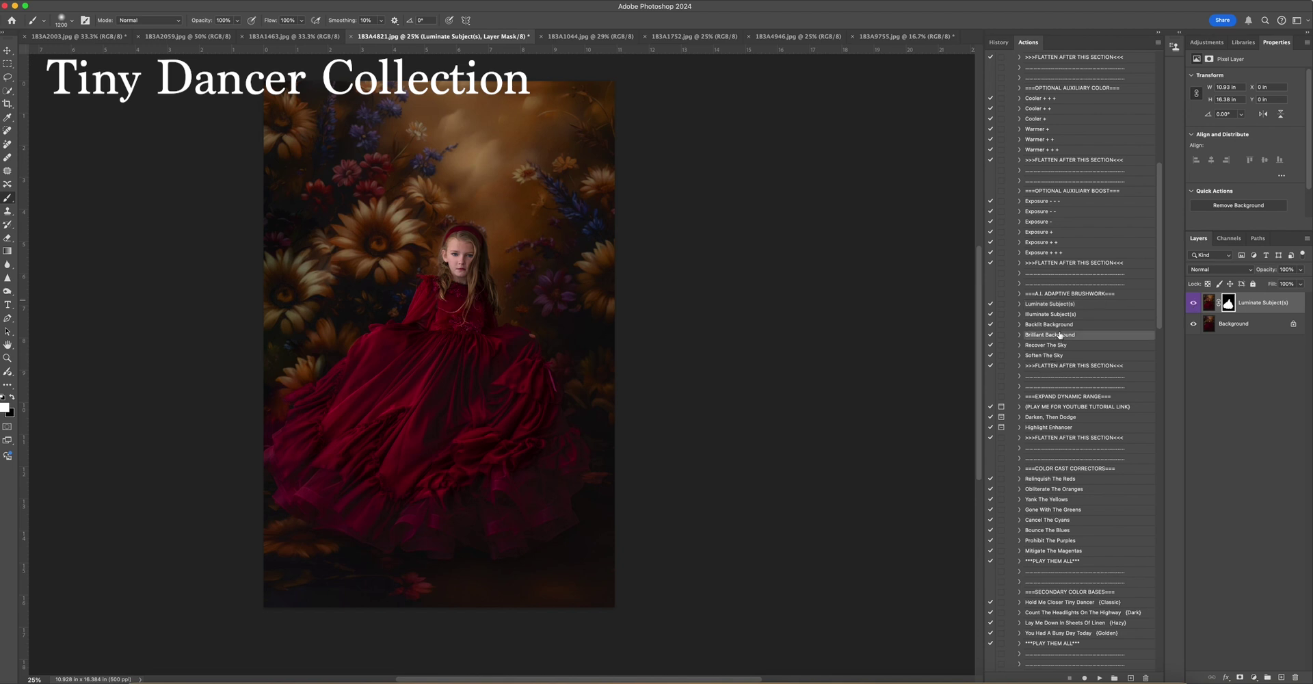
click(1100, 678)
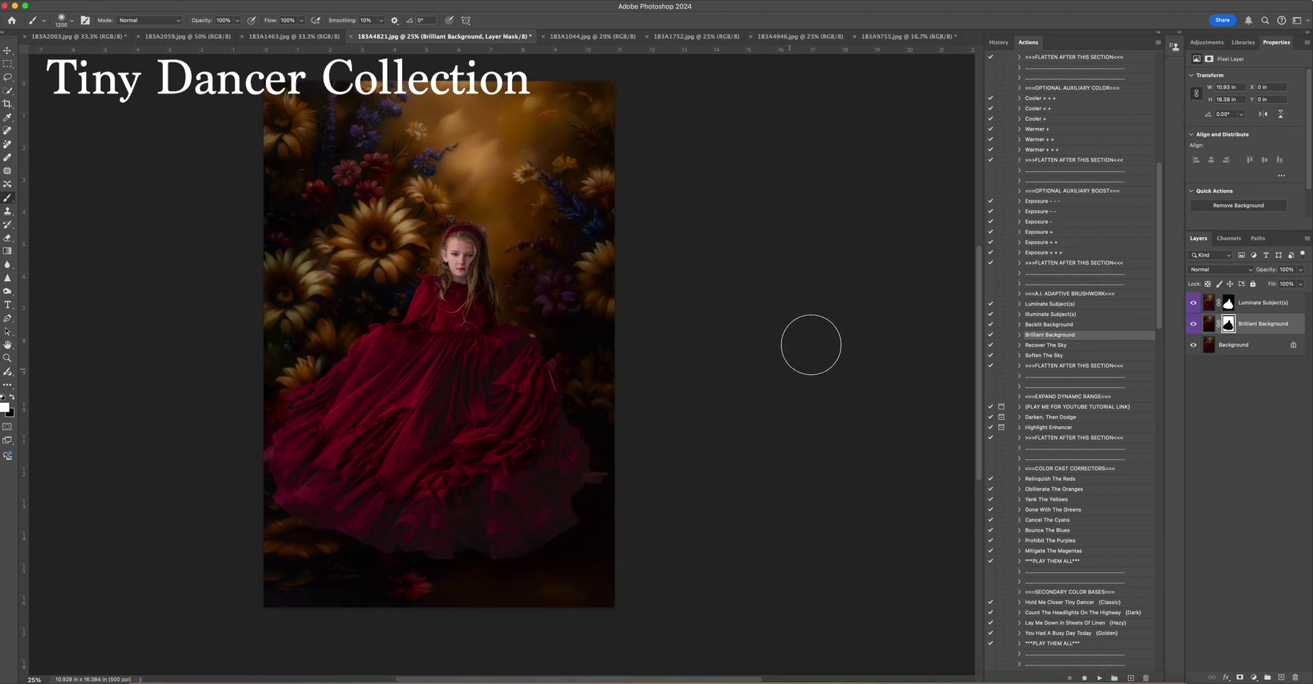
click(1192, 324)
click(1193, 325)
click(1194, 325)
click(1194, 325)
click(1194, 325)
click(1193, 324)
click(1193, 325)
click(1194, 324)
click(1194, 325)
click(1193, 325)
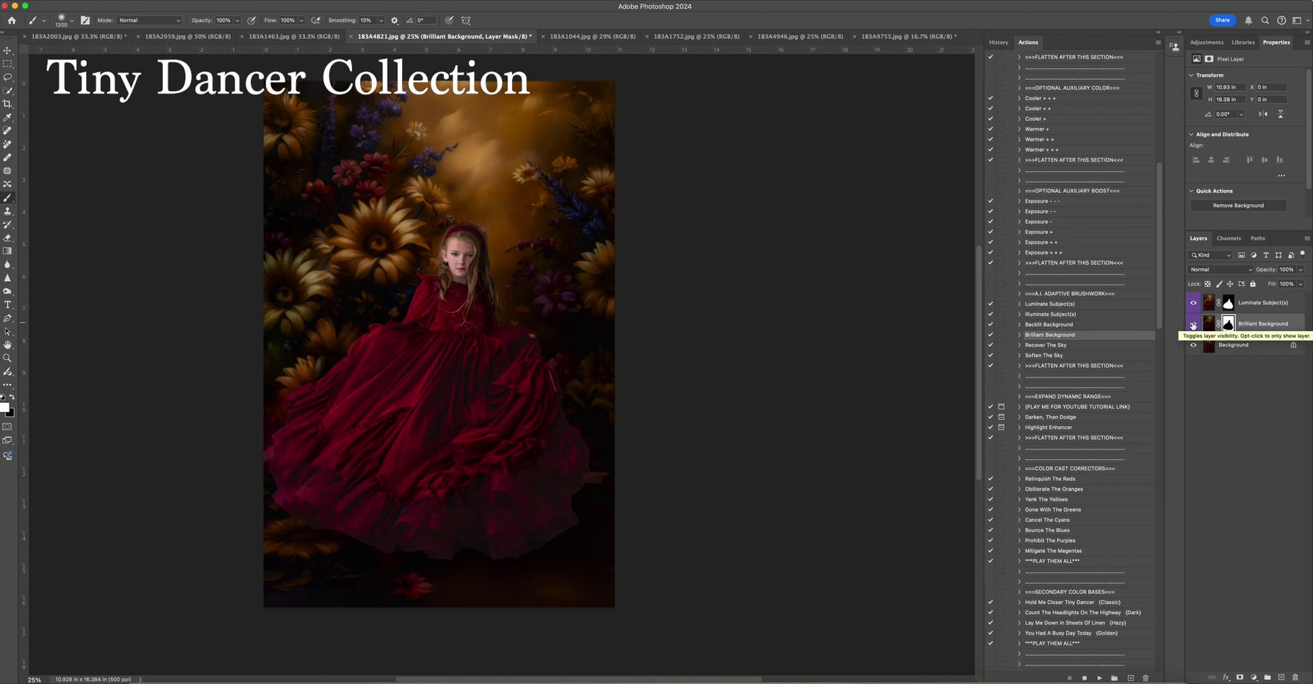
click(1193, 325)
click(1193, 325)
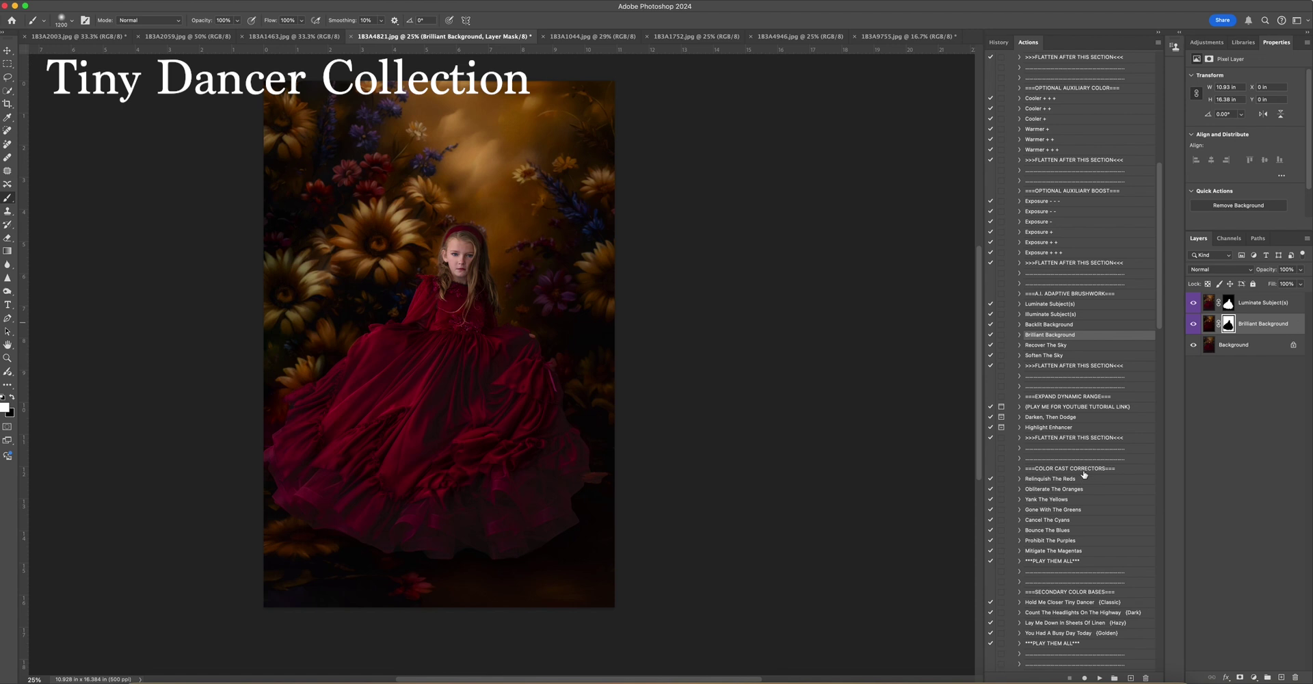
Play the Backstage Bokeh (Background Only) action from the Tiny Dancer finishing effects, allowing it to flatten the image.
scroll(1086, 472, down, 1)
scroll(1087, 472, down, 6)
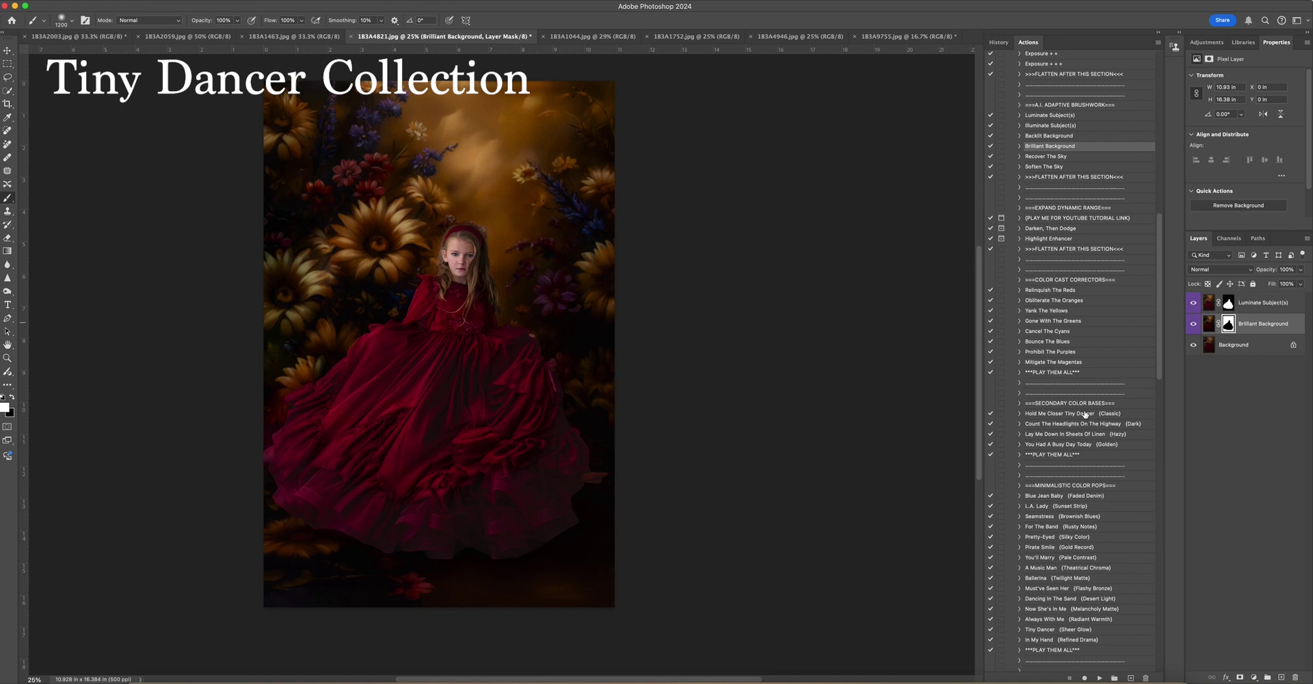
scroll(1085, 414, down, 10)
scroll(1084, 413, down, 10)
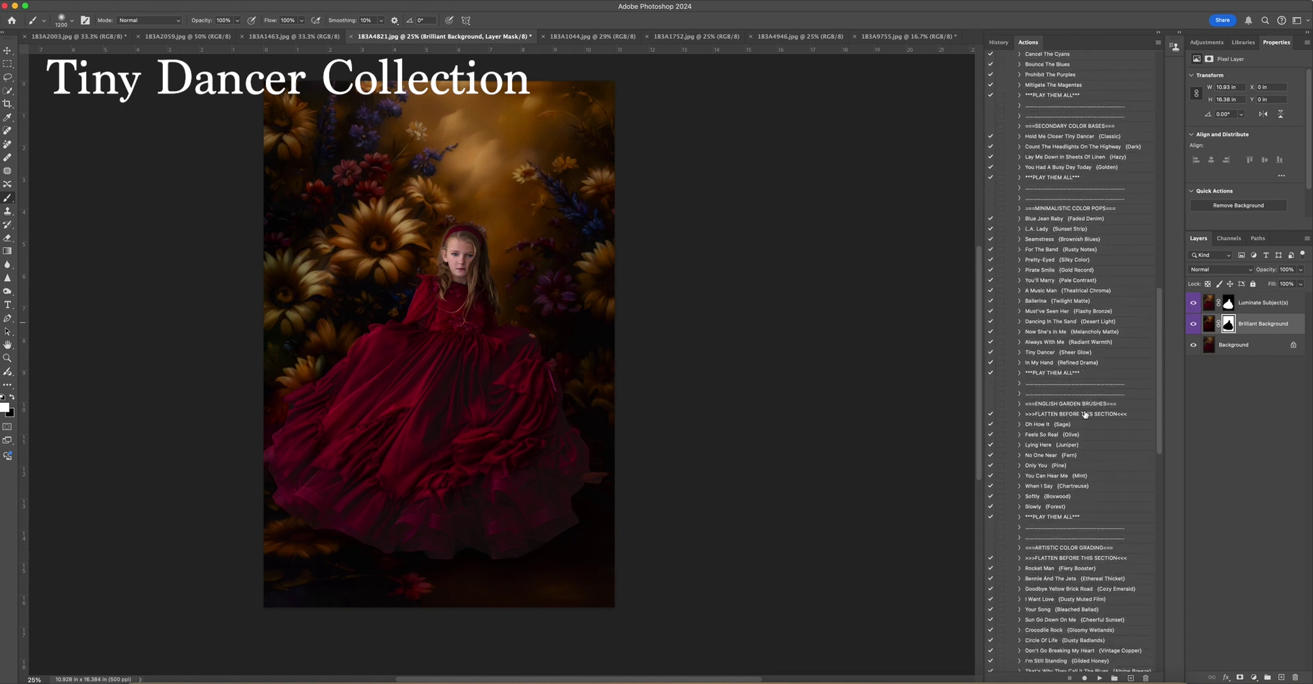
scroll(1085, 414, down, 2)
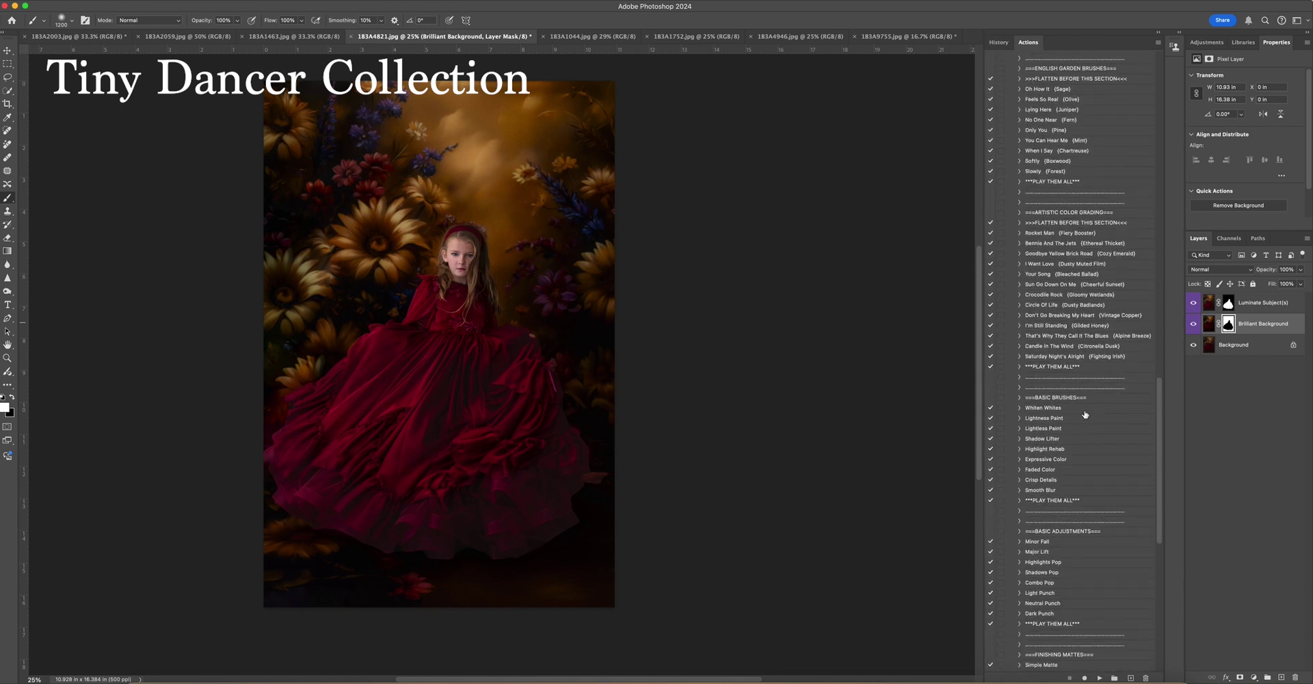
scroll(1085, 414, down, 3)
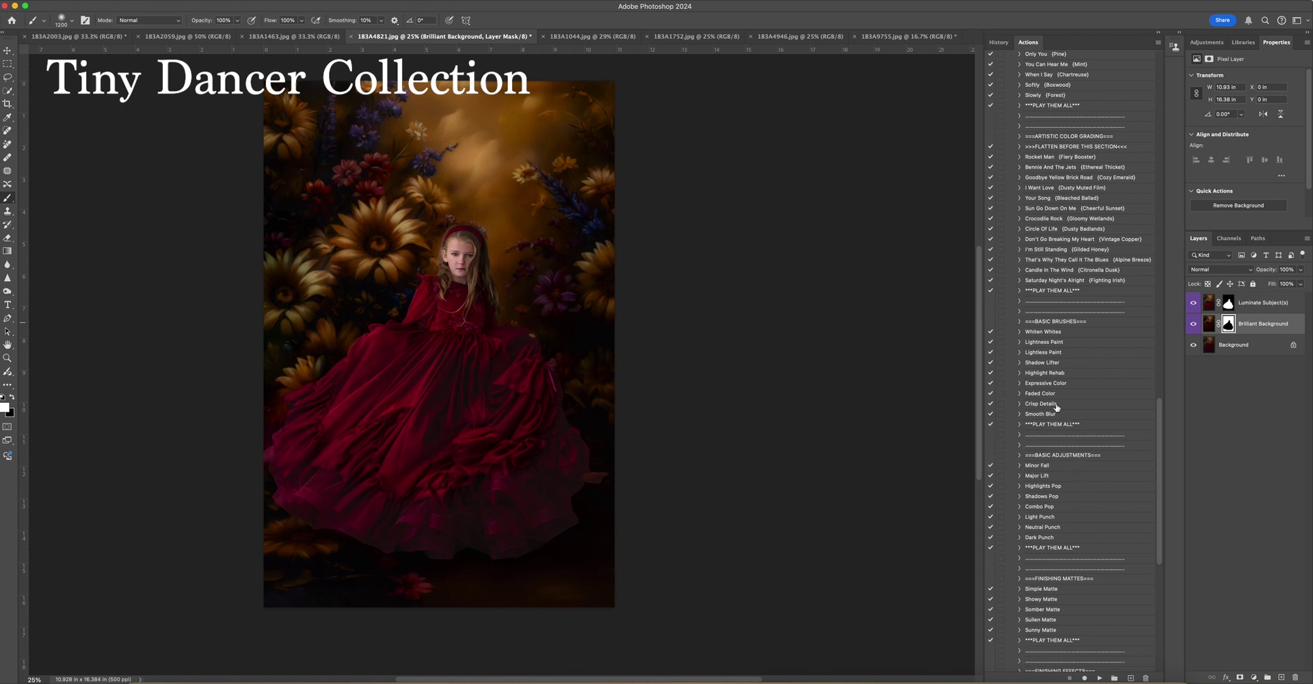
scroll(1073, 482, down, 10)
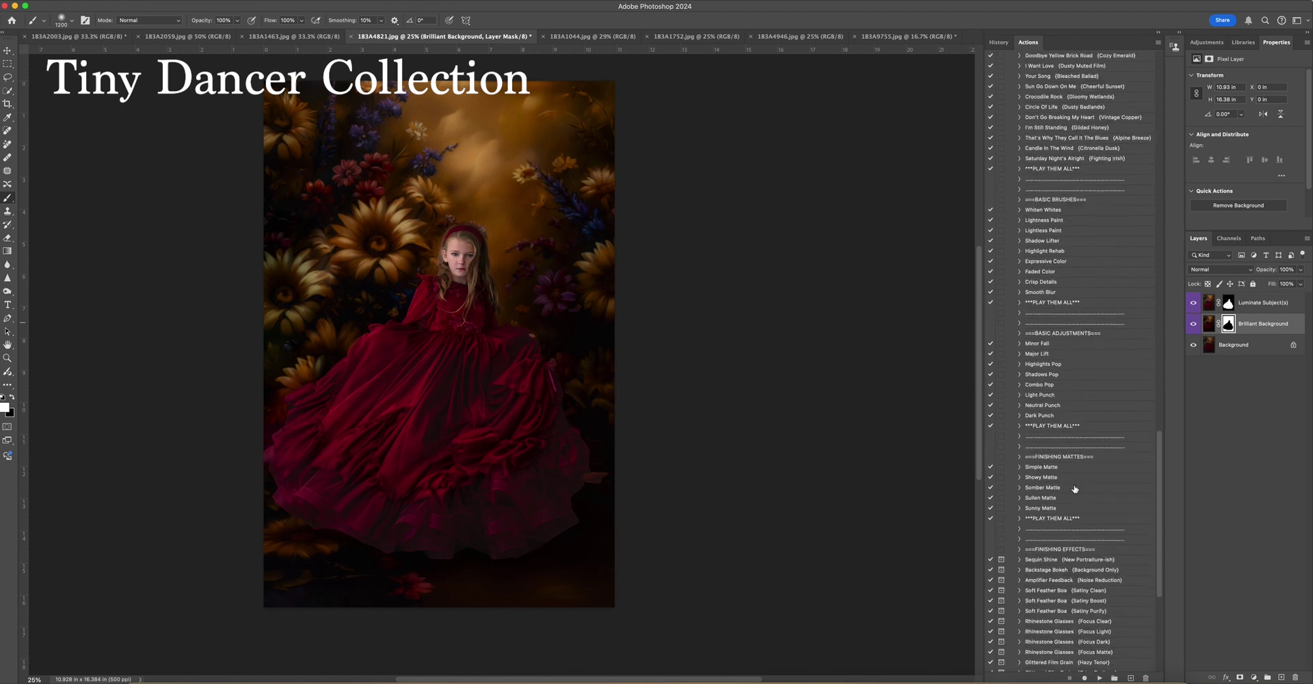
scroll(1075, 489, down, 1)
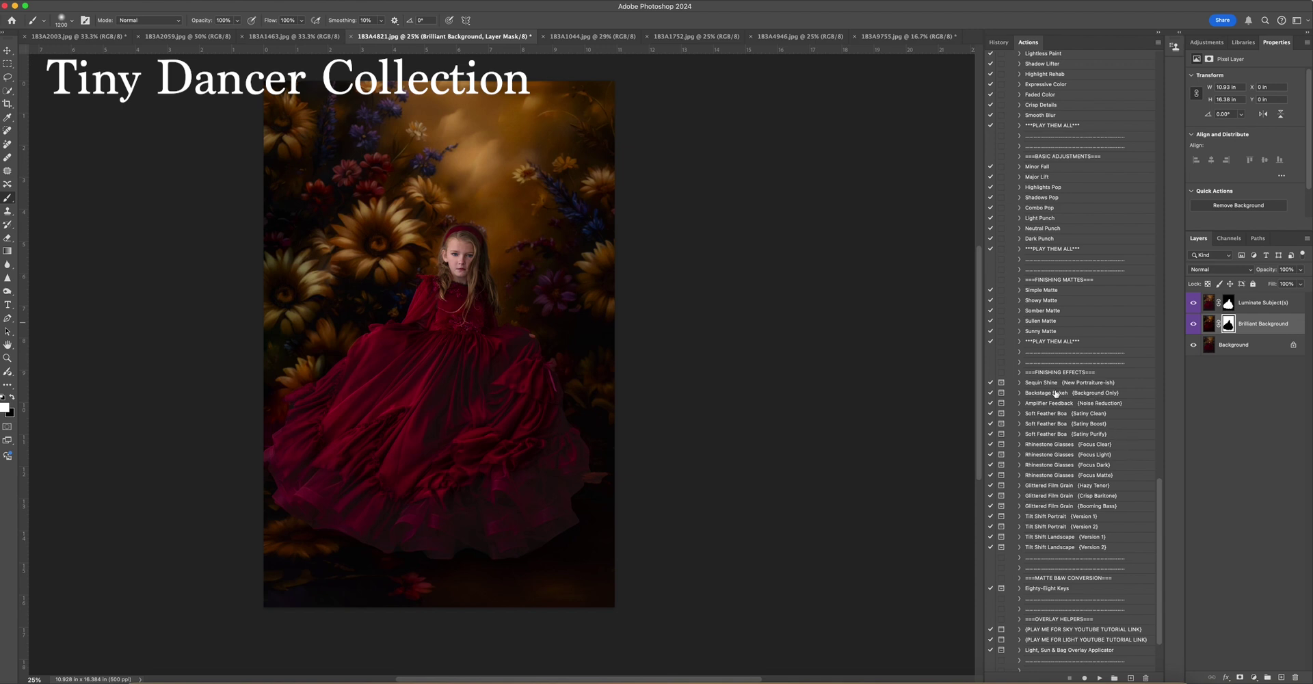
click(1093, 394)
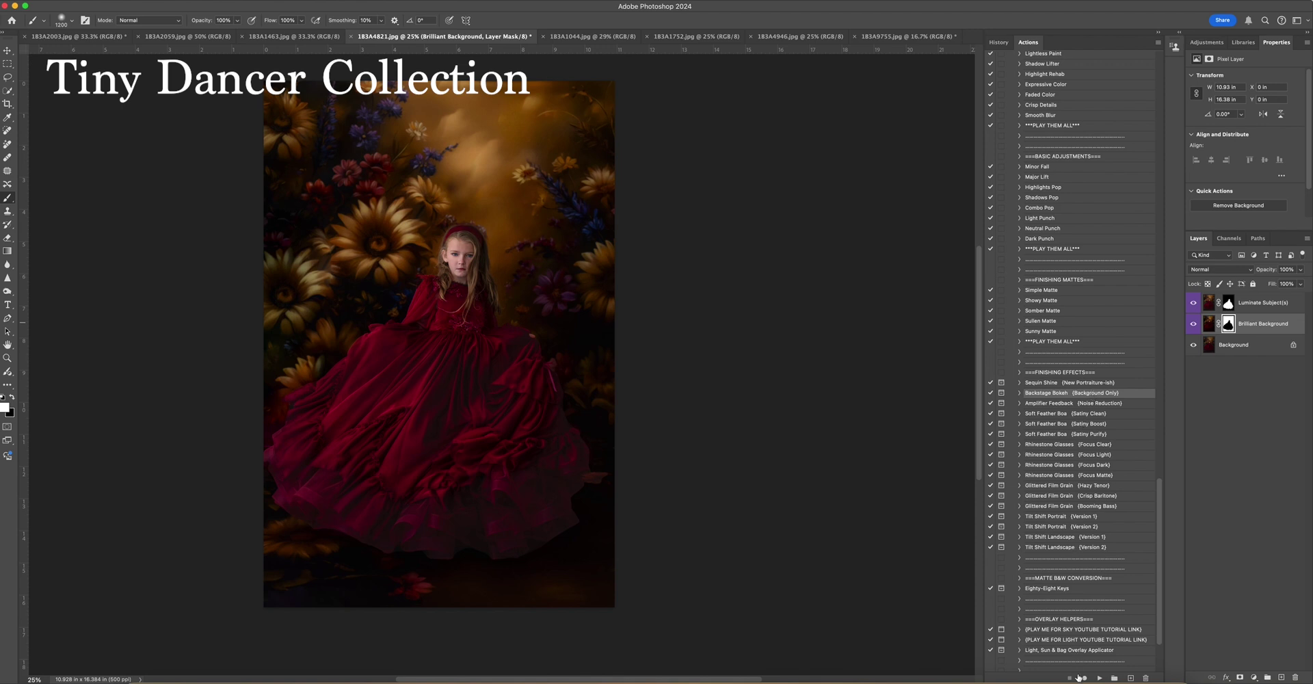
click(1100, 678)
click(690, 250)
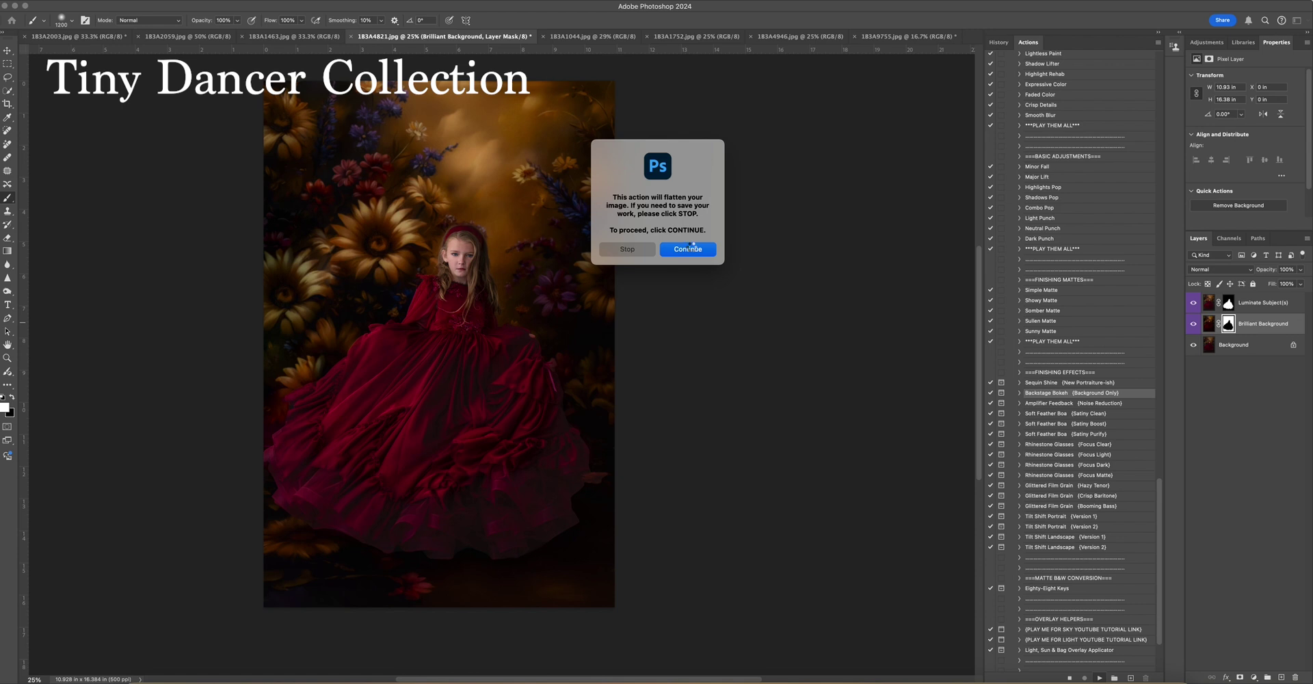
click(689, 248)
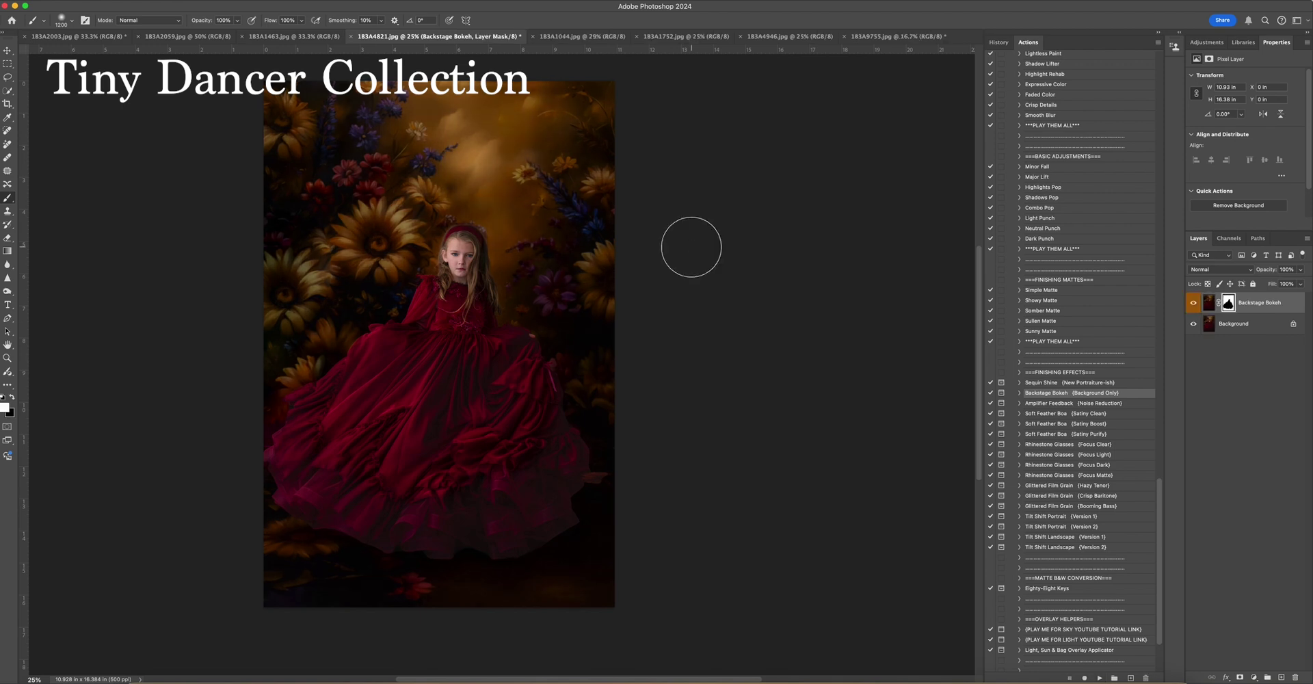
Compare the portrait with and without the Backstage Bokeh layer, and delete that layer.
click(1194, 305)
click(1195, 305)
click(1194, 304)
click(1194, 304)
click(1194, 305)
click(1194, 305)
click(1194, 305)
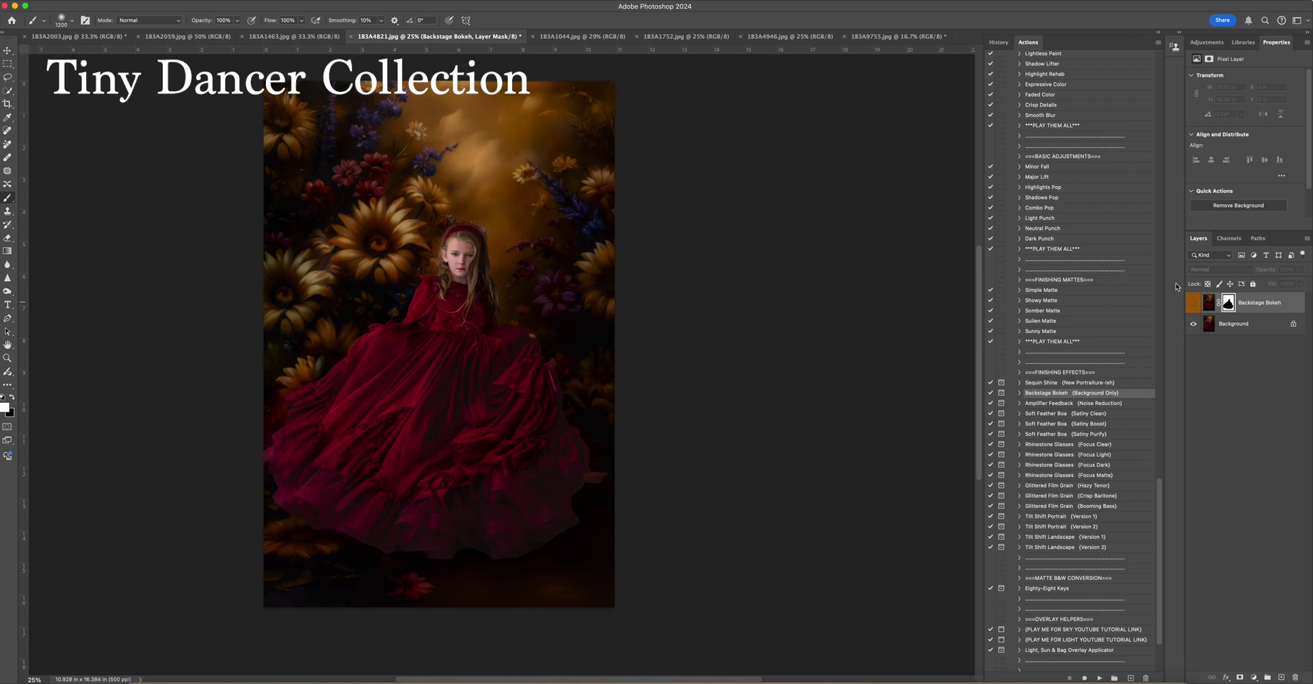
key(Delete)
key(Delete)
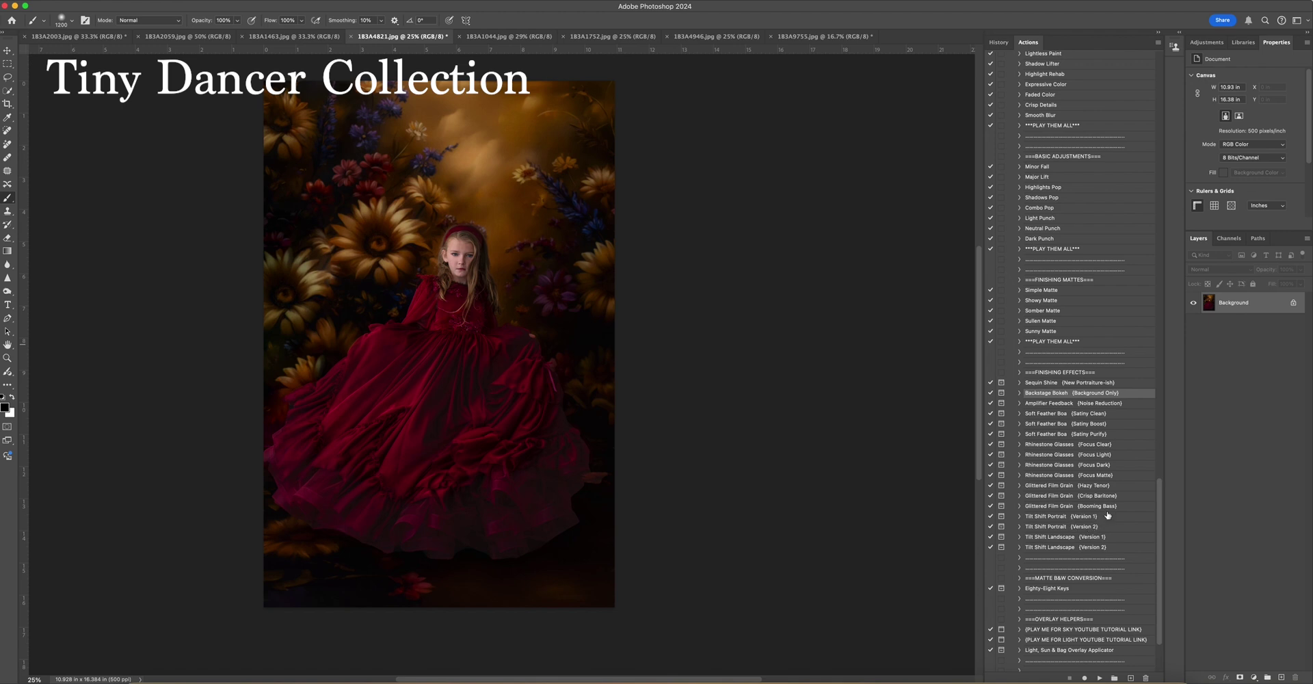
Play the Tilt Shift Portrait (Version 1) action, allowing it to flatten the image.
click(1067, 517)
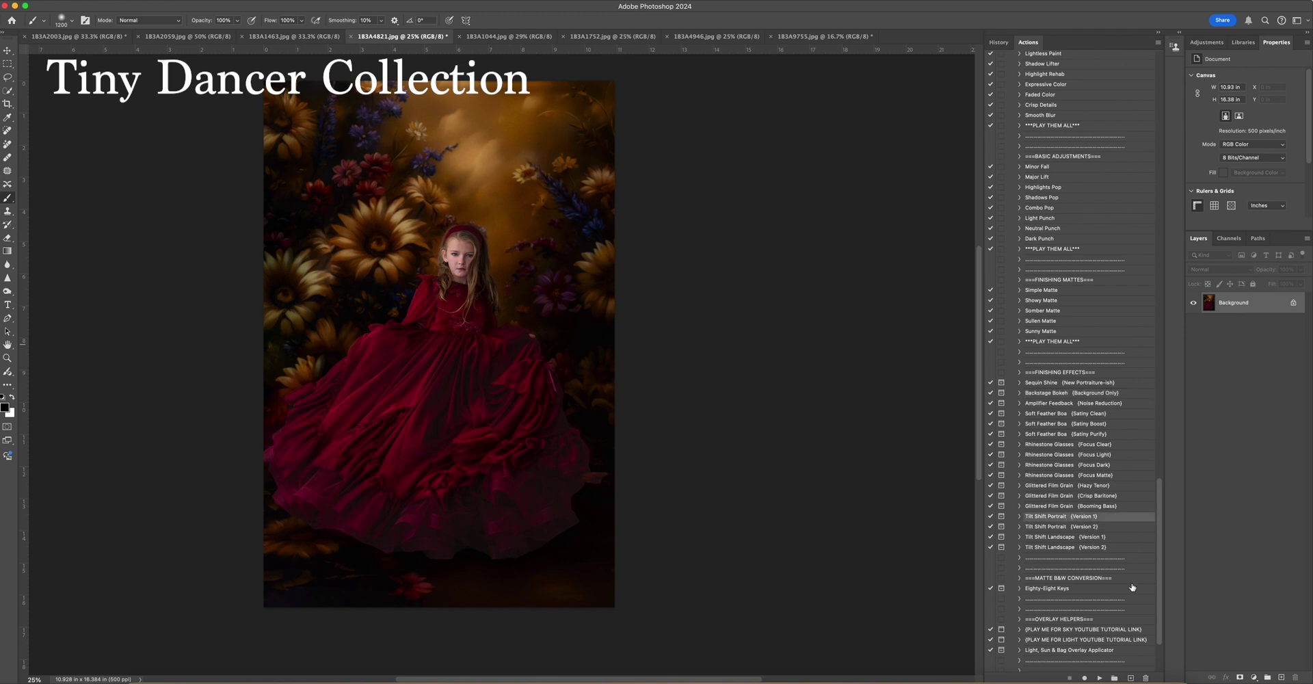
click(1099, 677)
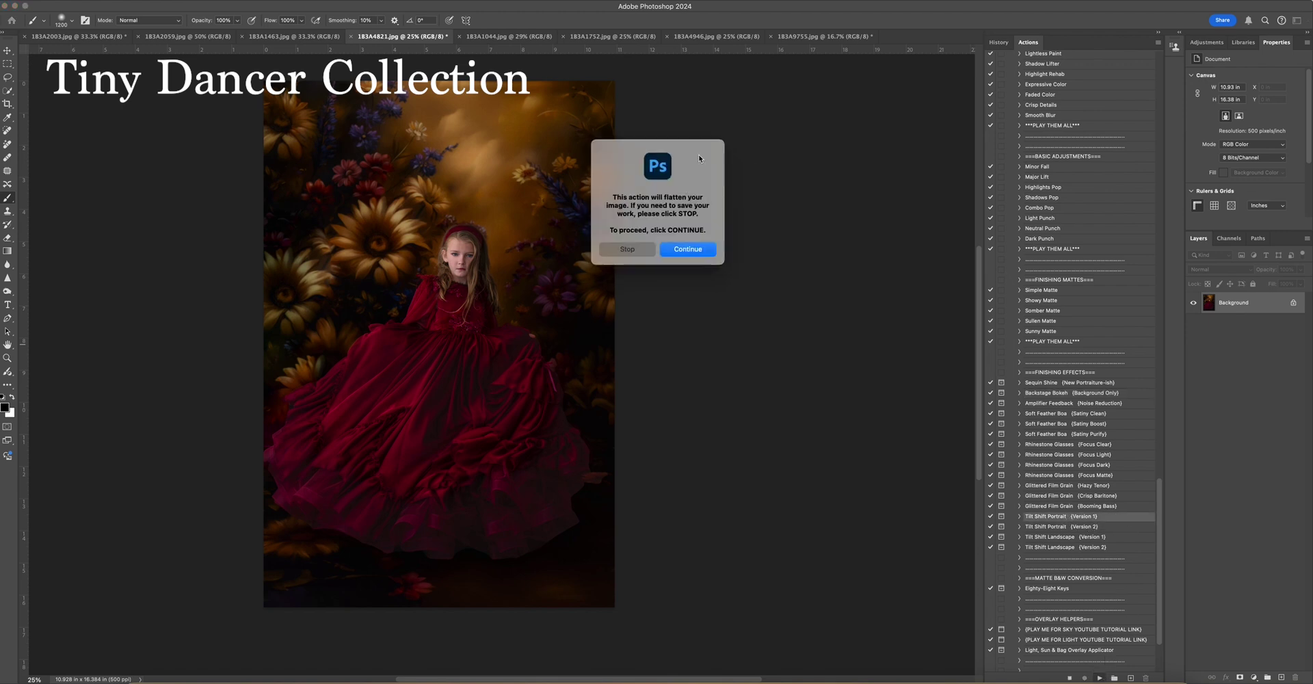
click(686, 250)
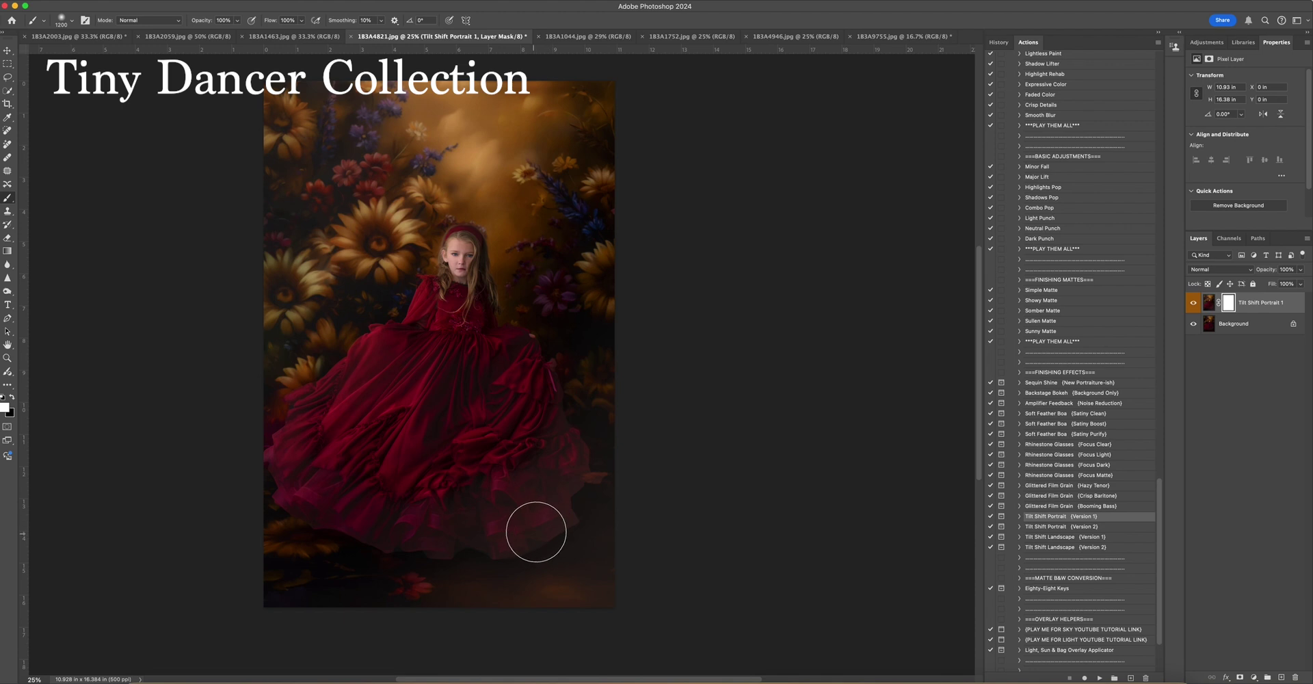
click(1301, 283)
mouse_move(1300, 283)
mouse_down()
mouse_move(1267, 294)
mouse_move(1304, 295)
mouse_up()
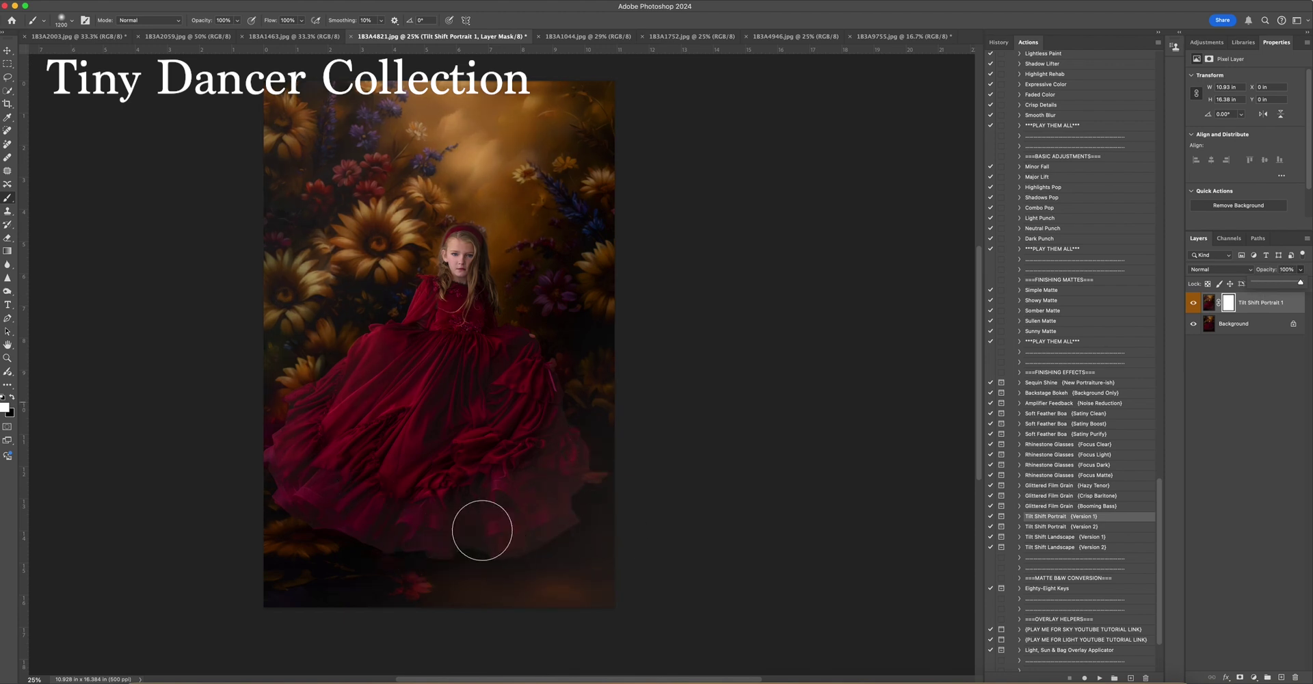
Paint black on the Tilt Shift Portrait 1 mask over the gown's lower hem and the floor, enlarging the brush to 1500 px.
click(1229, 303)
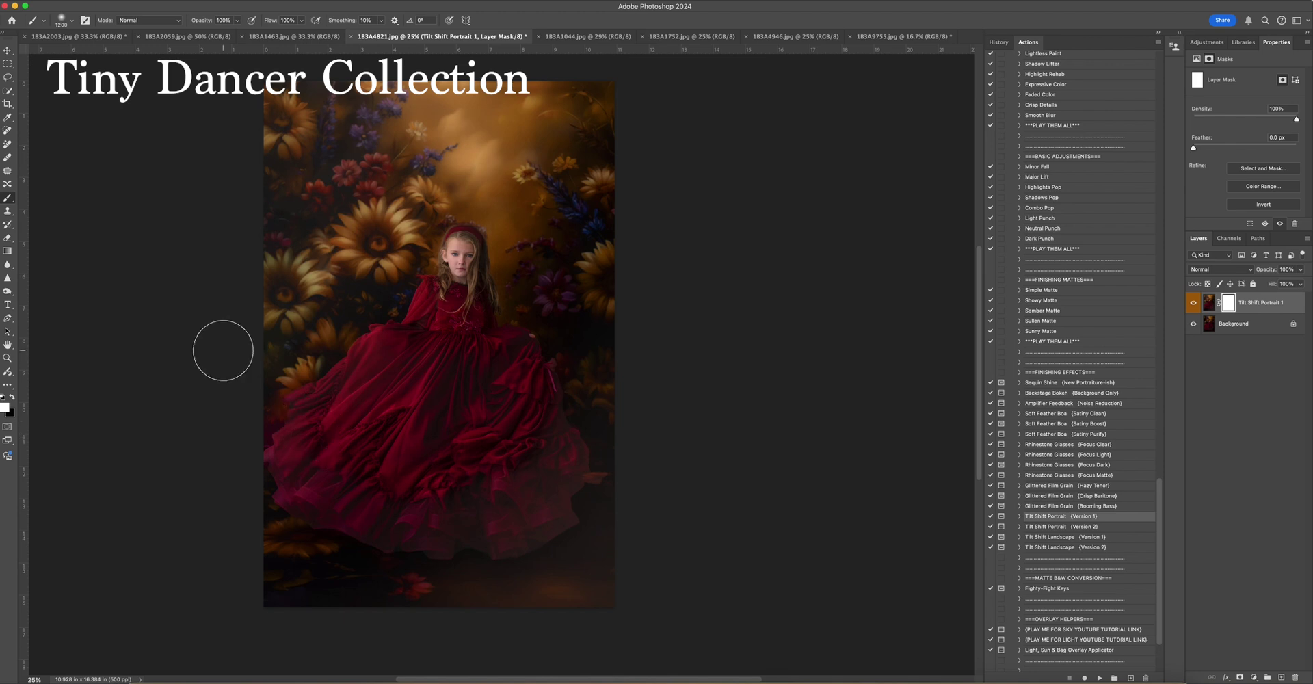
key(x)
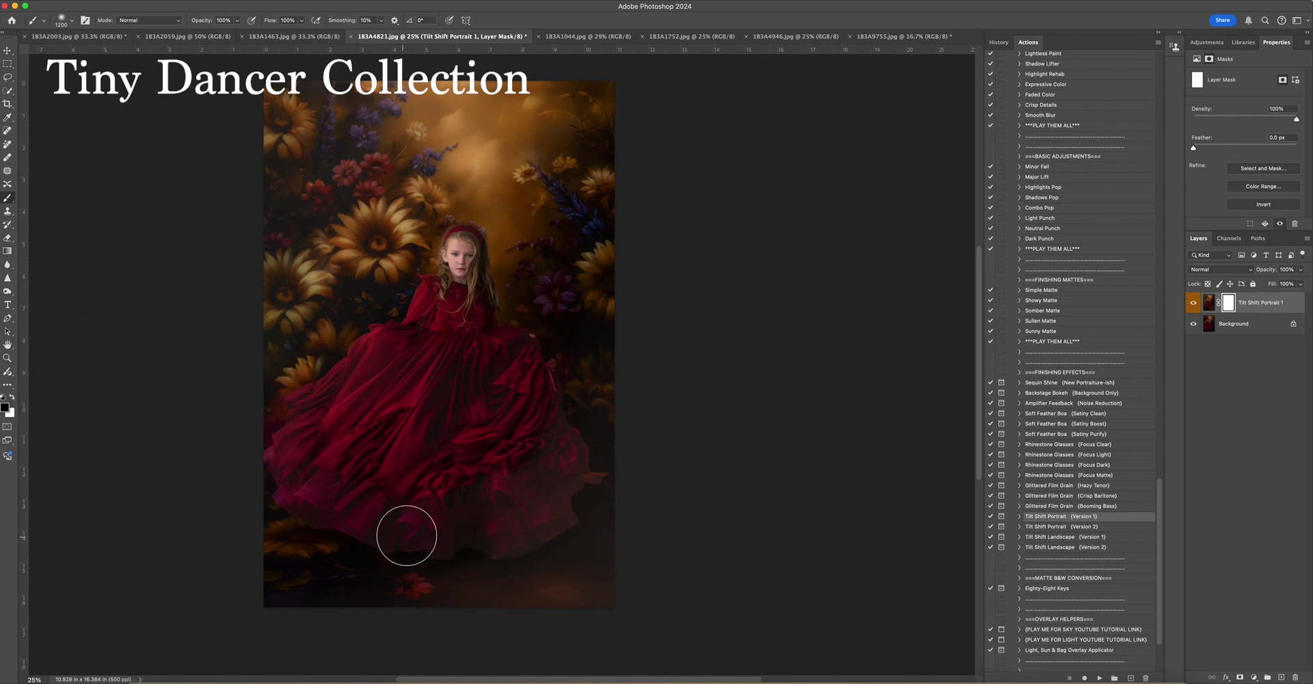
mouse_move(362, 544)
mouse_down()
mouse_move(566, 528)
mouse_move(619, 447)
mouse_move(474, 531)
mouse_up()
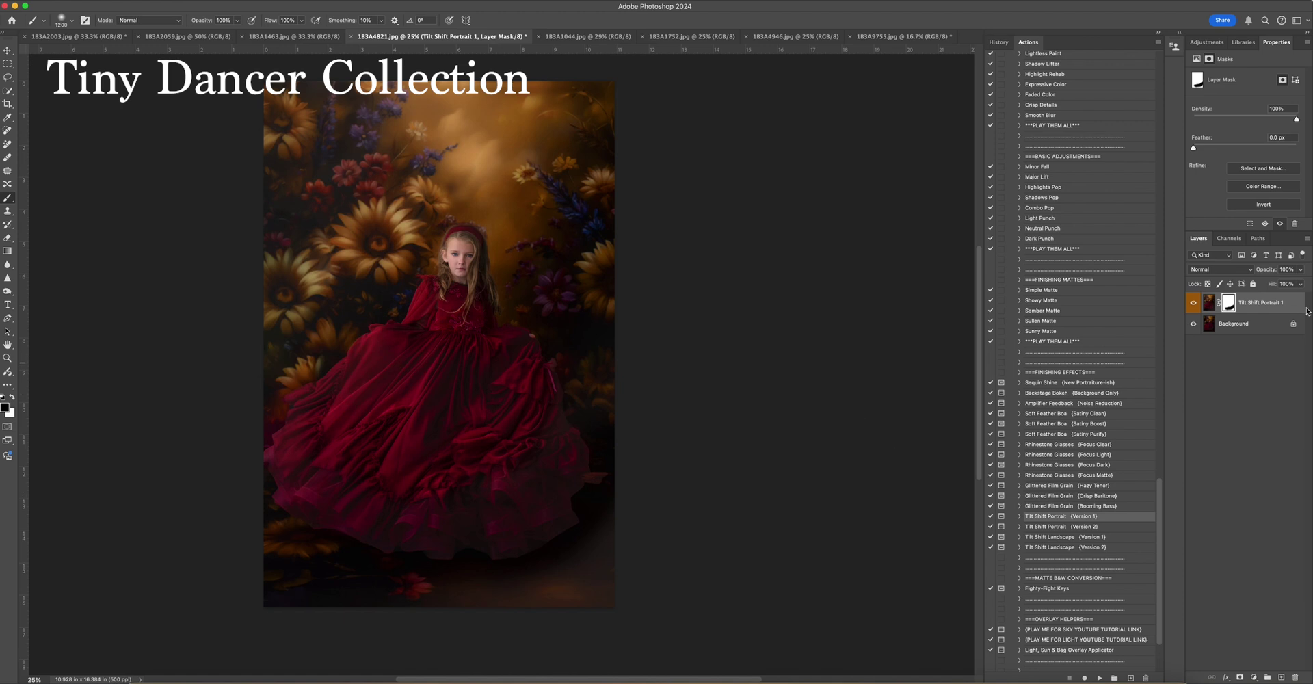
key(bracketright)
key(bracketright)
key(bracketright)
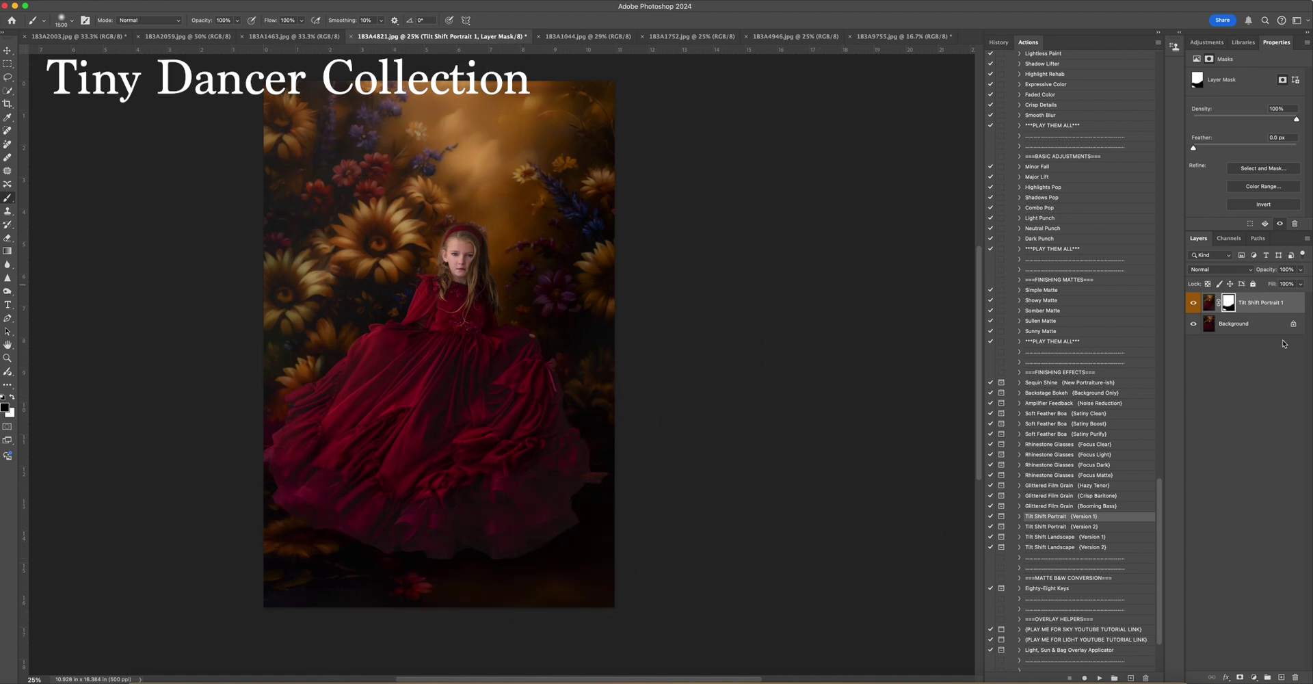
Compare the portrait with and without the masked Tilt Shift Portrait 1 effect, and leave the layer hidden.
click(1194, 302)
click(1193, 303)
click(1194, 302)
click(1194, 302)
click(1194, 303)
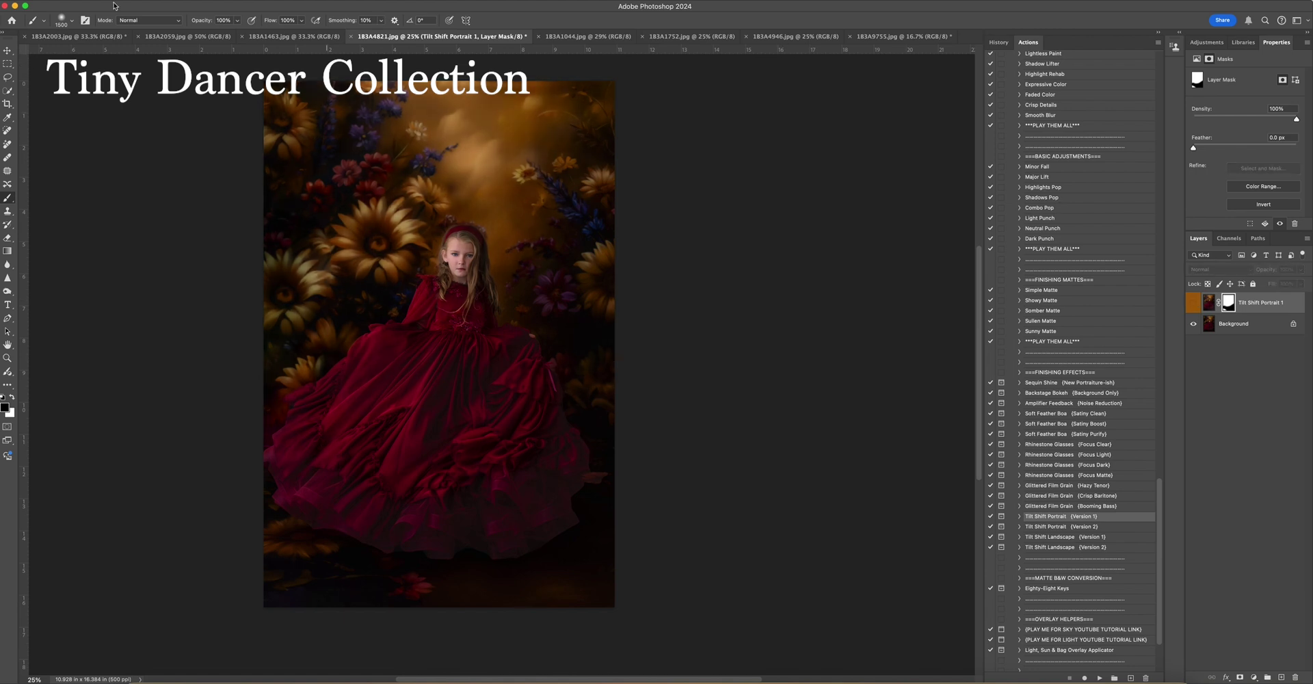
Look over the open images 183A2003.jpg, 183A2059.jpg and 183A1463.jpg, and return to 183A4821.jpg.
click(96, 41)
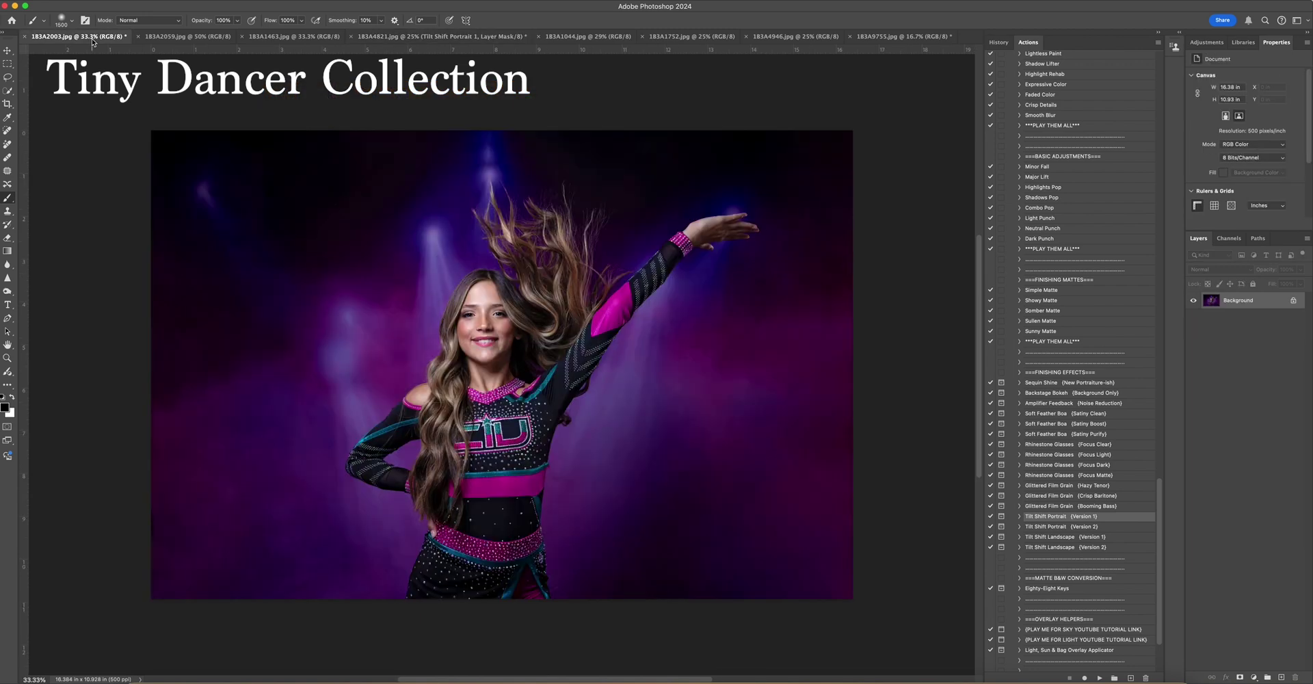
click(176, 39)
click(284, 39)
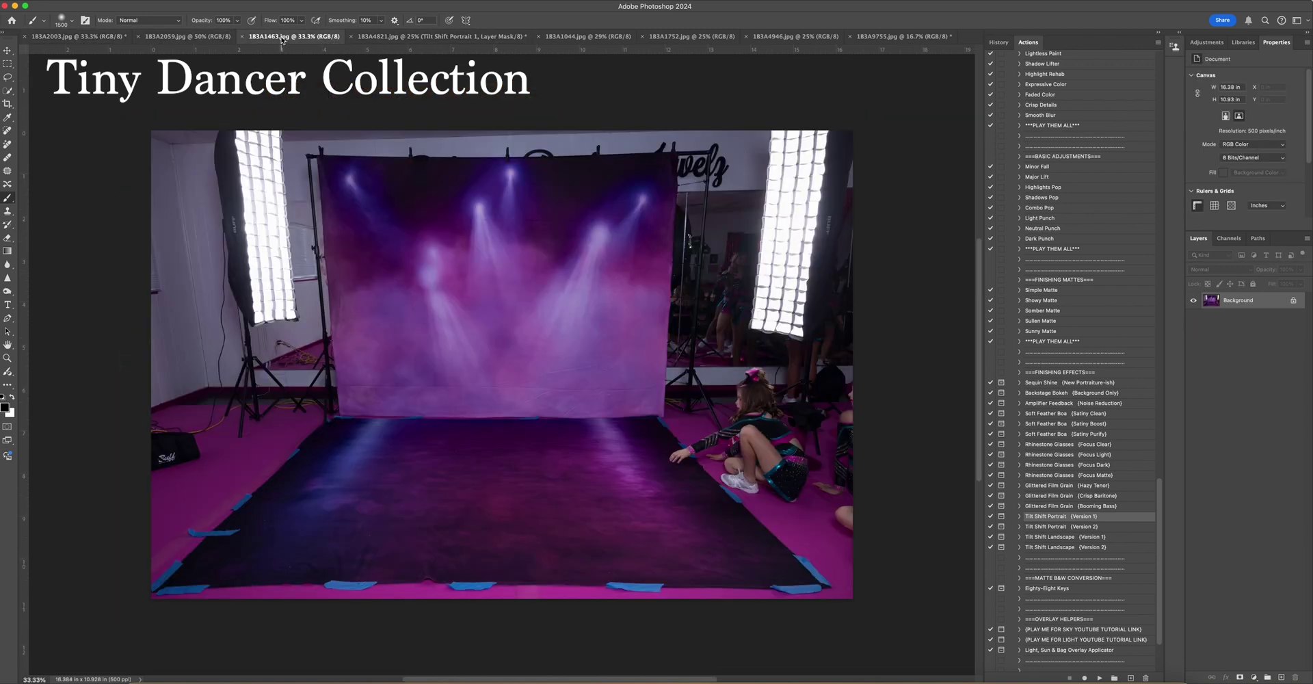
click(368, 39)
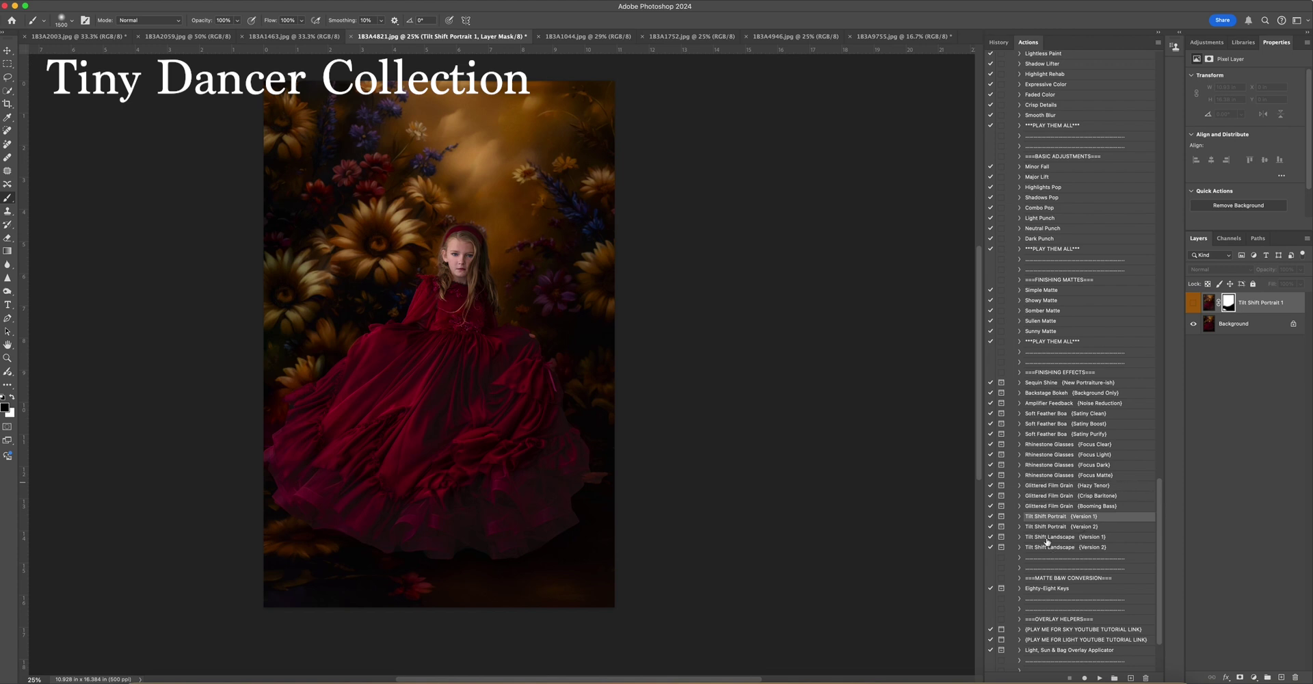
Collapse the GTG - Tiny Dancer Collection action set and flatten the portrait.
scroll(1082, 472, up, 20)
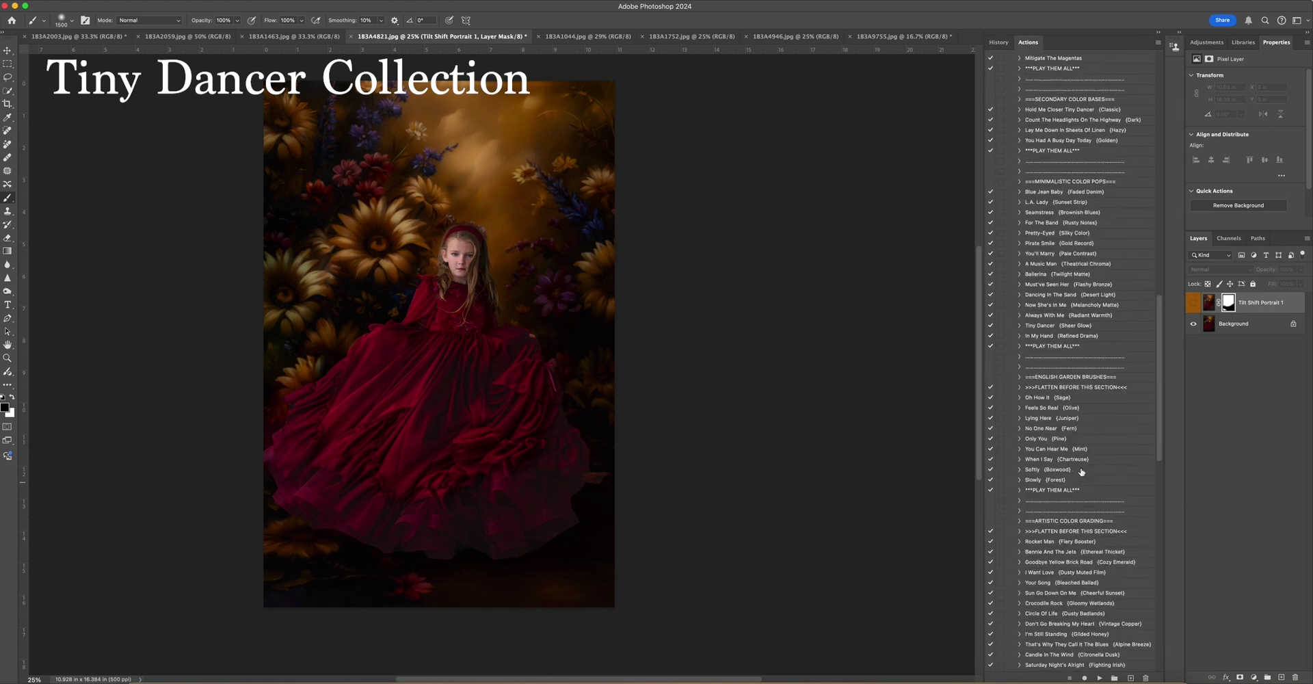
click(1011, 200)
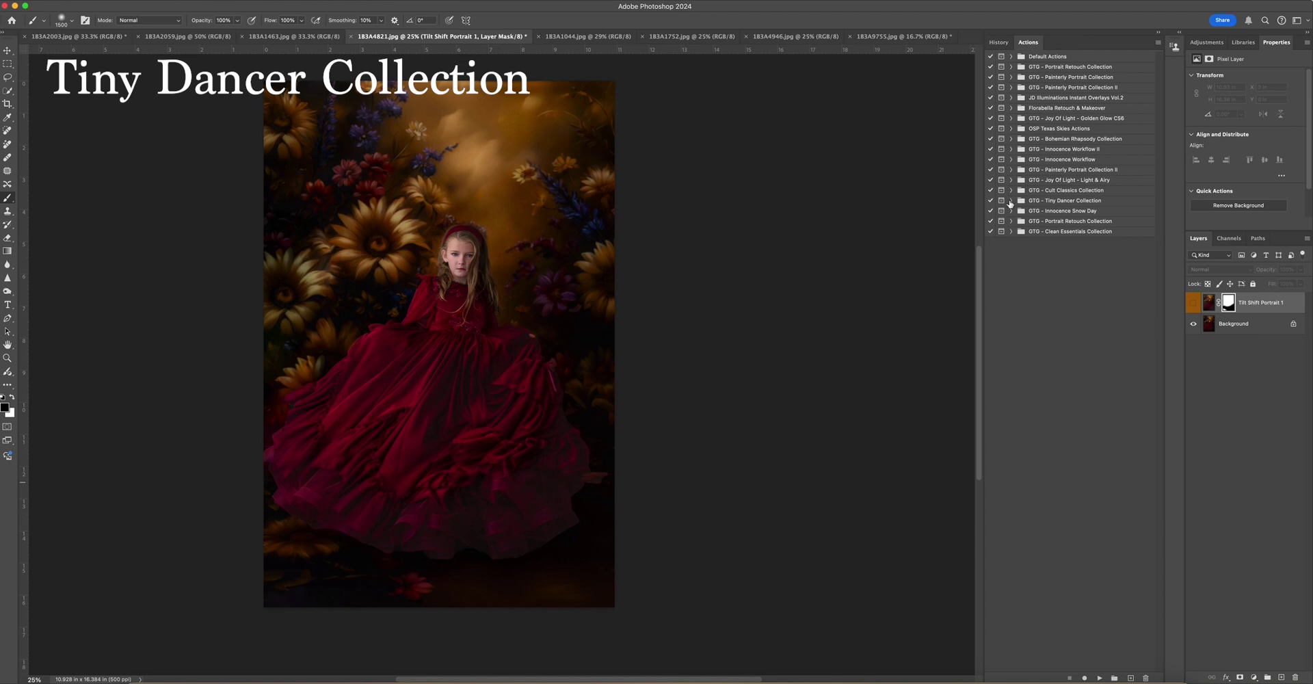
key(super+equal)
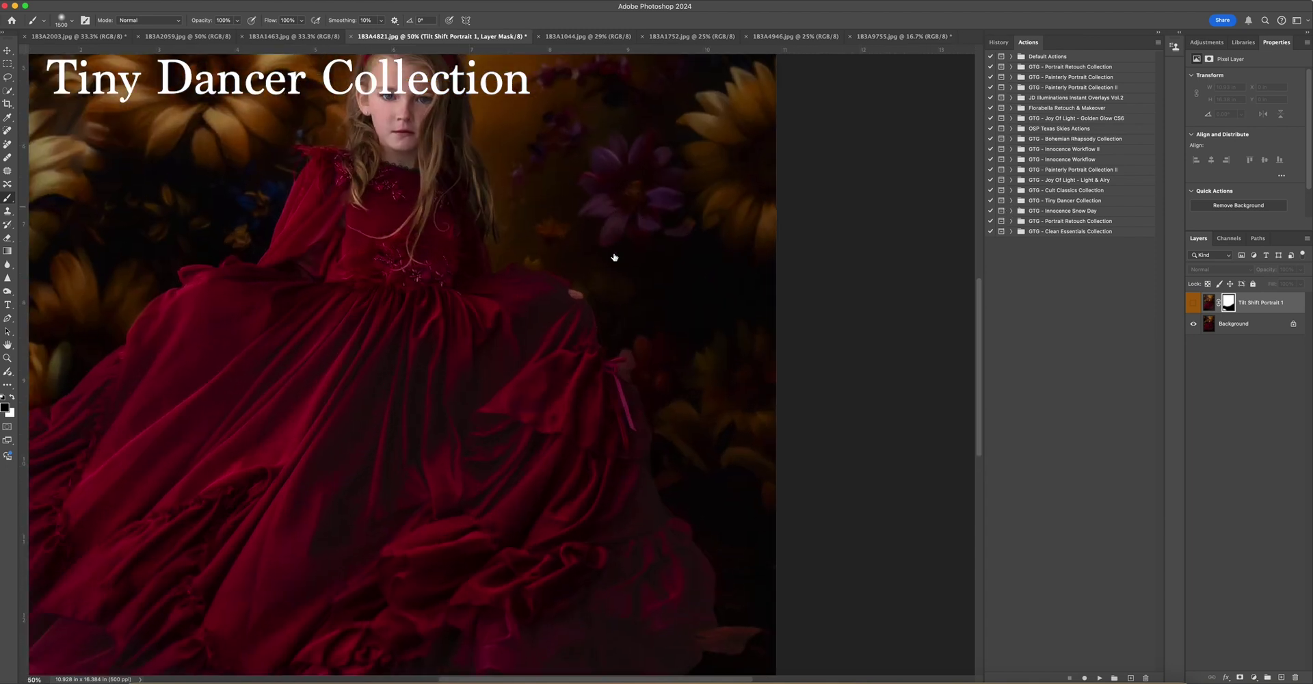
key(super+equal)
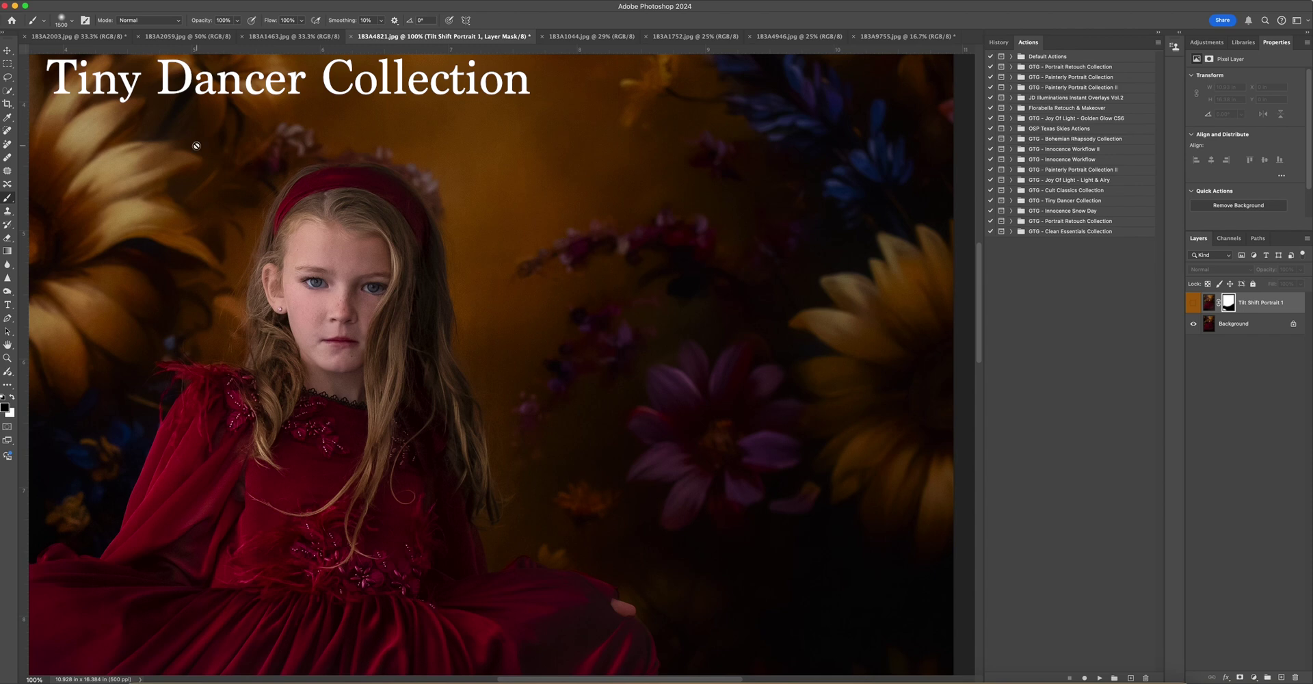
click(175, 0)
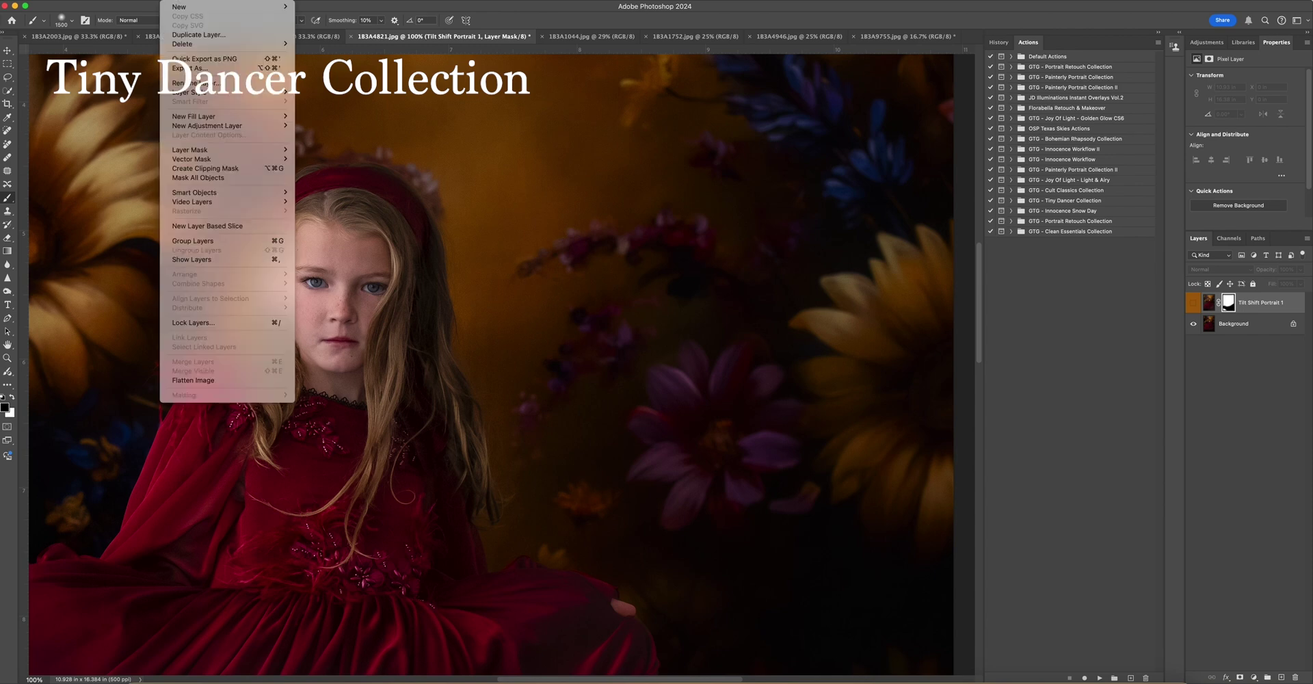
click(226, 380)
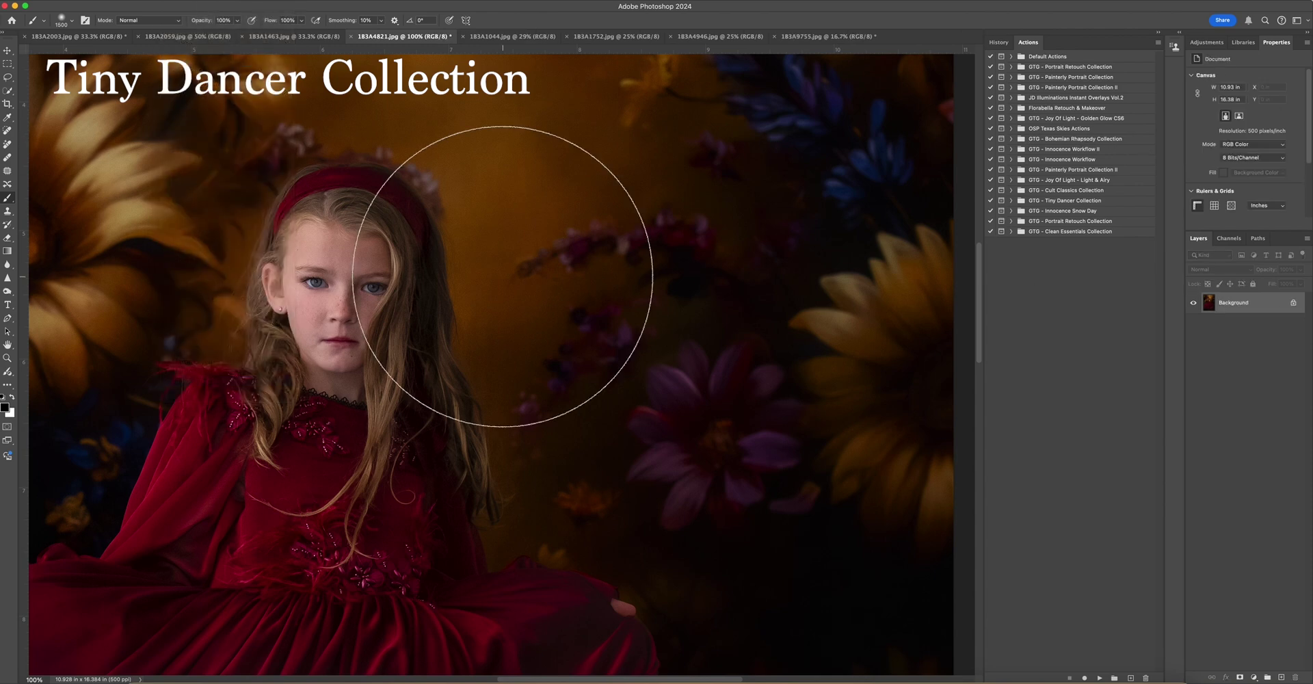
Expand the GTG - Portrait Retouch Collection action set and play its Ransack the Reds skin cast corrector.
key(super+equal)
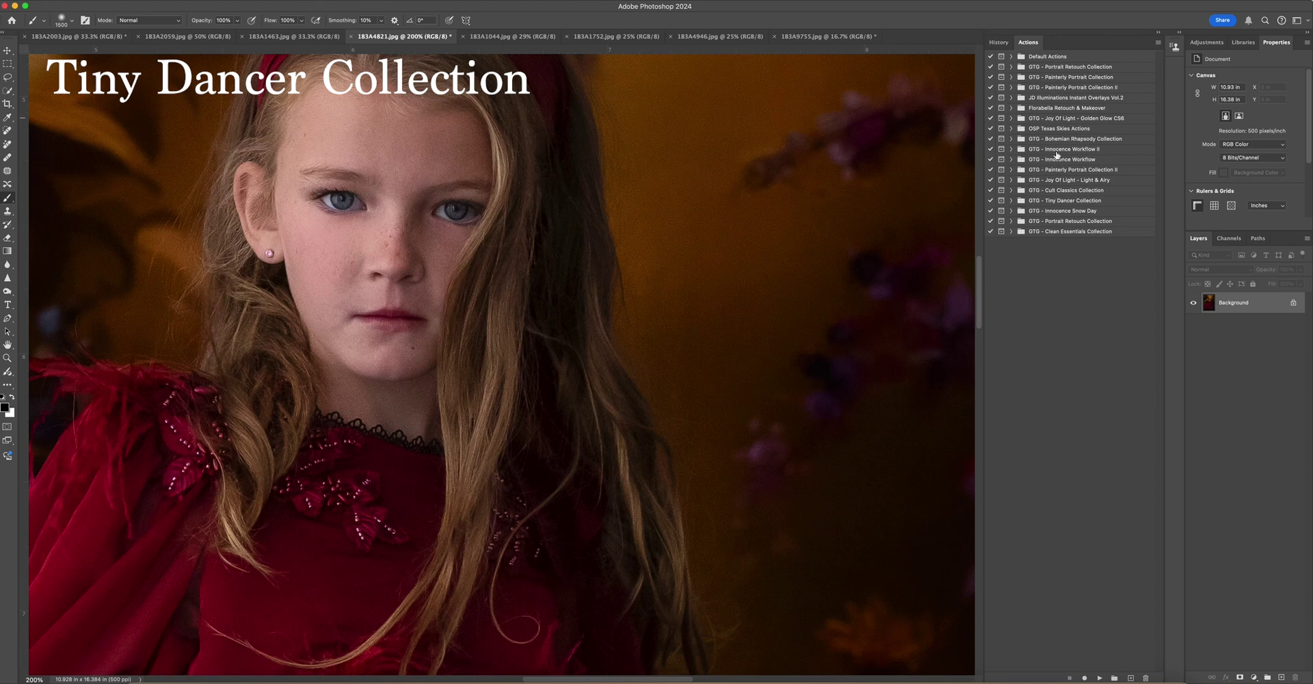
click(1012, 222)
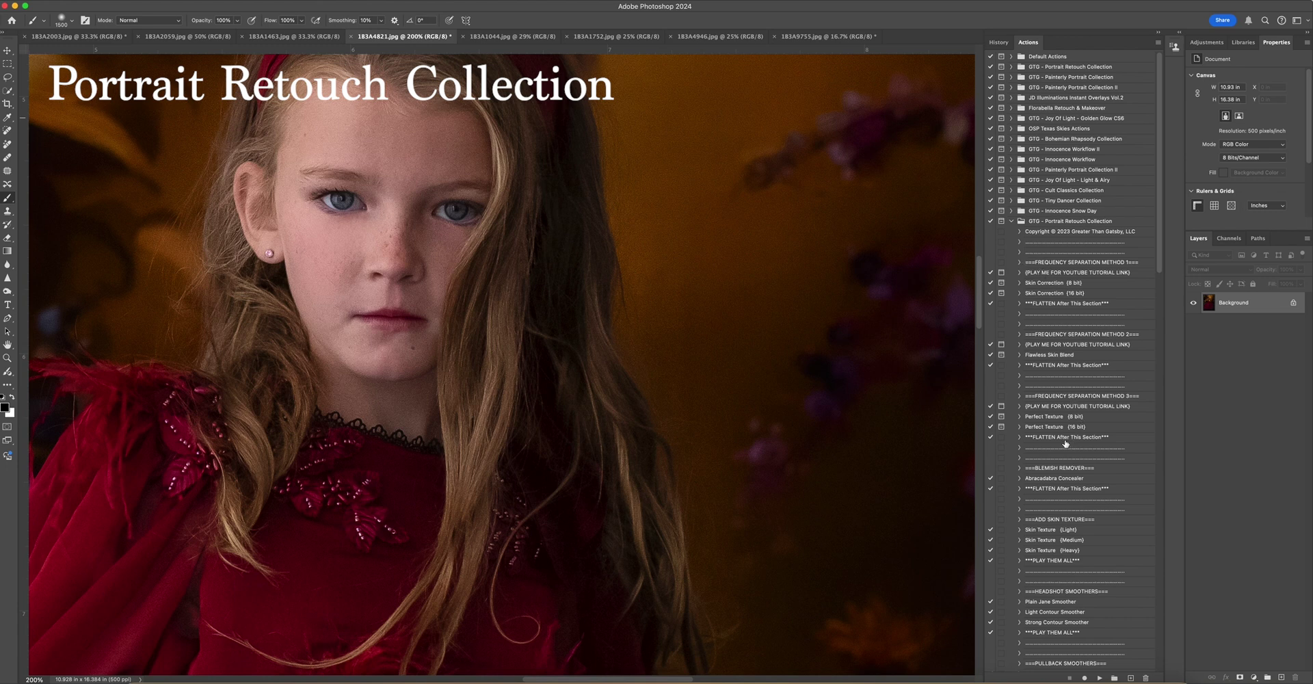
scroll(1065, 442, down, 12)
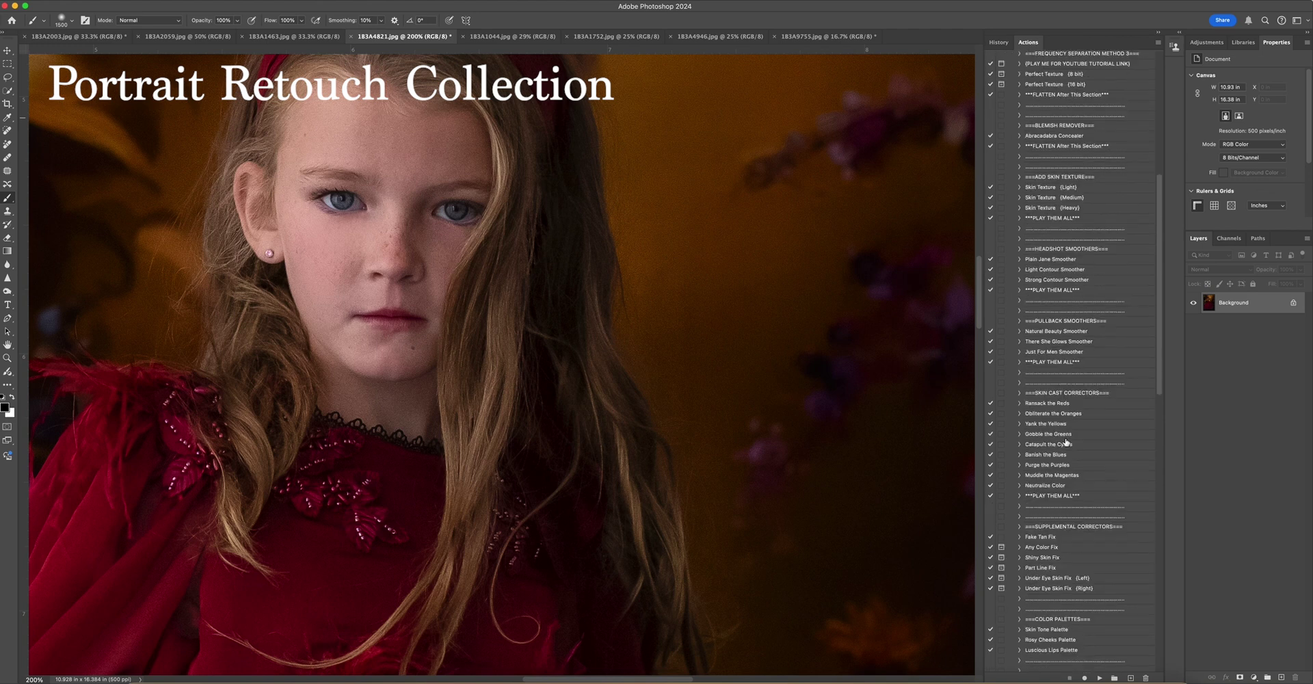
scroll(1066, 443, down, 1)
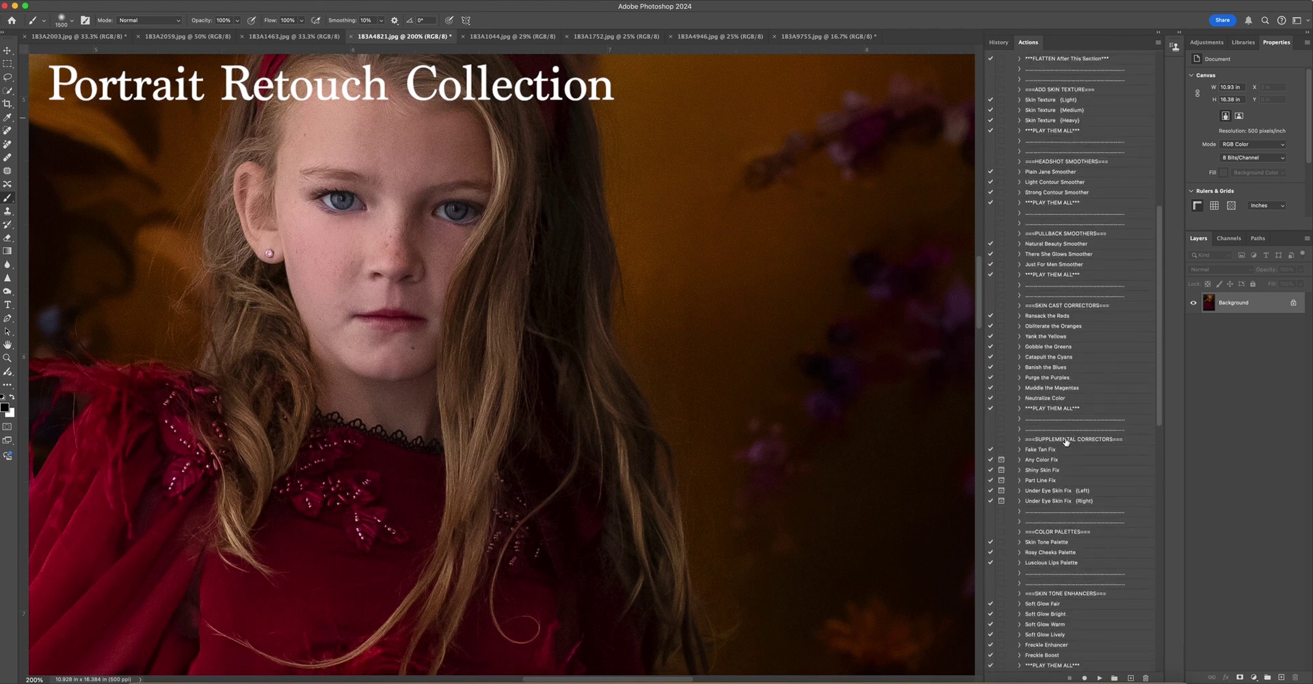
scroll(1065, 443, down, 7)
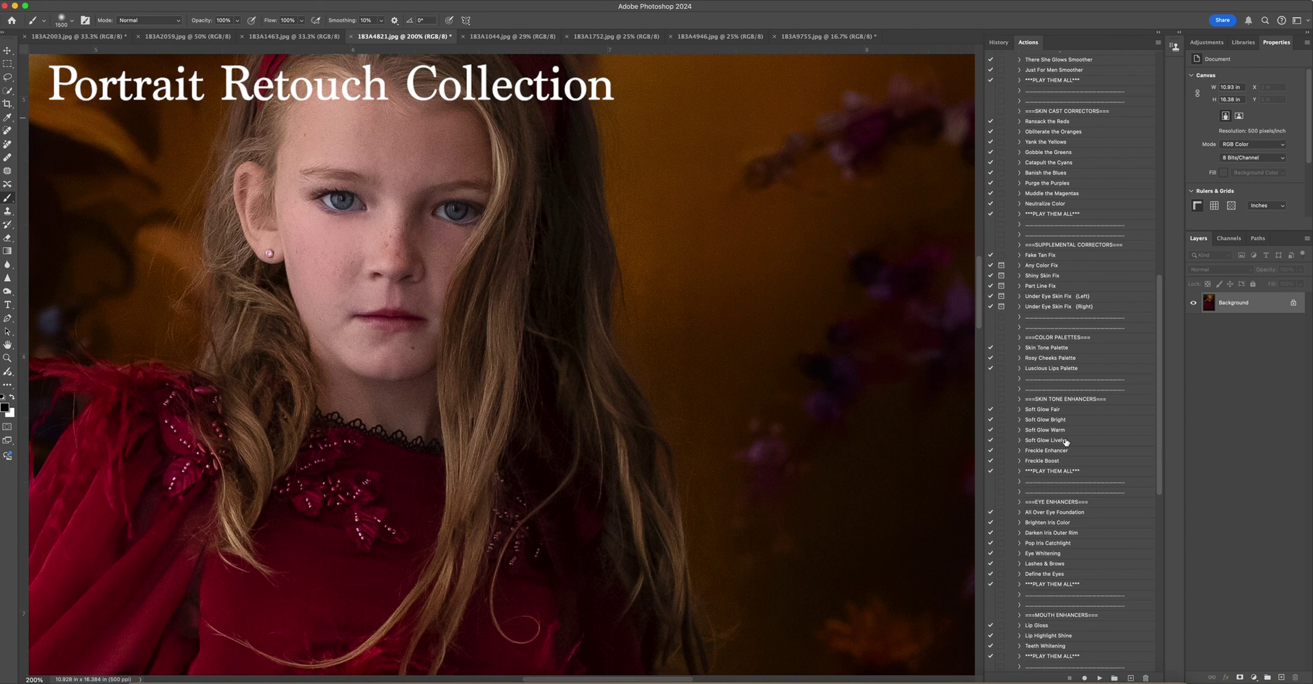
key(super+minus)
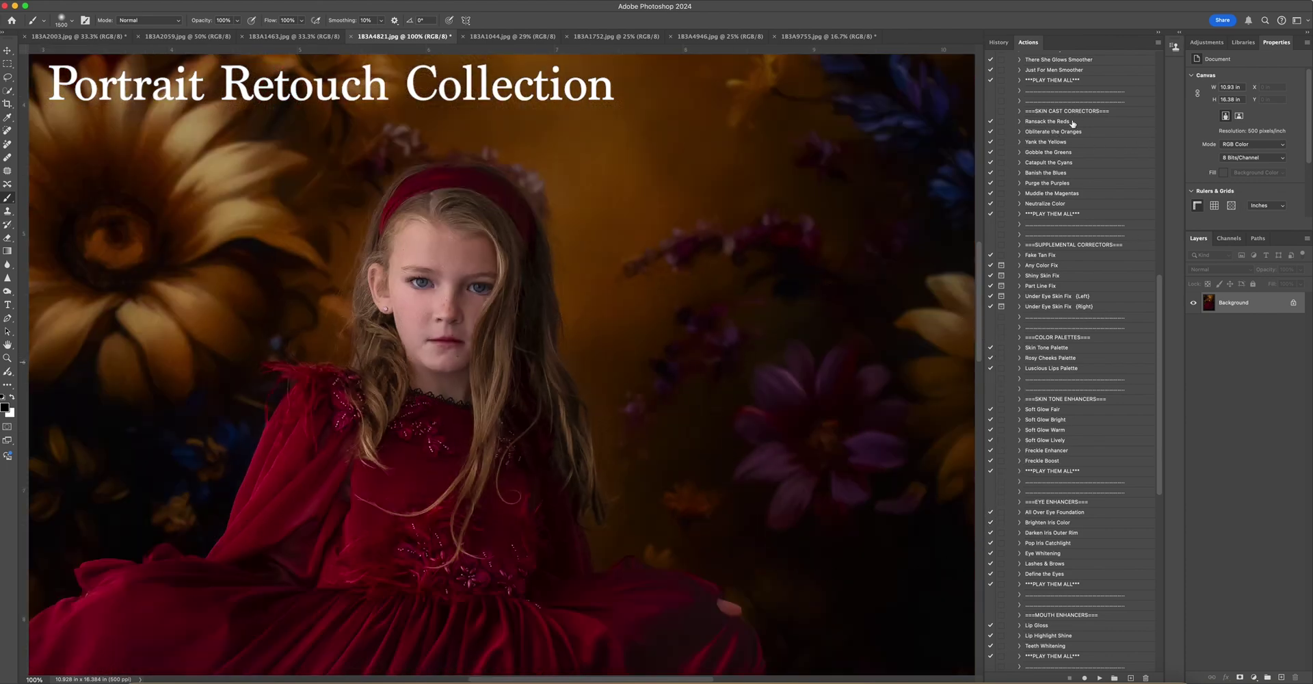
scroll(1073, 124, up, 1)
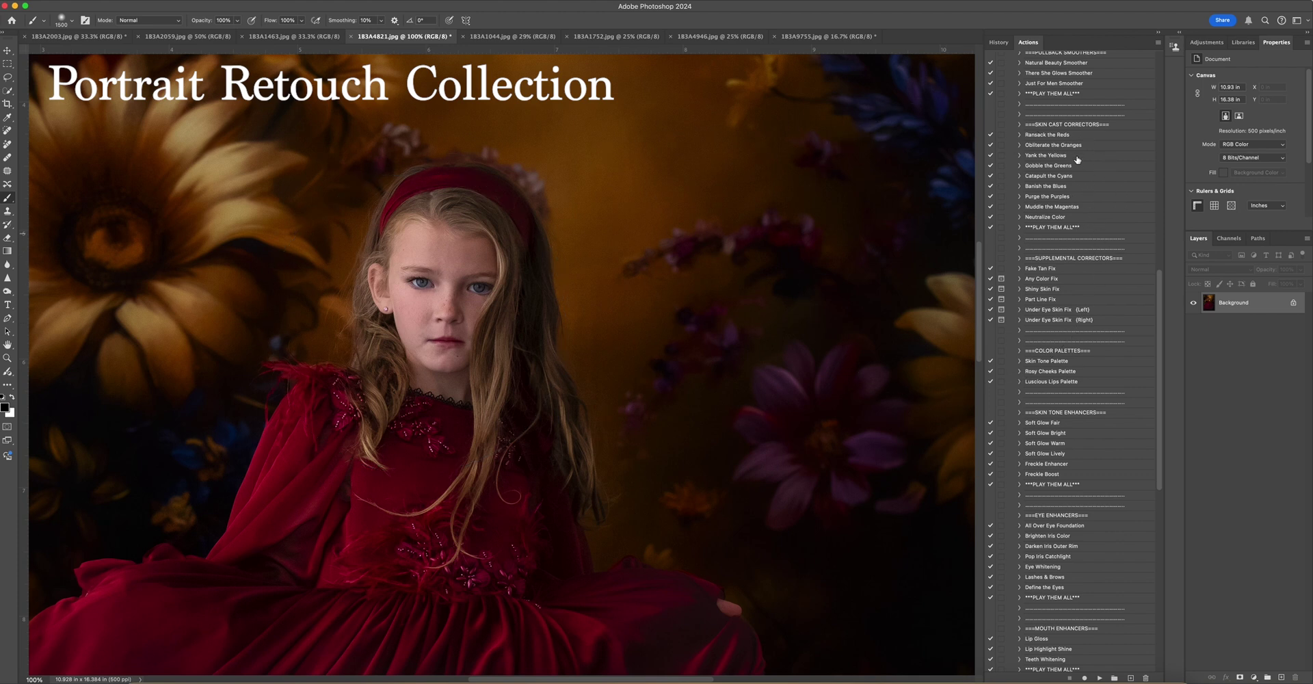
click(1064, 137)
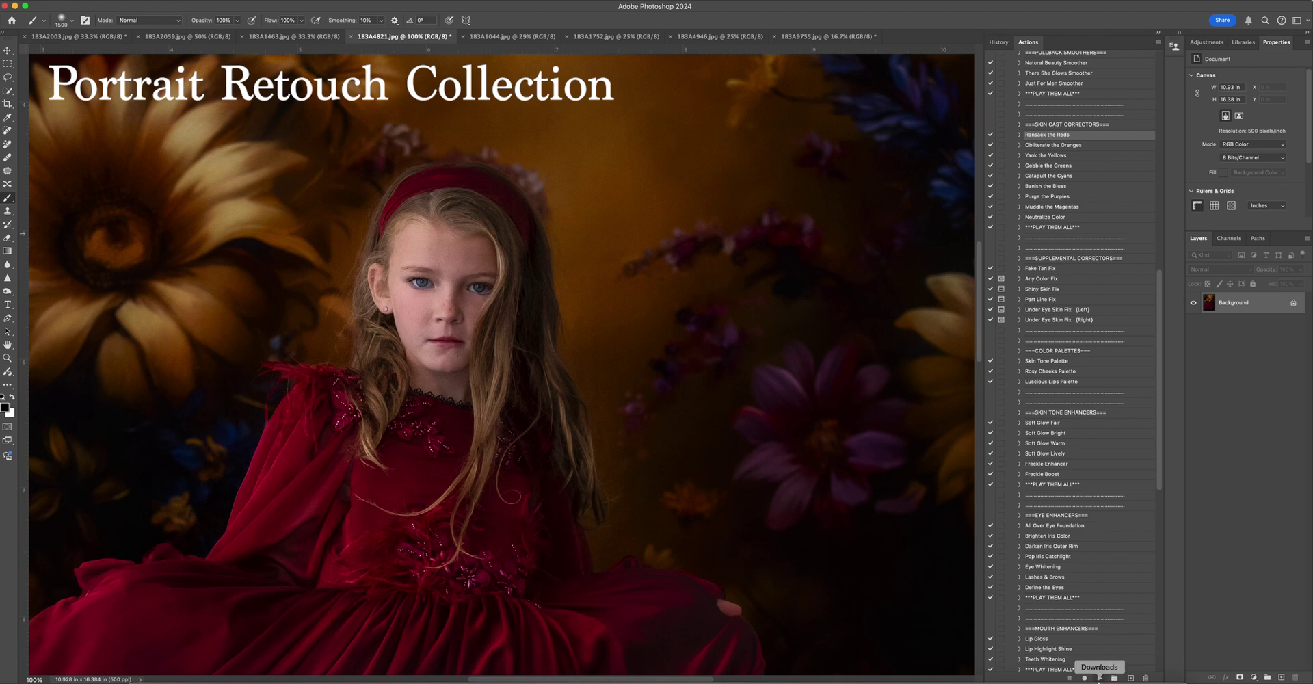
click(1099, 678)
Paint white on the Ransack the Reds mask over the girl's face with a 175 px brush.
key(bracketleft)
key(bracketleft)
key(bracketleft)
key(bracketleft)
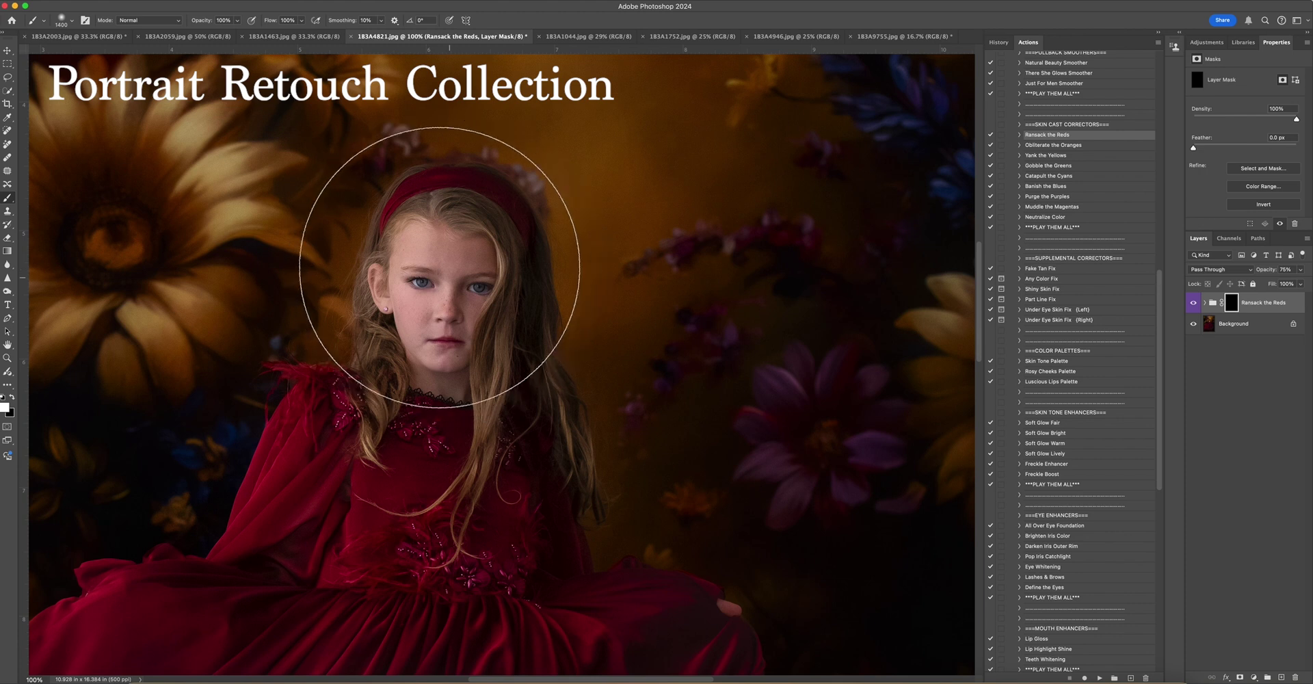
key(bracketleft)
key(bracketleft)
key(bracketleft)
key(bracketleft)
key(bracketleft)
key(bracketleft)
key(bracketleft)
key(bracketleft)
key(bracketleft)
key(bracketleft)
key(bracketleft)
key(bracketleft)
key(bracketleft)
key(bracketleft)
key(bracketleft)
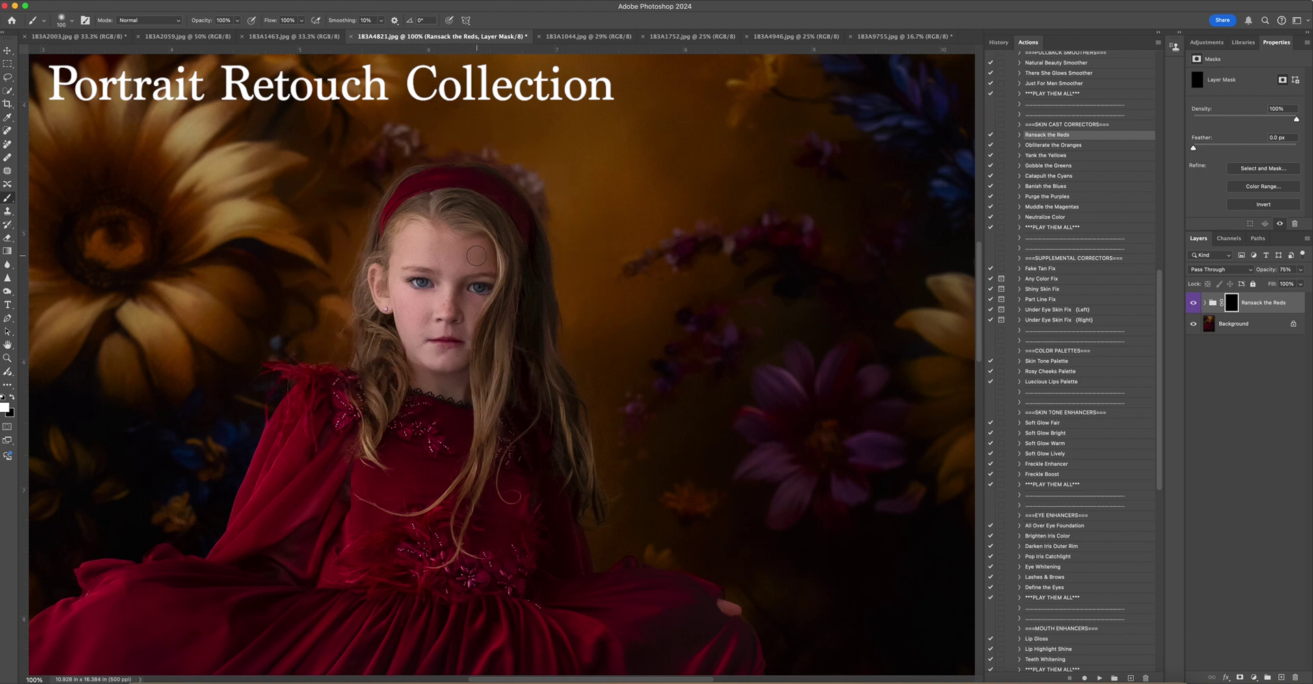
key(bracketright)
key(bracketright)
key(bracketright)
key(bracketright)
key(bracketright)
key(bracketright)
key(bracketright)
key(bracketright)
key(bracketright)
mouse_move(416, 244)
mouse_down()
mouse_move(444, 257)
mouse_move(449, 279)
mouse_move(445, 300)
mouse_move(415, 310)
mouse_move(469, 303)
mouse_move(417, 316)
mouse_move(417, 345)
mouse_move(456, 366)
mouse_move(418, 371)
mouse_move(480, 267)
mouse_move(431, 318)
mouse_move(452, 283)
mouse_up()
key(super+minus)
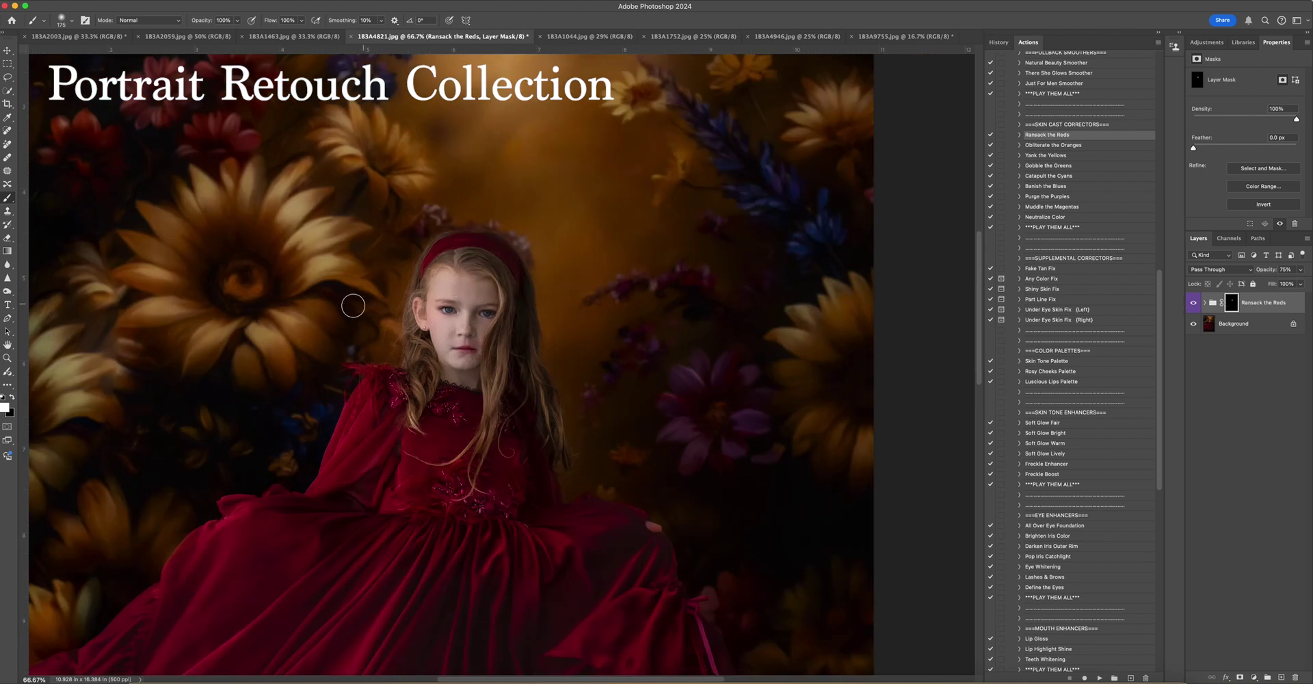
Set the Ransack the Reds group's opacity to 35%.
click(1301, 269)
drag(1295, 284, 1276, 285)
click(1212, 296)
Paint the face area of the Ransack the Reds mask black with an enlarged brush, and preview the effect image-wide by temporarily inverting the mask.
key(bracketright)
click(11, 398)
key(bracketright)
key(bracketright)
key(bracketright)
key(bracketright)
key(bracketright)
key(bracketright)
key(bracketright)
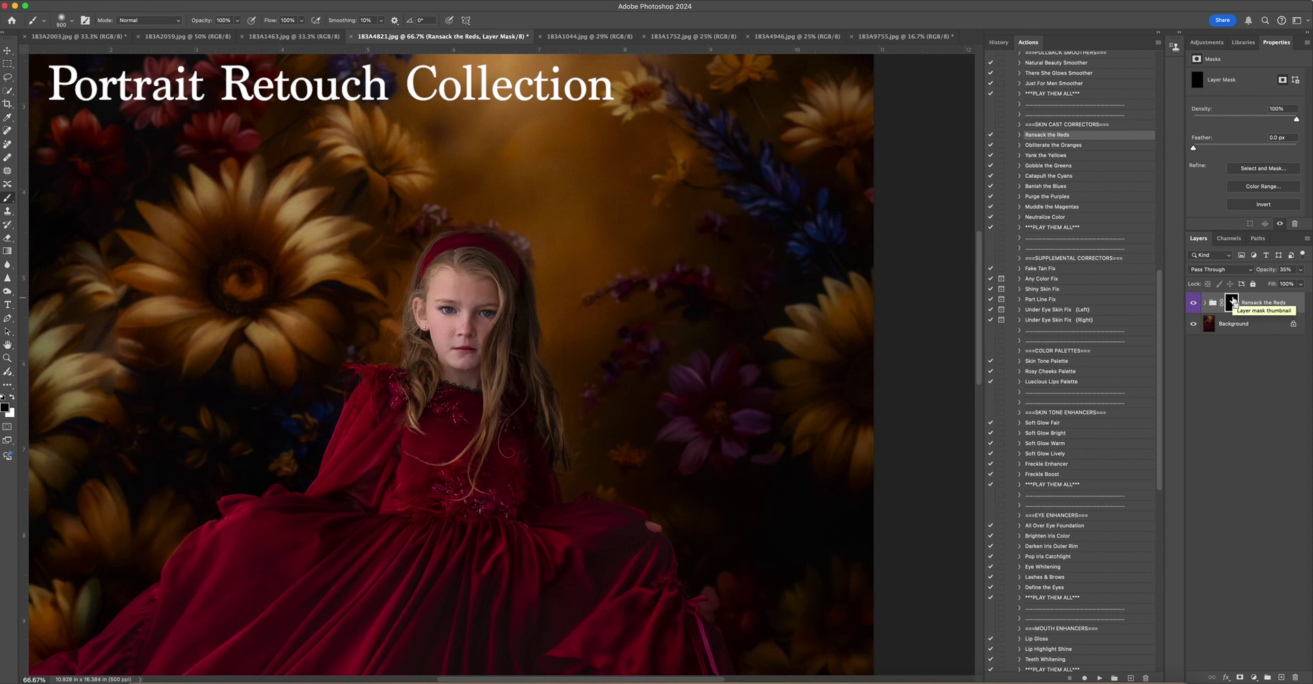
key(super+i)
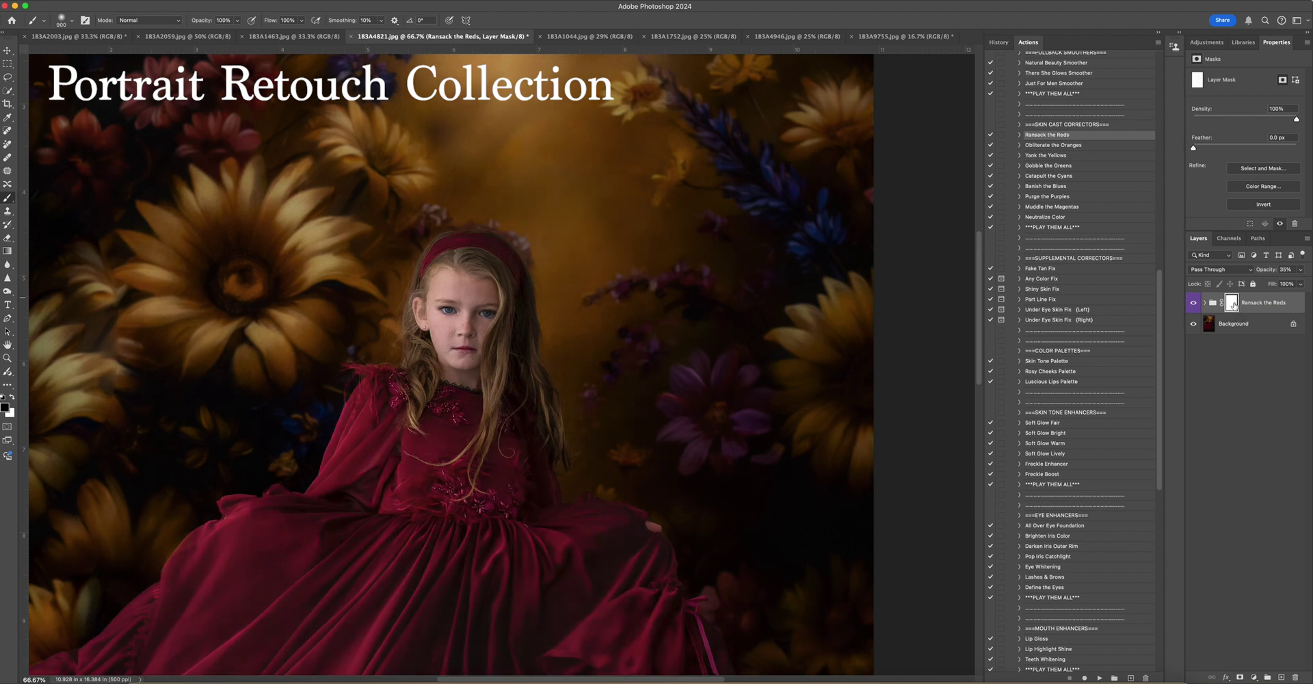
key(super+i)
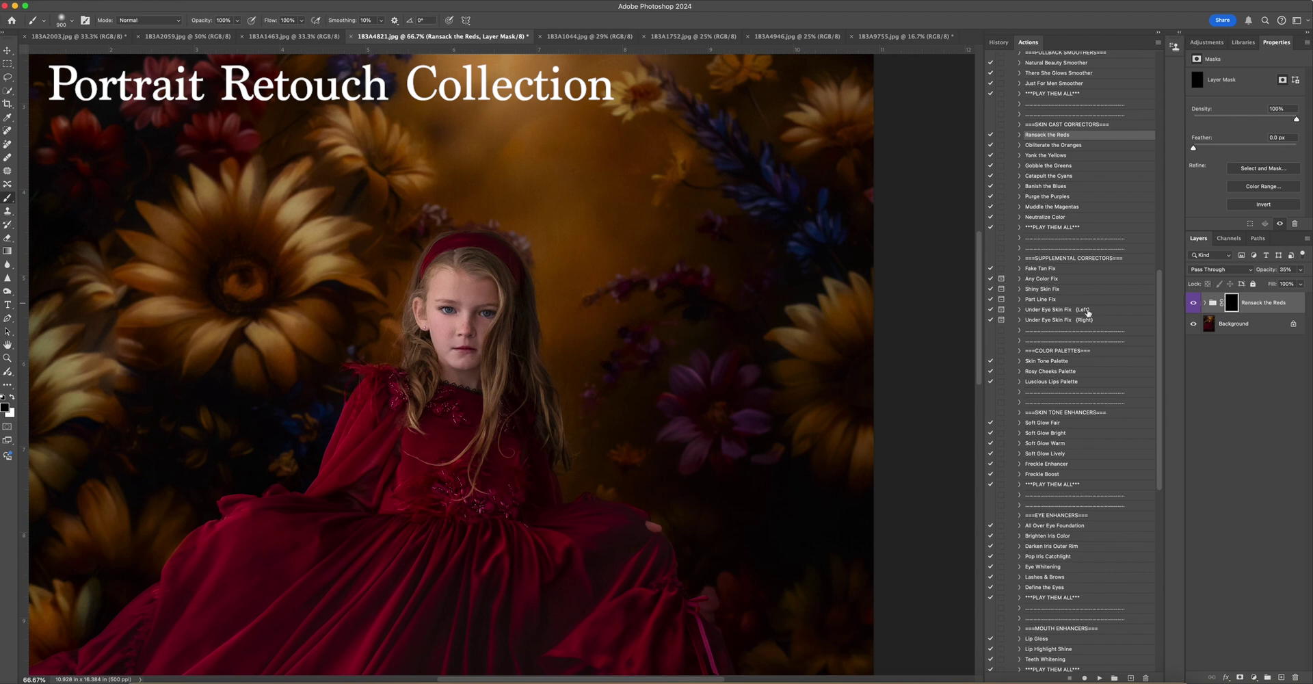
Select the Fake Tan Fix action among the supplemental correctors, and merge the visible layers into the background.
scroll(1088, 313, up, 3)
scroll(1088, 313, up, 2)
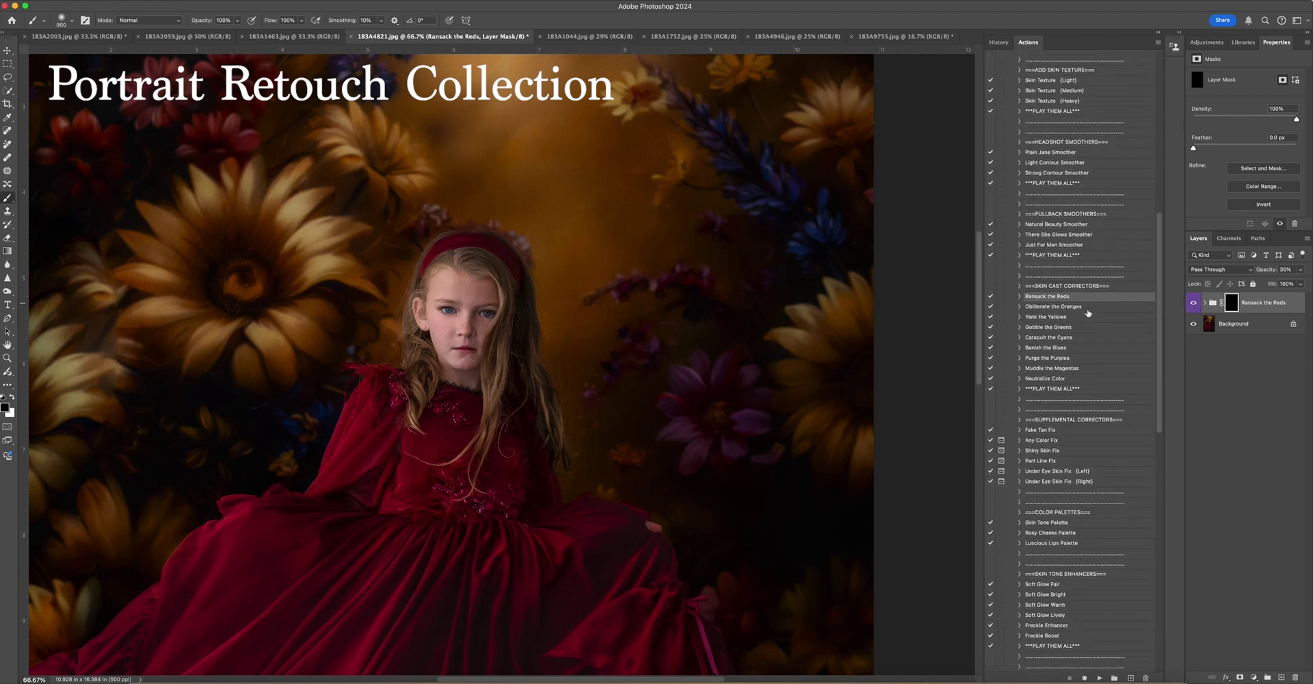
scroll(1088, 313, down, 3)
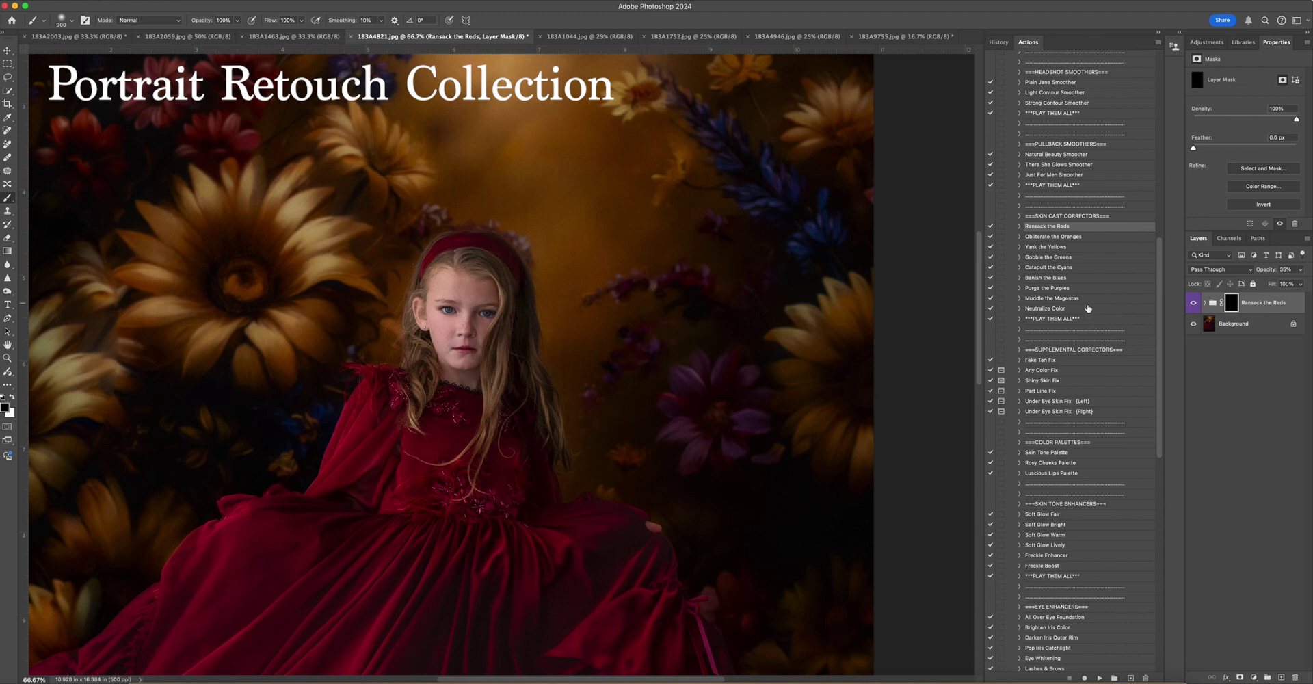
scroll(1088, 309, down, 2)
scroll(1088, 309, down, 4)
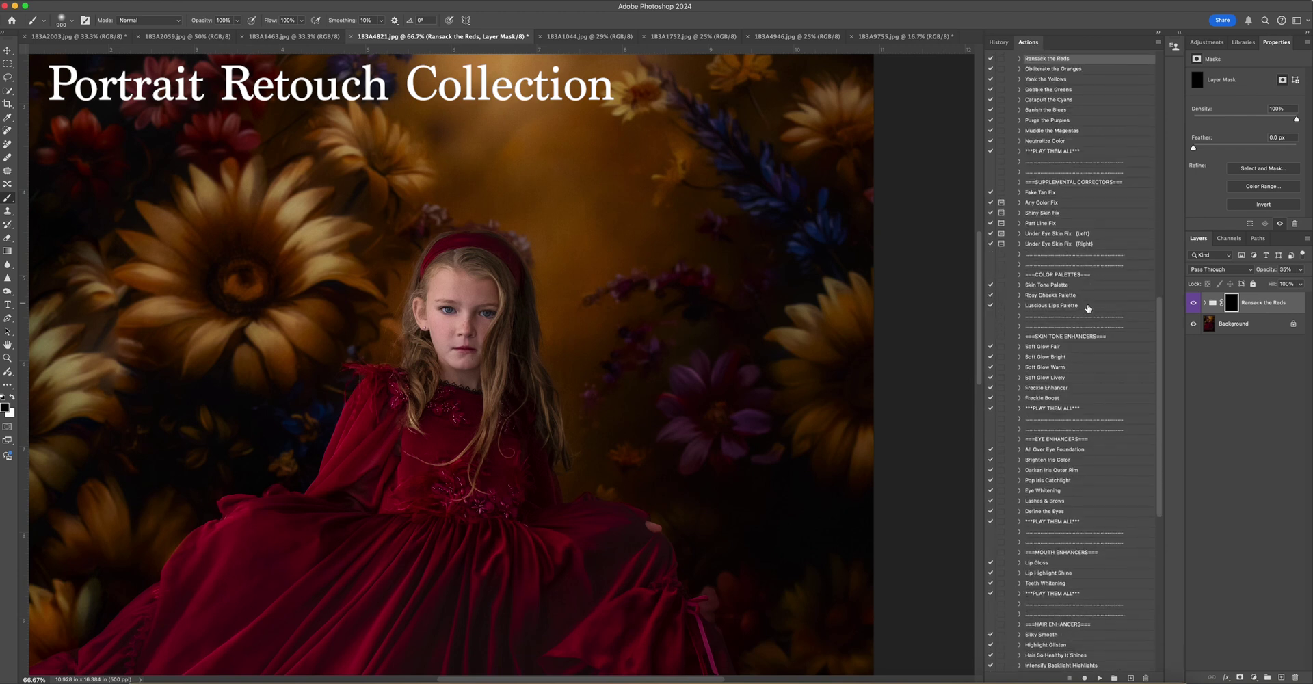
scroll(1053, 195, down, 1)
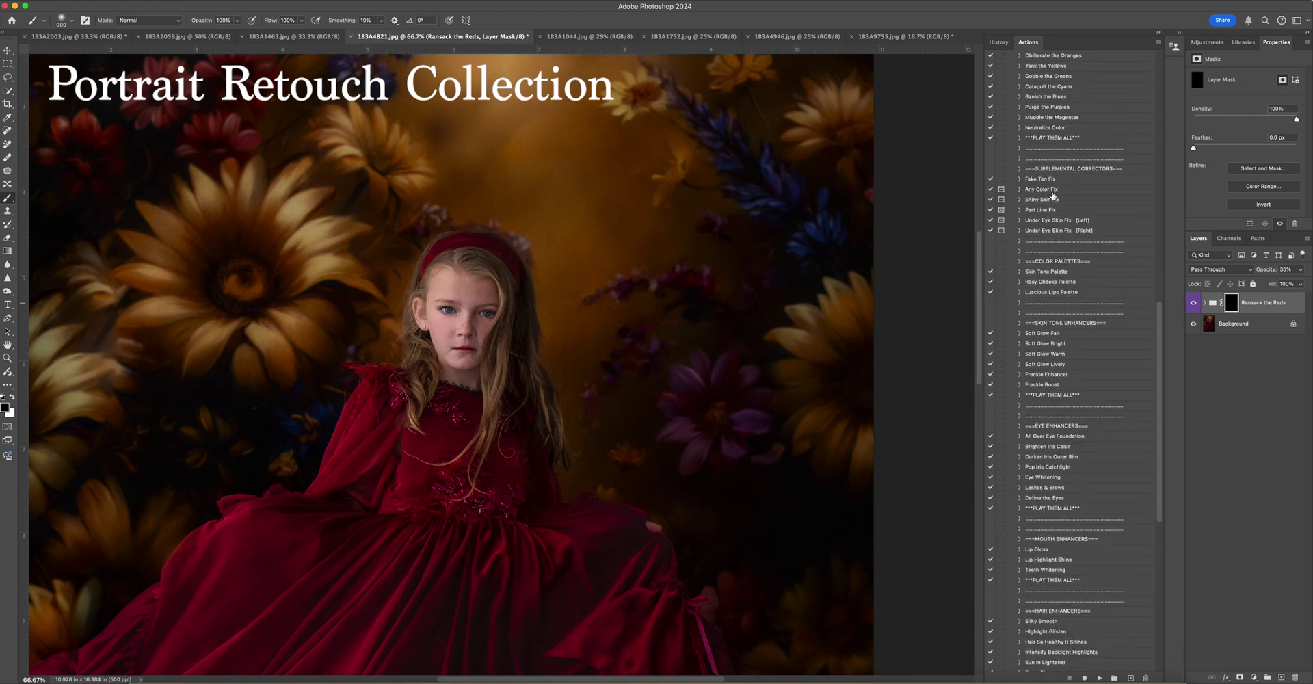
click(1063, 179)
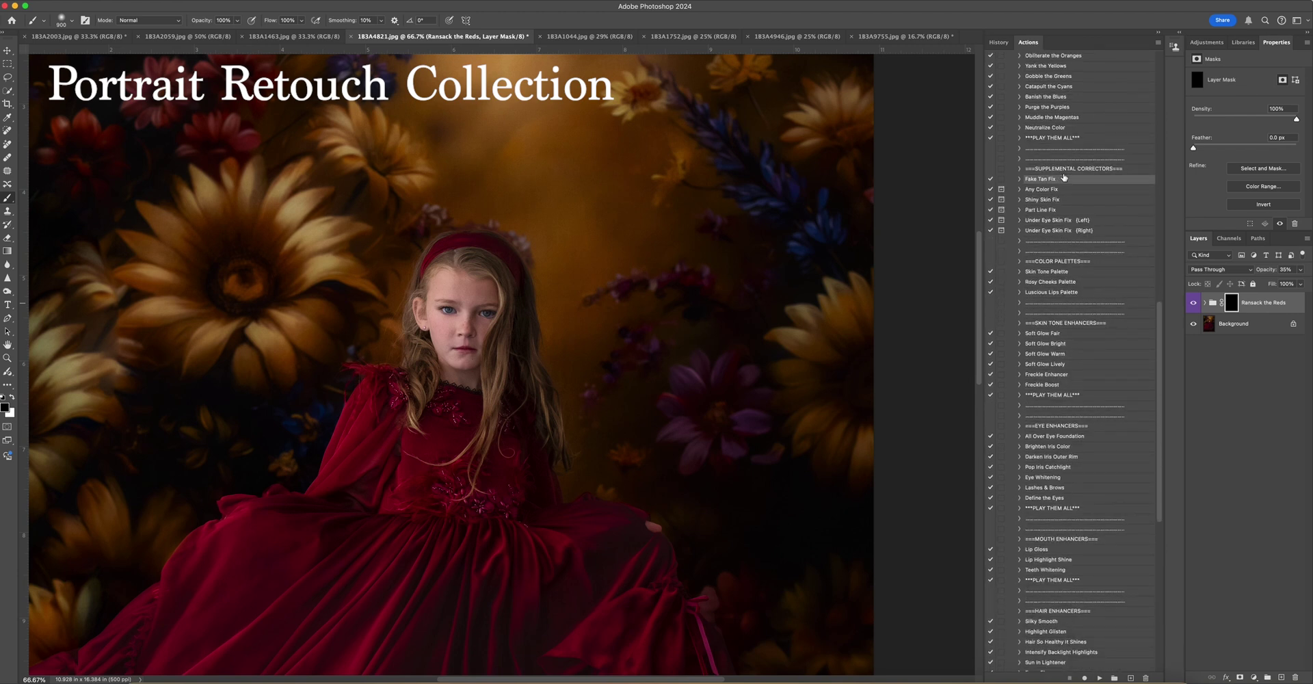
click(176, 0)
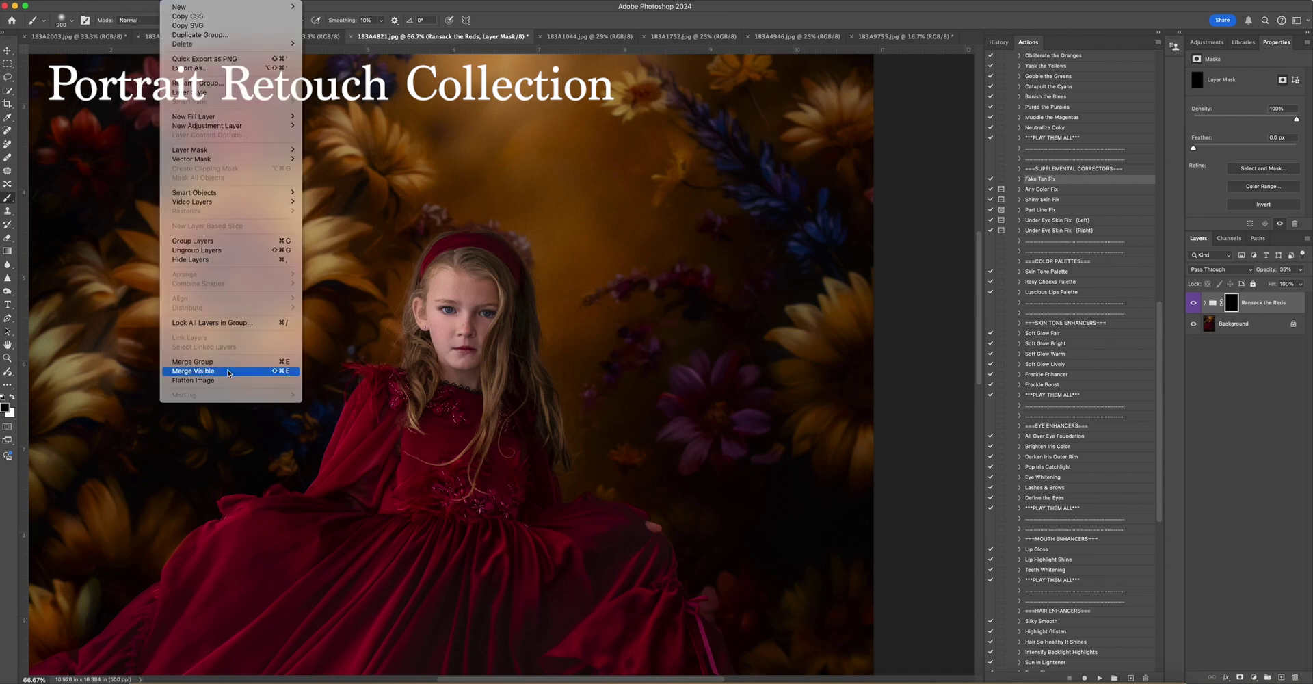
click(228, 371)
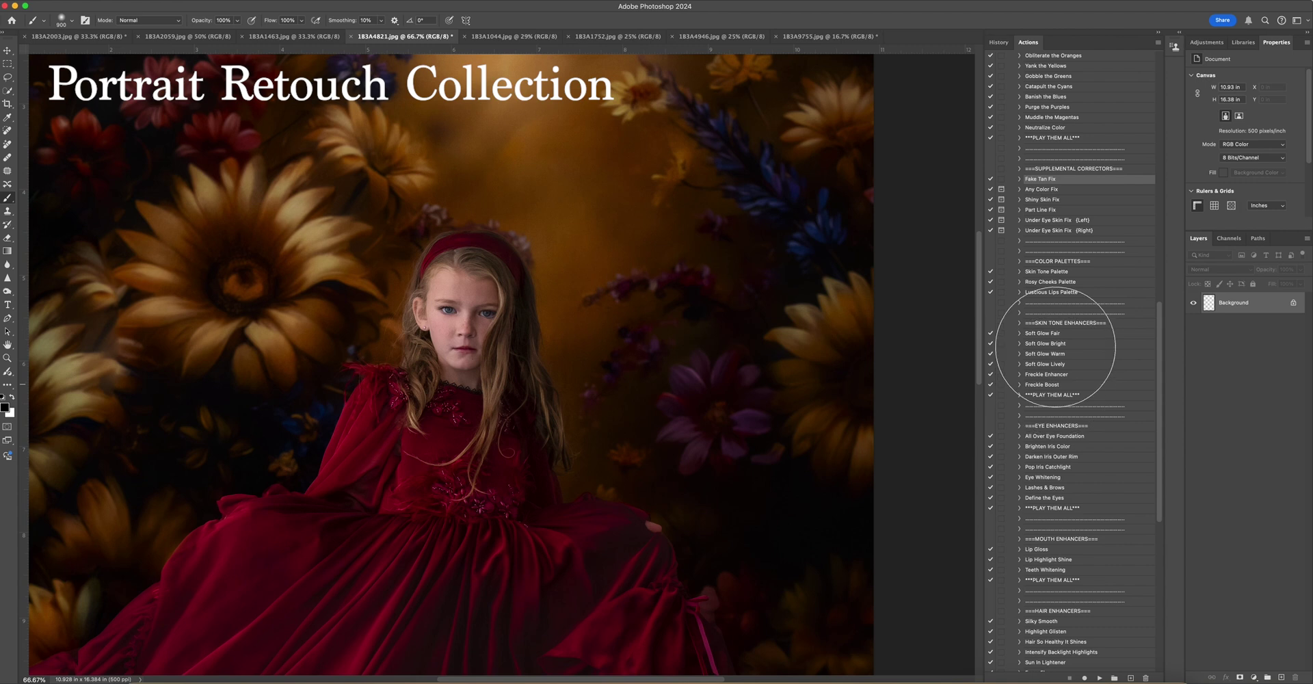
Play the Soft Glow Warm action and paint white on its mask over the girl's face with a 175 px brush.
click(1068, 353)
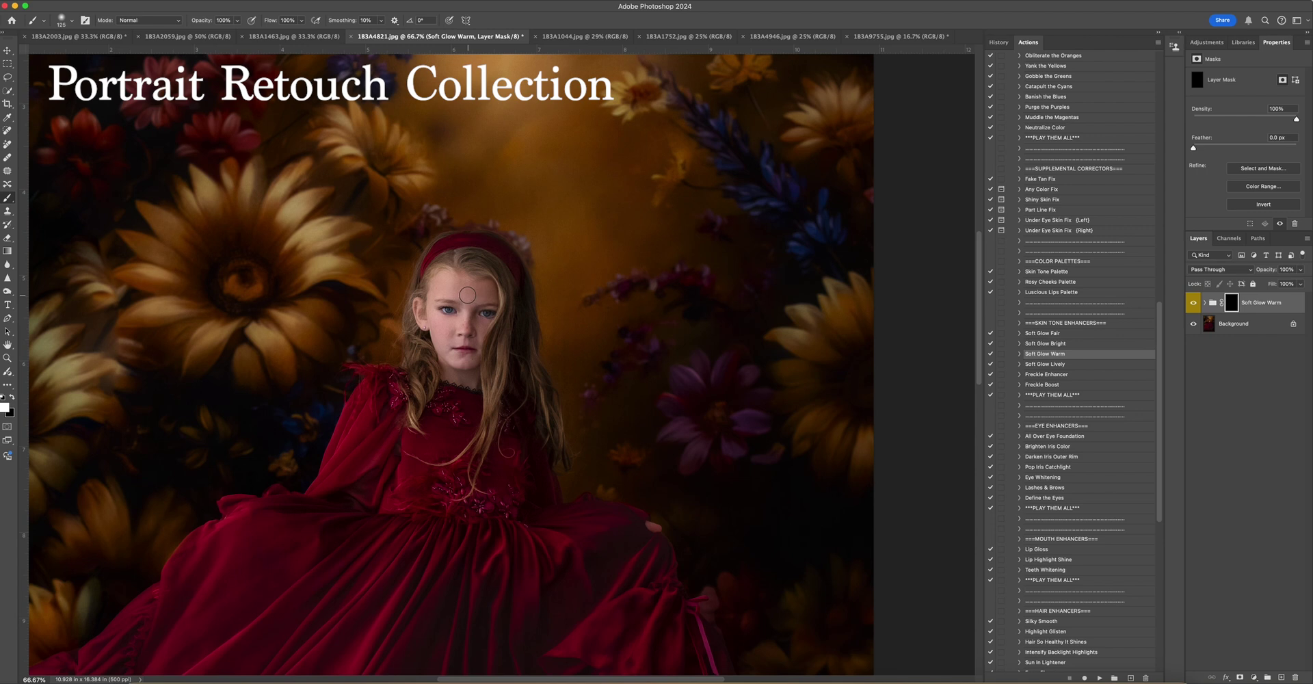
key(bracketright)
key(bracketright)
mouse_move(465, 316)
mouse_down()
mouse_move(450, 326)
mouse_move(457, 363)
mouse_move(472, 342)
mouse_move(460, 322)
mouse_up()
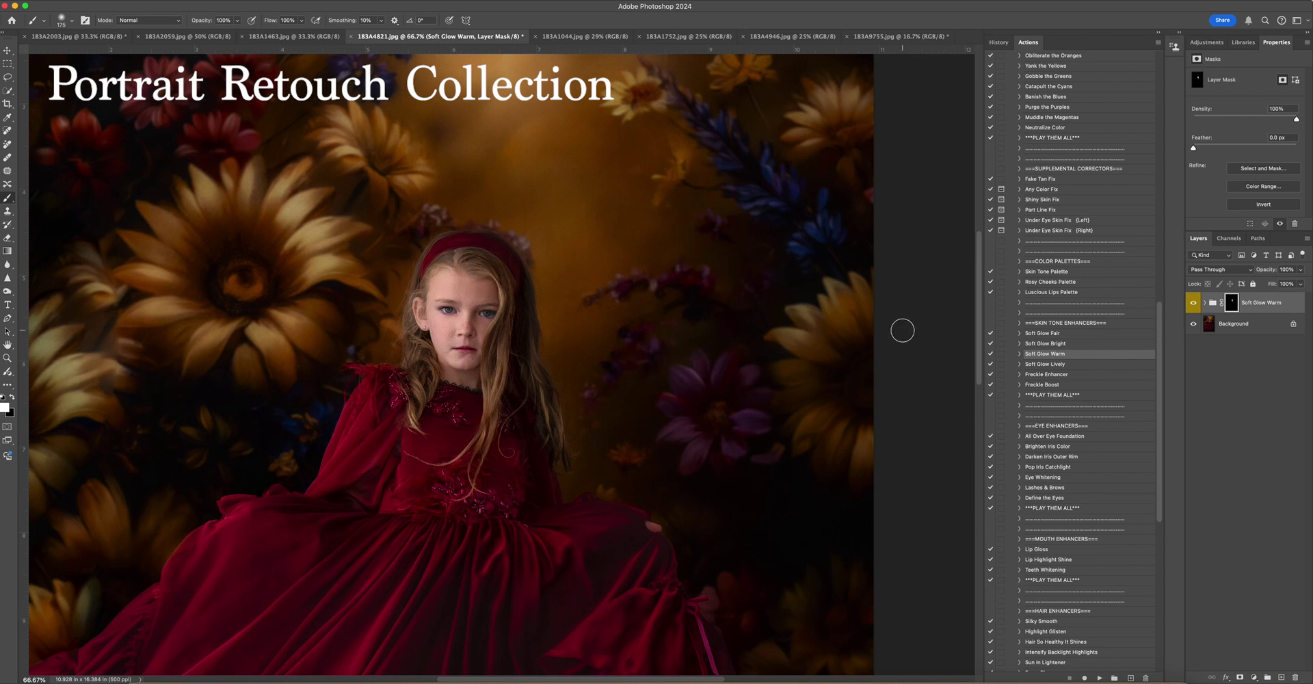
Delete the Soft Glow Warm group and play the All Over Eye Foundation action.
key(Delete)
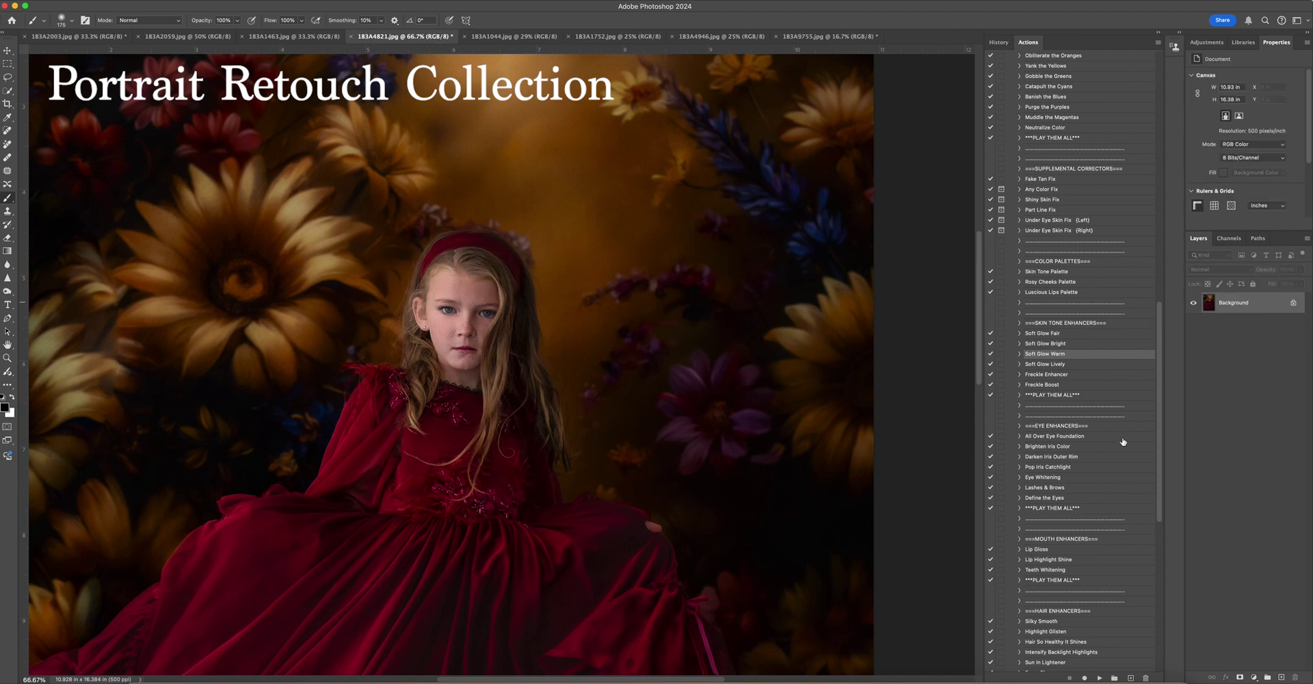
scroll(1122, 441, down, 3)
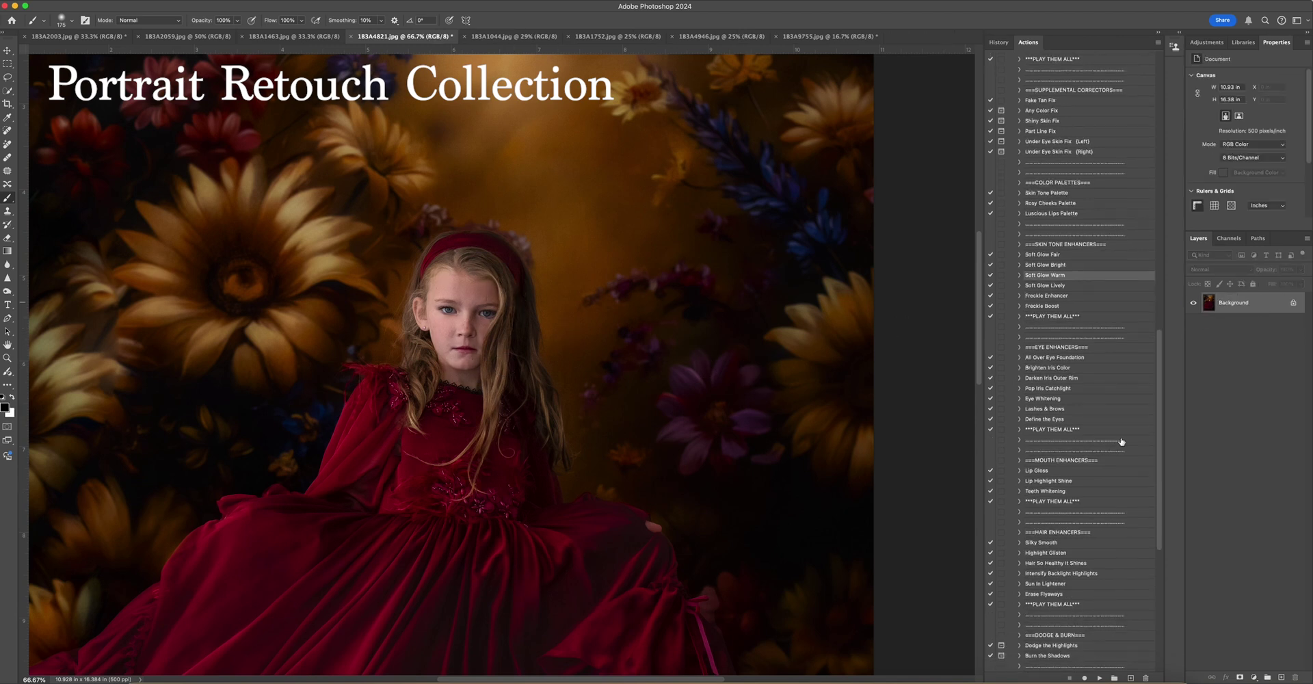
click(1069, 358)
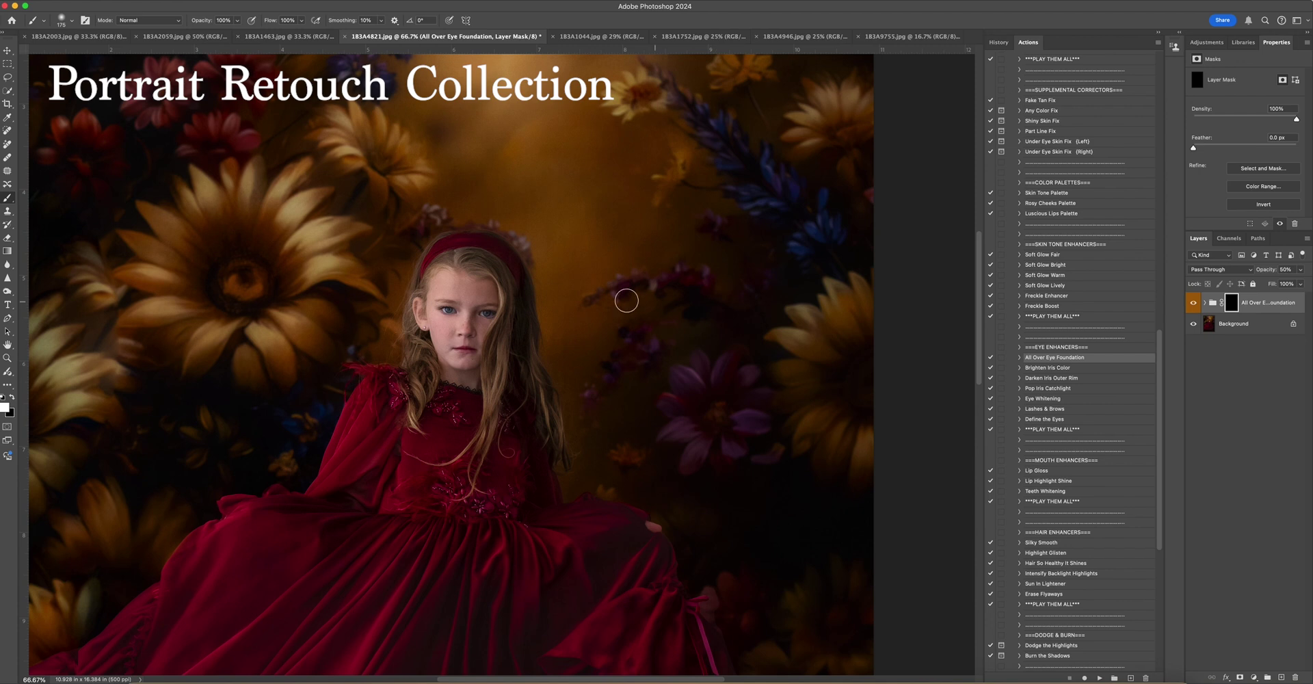
Paint the All Over Eye Foundation effect onto the girl's eyes with a smaller brush, and flatten the image.
key(bracketleft)
key(bracketleft)
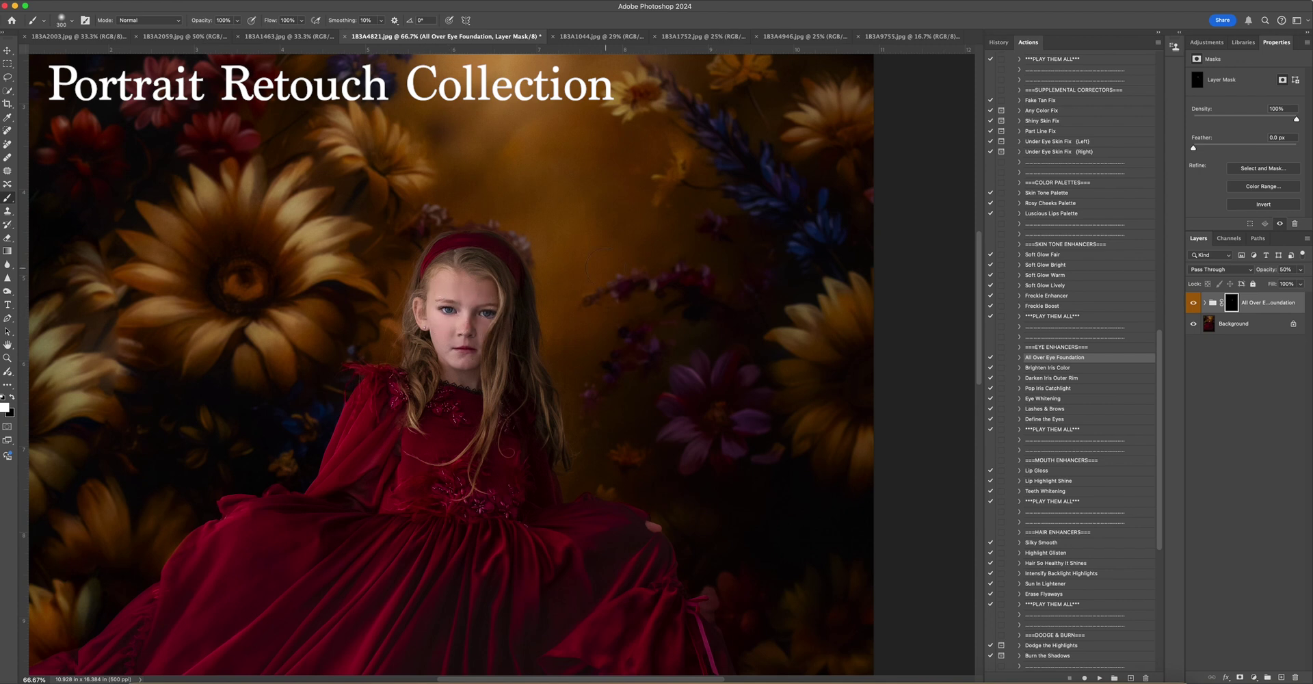
click(170, 1)
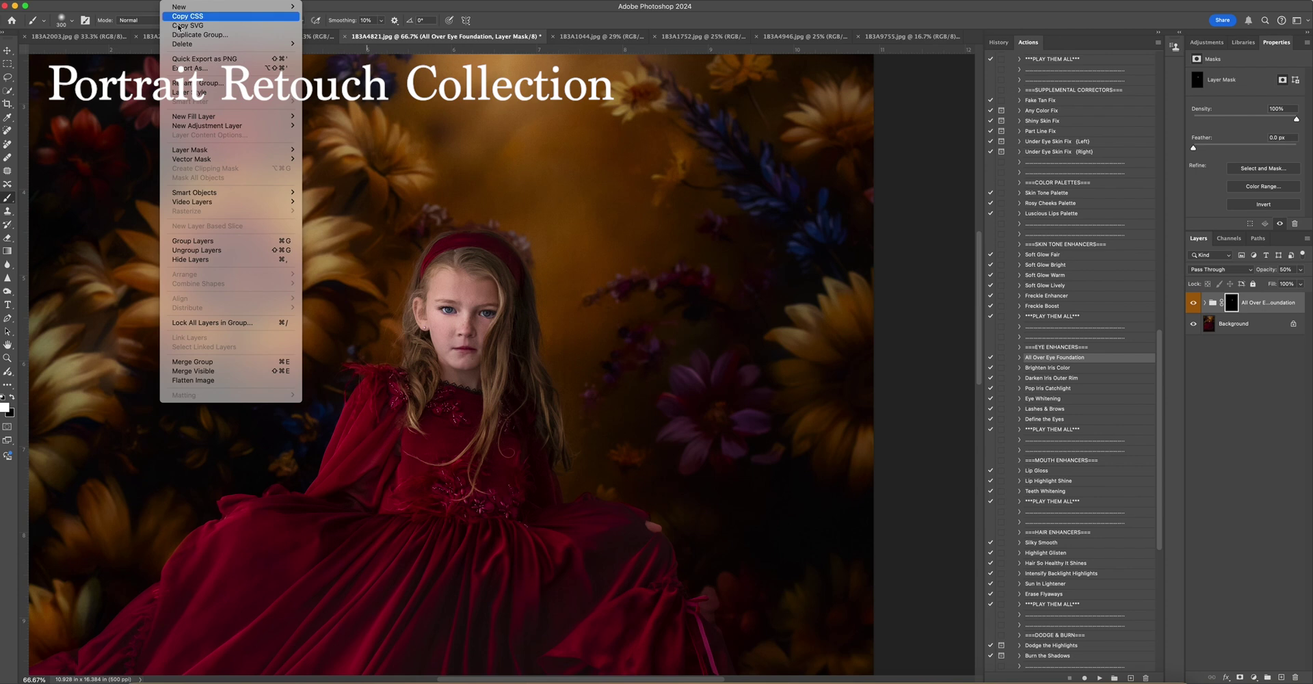
click(233, 381)
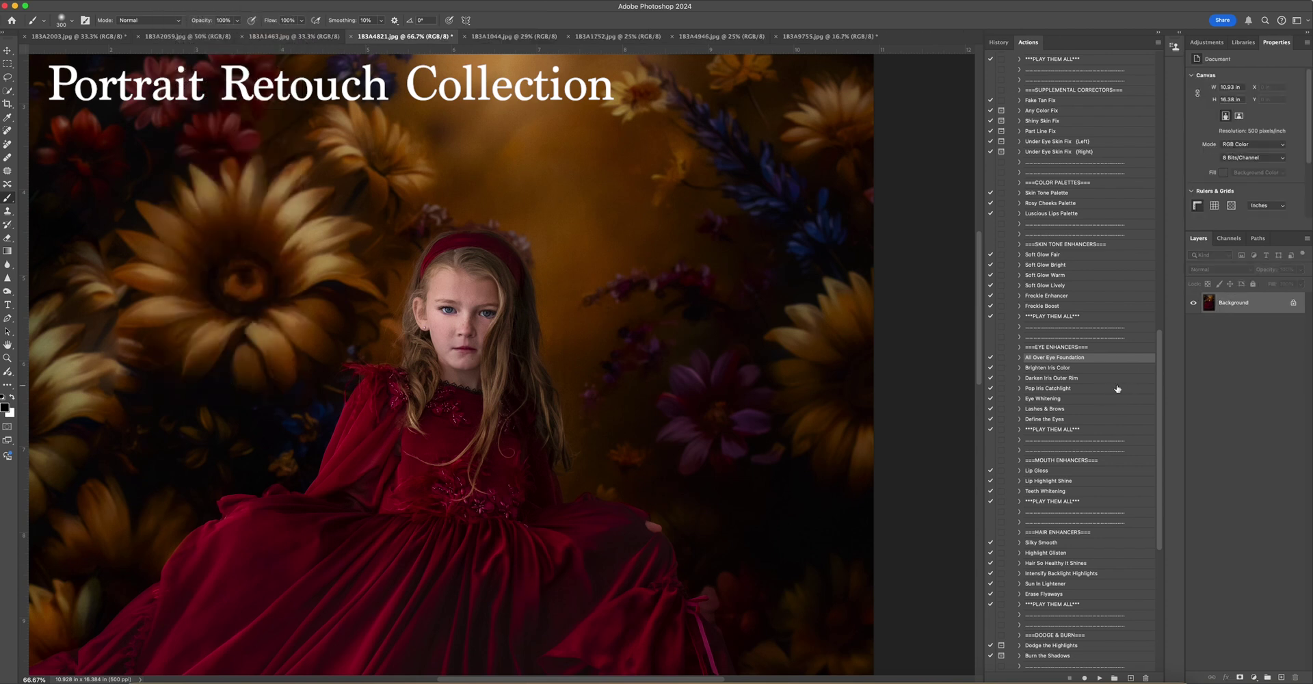
Play the Pop Iris Catchlight action and paint white on its mask over both eyes' catchlights with a very small brush.
click(1071, 388)
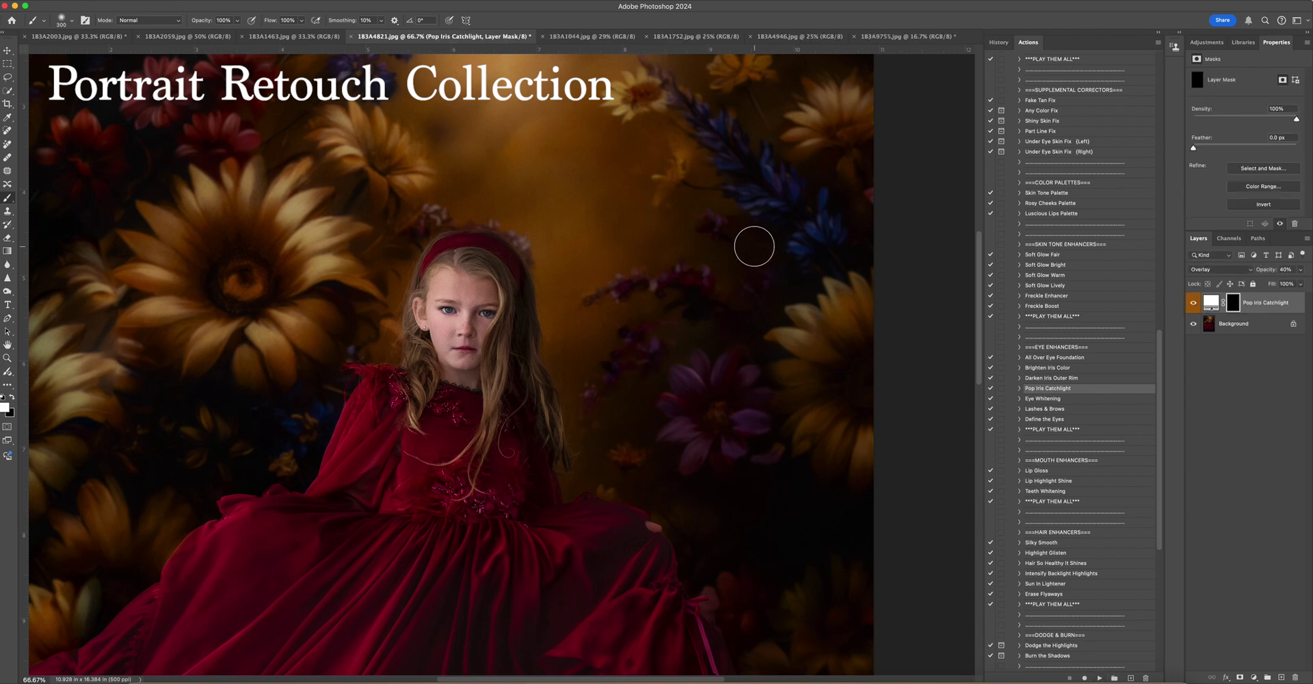
key(super+plus)
key(super+plus)
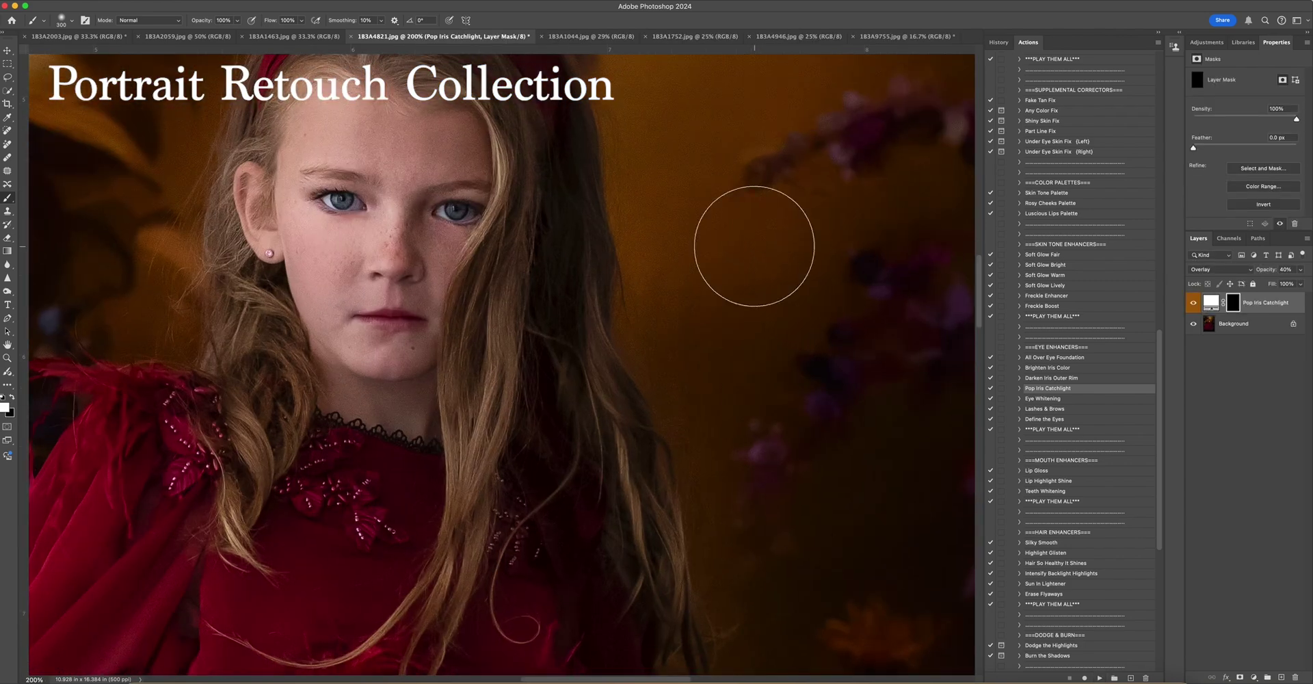
key(bracketleft)
key(bracketleft)
key(bracketleft)
key(bracketleft)
key(bracketleft)
key(bracketleft)
key(bracketleft)
key(bracketleft)
key(bracketleft)
key(bracketleft)
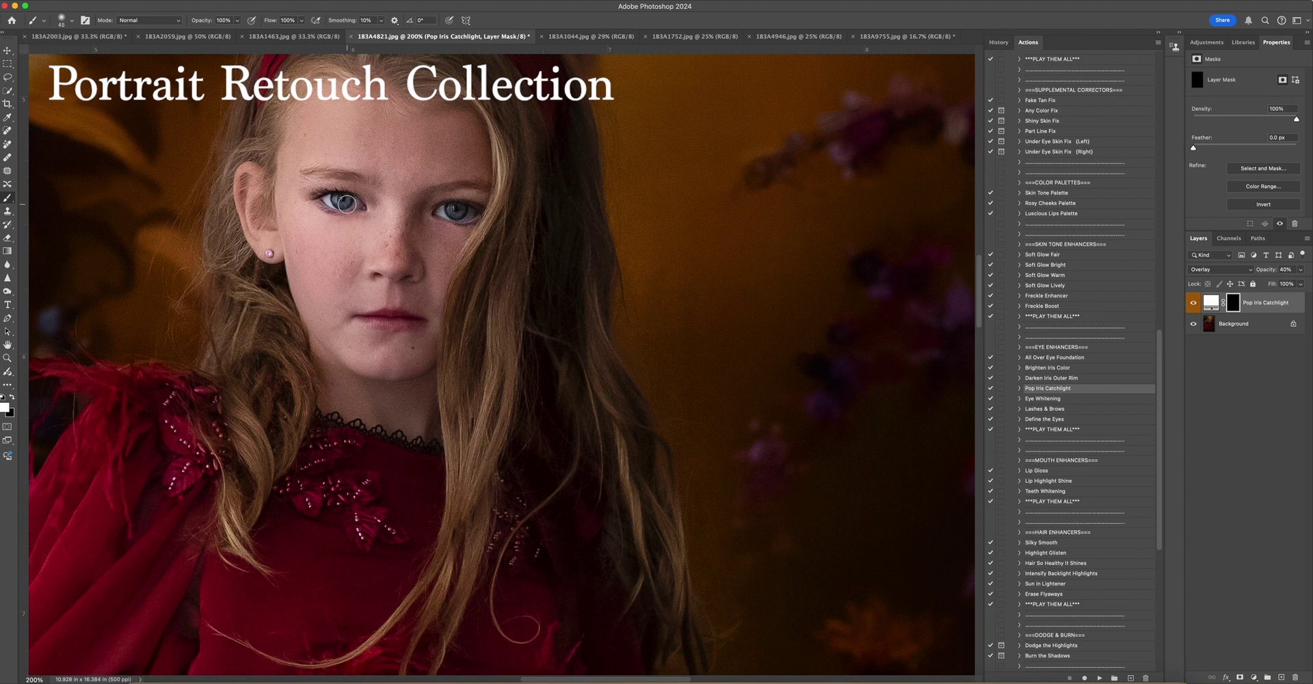
key(bracketleft)
key(bracketleft)
key(bracketleft)
Play the Darken Iris Outer Rim action, paint its mask around the irises with a small brush, and flatten the image.
click(1069, 378)
click(1100, 678)
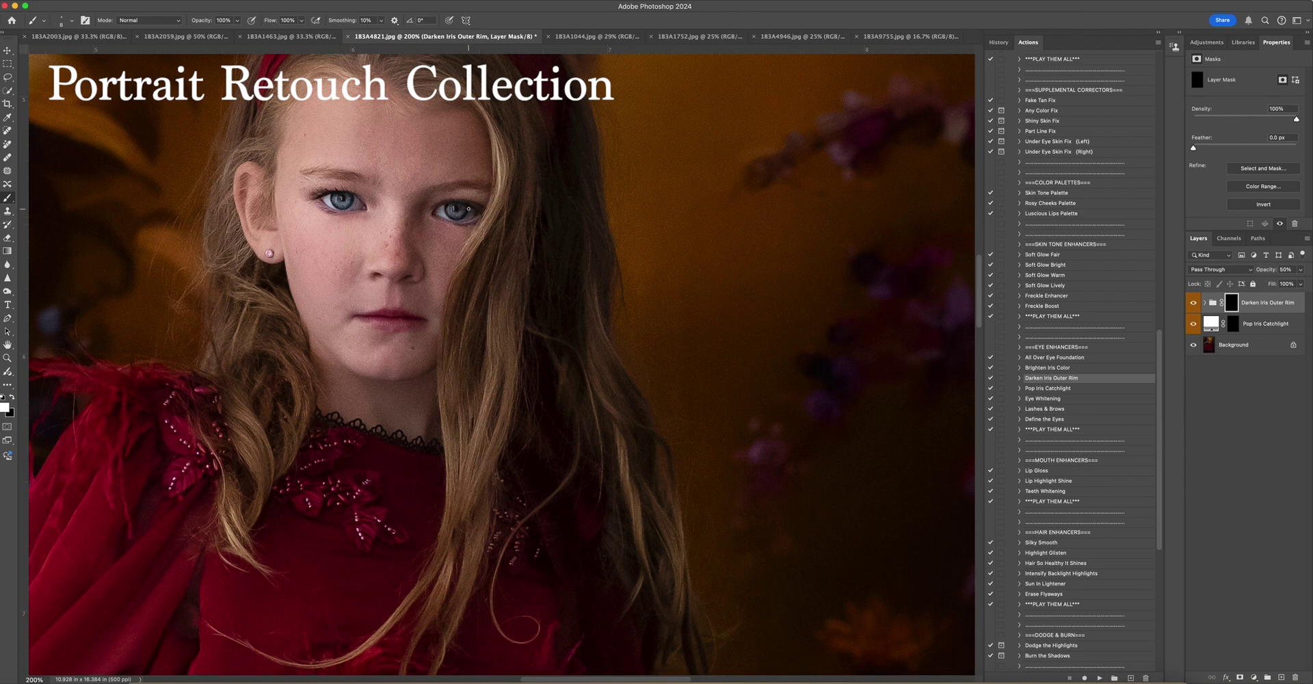
mouse_move(334, 211)
mouse_down()
mouse_move(319, 204)
mouse_move(336, 217)
mouse_up()
key(bracketright)
click(168, 6)
click(212, 381)
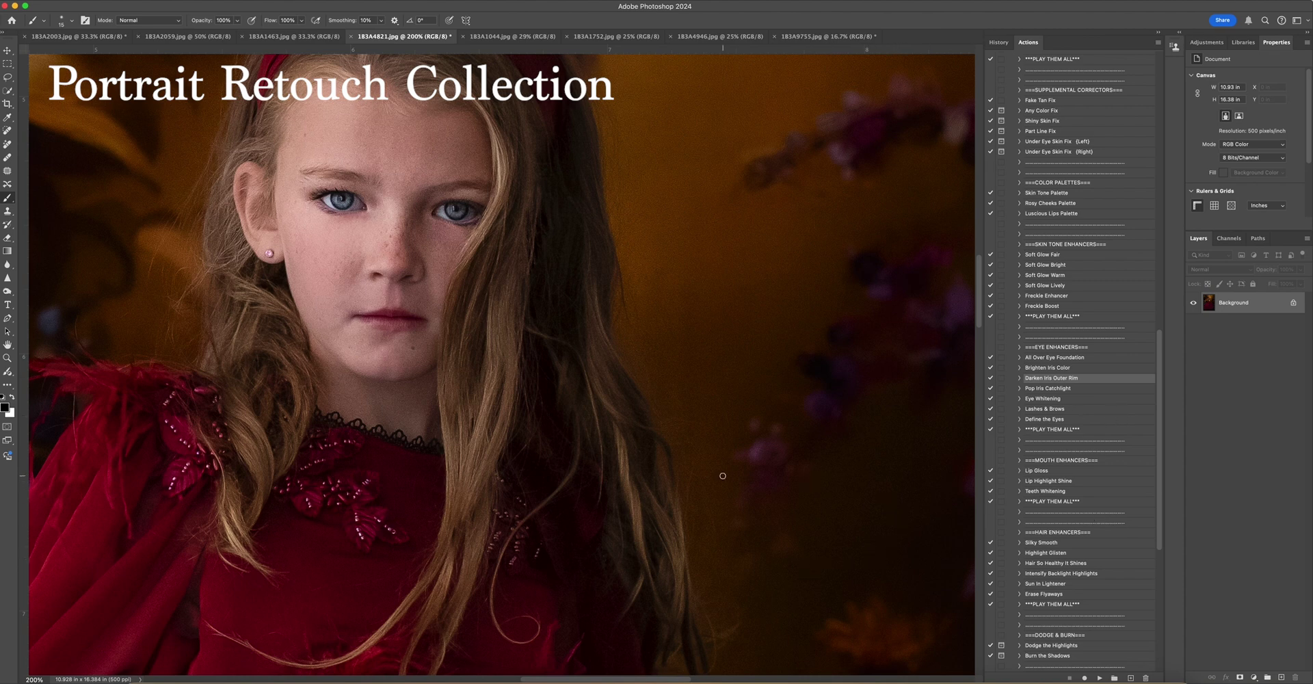
Duplicate the background onto a new layer and choose a 250 px eyelash brush, adjusting its tip angle slightly.
key(super+j)
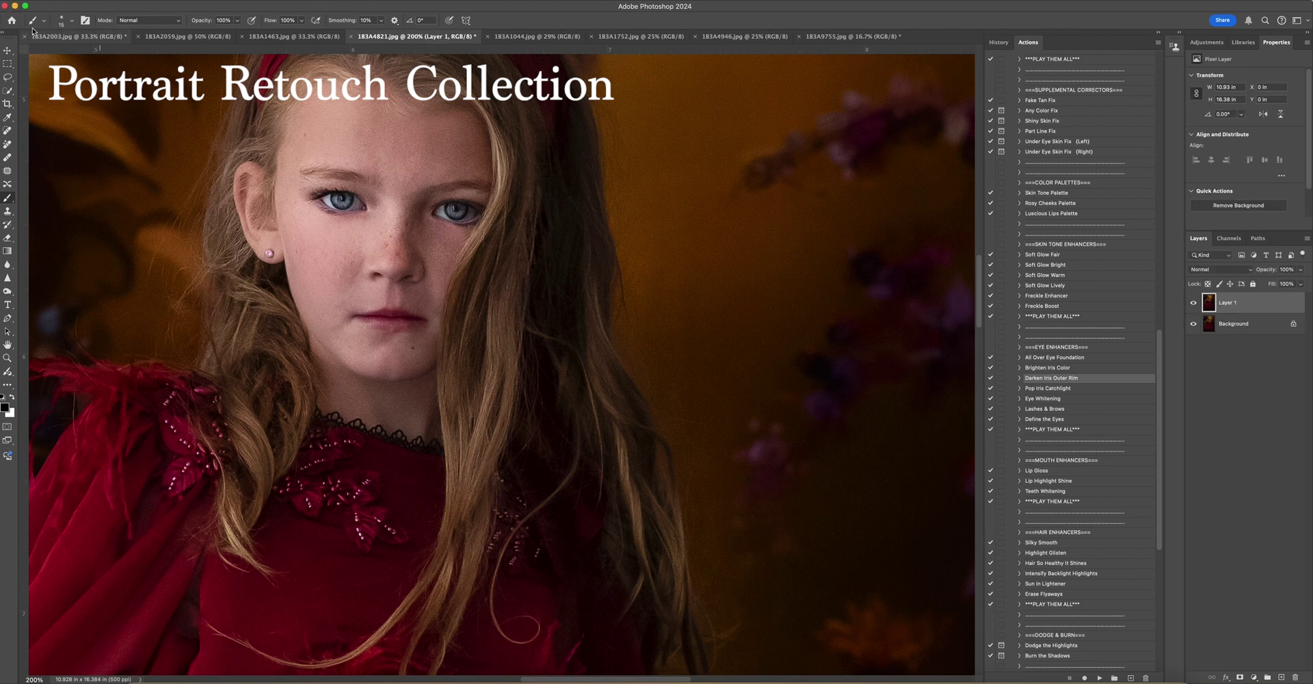
click(69, 23)
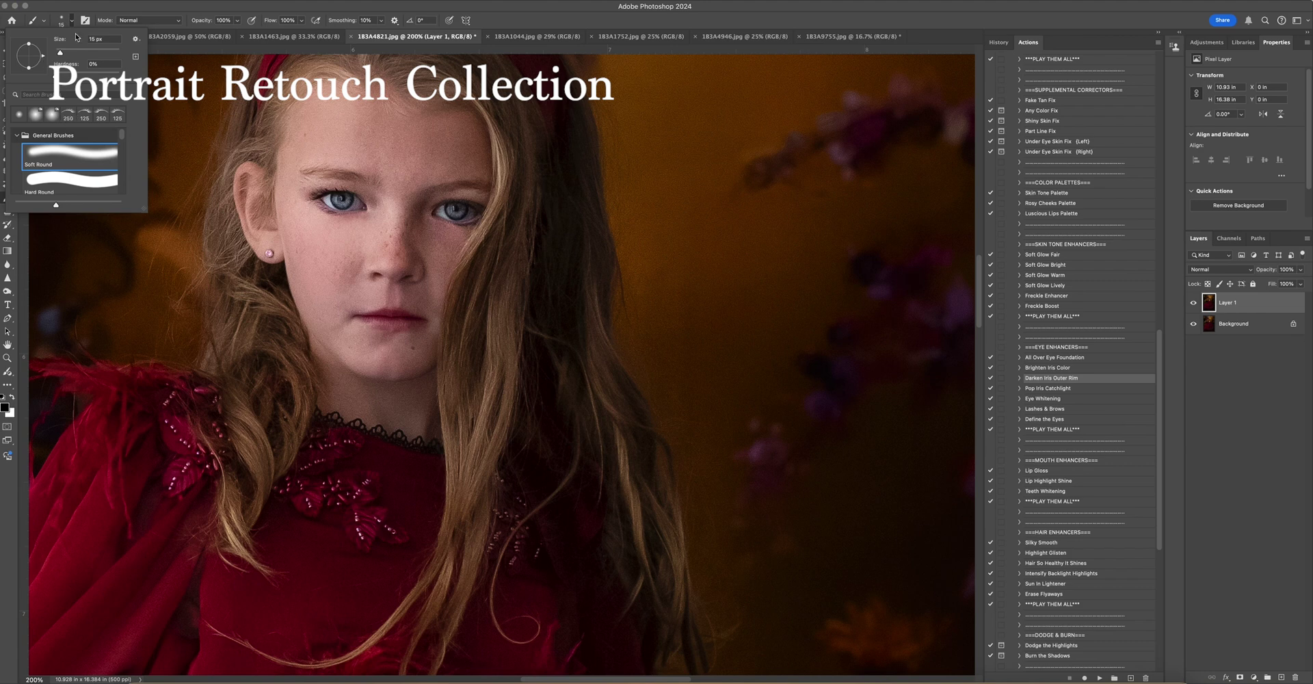
click(136, 40)
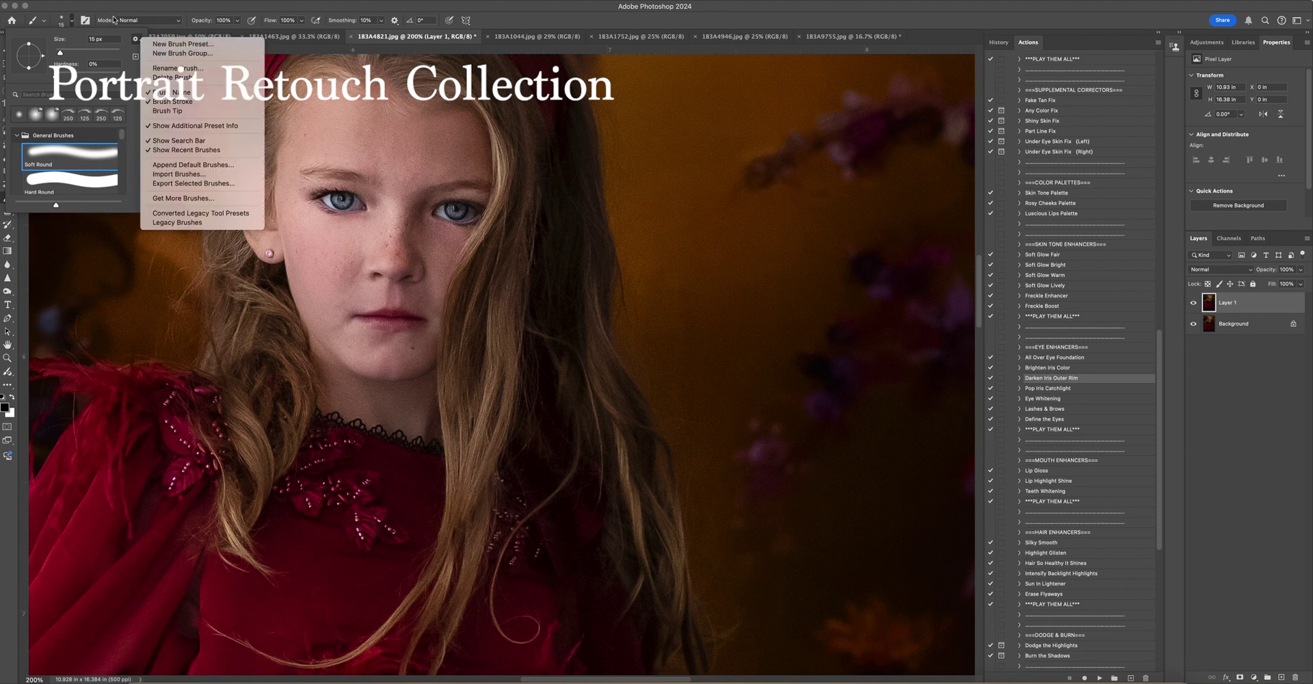
click(136, 39)
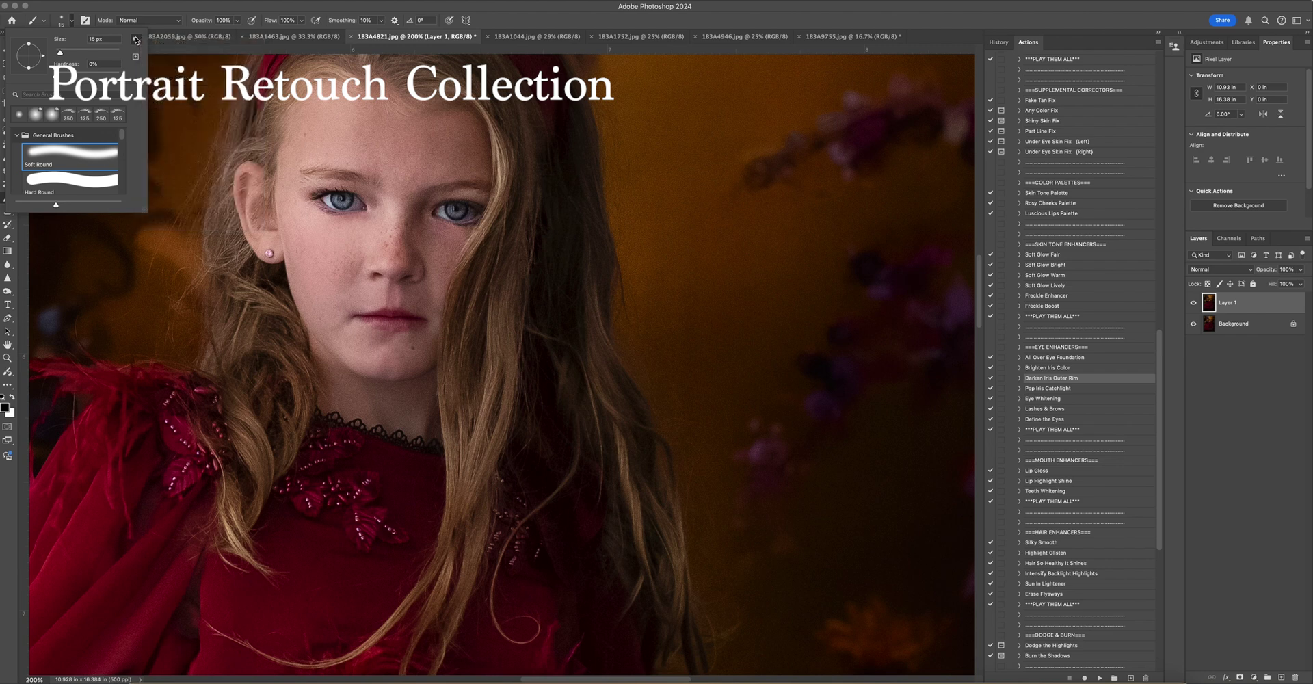
click(69, 114)
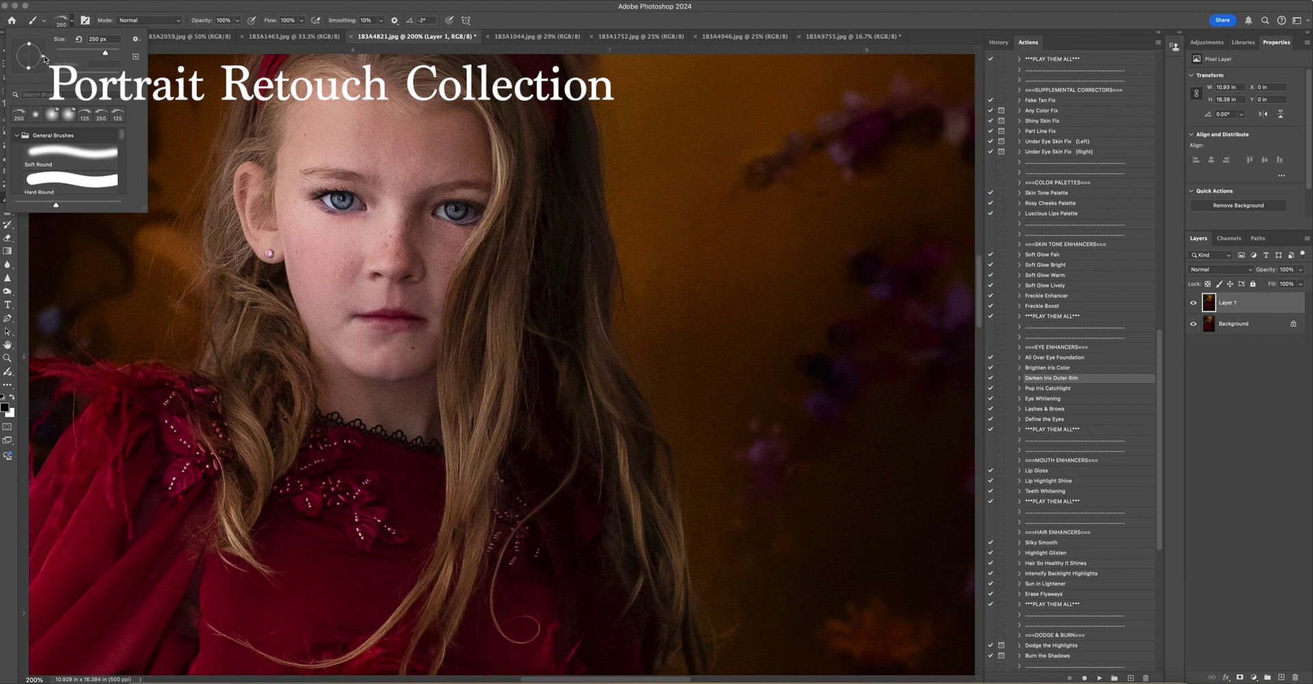
drag(46, 59, 44, 58)
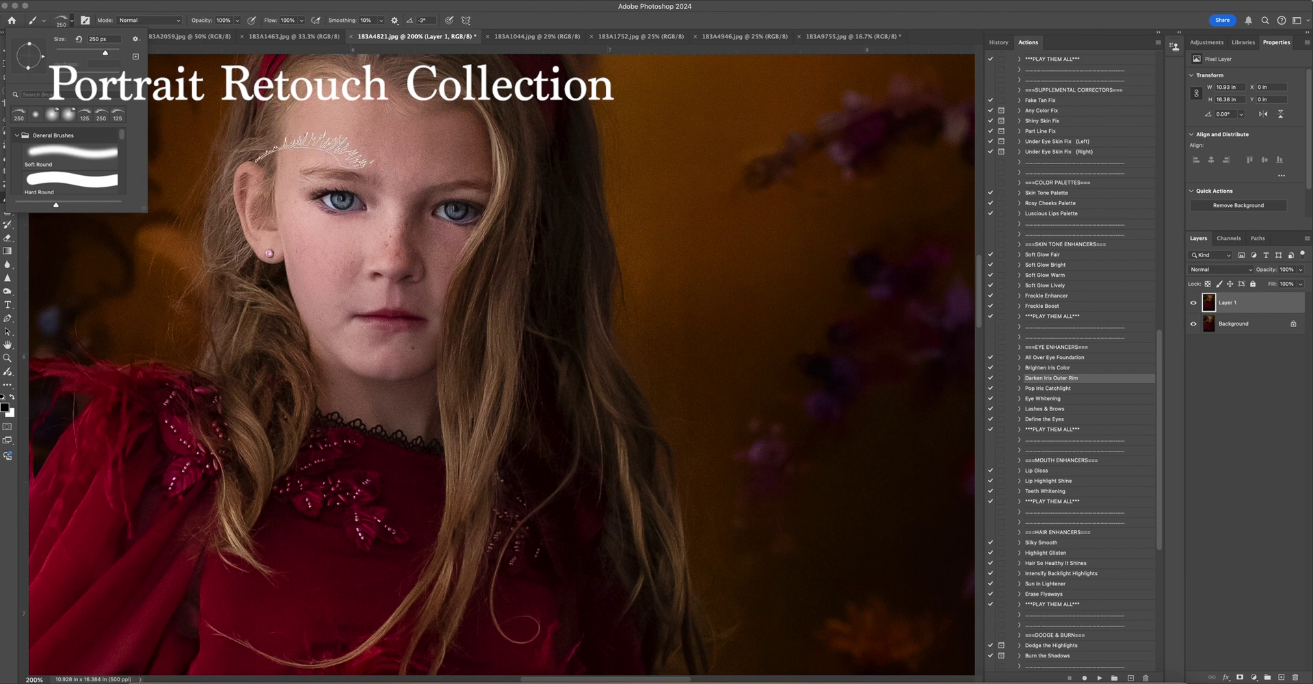
Shrink the eyelash brush to 100 px and stamp lashes on the upper lid of the eye beside the loose hair.
click(215, 11)
key(bracketleft)
key(bracketleft)
key(bracketleft)
key(bracketleft)
key(bracketleft)
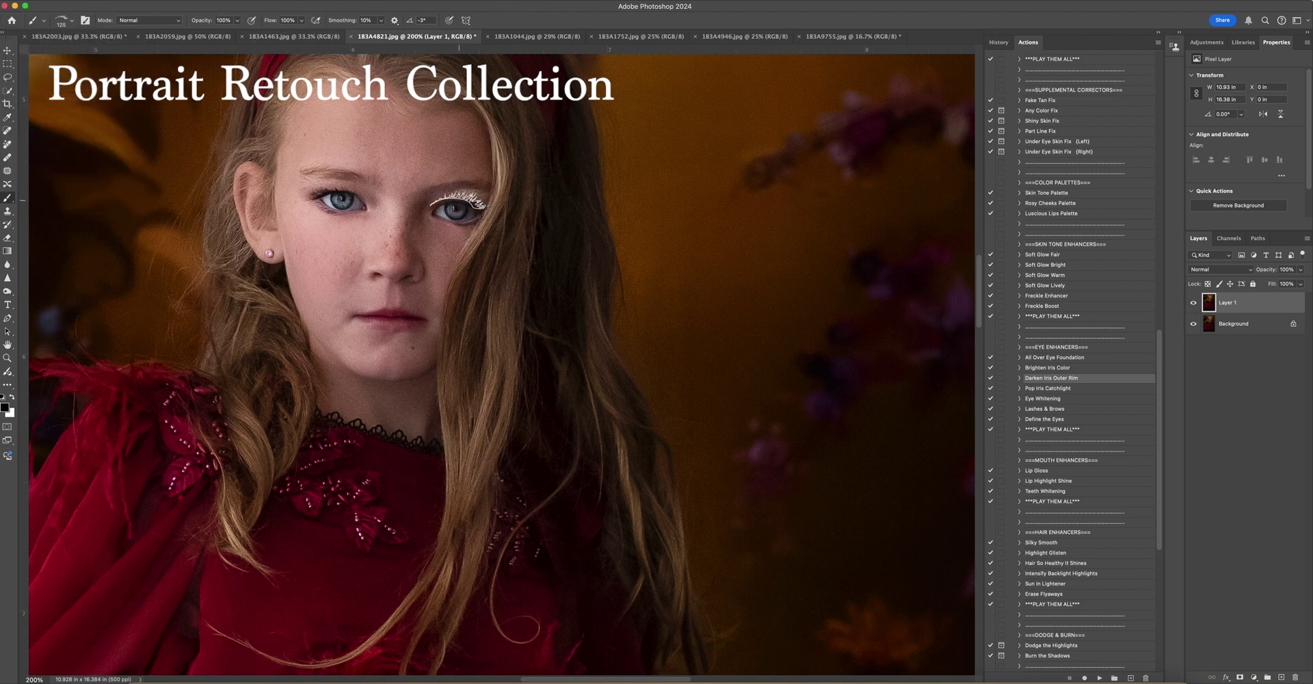
key(bracketright)
key(bracketleft)
Choose the eyelash brush for the other eye, tilt it slightly, shrink it to 125 px and stamp lashes on the upper lid.
click(72, 24)
click(117, 112)
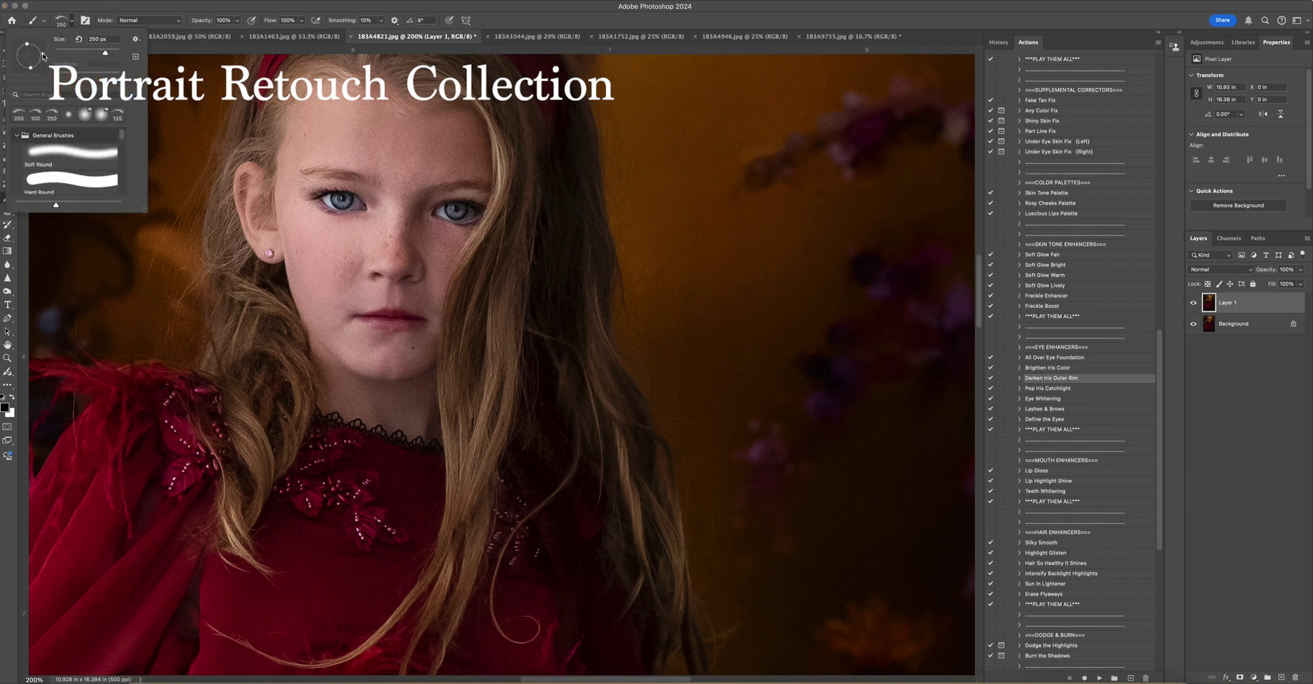
drag(46, 60, 45, 63)
key(Return)
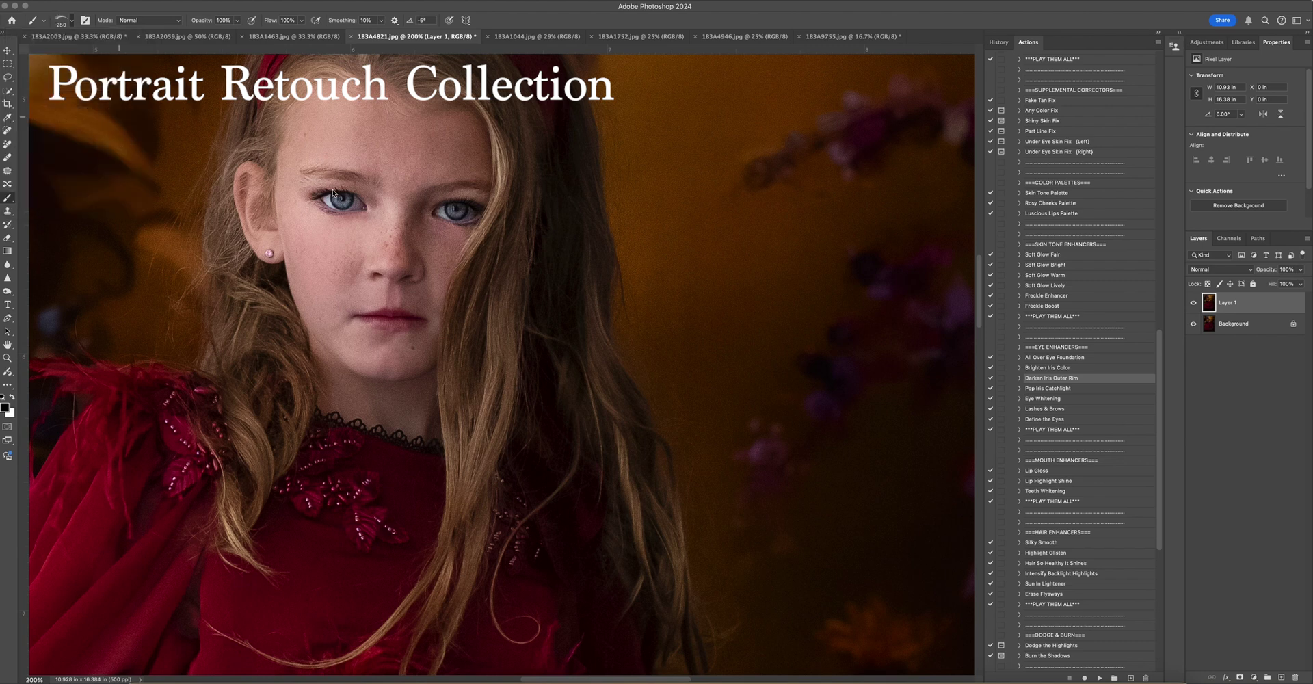
key(bracketleft)
key(bracketleft)
key(bracketleft)
key(bracketleft)
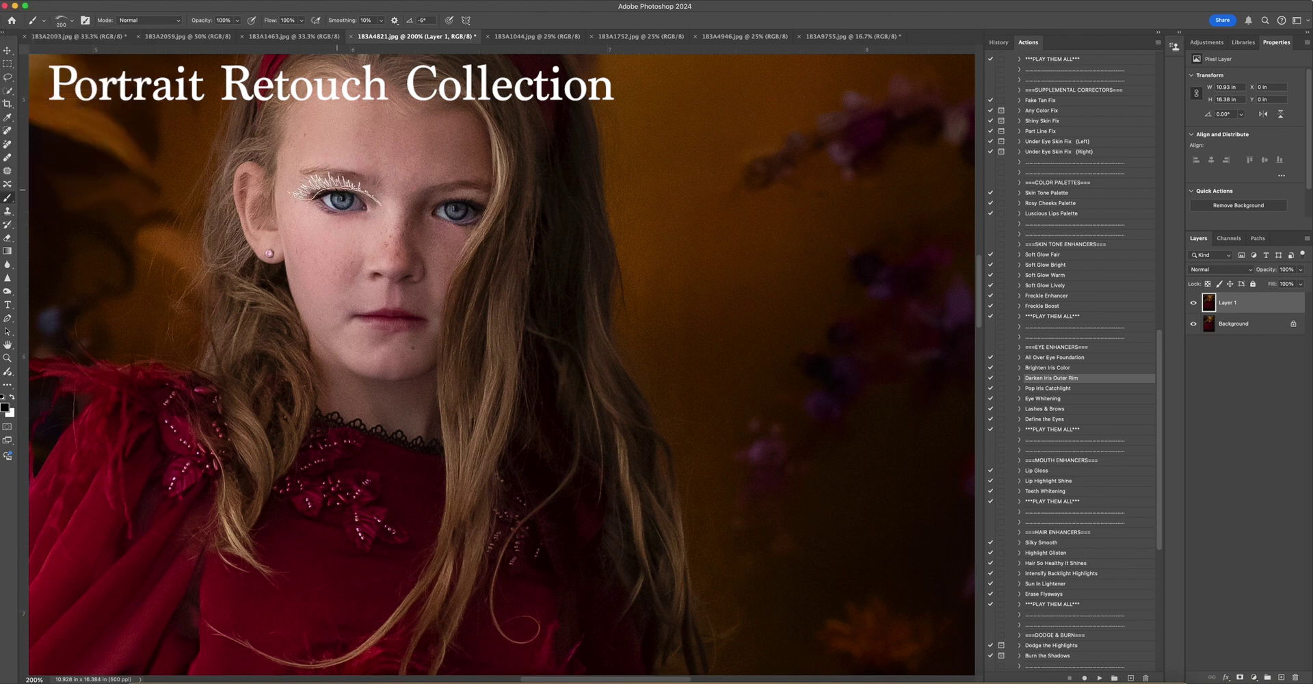
click(336, 189)
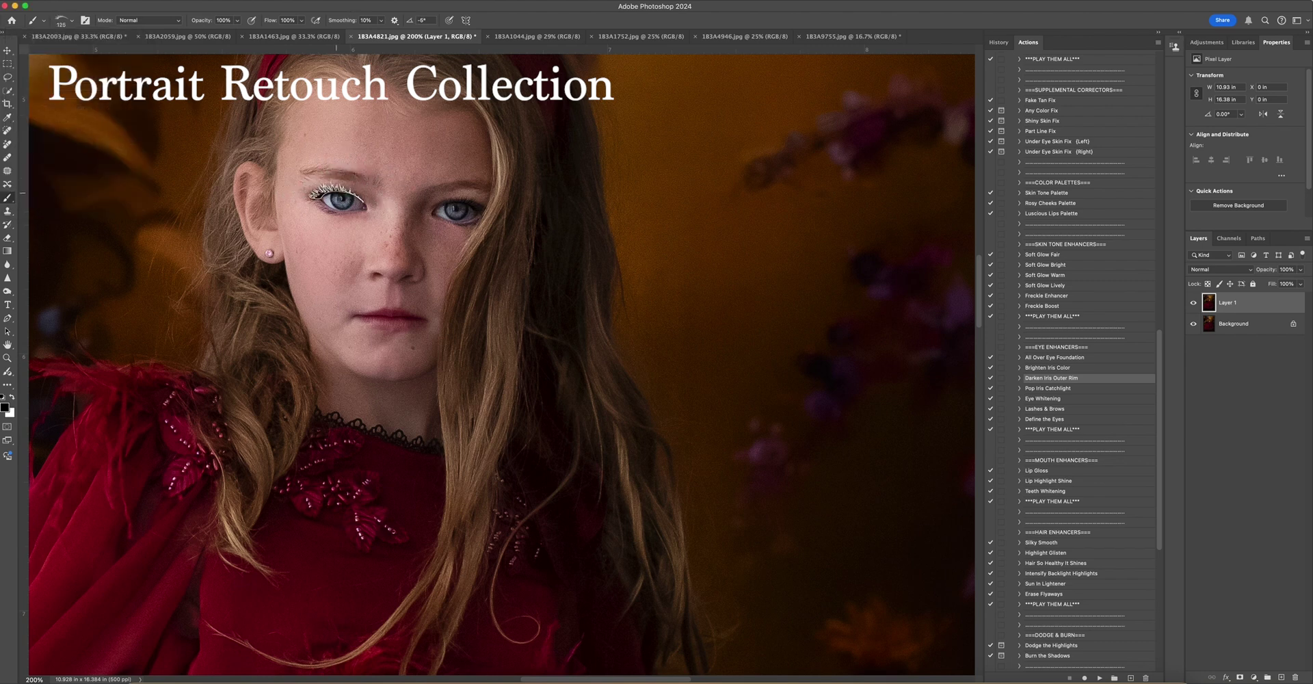
Lower the eyelash layer's opacity to 87% and flatten the image.
click(1300, 270)
drag(1303, 284, 1286, 286)
click(168, 0)
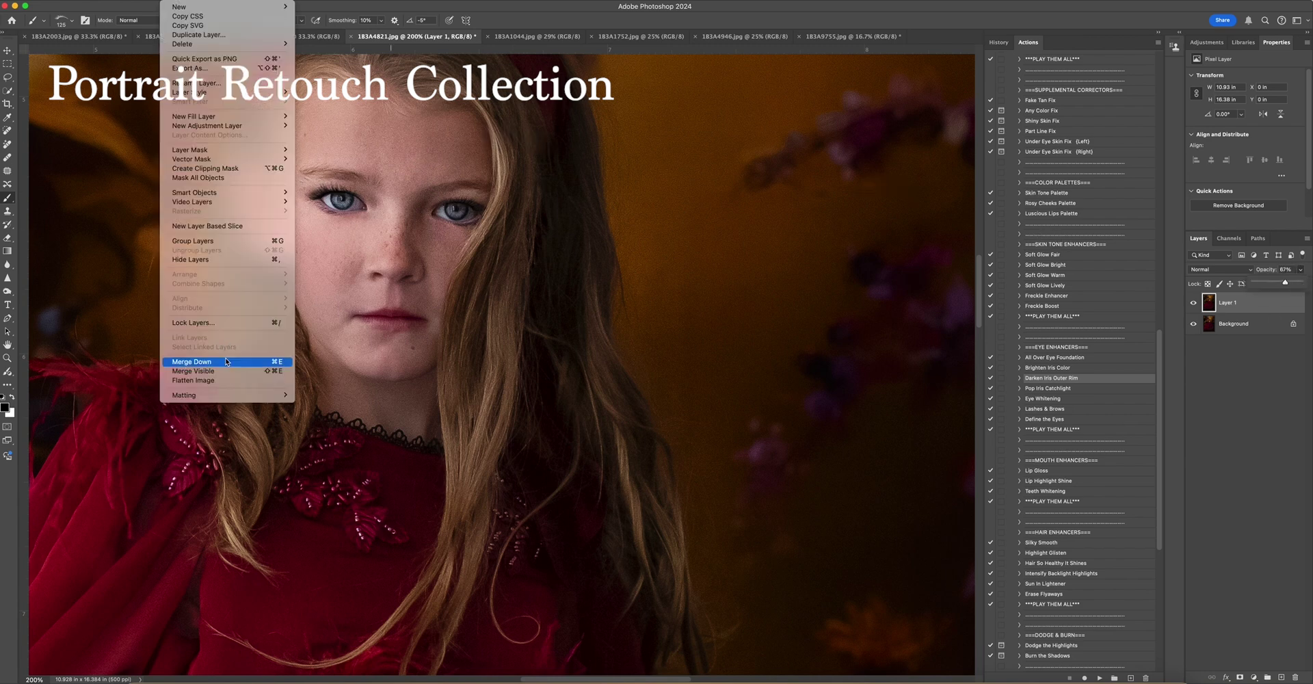
click(231, 379)
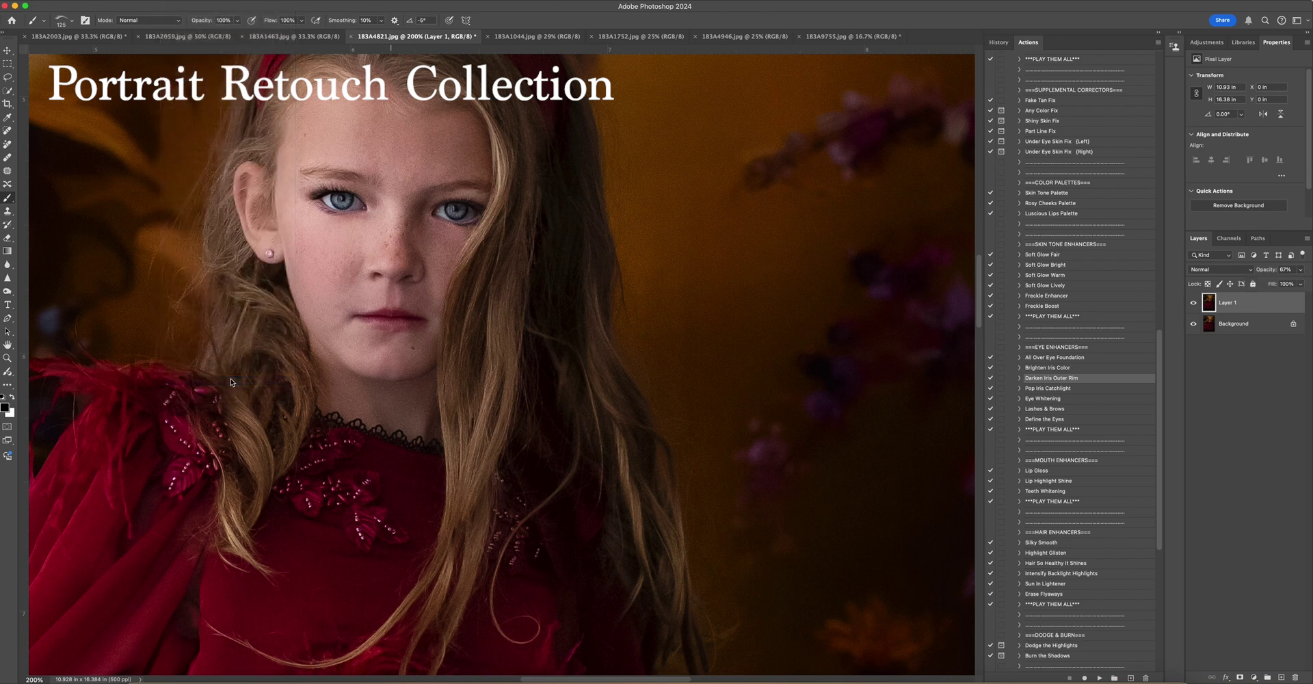
Compare the retouched portrait with its original opening snapshot, return to the latest history state and view the whole image.
click(998, 43)
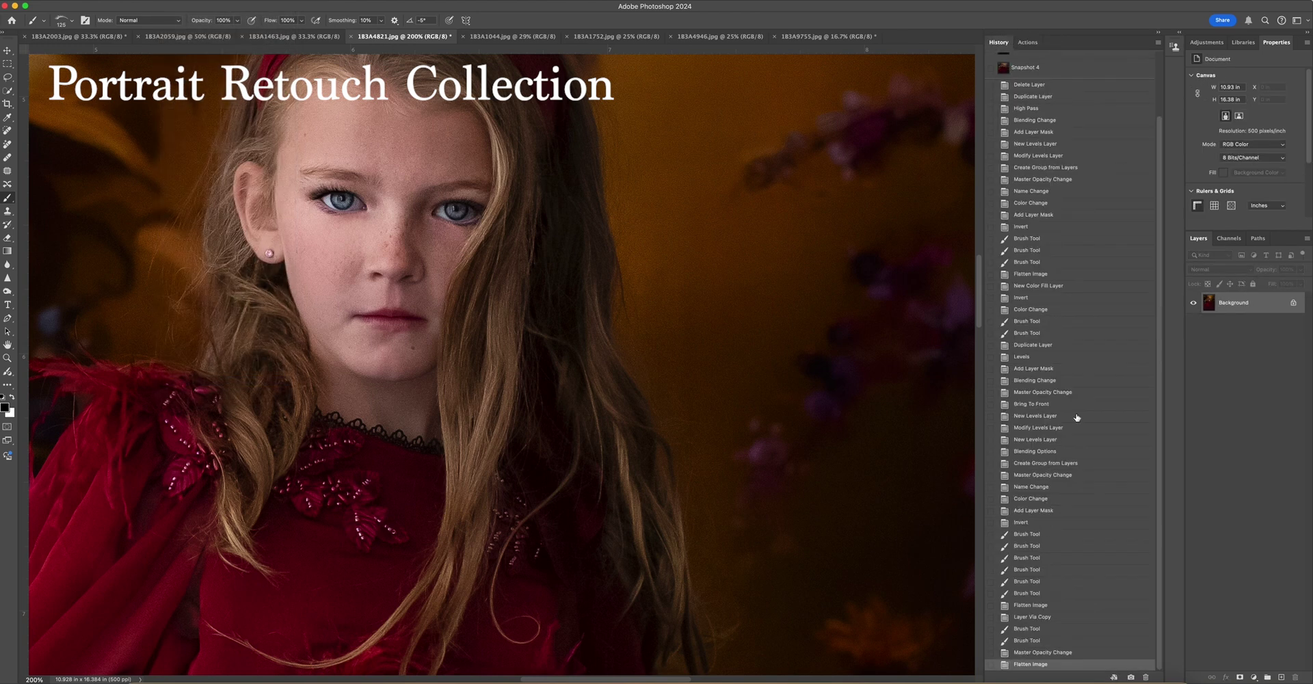
scroll(1050, 110, up, 3)
click(1004, 61)
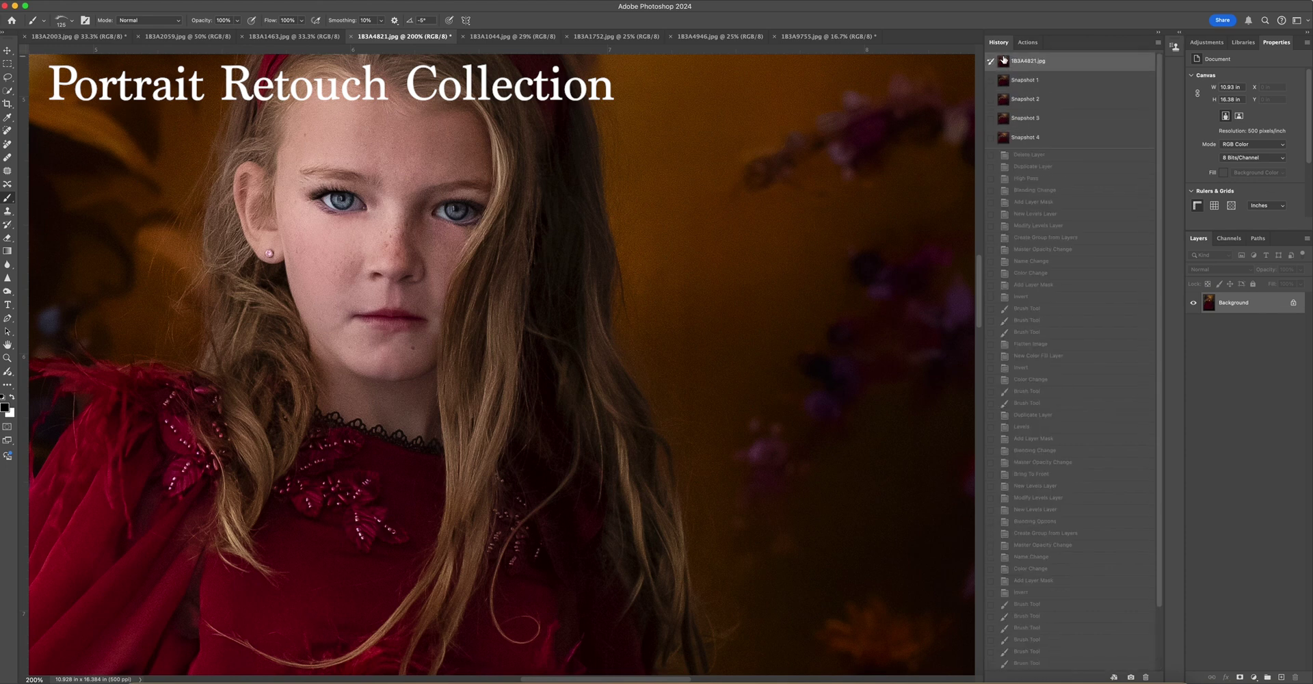
scroll(1120, 540, down, 2)
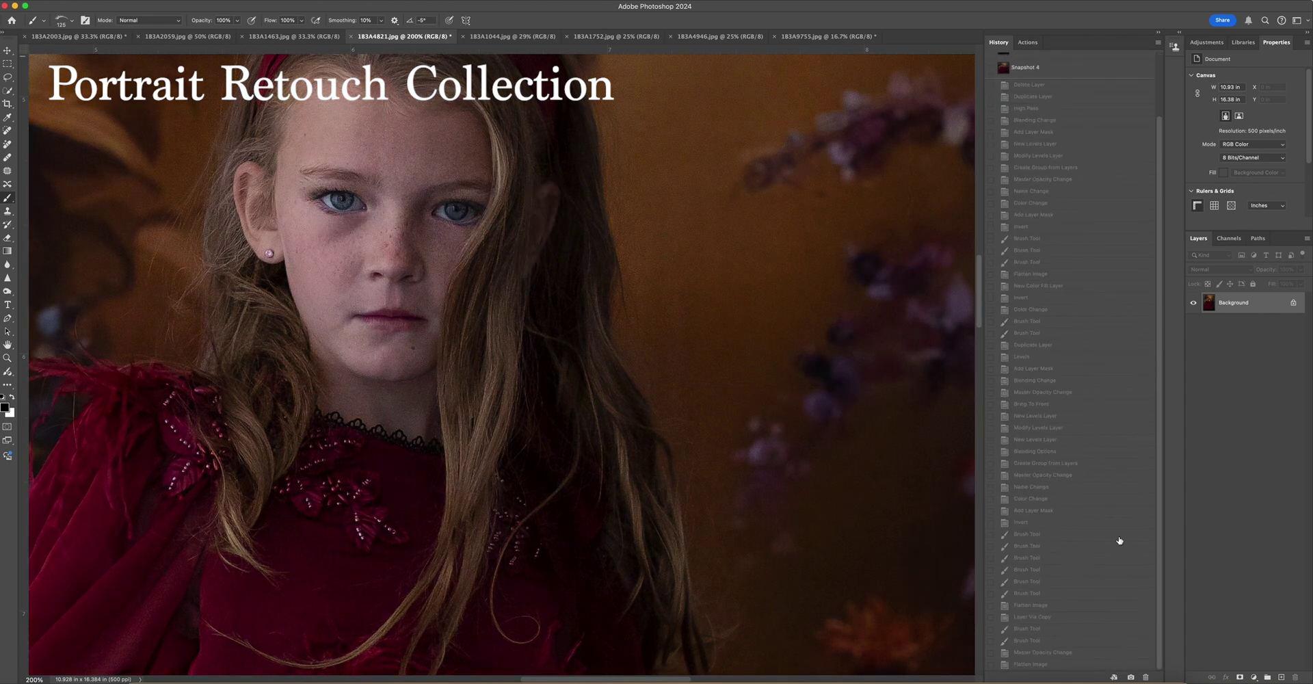
click(1064, 665)
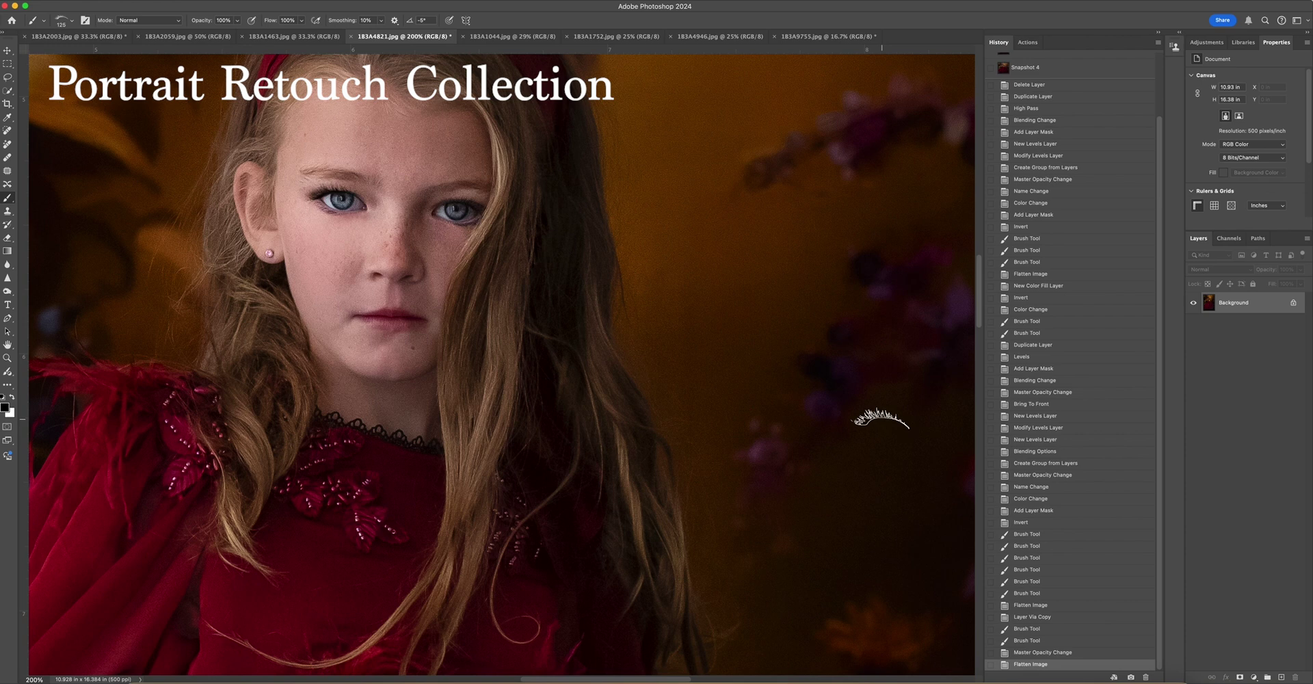
key(super+0)
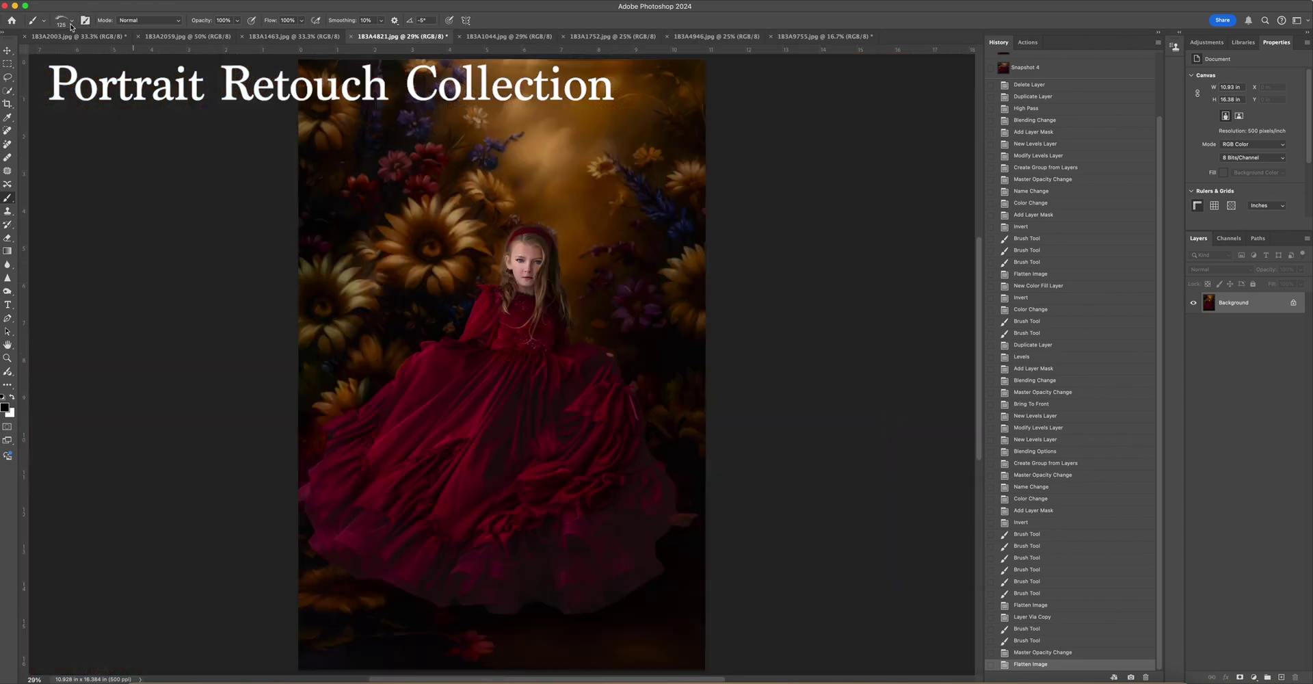
Switch to the Soft Round brush at 125 px and play the Sun In Lightener action from the hair enhancers.
click(71, 21)
click(93, 157)
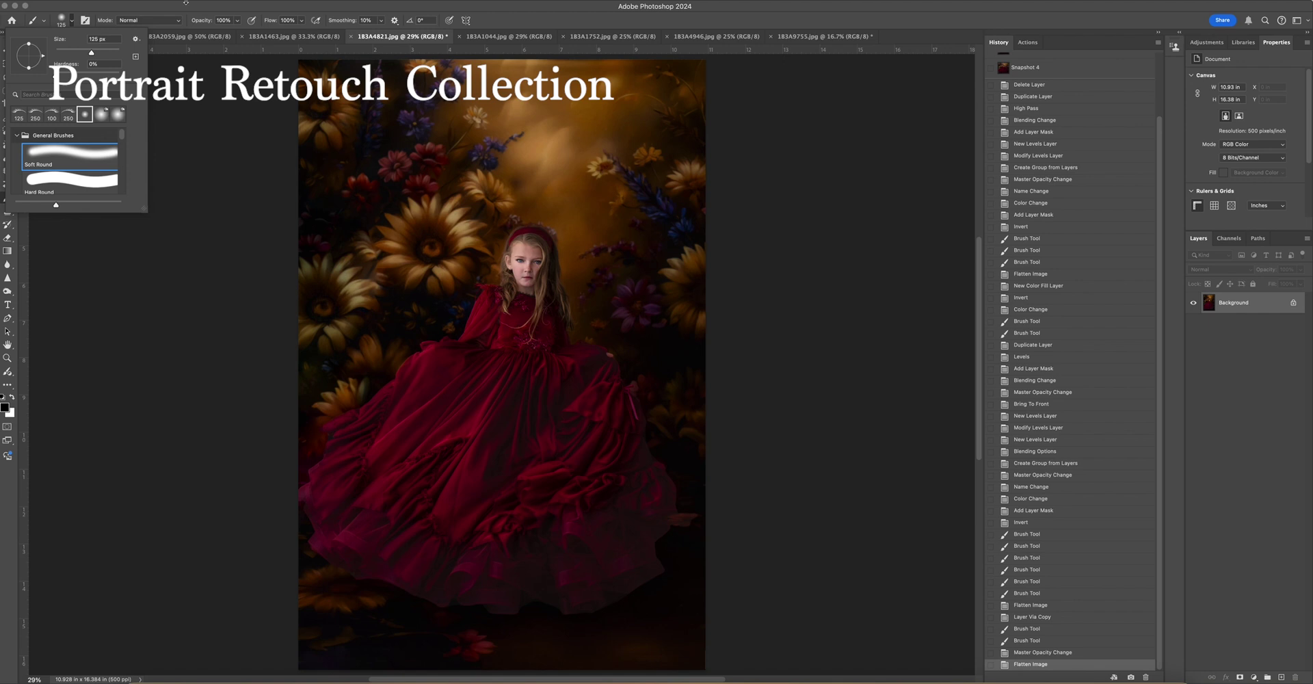
click(185, 3)
click(1028, 42)
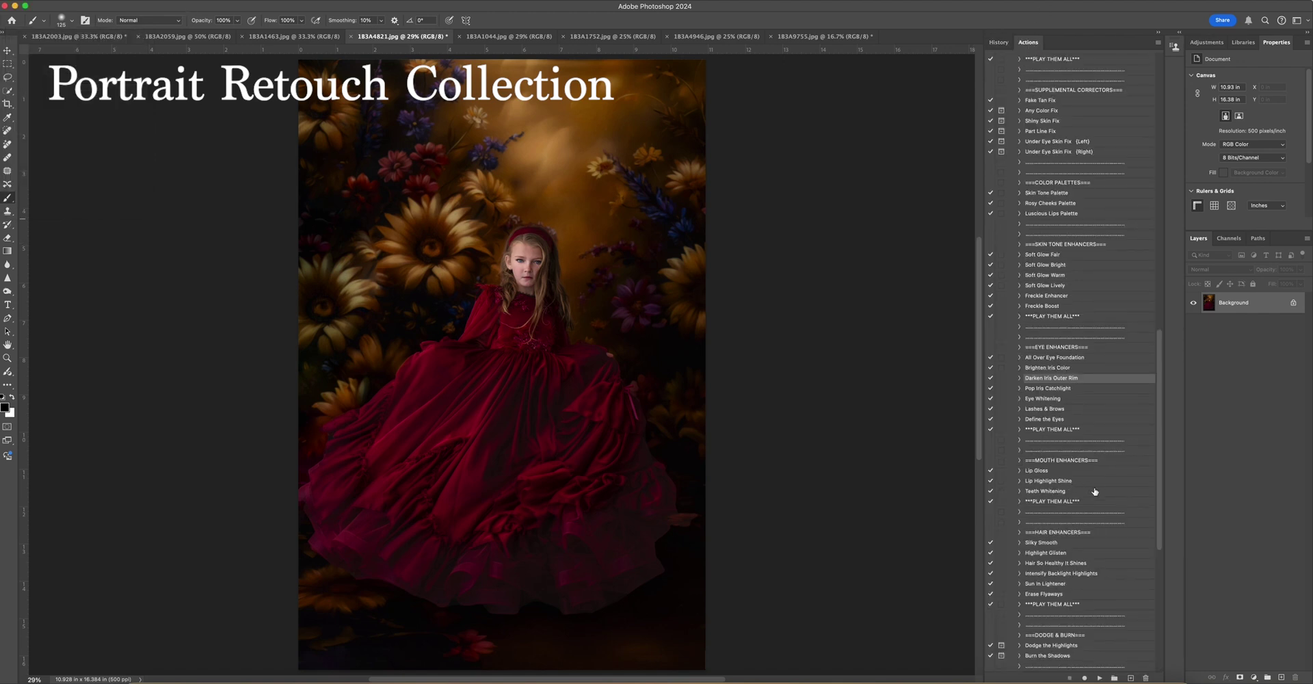
scroll(1093, 489, down, 2)
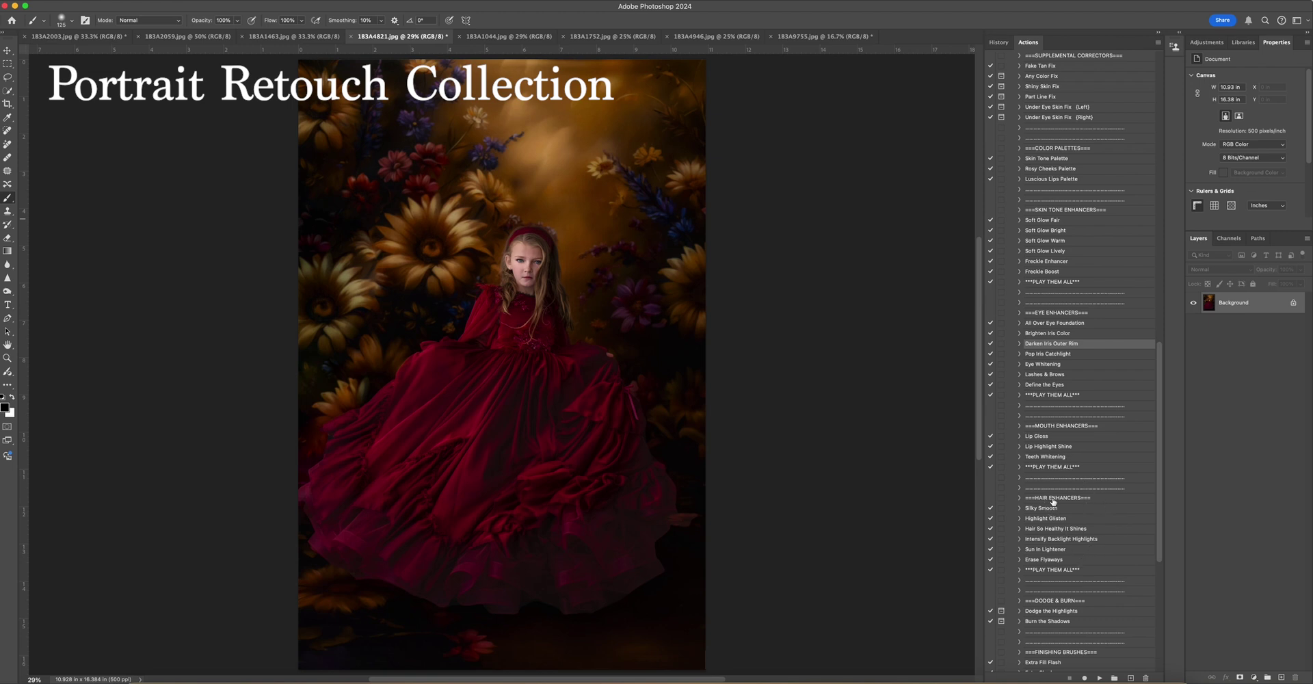
click(1077, 550)
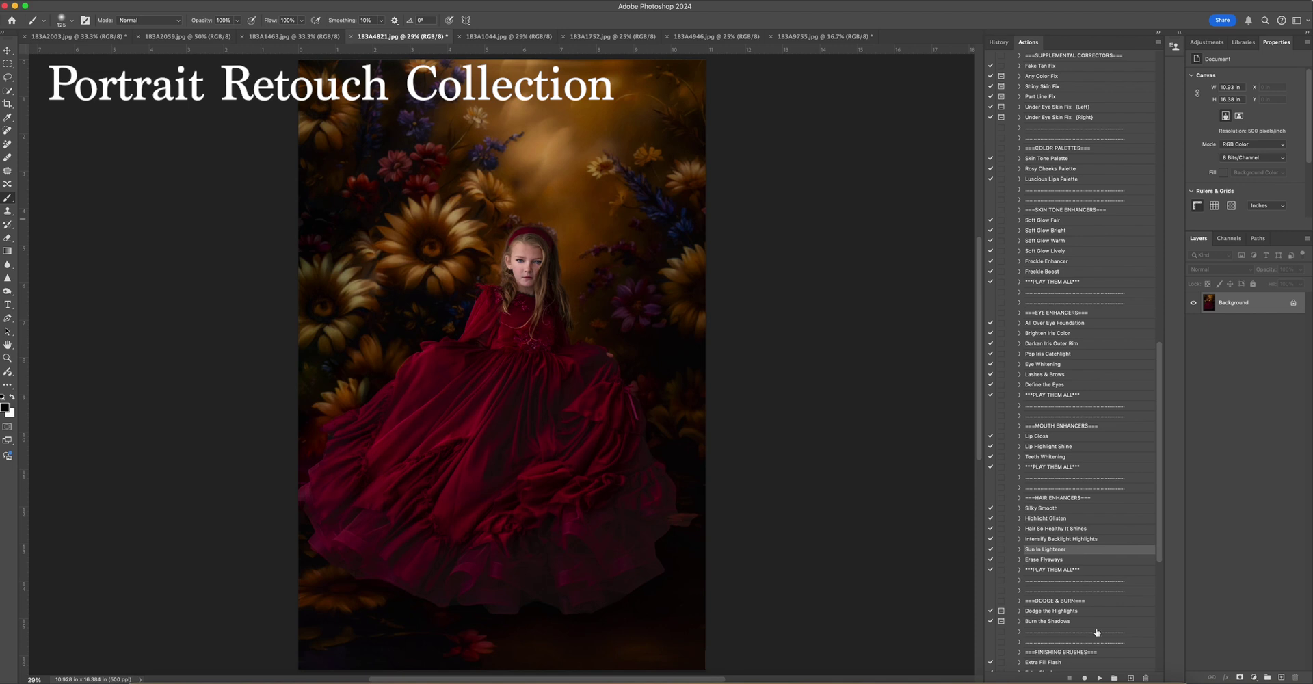
click(1100, 678)
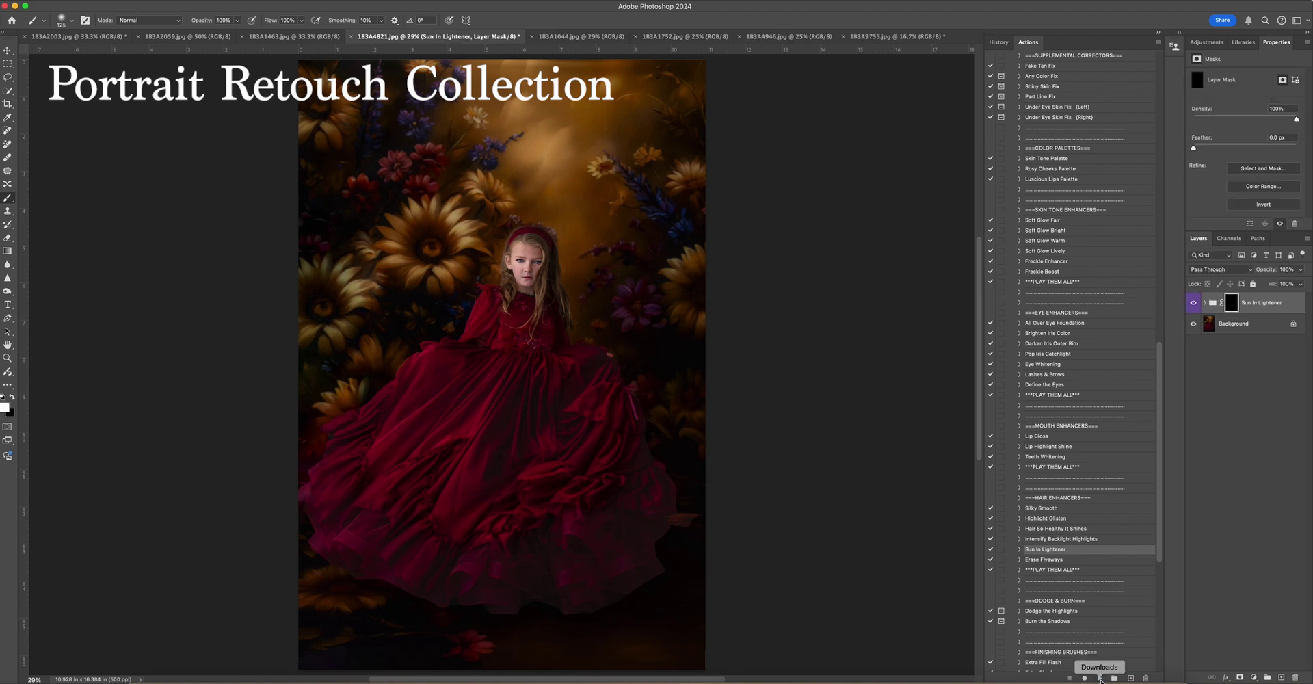
Paint white on the Sun In Lightener mask over the glowing backdrop and the girl with a 1600 px brush.
key(bracketright)
key(bracketright)
key(bracketright)
key(bracketright)
key(bracketright)
key(bracketright)
key(bracketright)
key(bracketright)
key(bracketright)
key(bracketright)
key(bracketright)
key(bracketright)
key(bracketright)
key(bracketright)
key(bracketright)
mouse_move(520, 137)
mouse_down()
mouse_move(548, 178)
mouse_move(383, 342)
mouse_move(602, 102)
mouse_up()
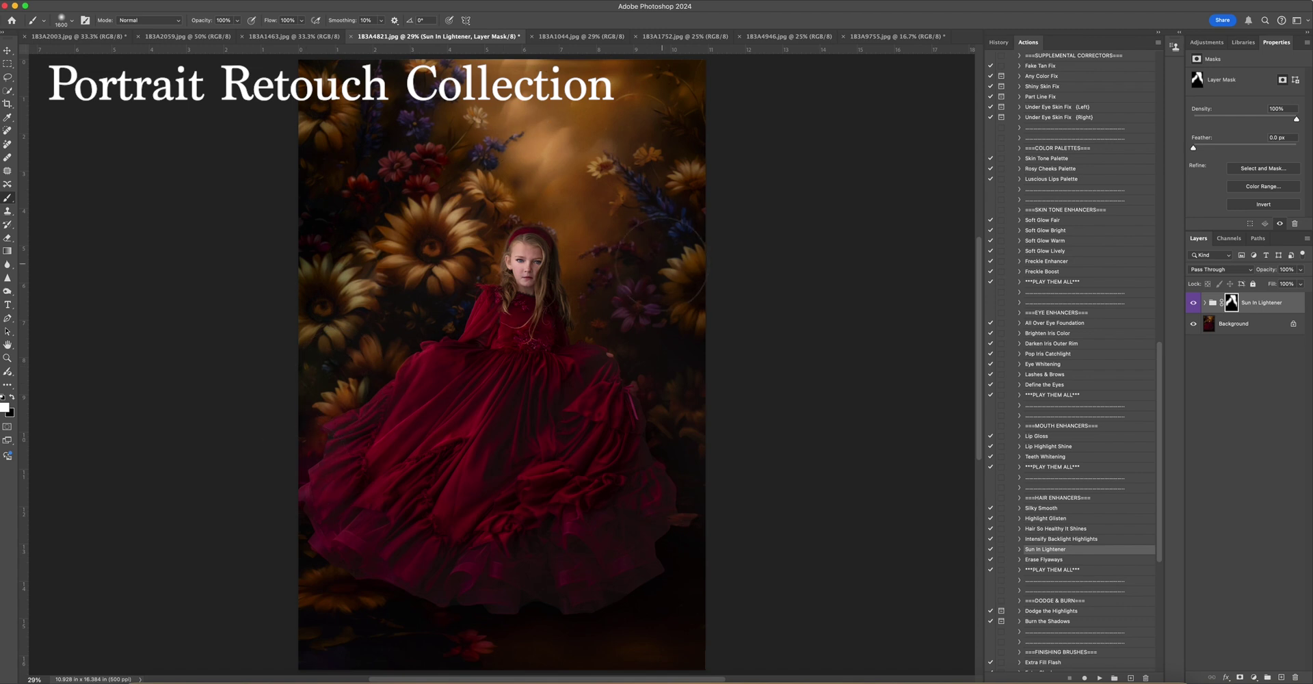
Compare the portrait with the Sun In Lightener group hidden and shown.
click(1193, 303)
click(1191, 303)
click(1192, 303)
click(1192, 303)
Select the Hair So Healthy It Shines action and look through the dodge and burn, finishing brush and finishing touch actions.
scroll(1097, 451, down, 4)
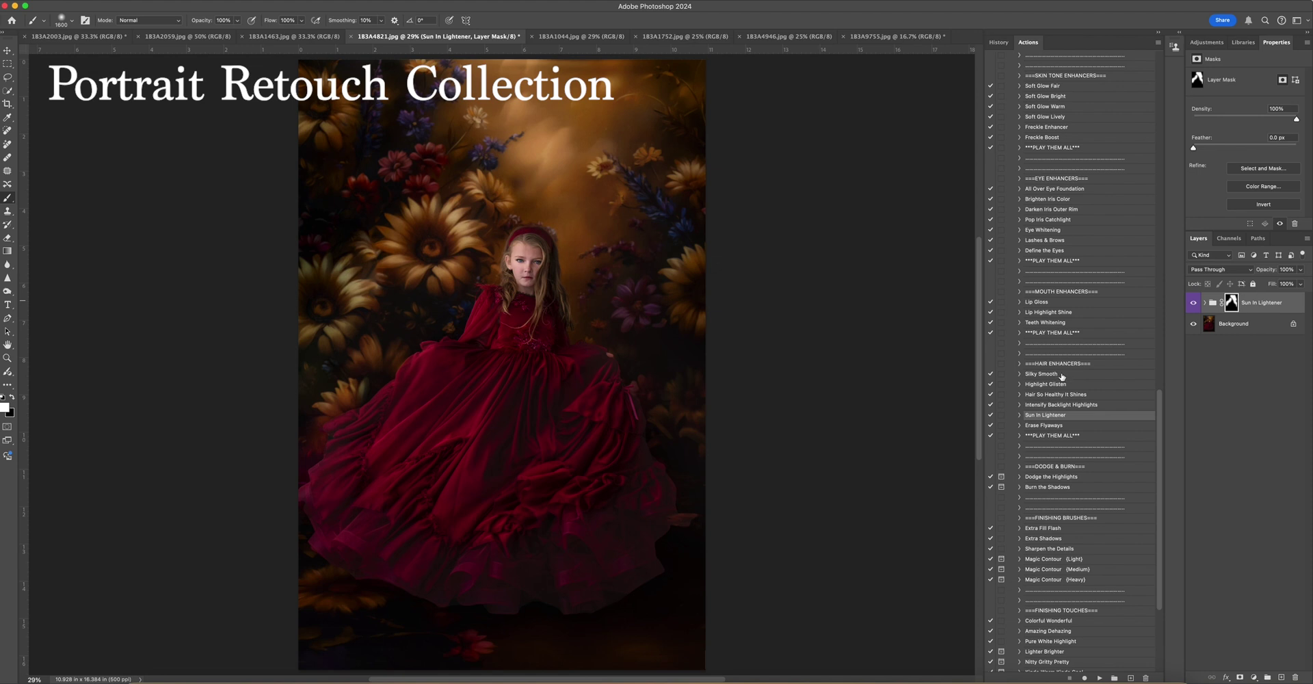
click(1085, 395)
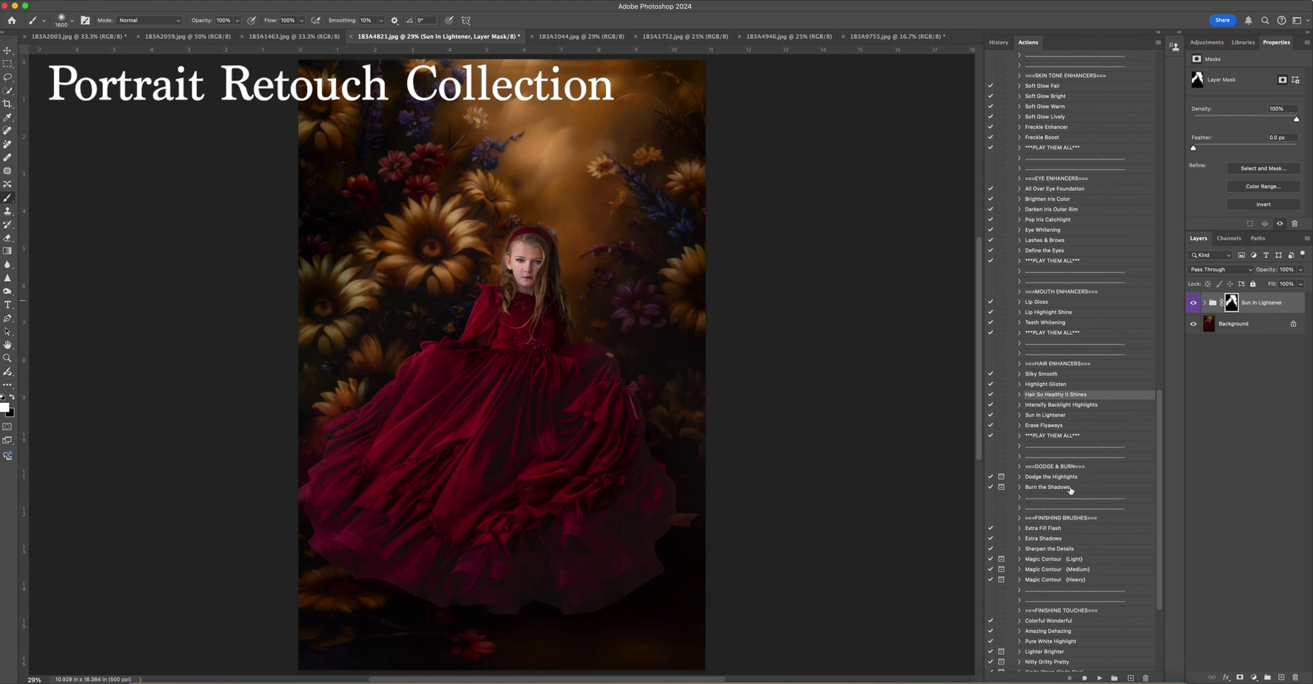
scroll(1073, 472, down, 5)
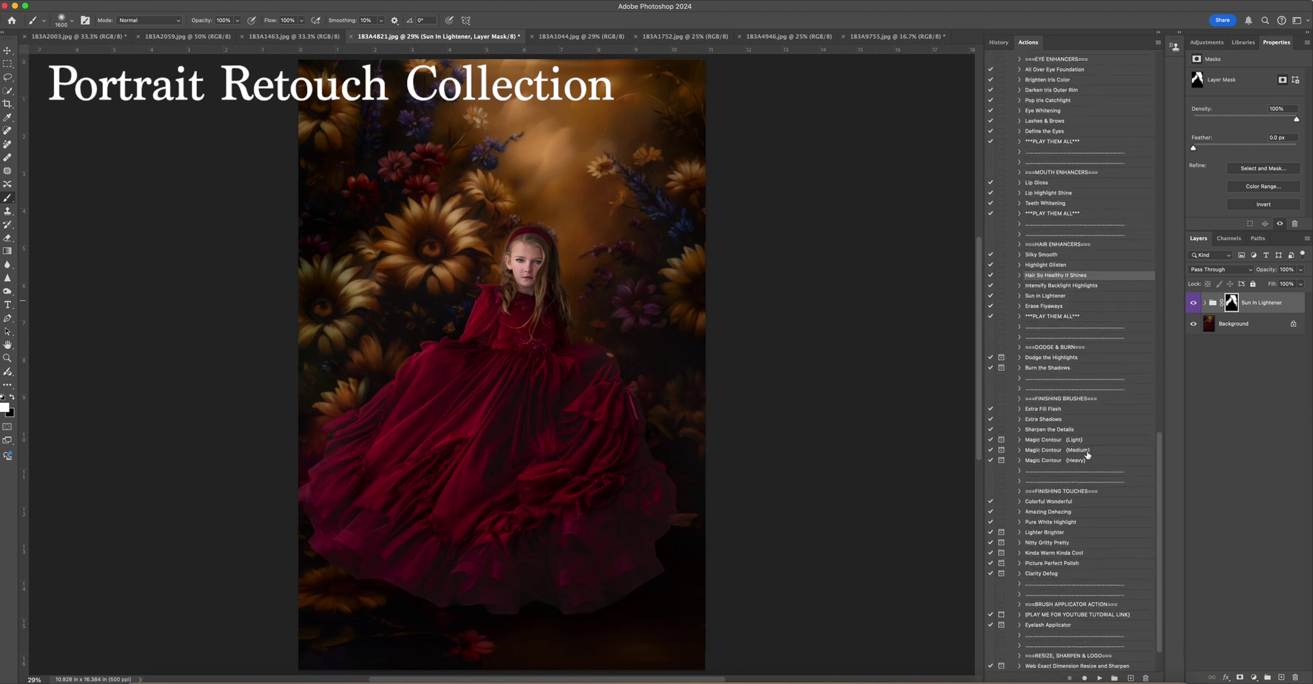
Flatten the image and play the Magic Contour (Medium) finishing brush action, letting it continue past its flatten notice.
click(205, 375)
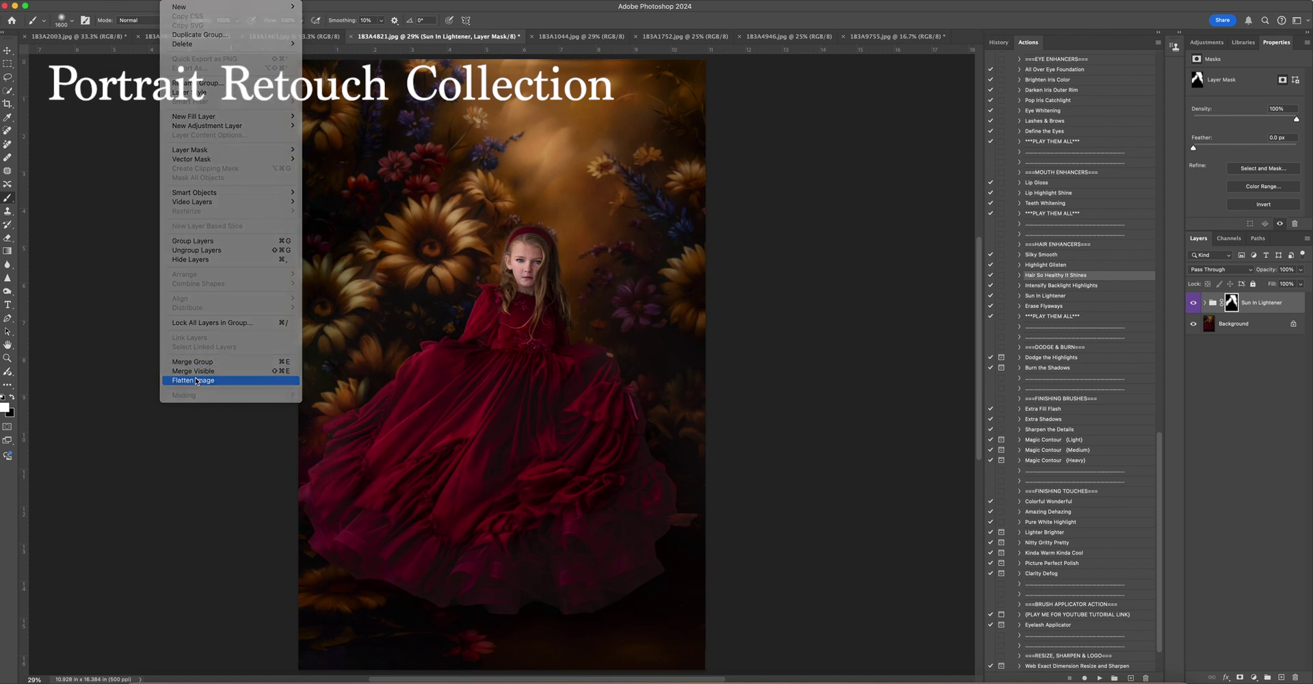
click(1091, 450)
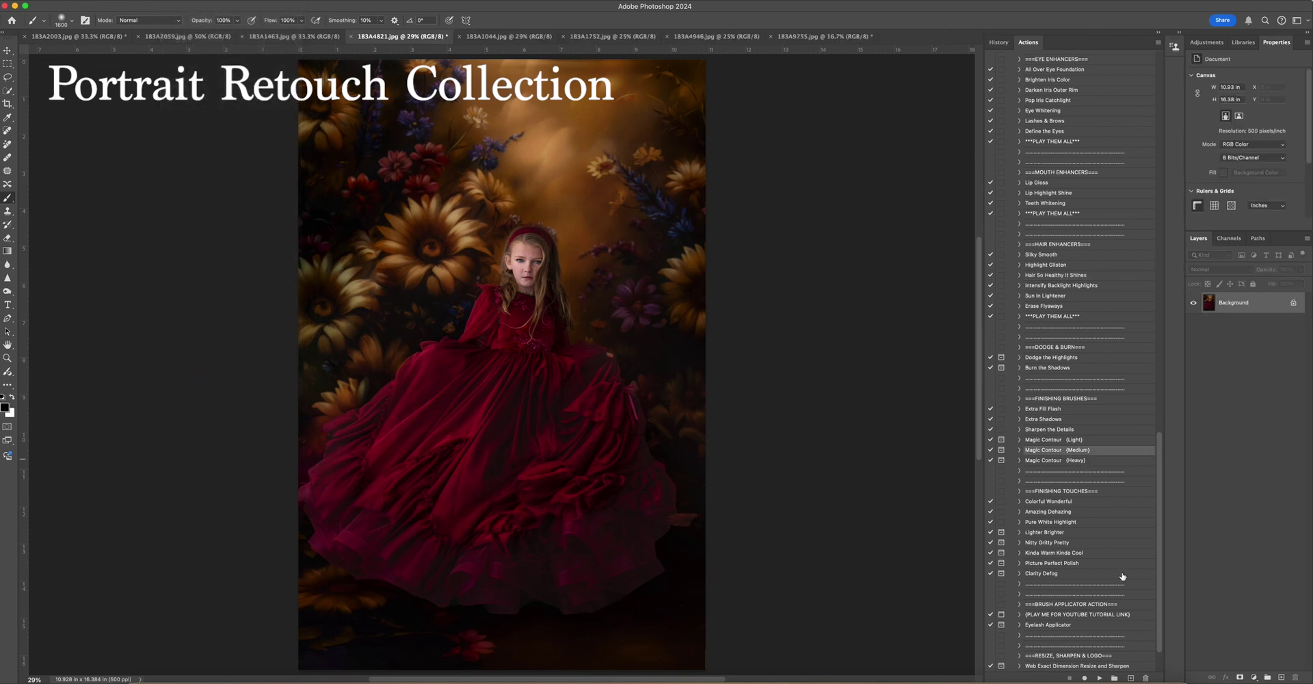
click(1099, 677)
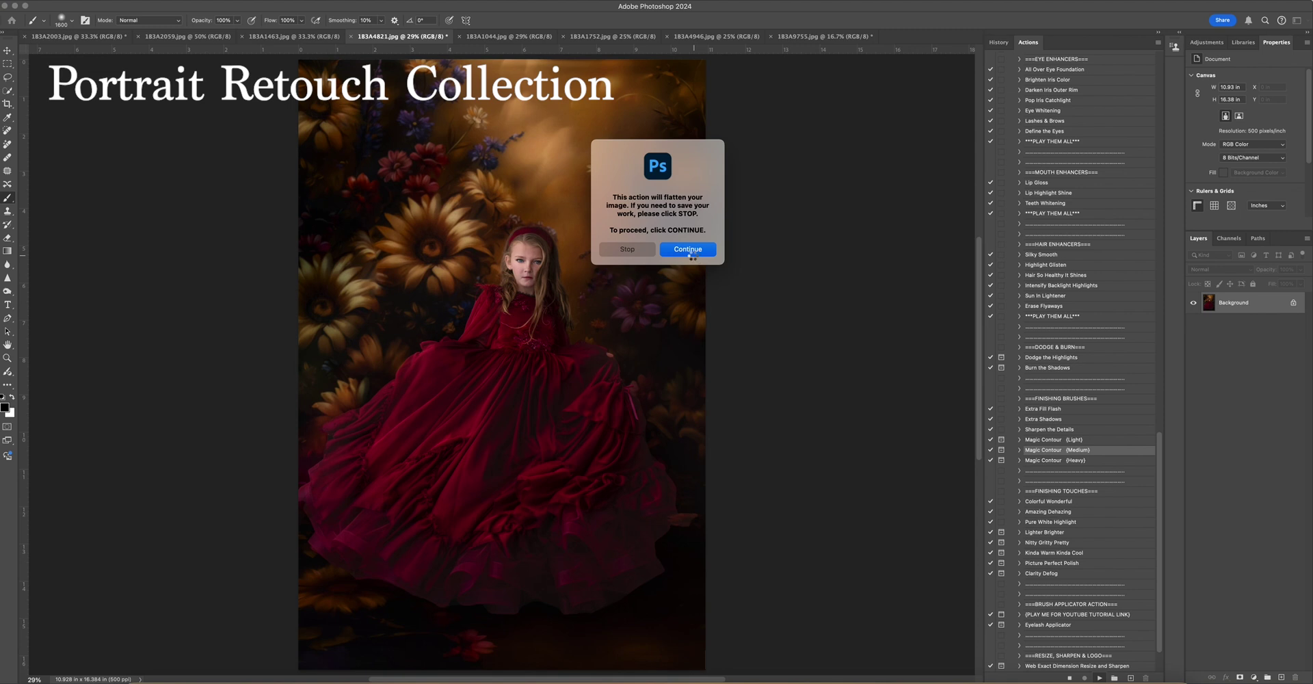
click(696, 254)
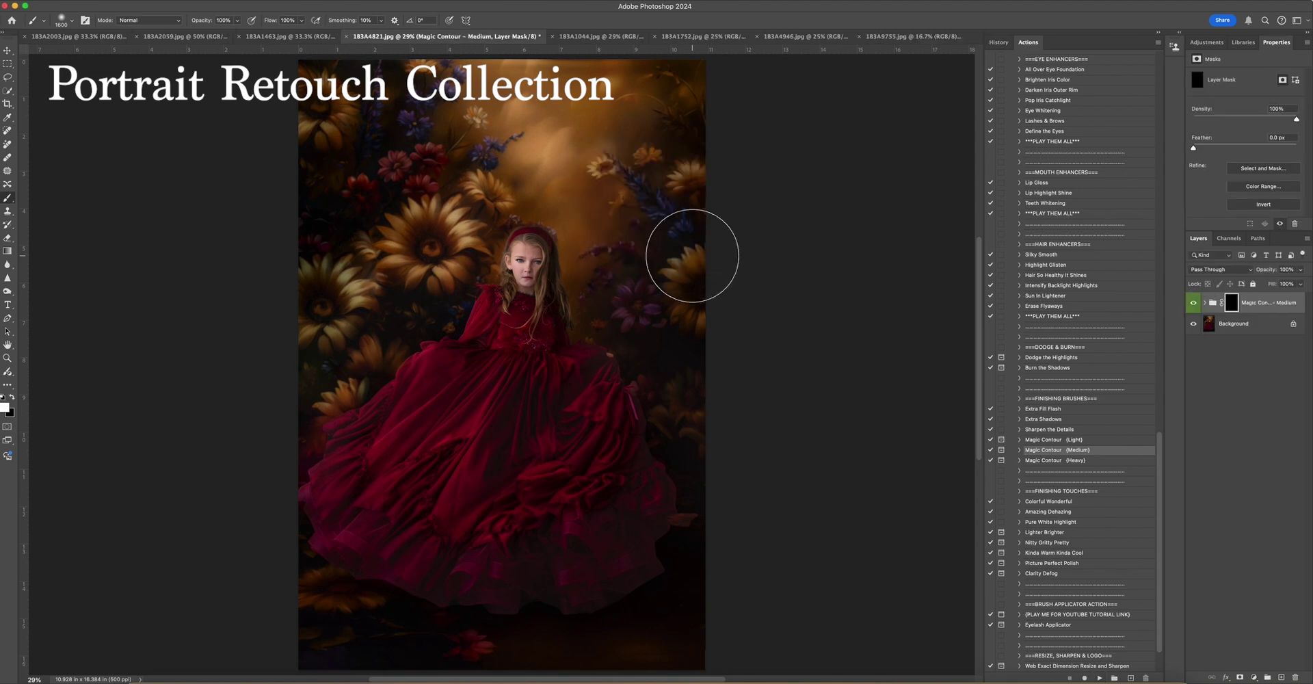
Paint white on the Magic Contour - Medium mask over the girl and her dress with a smaller brush, and reduce the brush to 300 px.
key(bracketleft)
key(bracketleft)
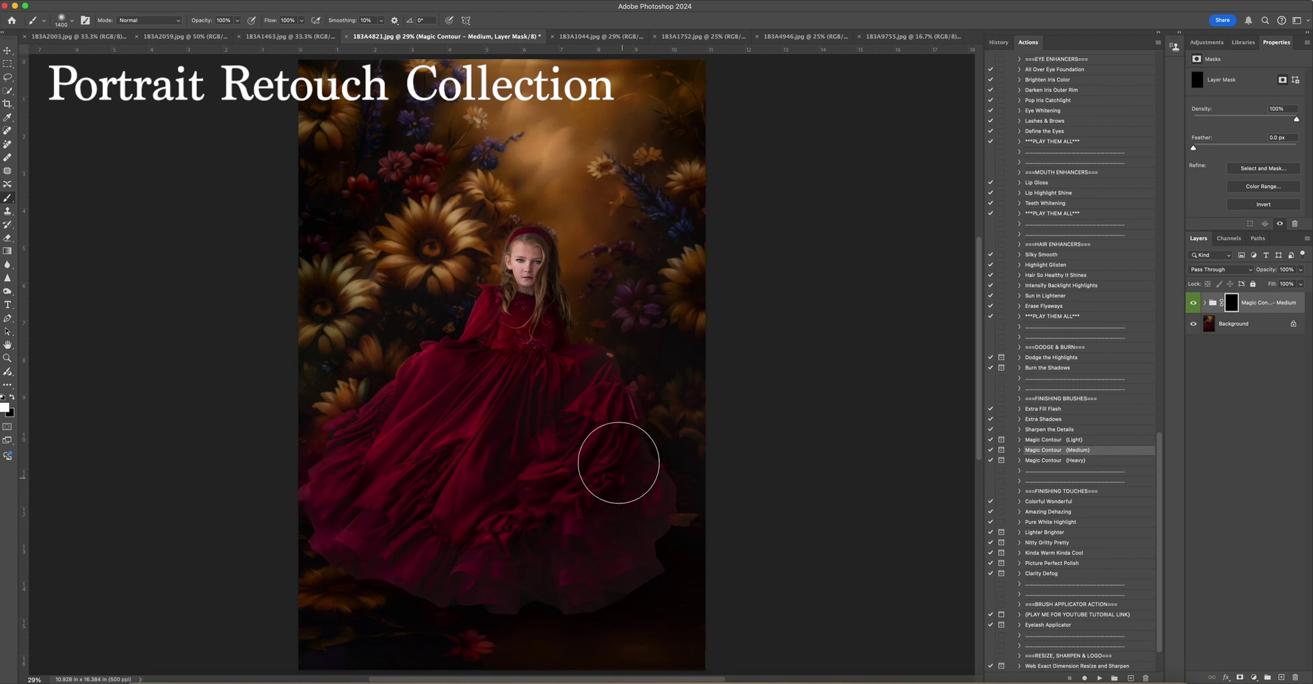
key(bracketleft)
mouse_move(528, 331)
mouse_down()
mouse_move(449, 372)
mouse_move(351, 502)
mouse_move(575, 390)
mouse_move(546, 257)
mouse_up()
key(bracketleft)
key(bracketleft)
key(bracketleft)
key(bracketleft)
key(bracketleft)
key(bracketleft)
key(bracketleft)
key(bracketleft)
key(bracketleft)
key(bracketleft)
scroll(541, 260, right, 2)
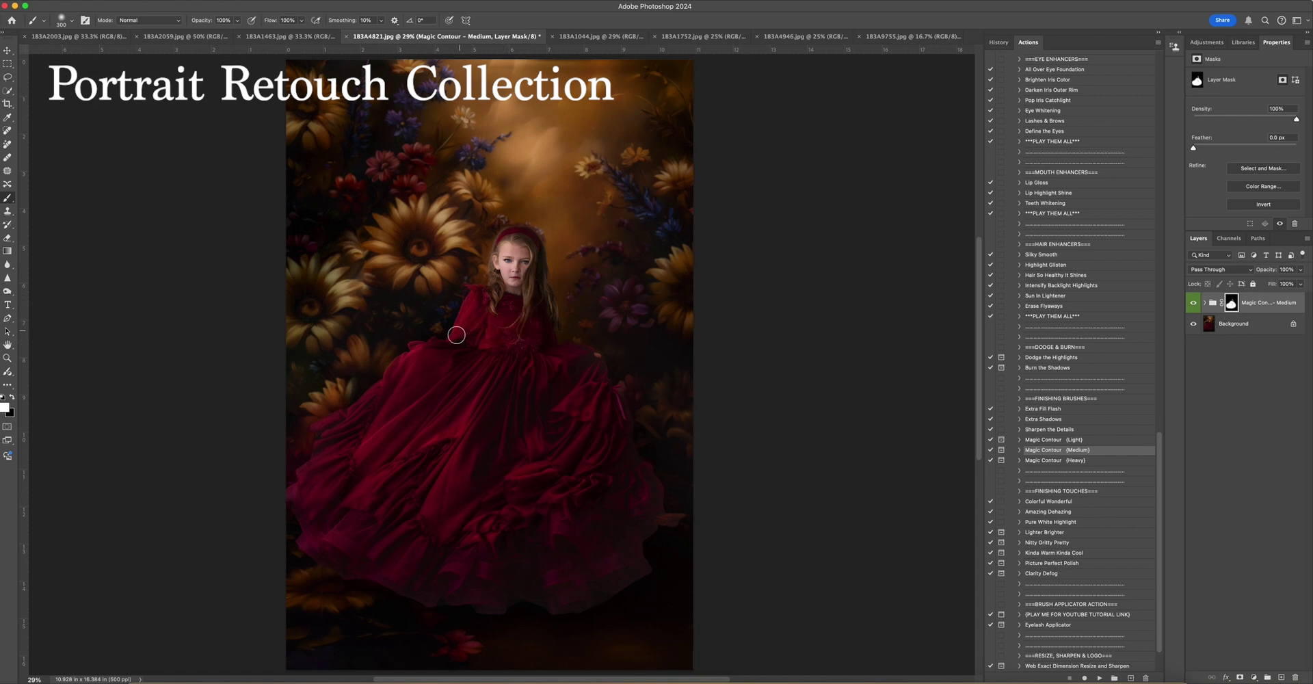
Compare the portrait with the Magic Contour - Medium group hidden and shown, and delete the group.
click(1194, 303)
click(1194, 302)
click(1194, 303)
click(1194, 303)
click(1194, 302)
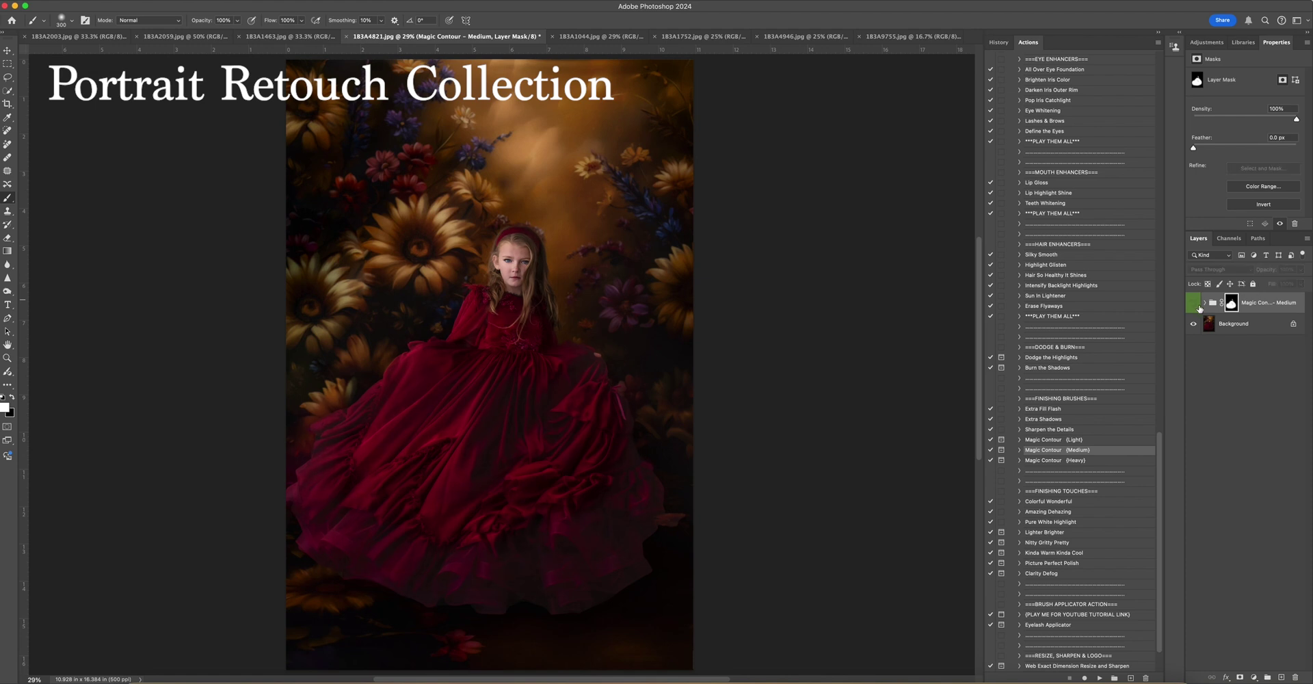
key(Delete)
Play the Kinda Warm Kinda Cool finishing touch action and accept its adjustment settings.
scroll(1072, 497, down, 3)
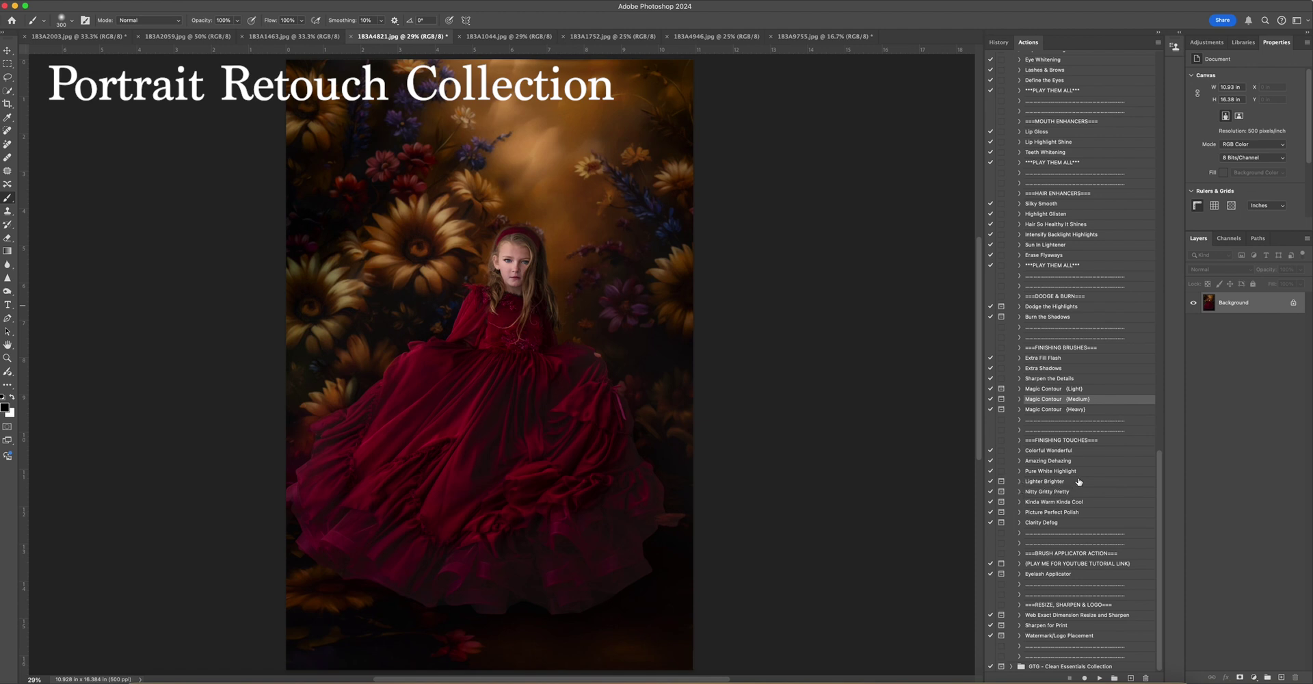
click(1082, 504)
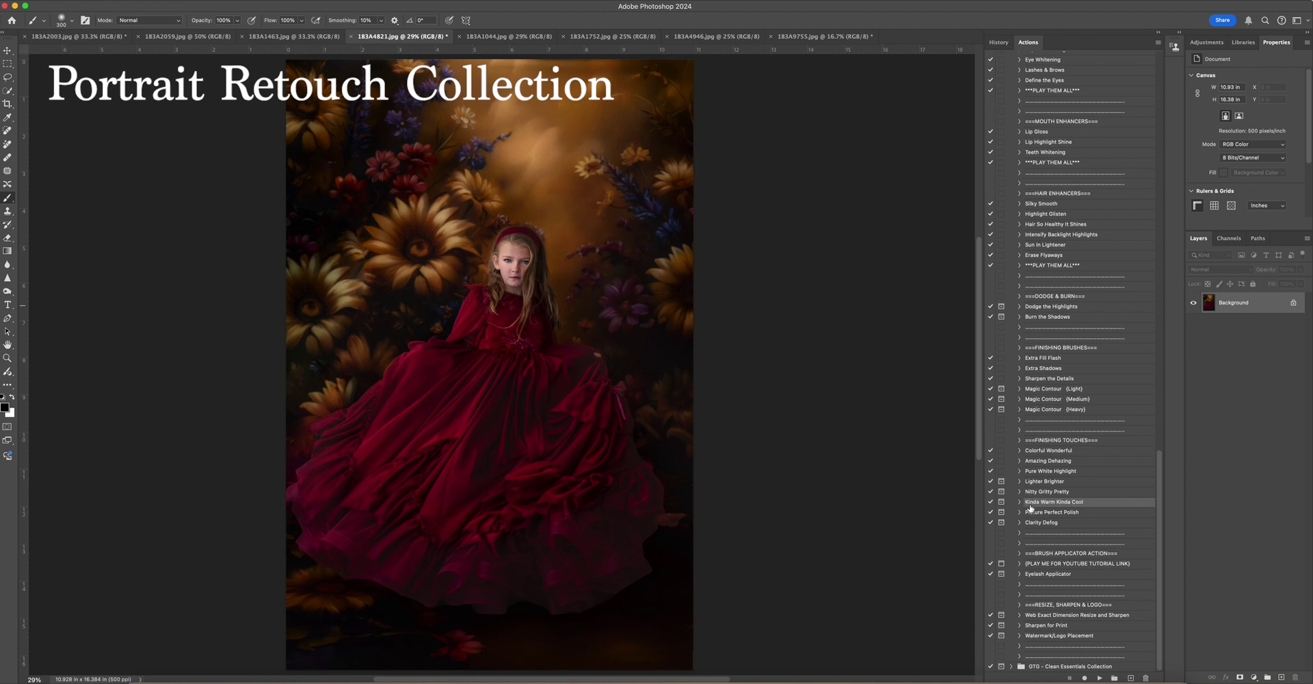
click(1100, 678)
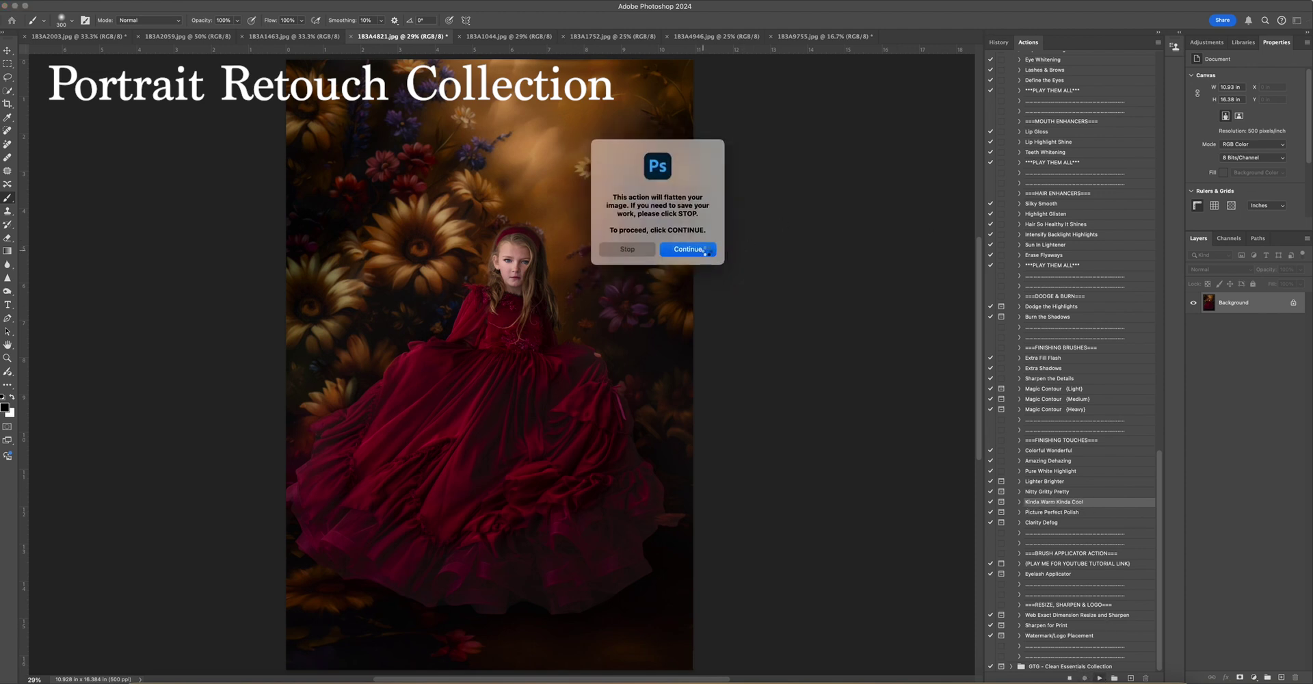
click(688, 249)
key(Return)
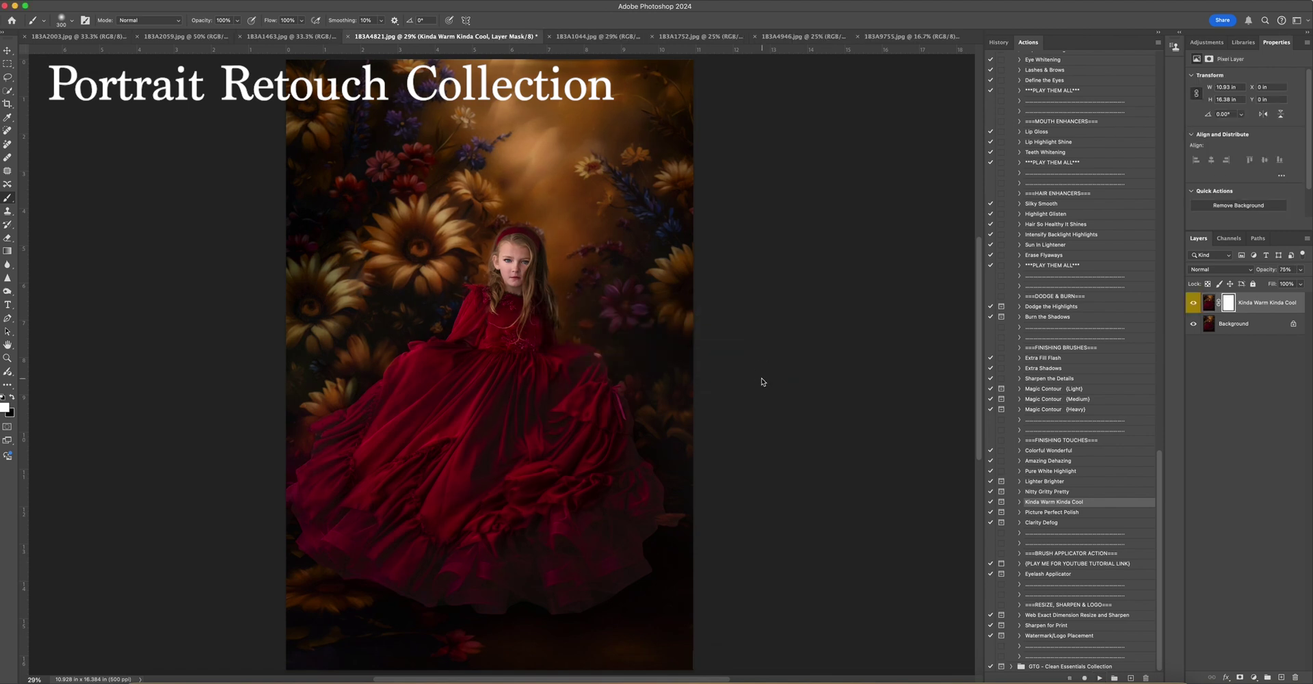
Compare the portrait with the Kinda Warm Kinda Cool layer hidden and shown.
click(1192, 303)
click(1192, 304)
click(1192, 304)
click(1192, 304)
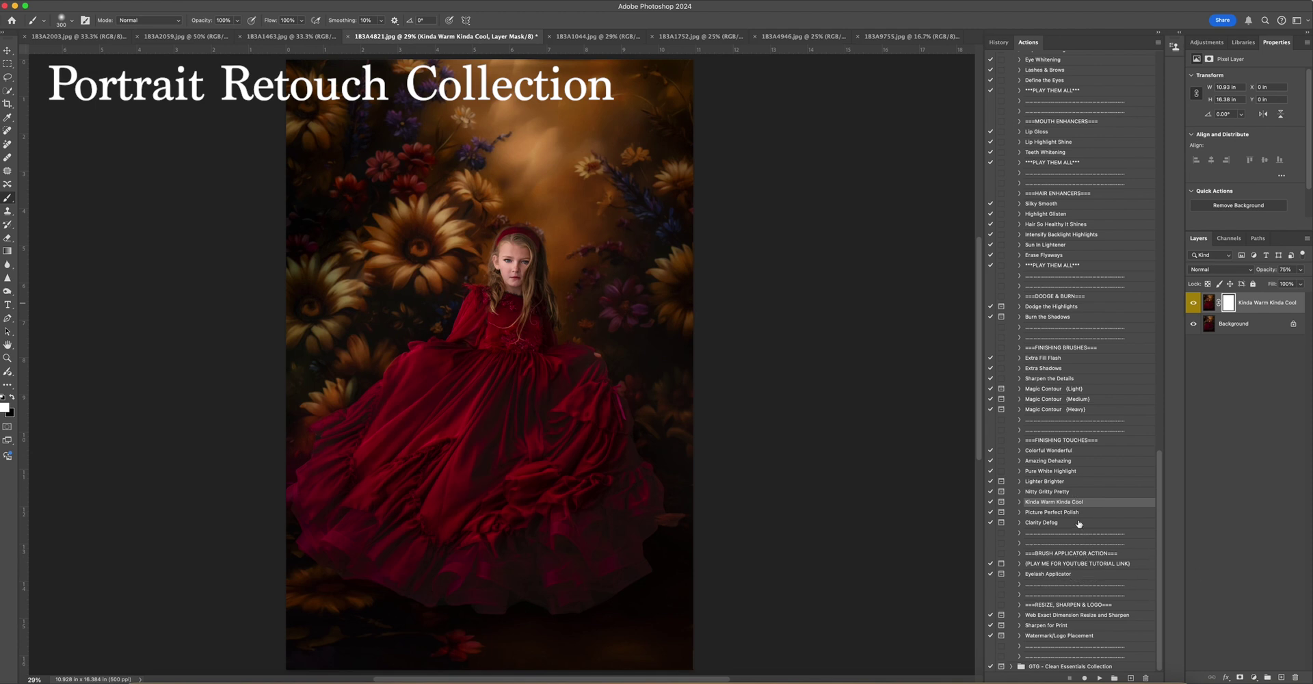
Collapse the Portrait Retouch Collection action set and expand GTG - Innocence Workflow II.
scroll(1079, 524, up, 20)
scroll(1079, 524, up, 8)
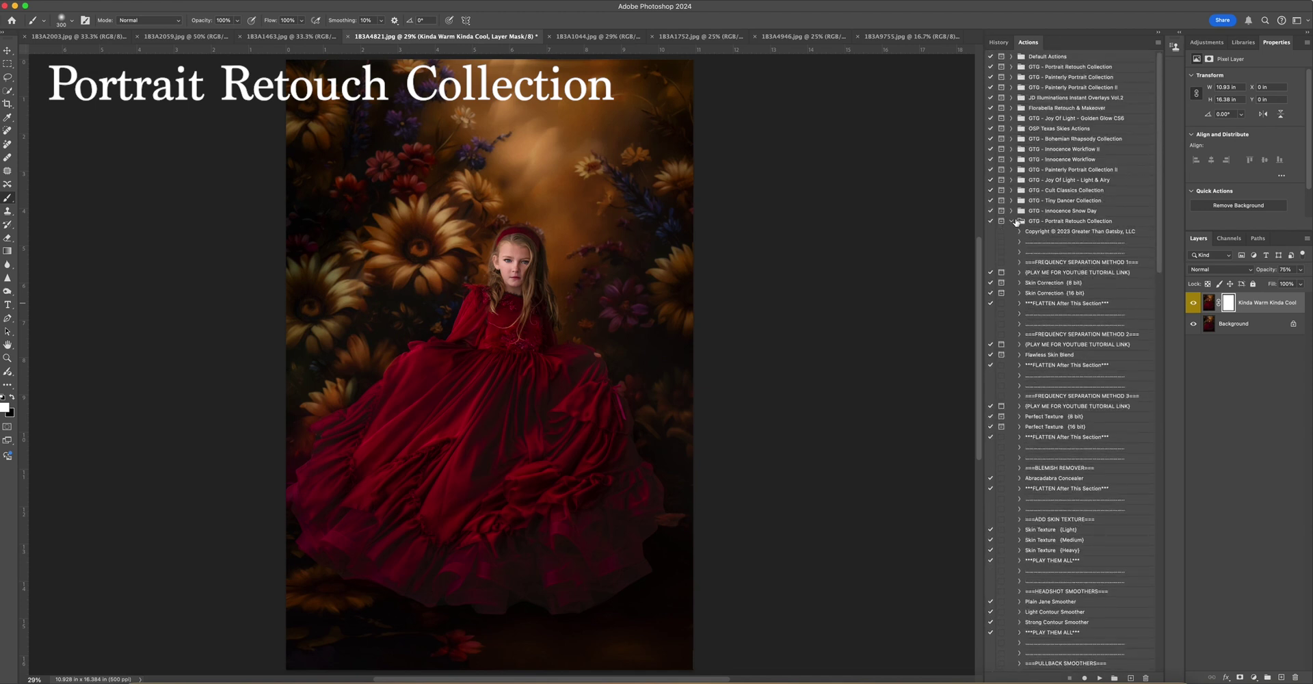
click(1012, 221)
click(1098, 150)
click(1012, 149)
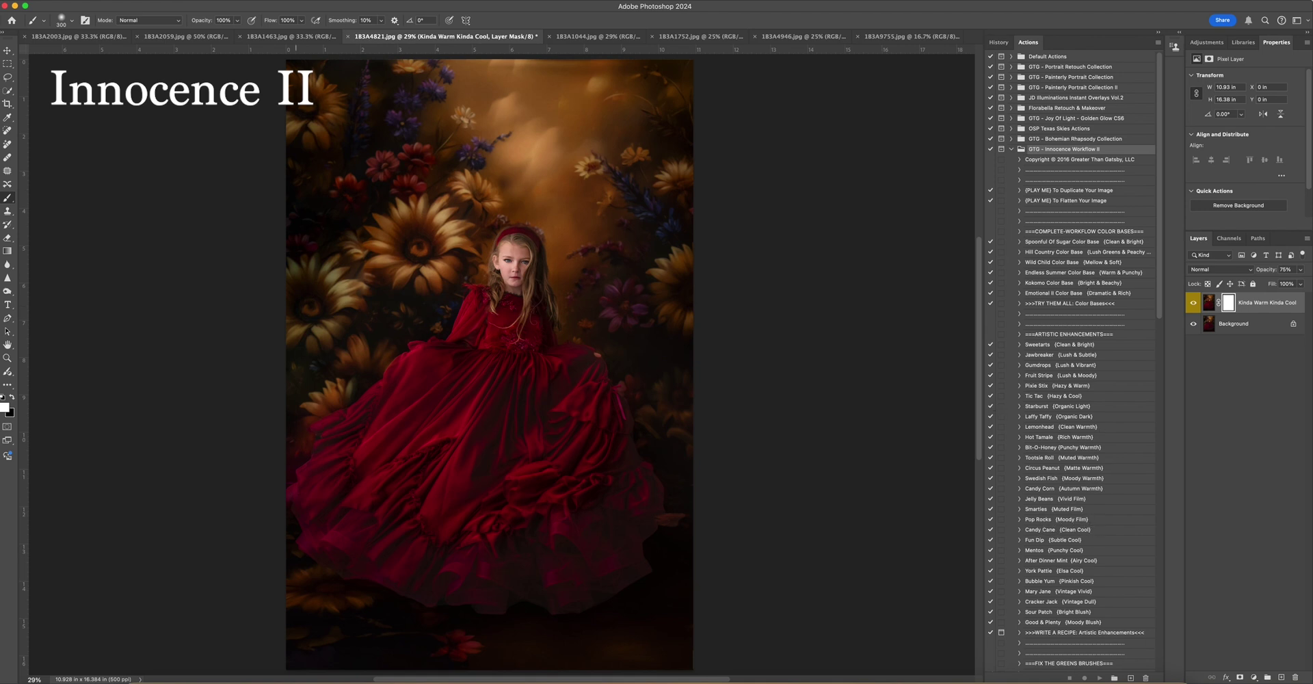
Flatten the image, play the Pop Rocks (Moody Film) artistic enhancement, and set its group opacity to 75%.
click(174, 2)
click(193, 378)
click(1081, 522)
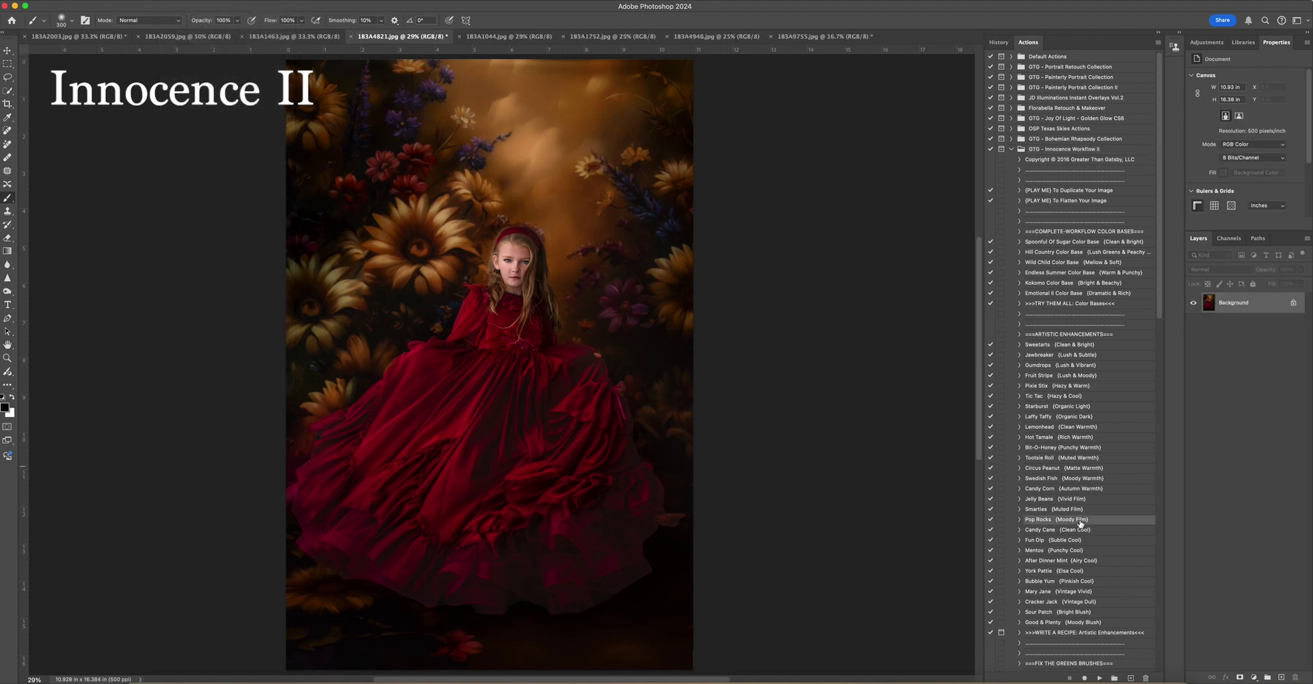
click(1100, 678)
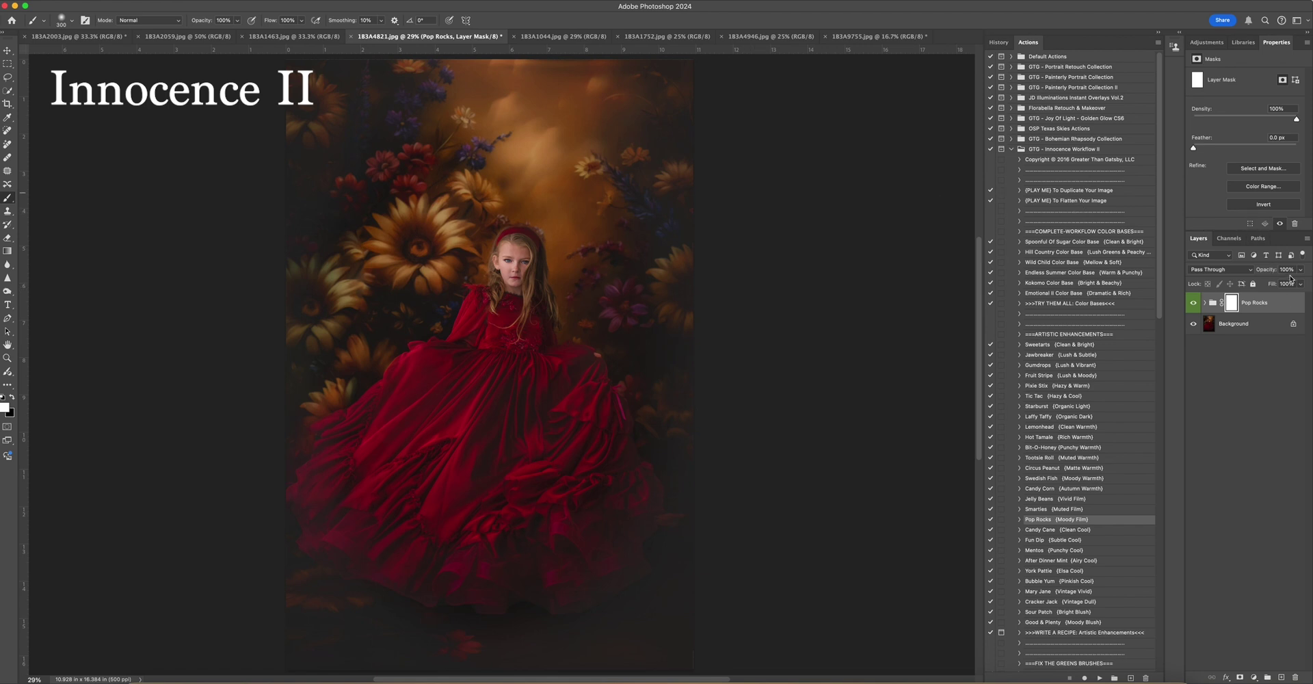
click(1302, 271)
mouse_move(1300, 284)
mouse_down()
mouse_move(1253, 287)
mouse_move(1279, 281)
mouse_up()
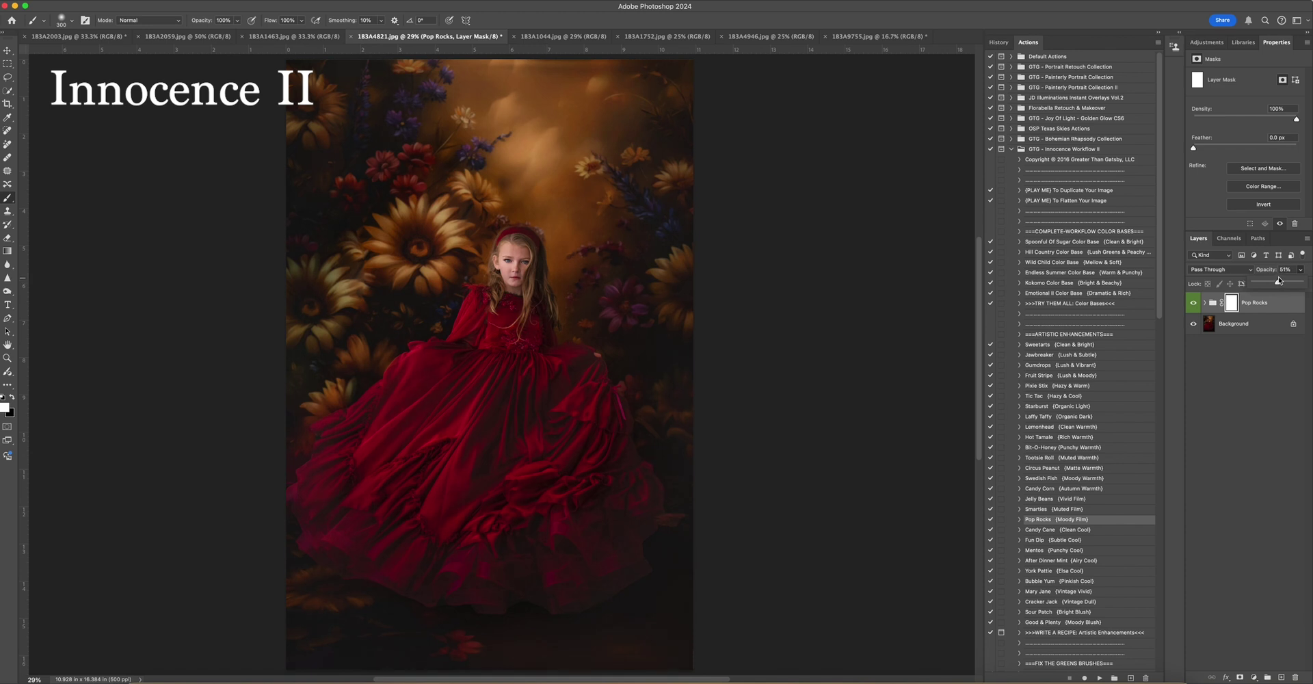
drag(1281, 286, 1290, 284)
Look through the remaining Innocence Workflow II actions, collapse that set, and browse GTG - Joy Of Light - Light & Airy down to the movable soft light actions.
scroll(1079, 426, down, 10)
scroll(1079, 427, down, 20)
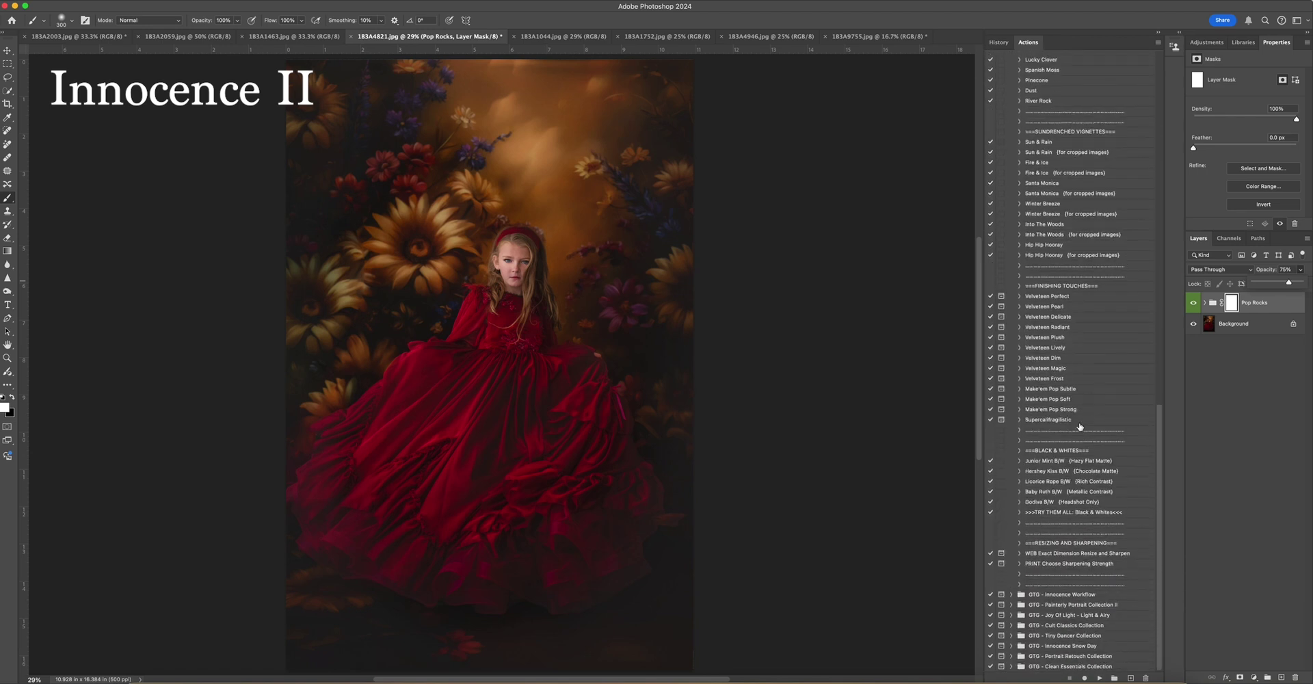
scroll(1080, 426, up, 20)
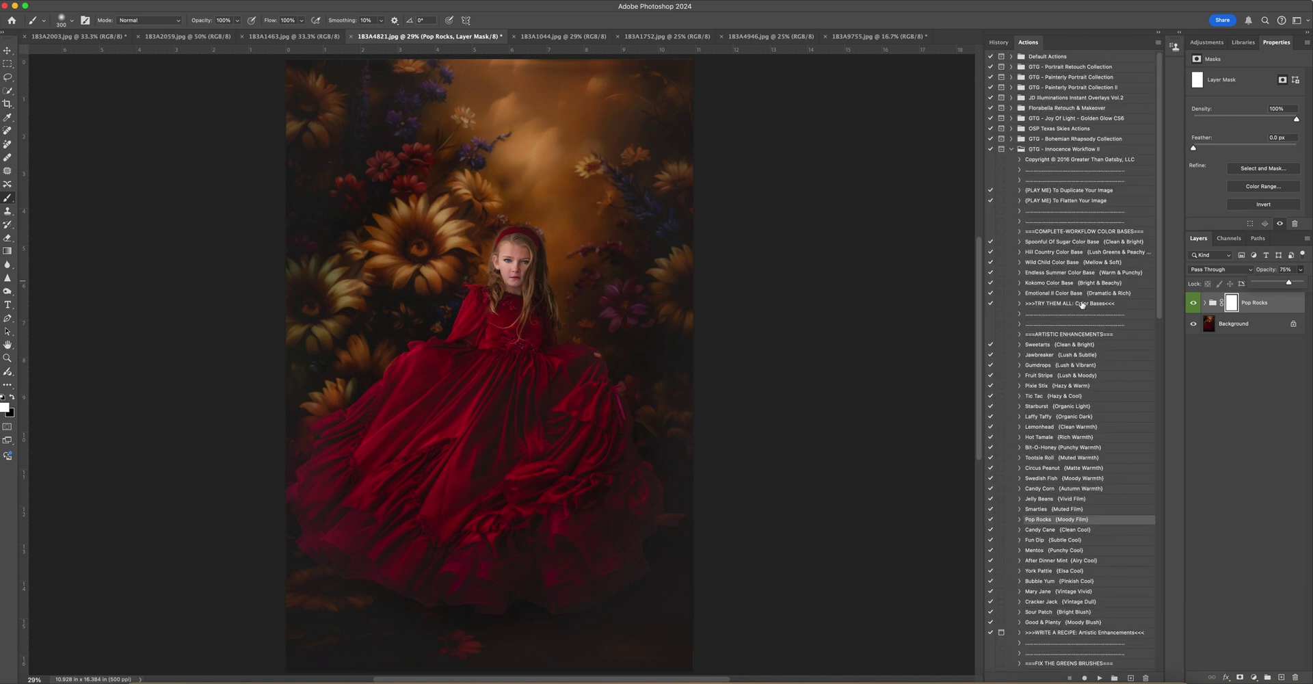
click(1010, 148)
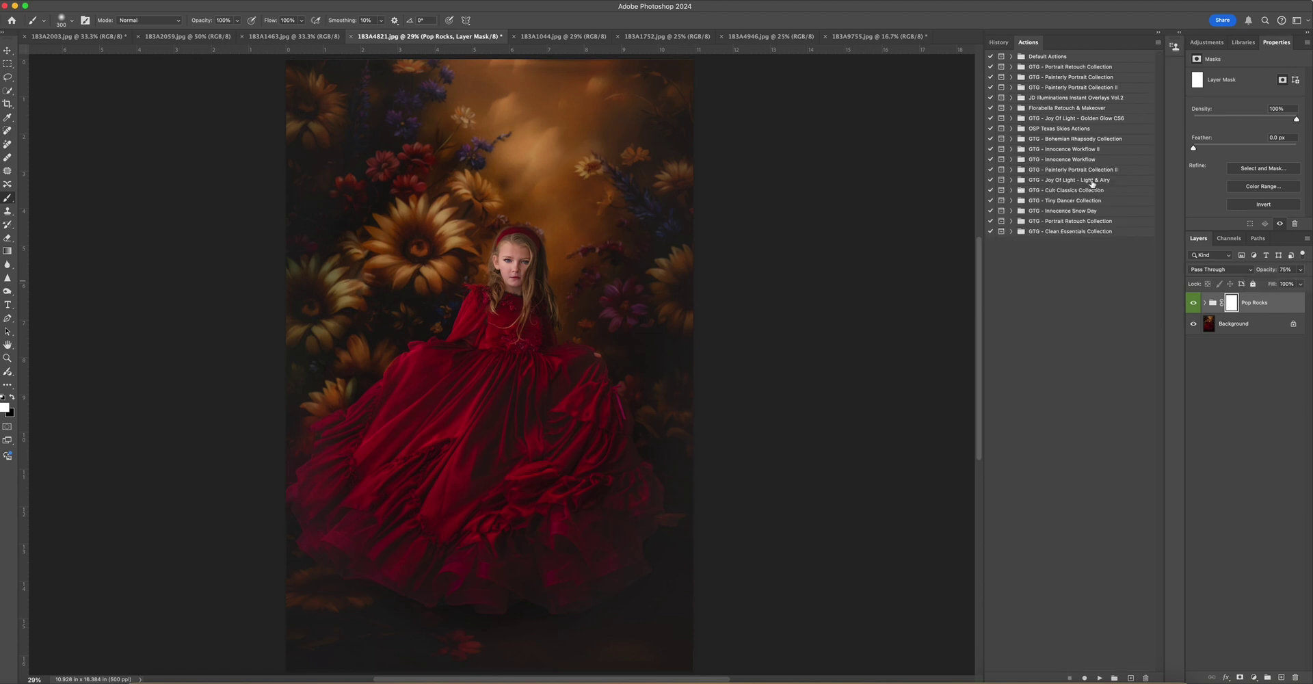
click(1012, 180)
scroll(1006, 568, down, 20)
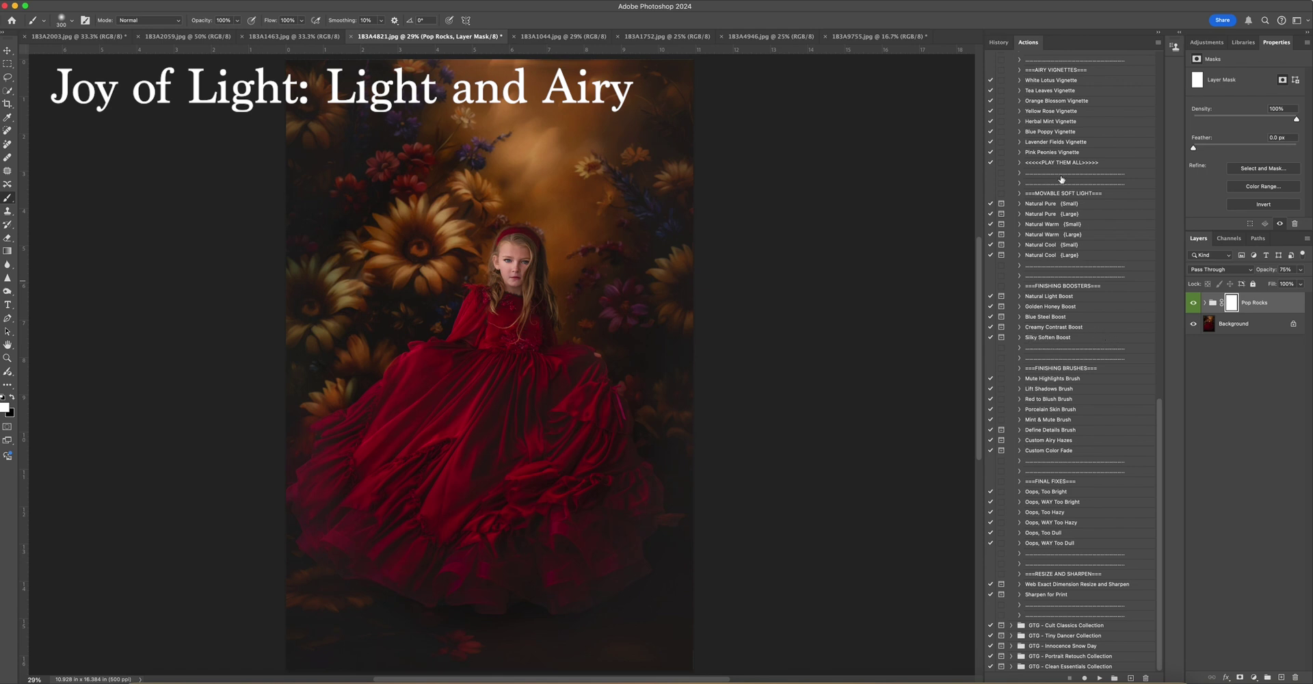
scroll(1070, 199, up, 15)
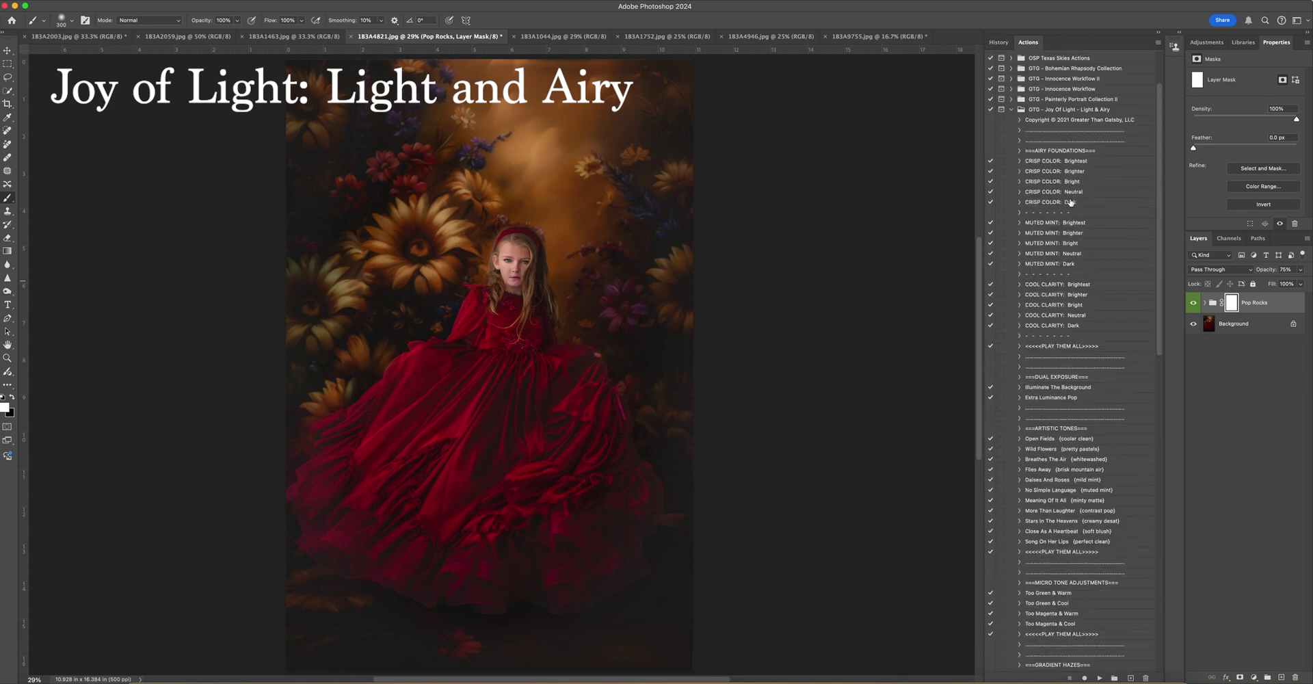
scroll(1041, 451, down, 10)
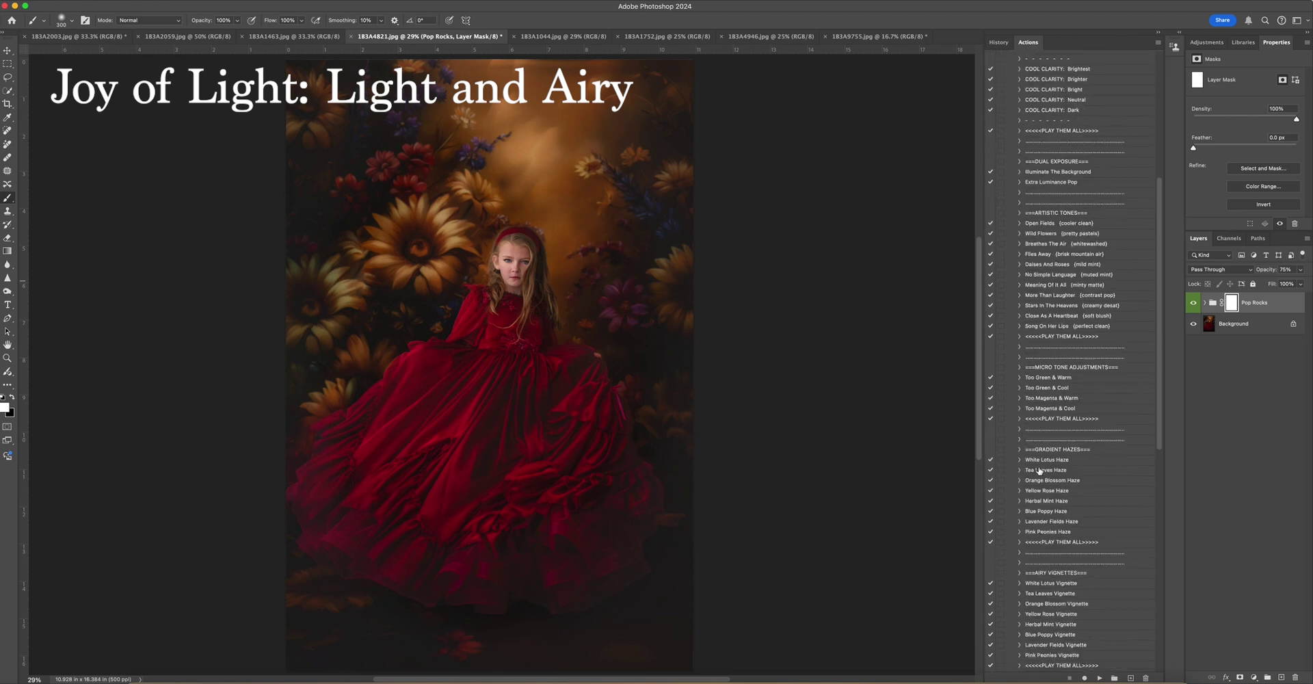
scroll(1039, 470, down, 2)
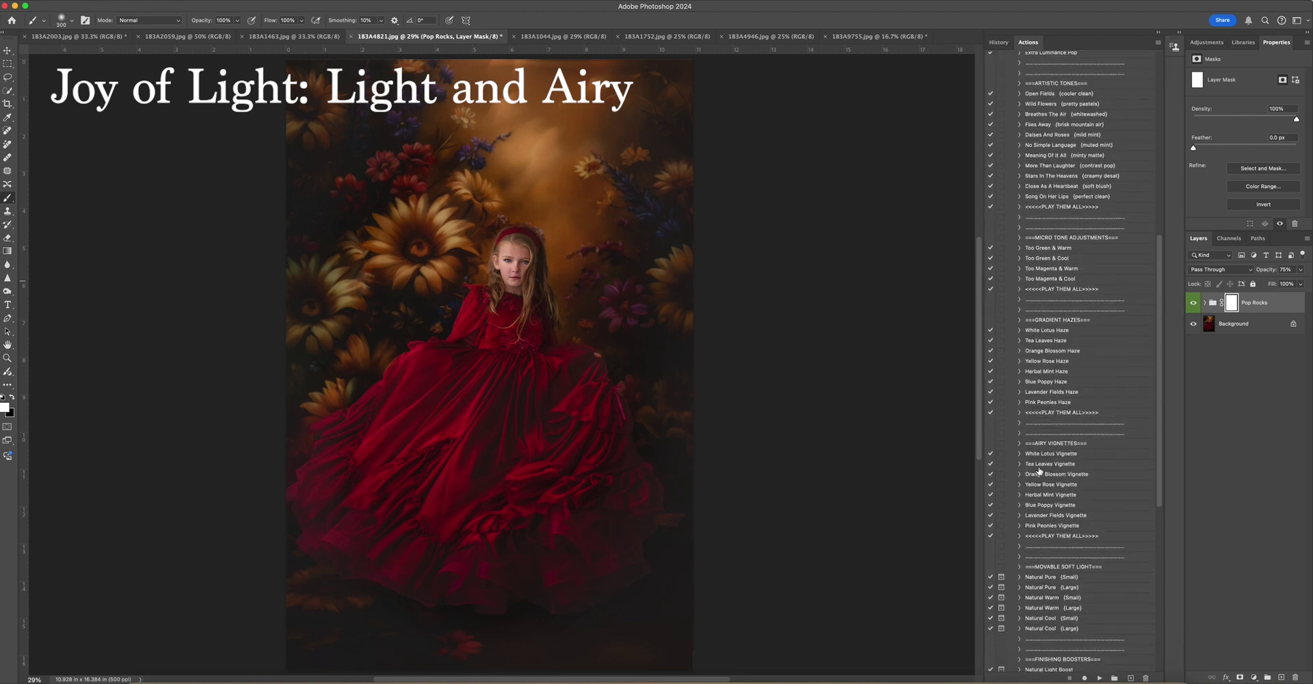
scroll(1027, 463, down, 4)
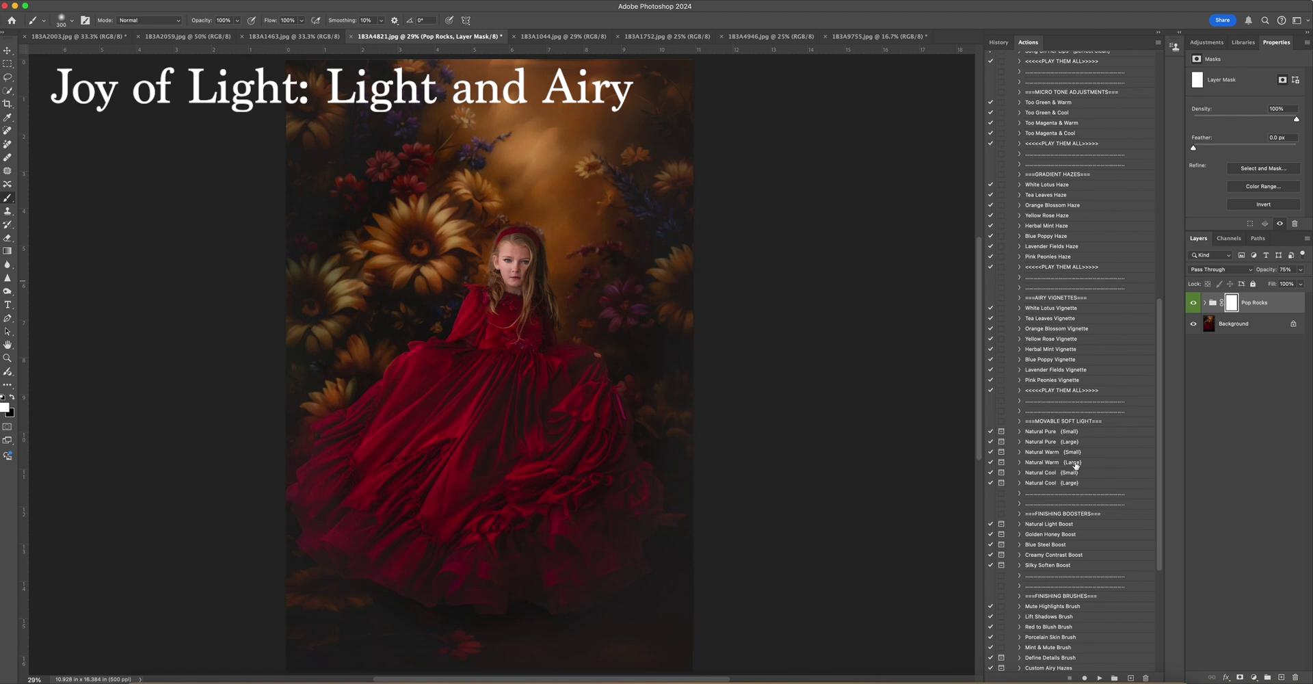
key(super+0)
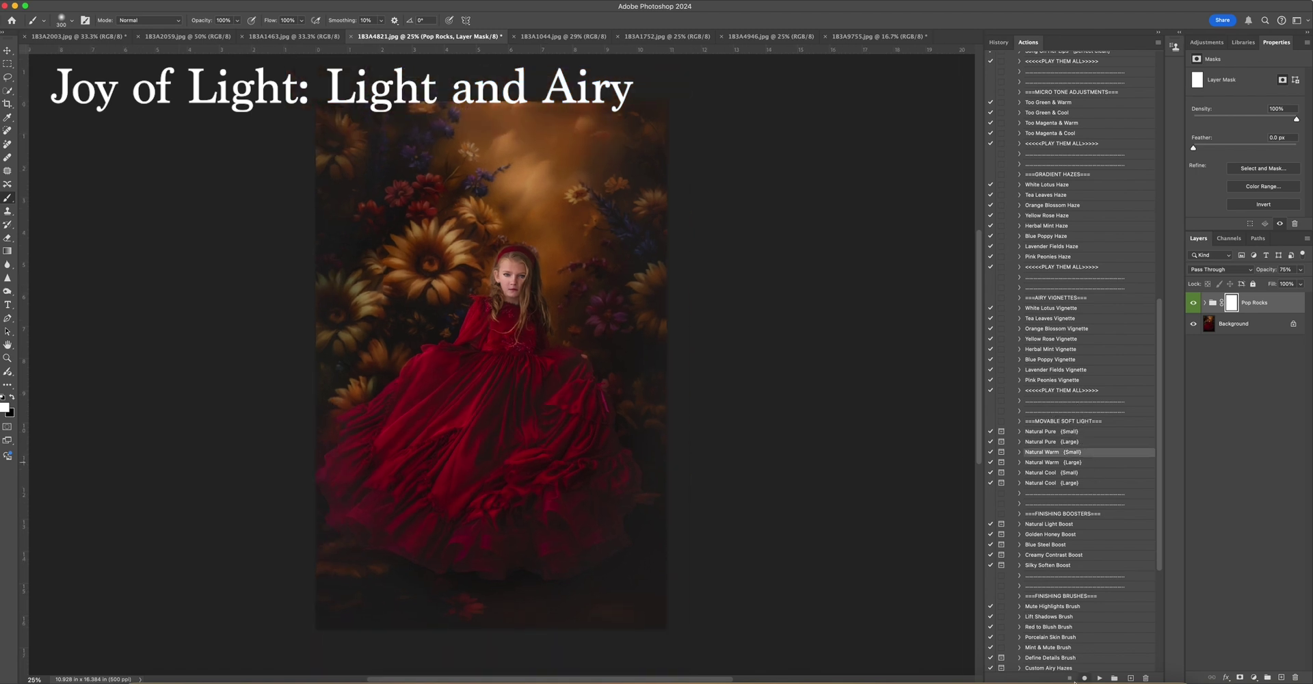
click(1099, 678)
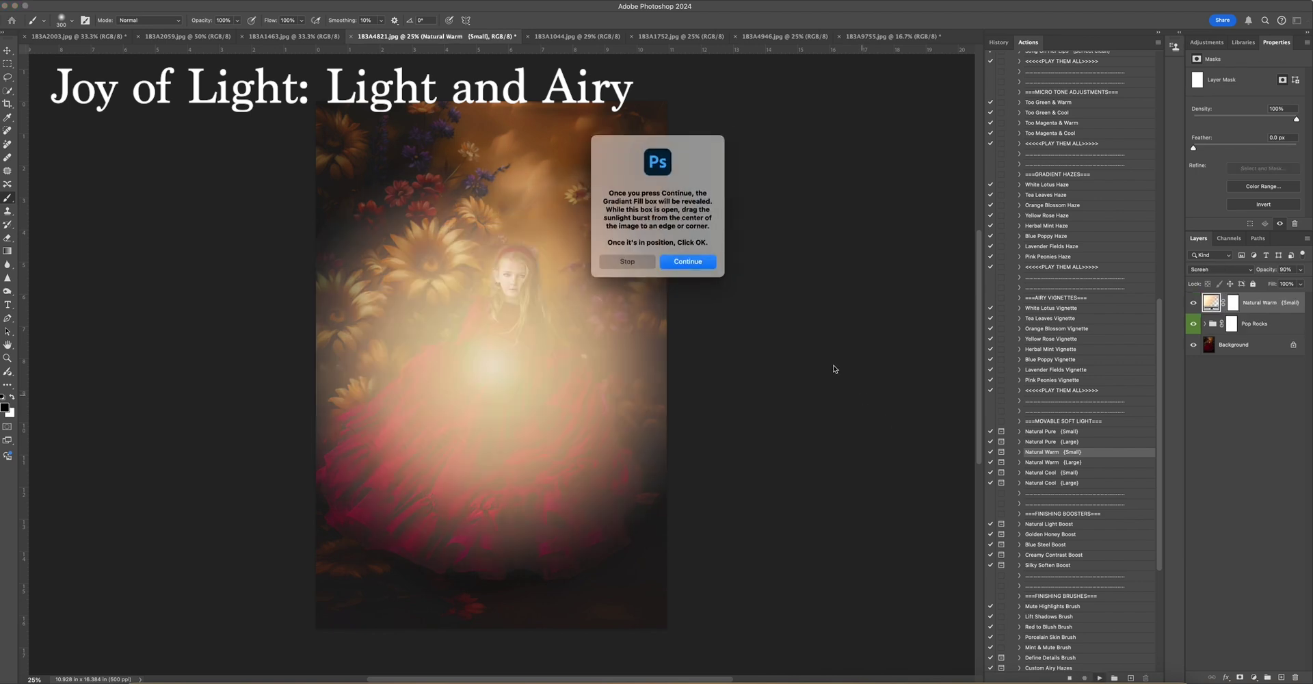
click(688, 262)
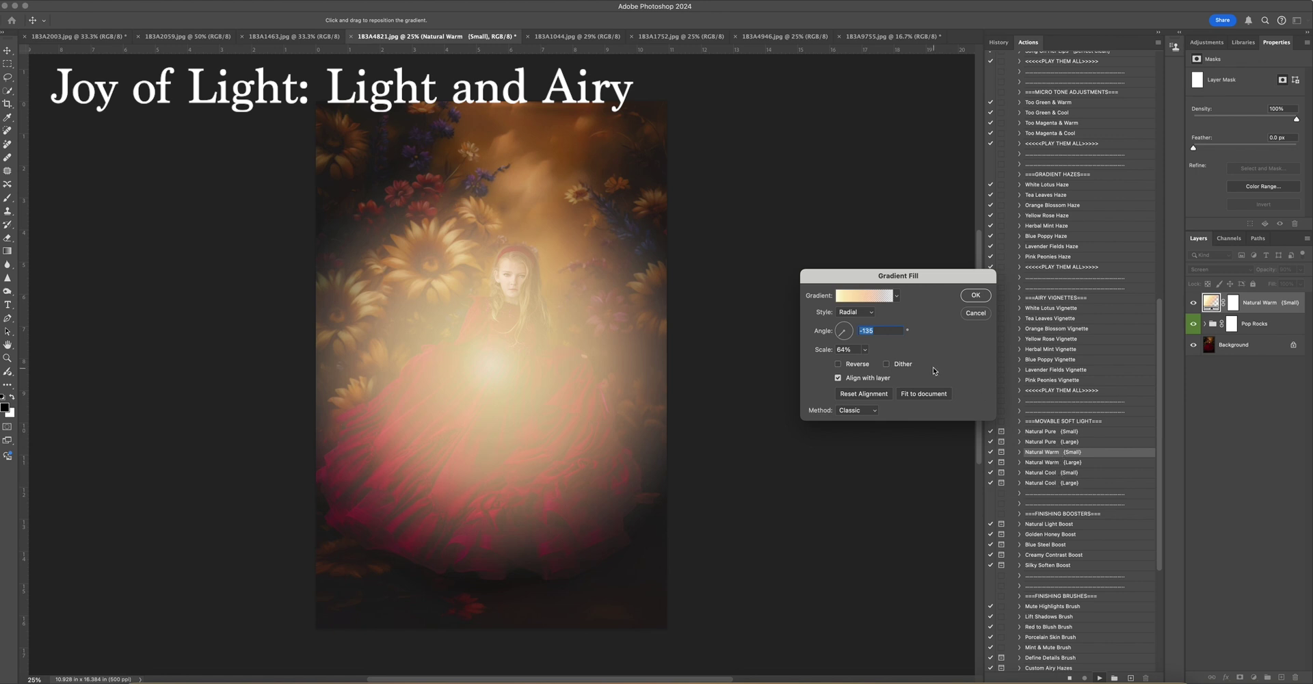
click(865, 350)
drag(865, 368, 861, 366)
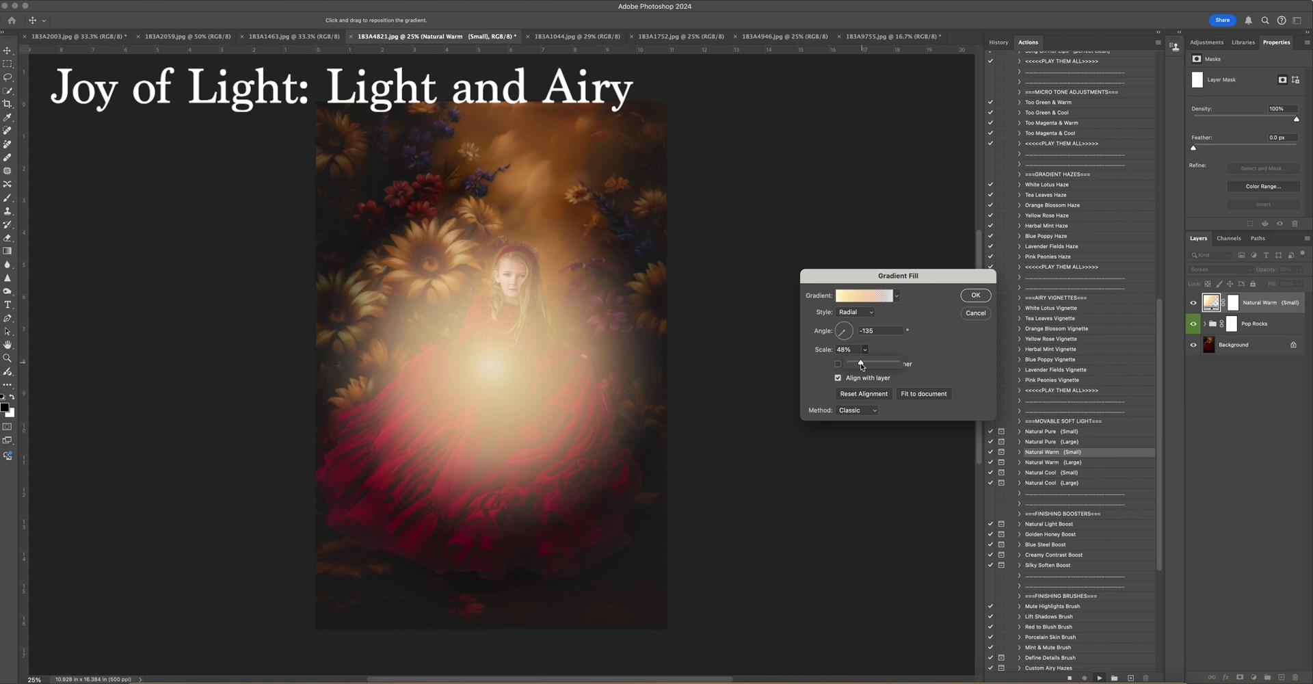
click(976, 296)
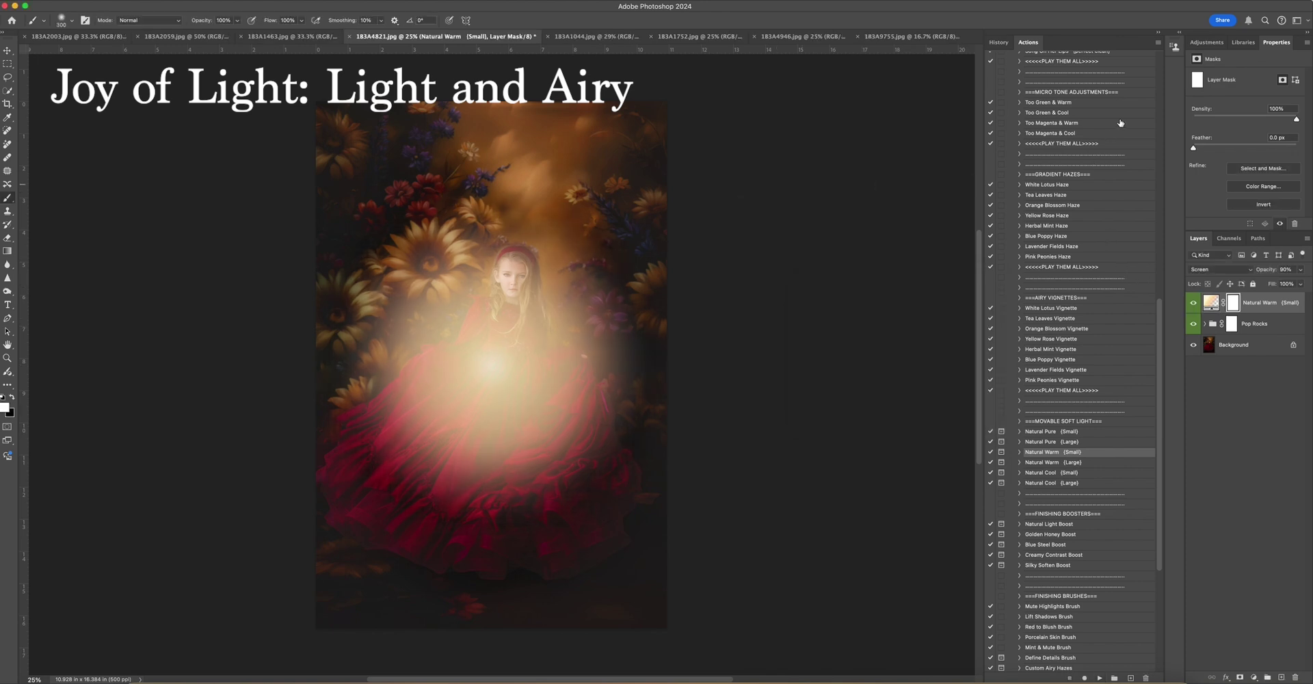
key(Delete)
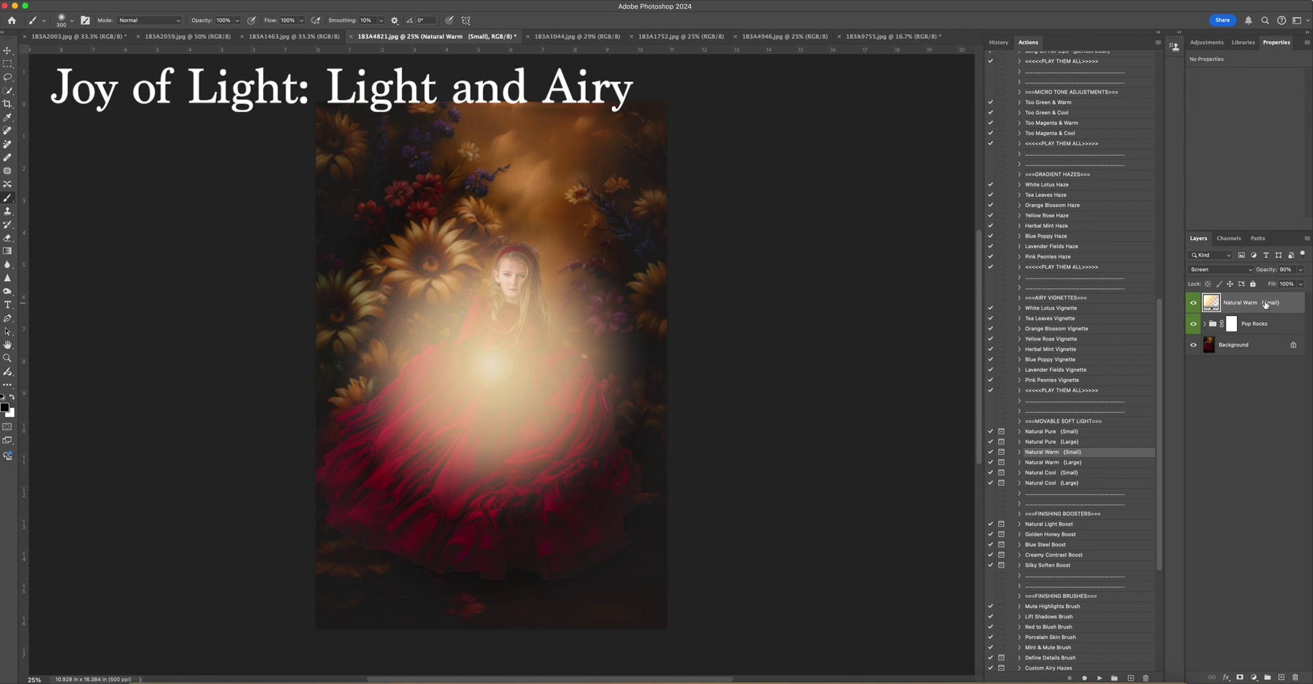
Play Natural Warm (Small), move the light to the portrait's upper edge at 48% gradient scale, and set the layer opacity to 40%.
click(1100, 677)
click(679, 271)
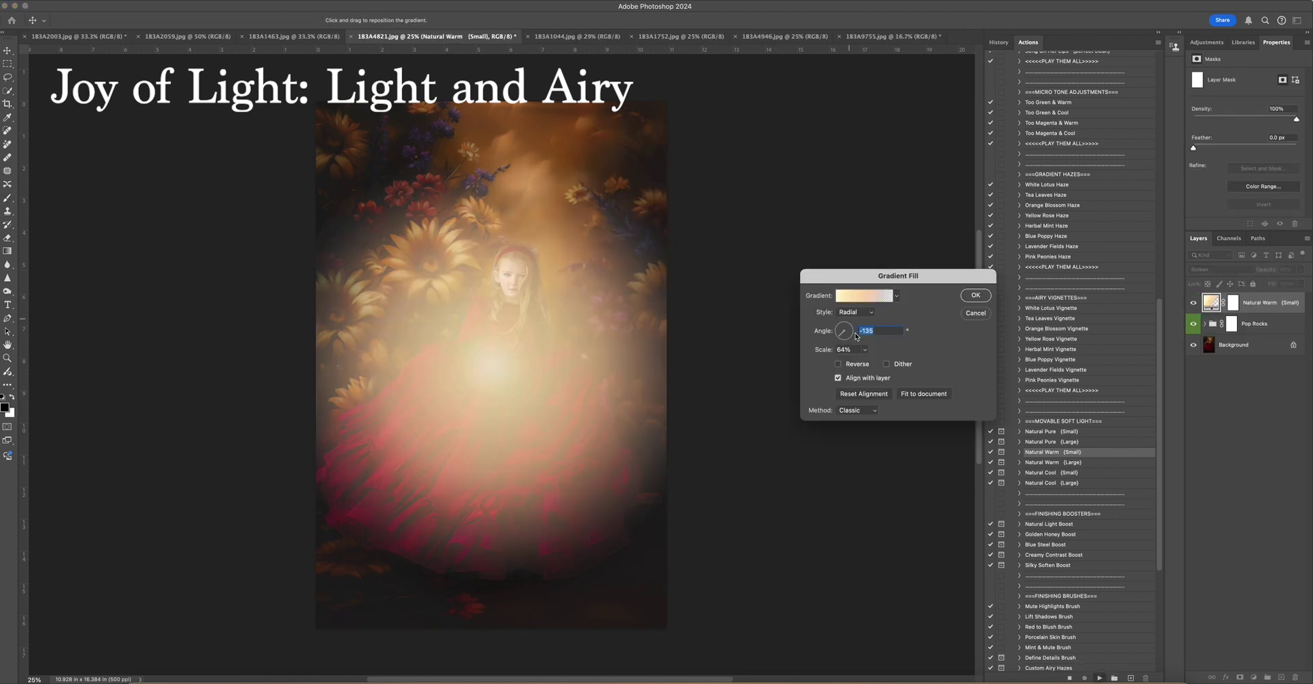
drag(866, 351, 859, 364)
drag(542, 348, 545, 86)
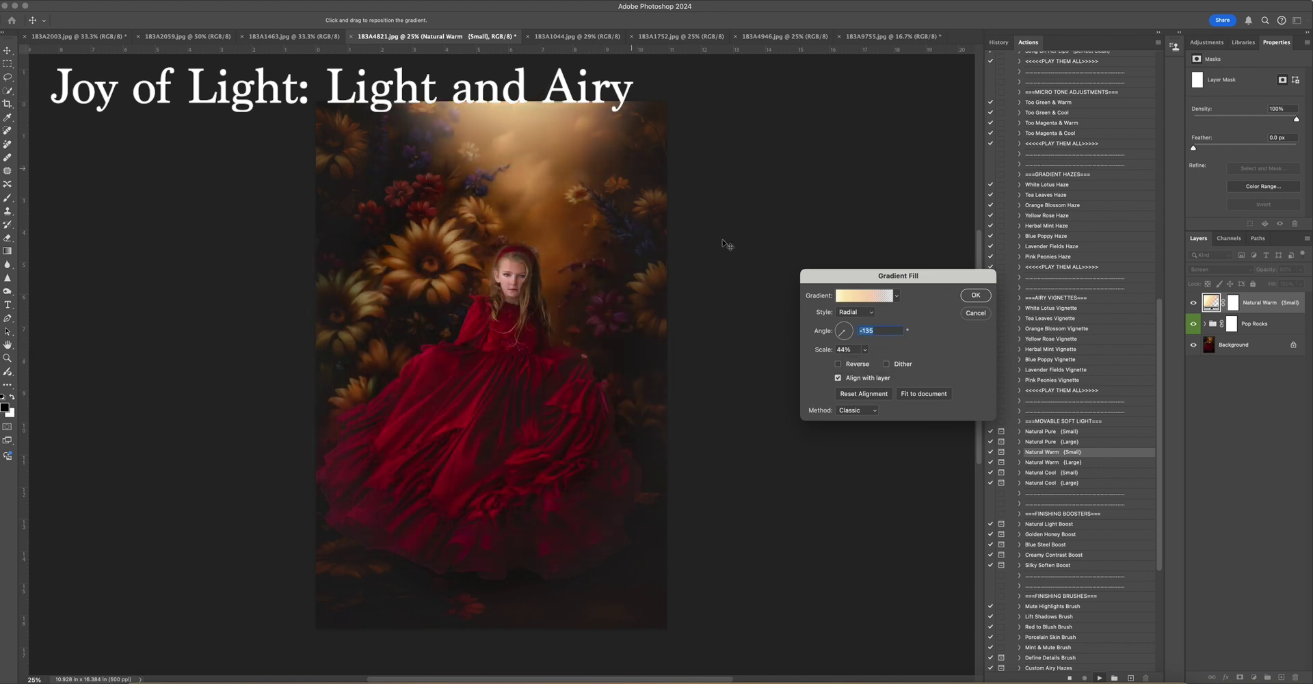
drag(865, 350, 866, 365)
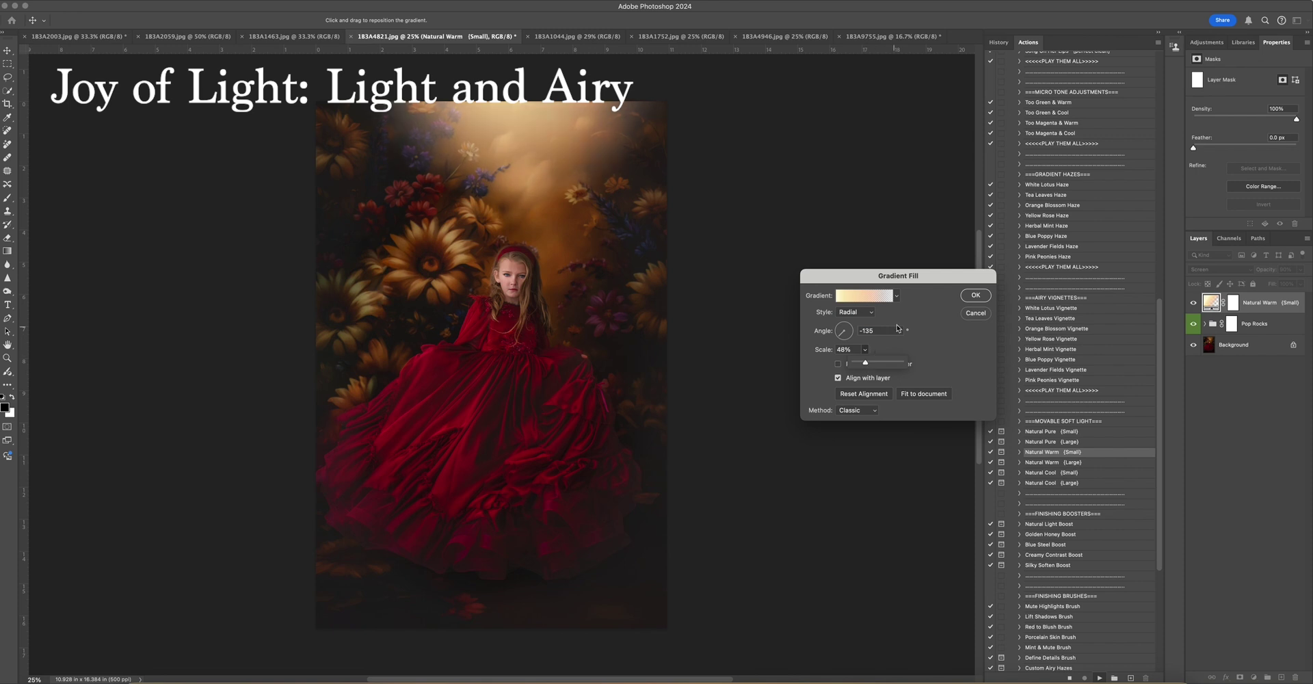
click(978, 299)
click(978, 297)
drag(1301, 269, 1279, 290)
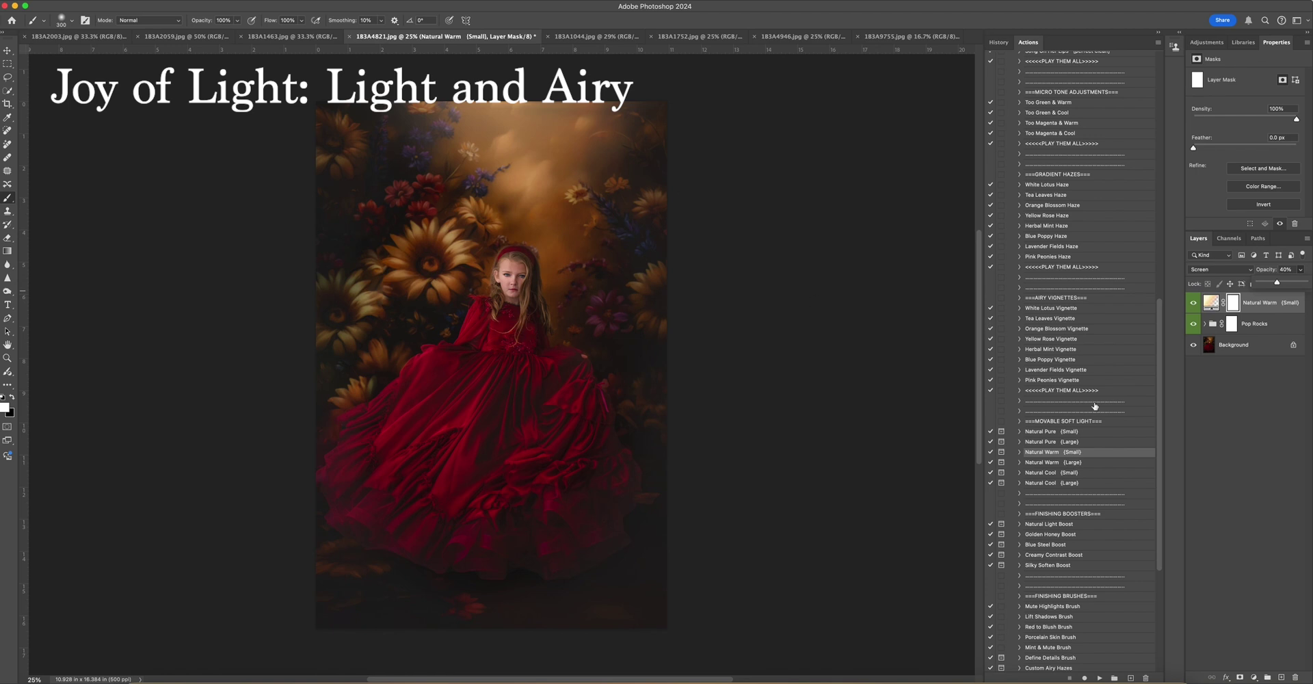
Play the Silky Soften Boost finishing booster from GTG - Joy Of Light - Light & Airy on the red-dress portrait.
click(1087, 568)
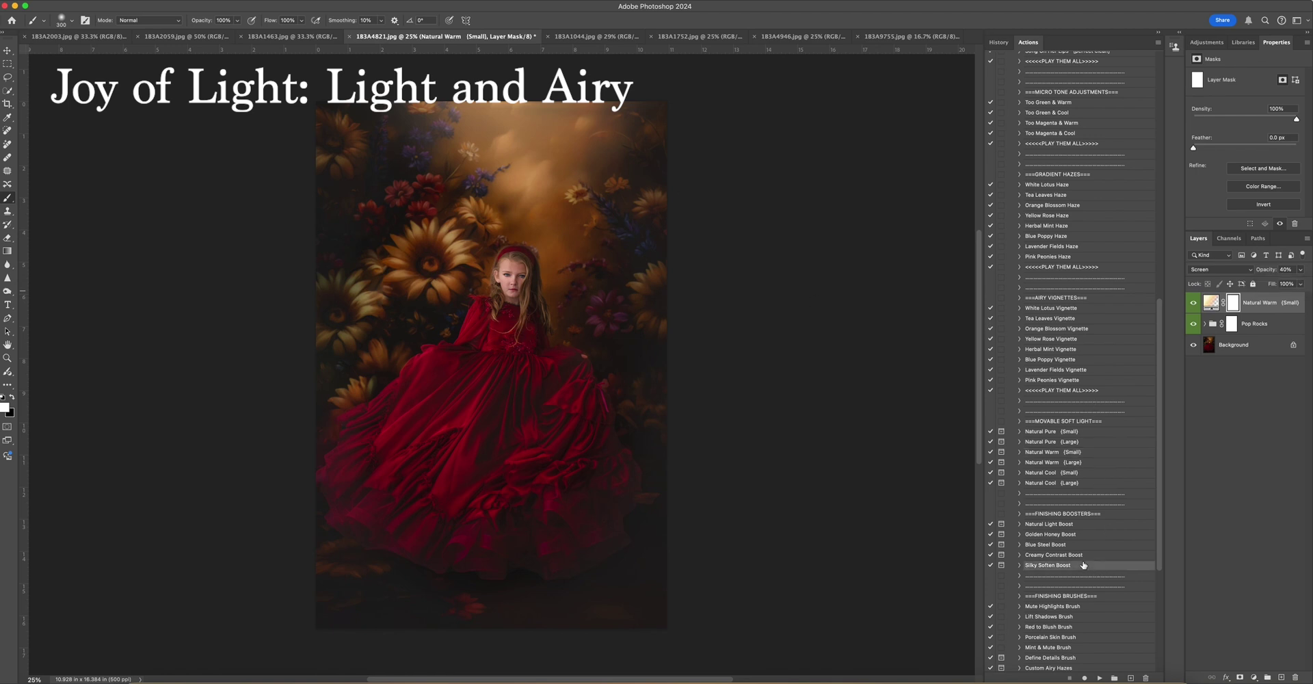
click(1099, 678)
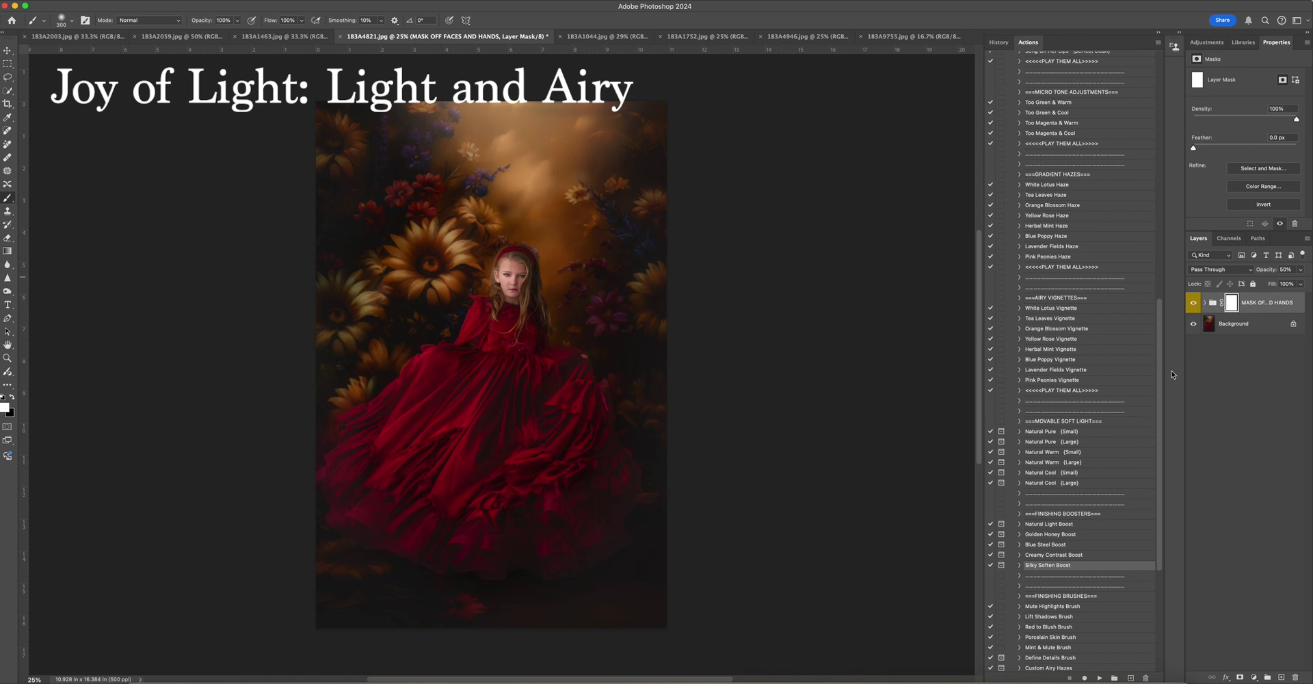
scroll(1093, 290, up, 15)
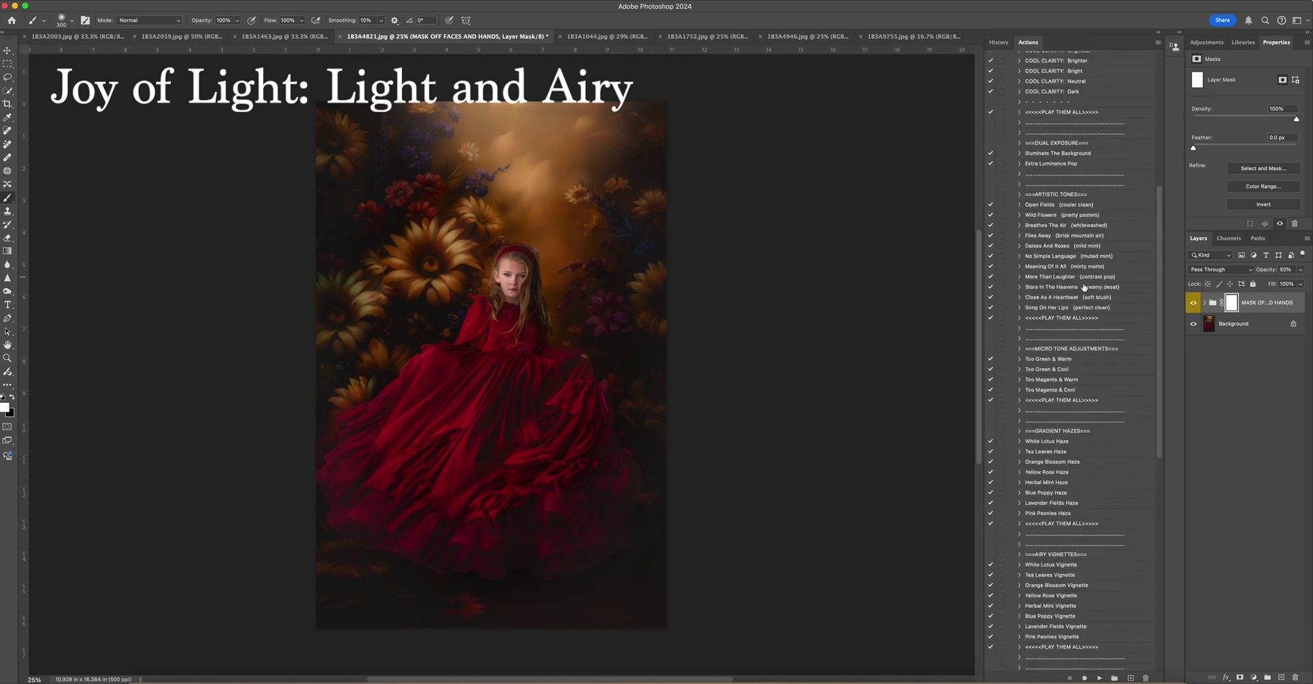
scroll(1084, 287, down, 20)
Toggle the visibility of the face-and-hands mask group off and on to compare the portrait with and without the softening.
scroll(963, 338, down, 4)
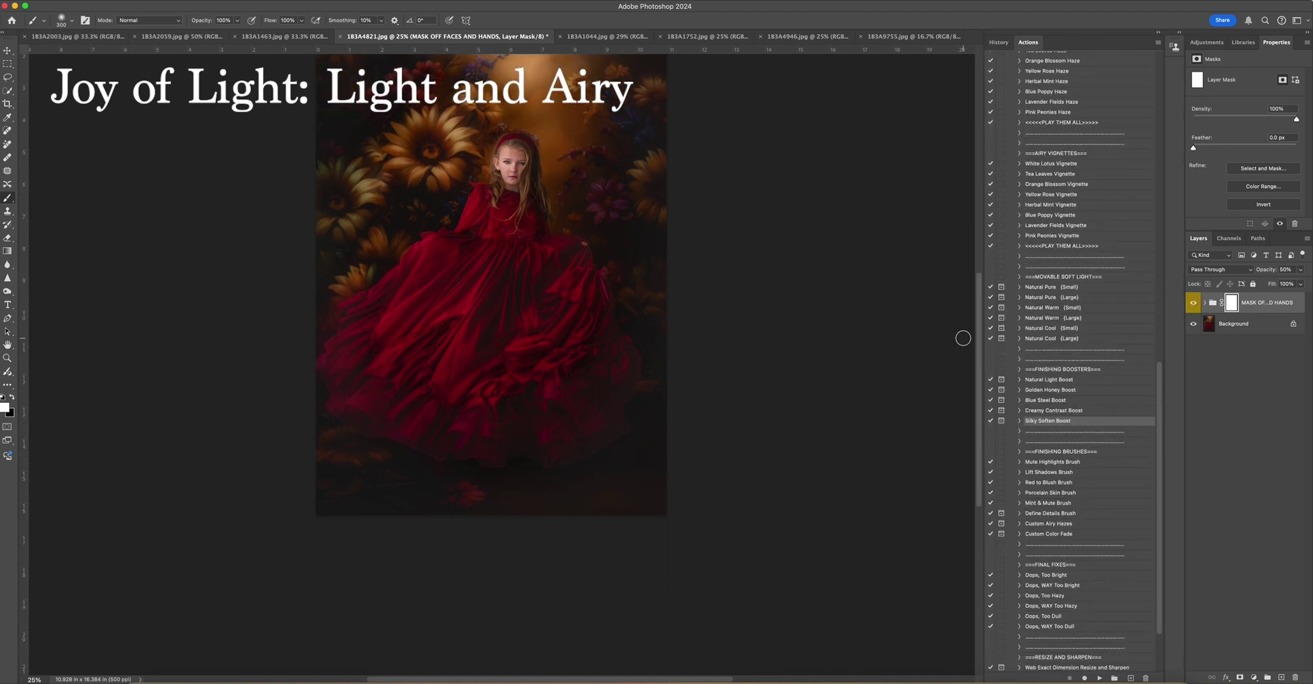
scroll(963, 338, up, 4)
click(1194, 303)
click(1195, 304)
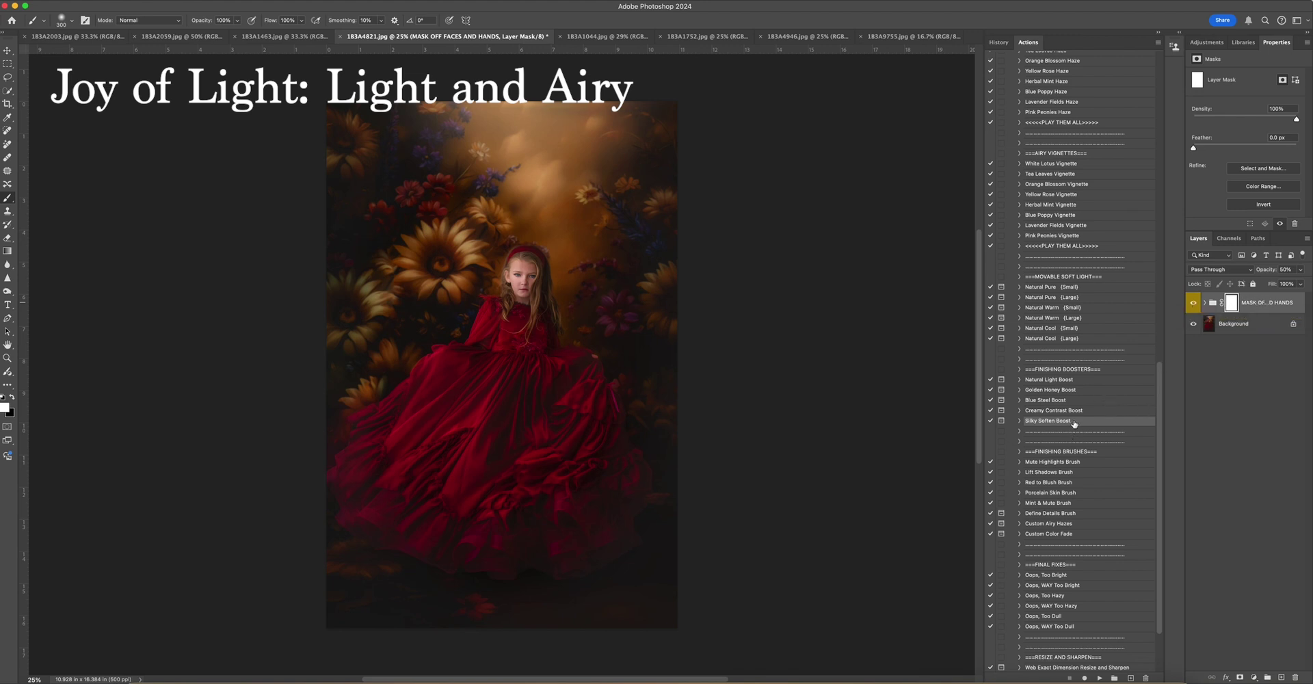
click(1193, 303)
click(1193, 303)
Compare the portrait's original opening snapshot with its latest history state, ending on the latest state.
click(999, 42)
scroll(1089, 184, up, 3)
click(1057, 60)
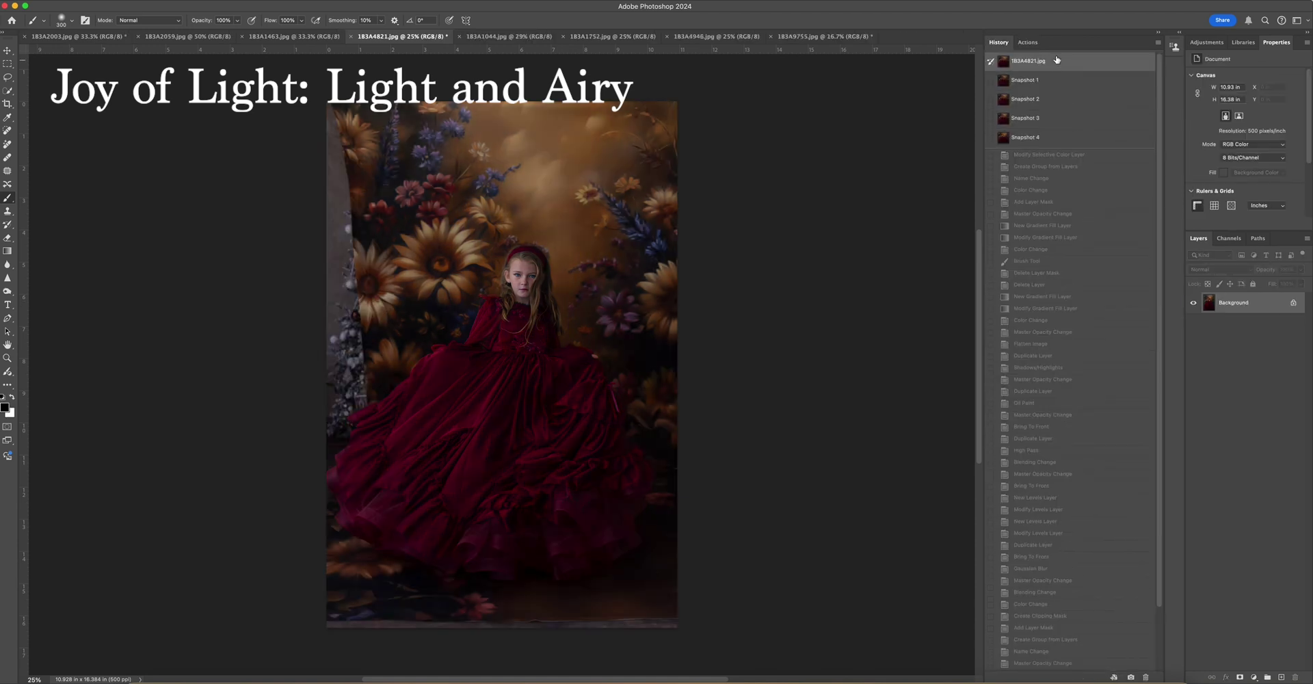
scroll(1090, 428, down, 3)
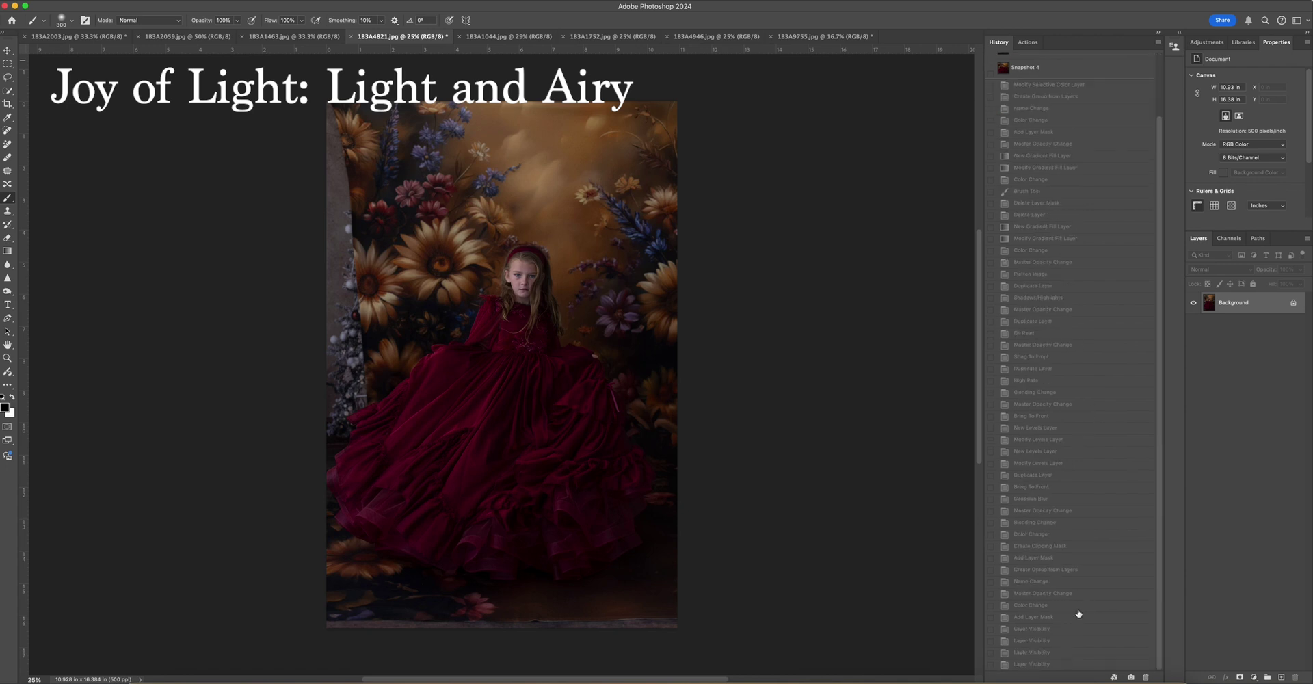
click(1069, 664)
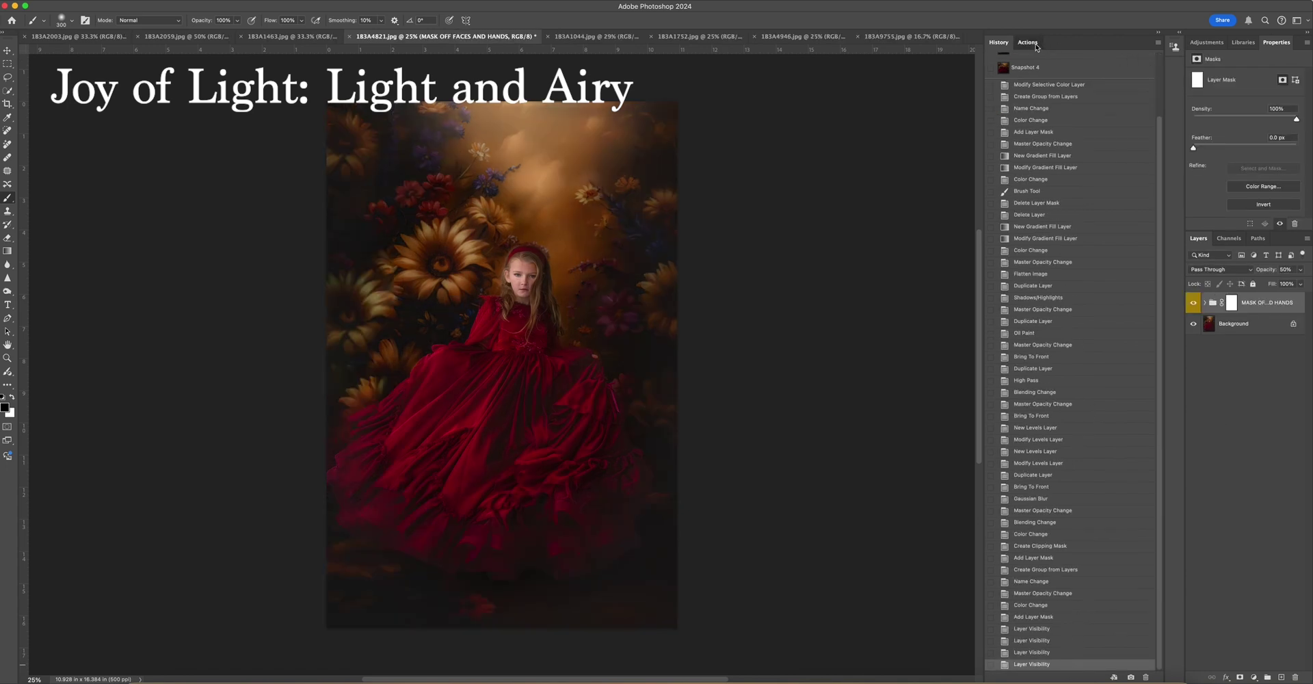
Look through the remaining finishing brushes and final fixes, and collapse the GTG - Joy Of Light - Light & Airy action set.
click(1033, 47)
scroll(1081, 462, down, 3)
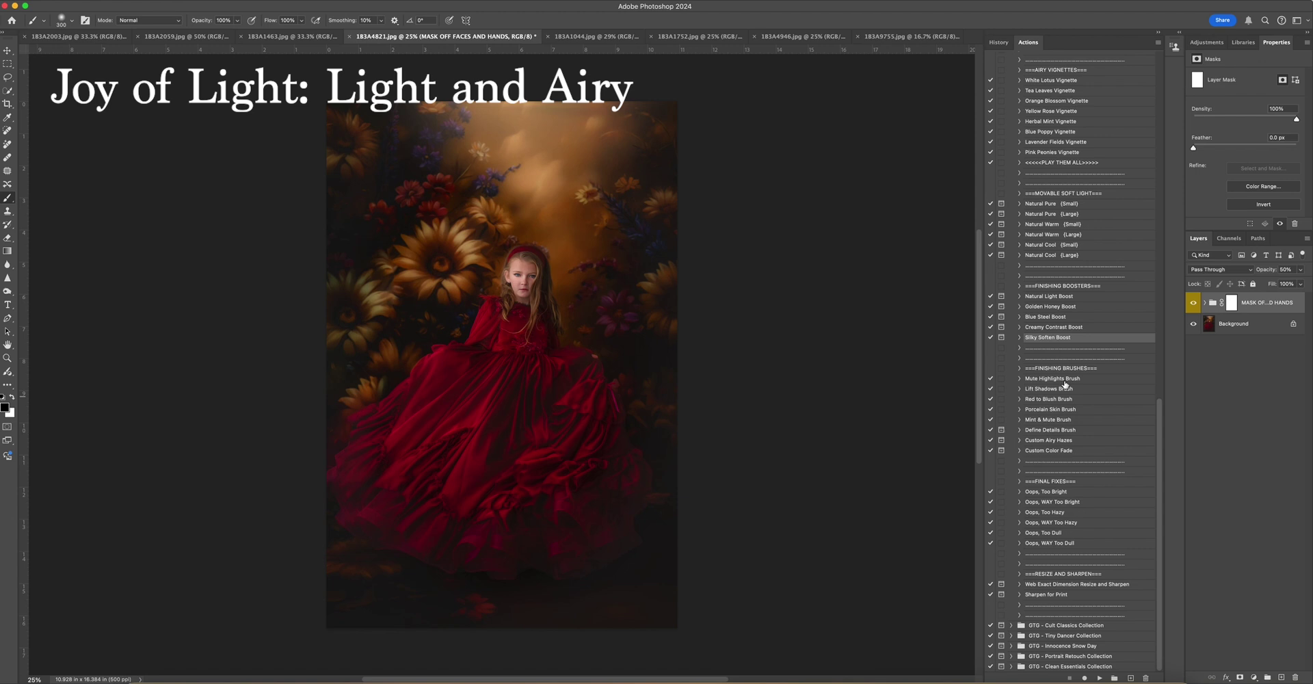
scroll(1065, 385, up, 10)
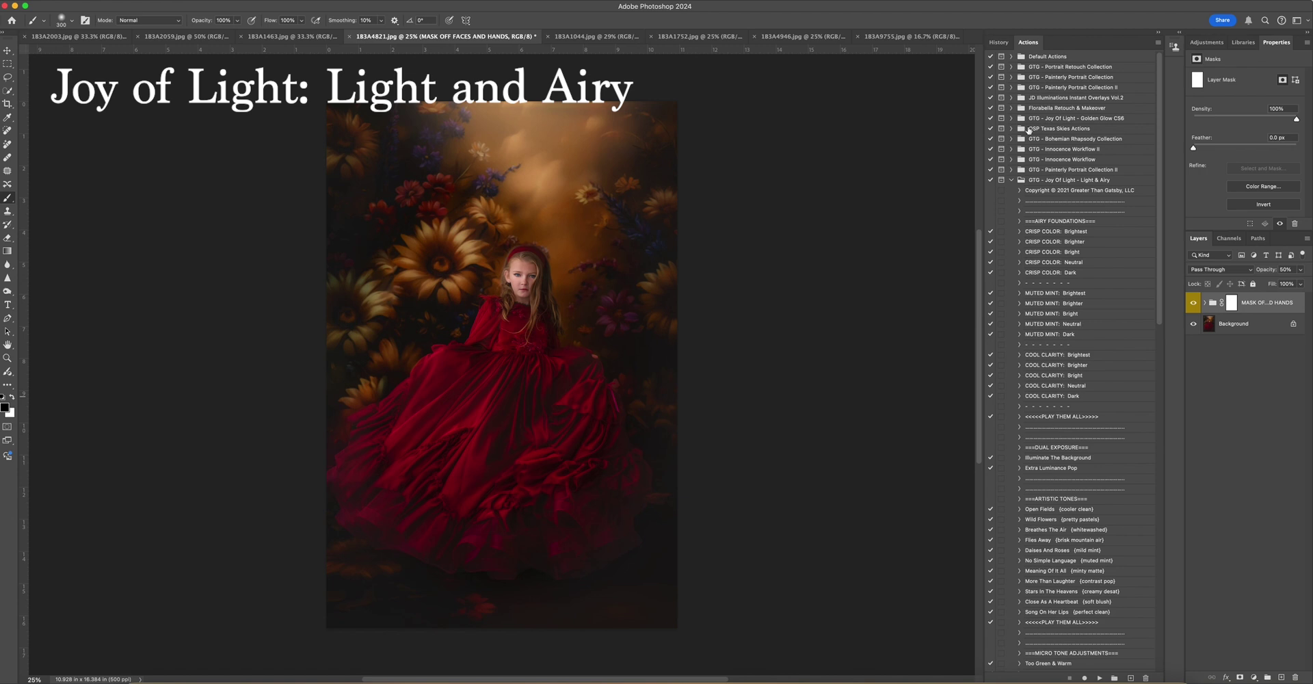
click(1012, 180)
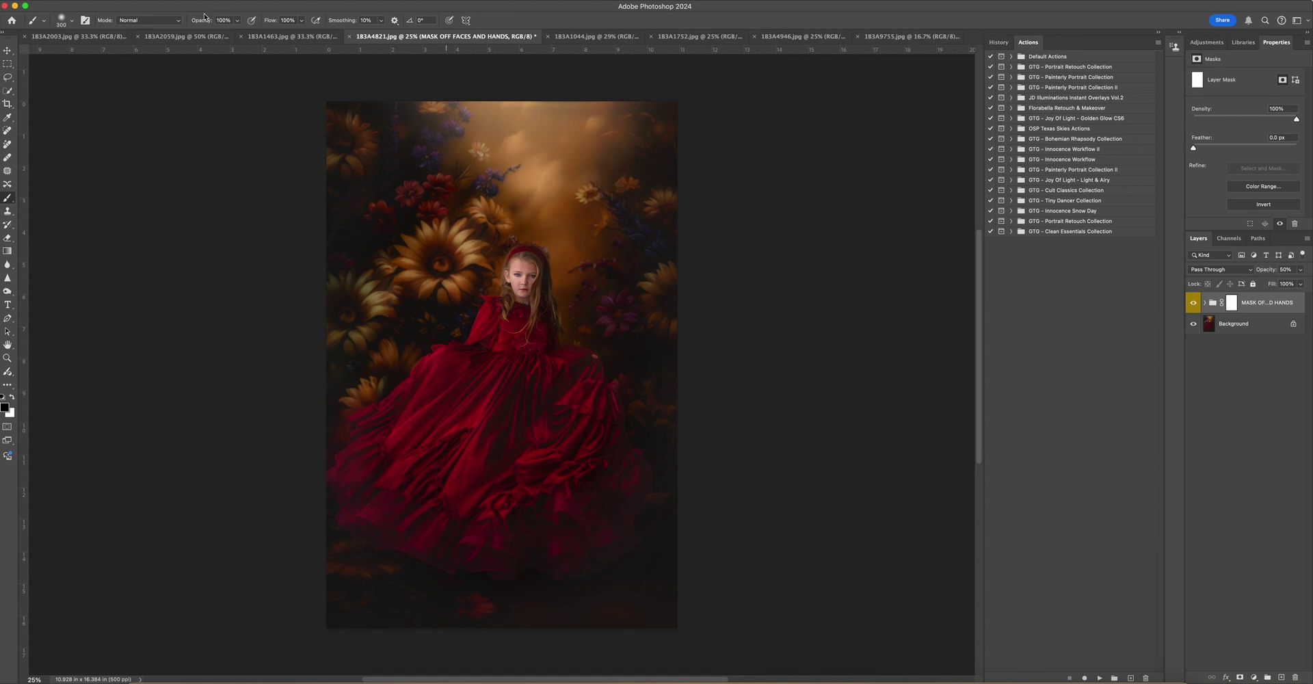
Review the portraits in the other open documents one after another, ending on 1B3A2003.jpg.
click(81, 36)
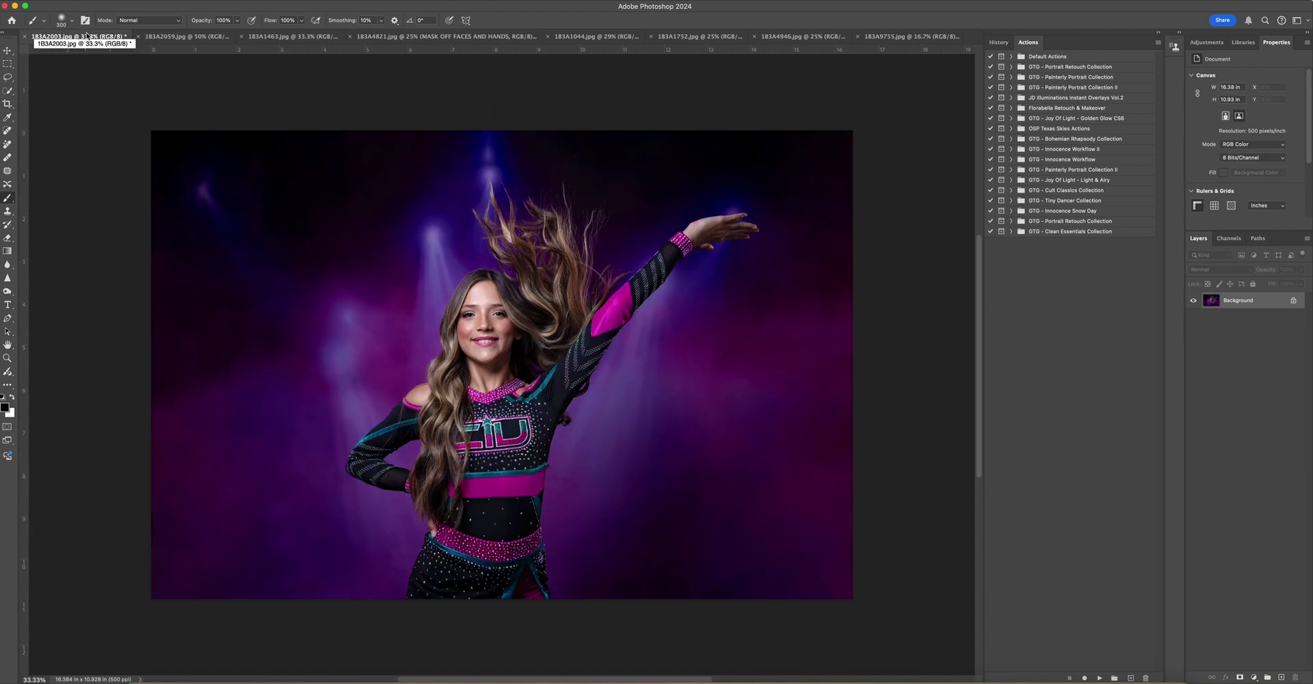
click(192, 37)
click(270, 36)
click(373, 38)
click(596, 37)
click(684, 38)
click(798, 38)
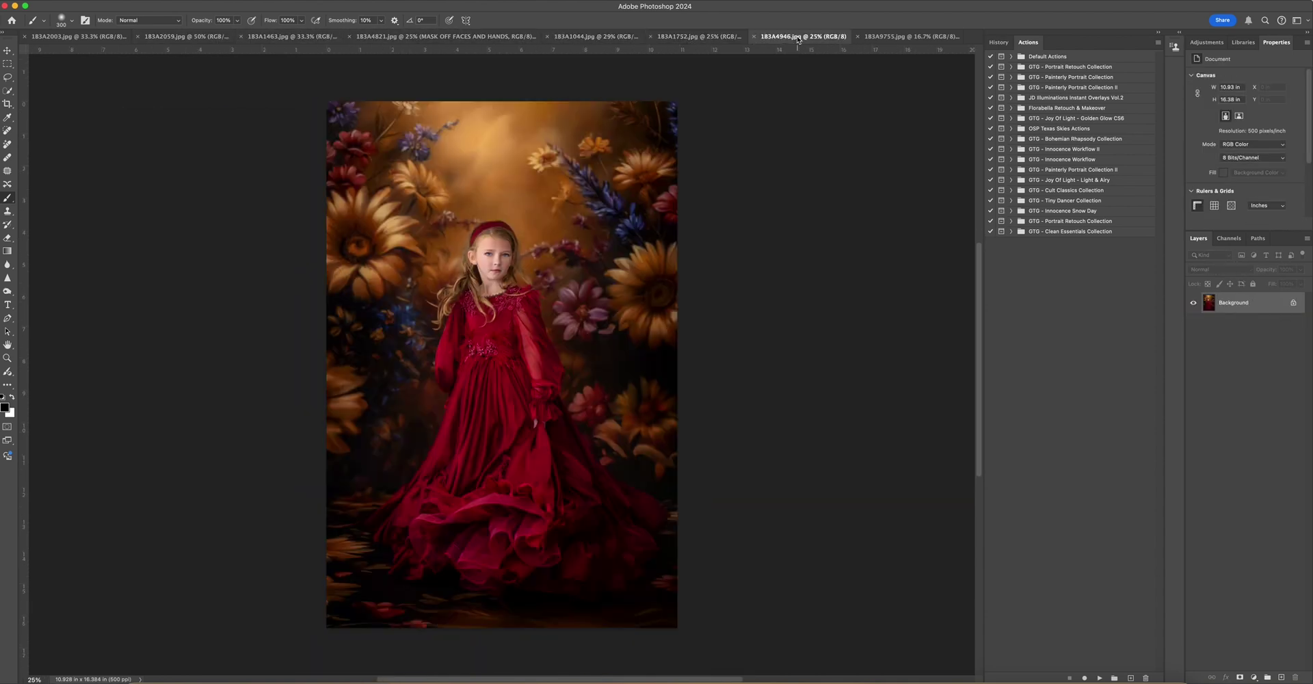
click(888, 38)
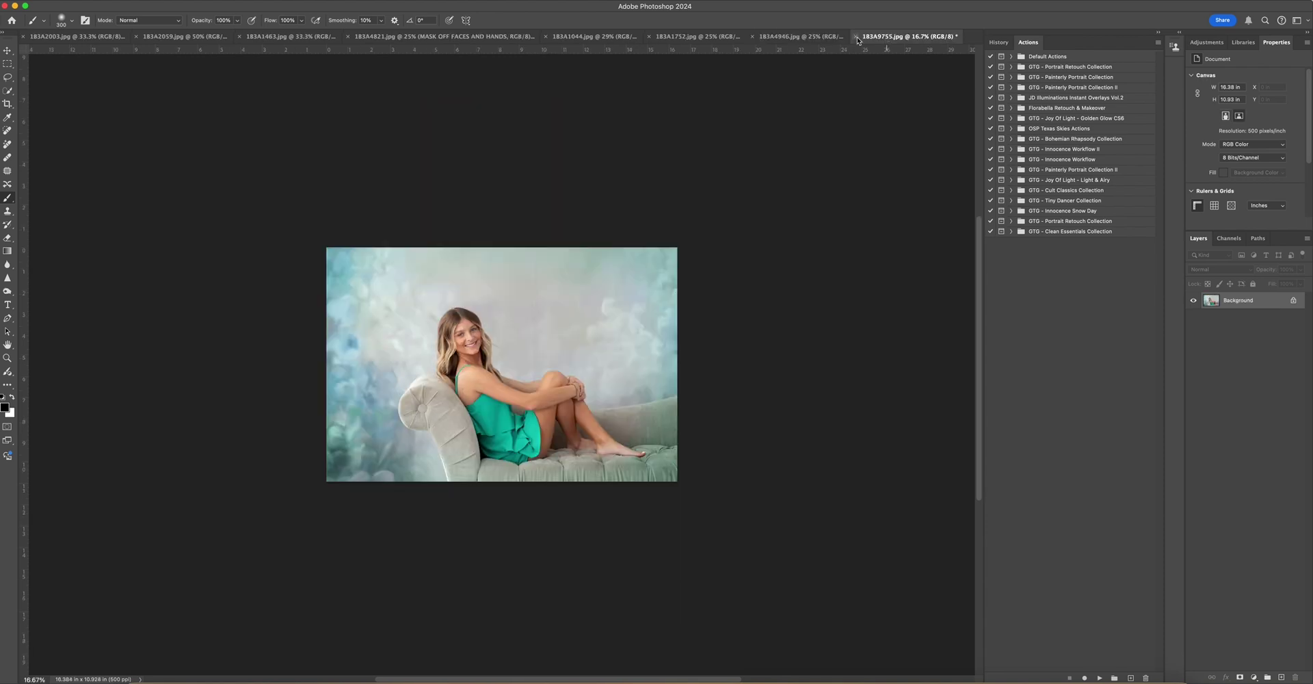
click(807, 37)
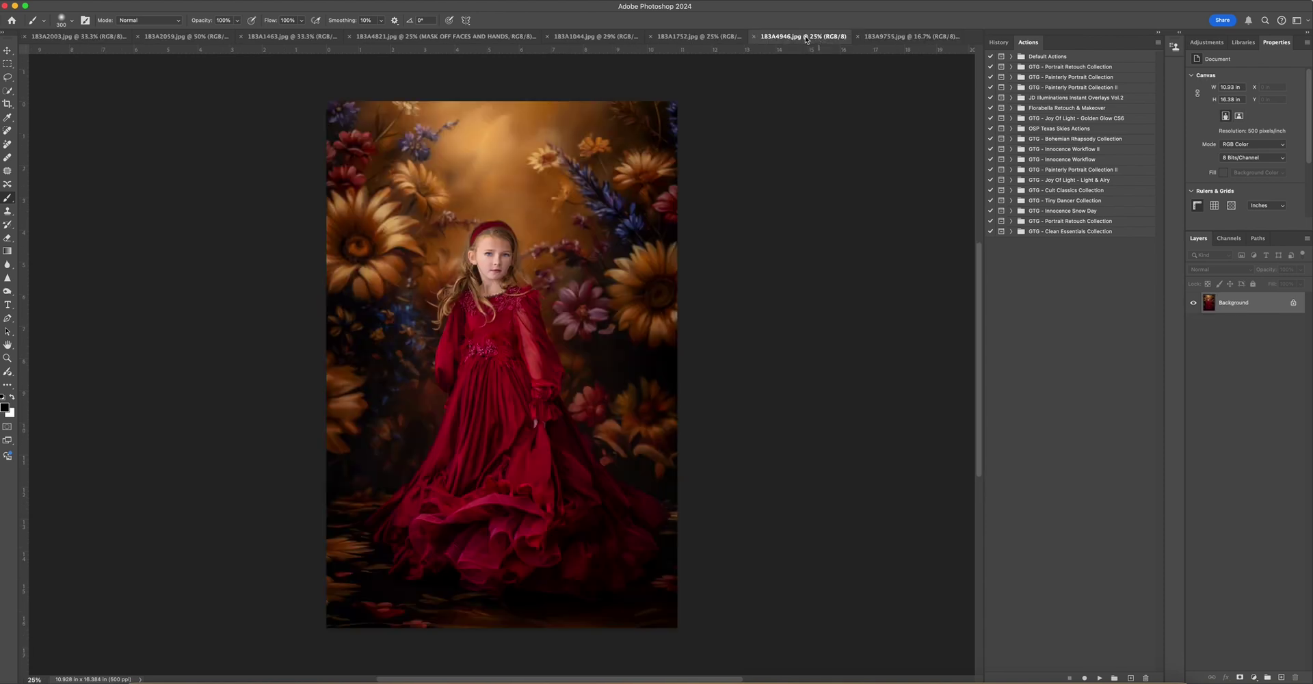
click(691, 37)
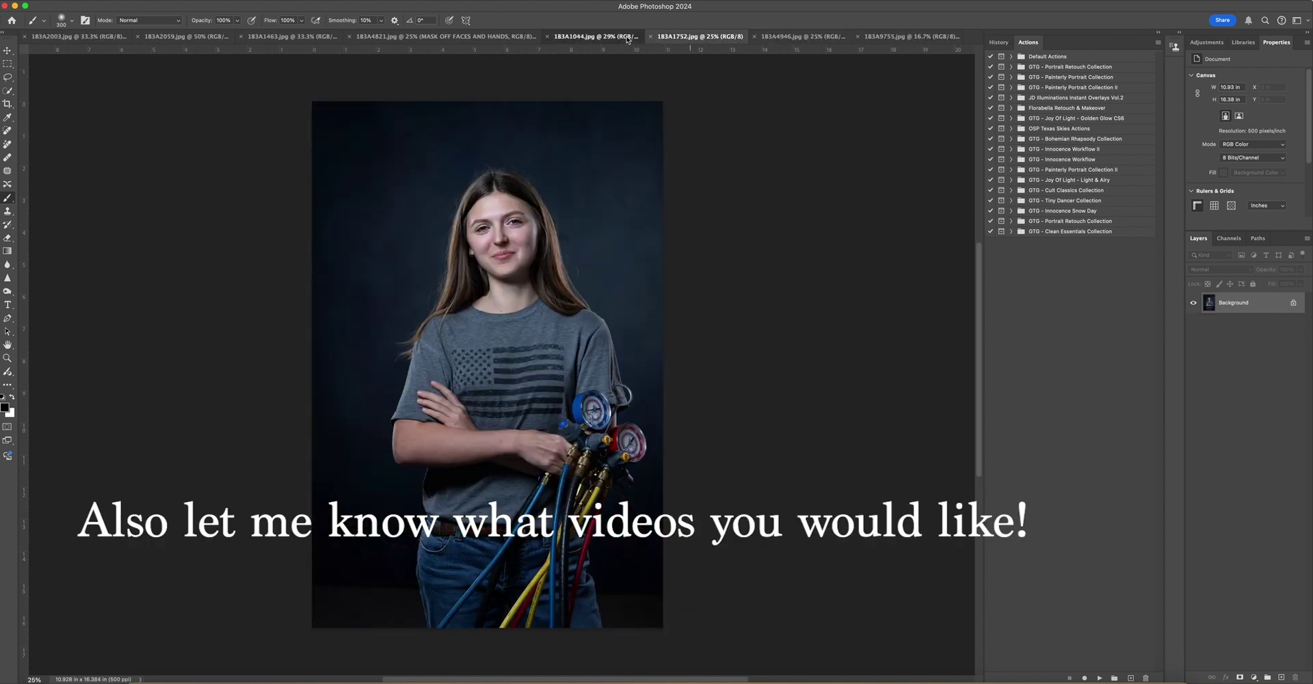
click(627, 37)
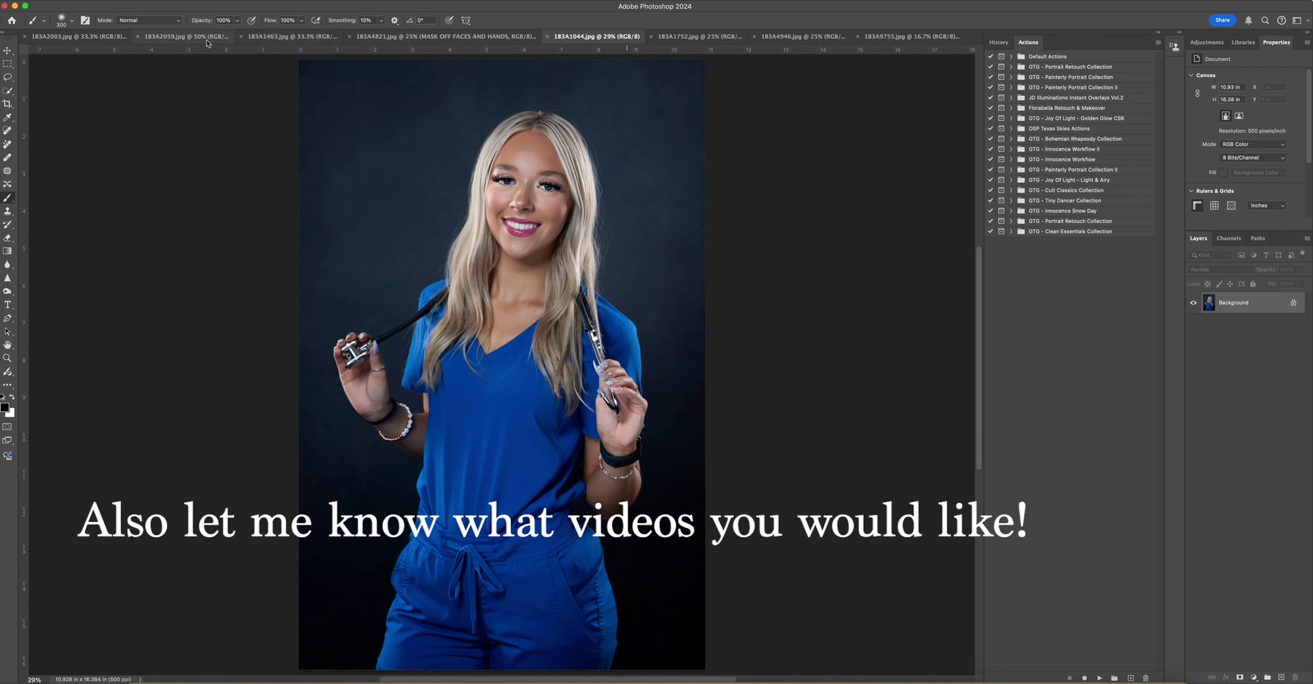
click(94, 38)
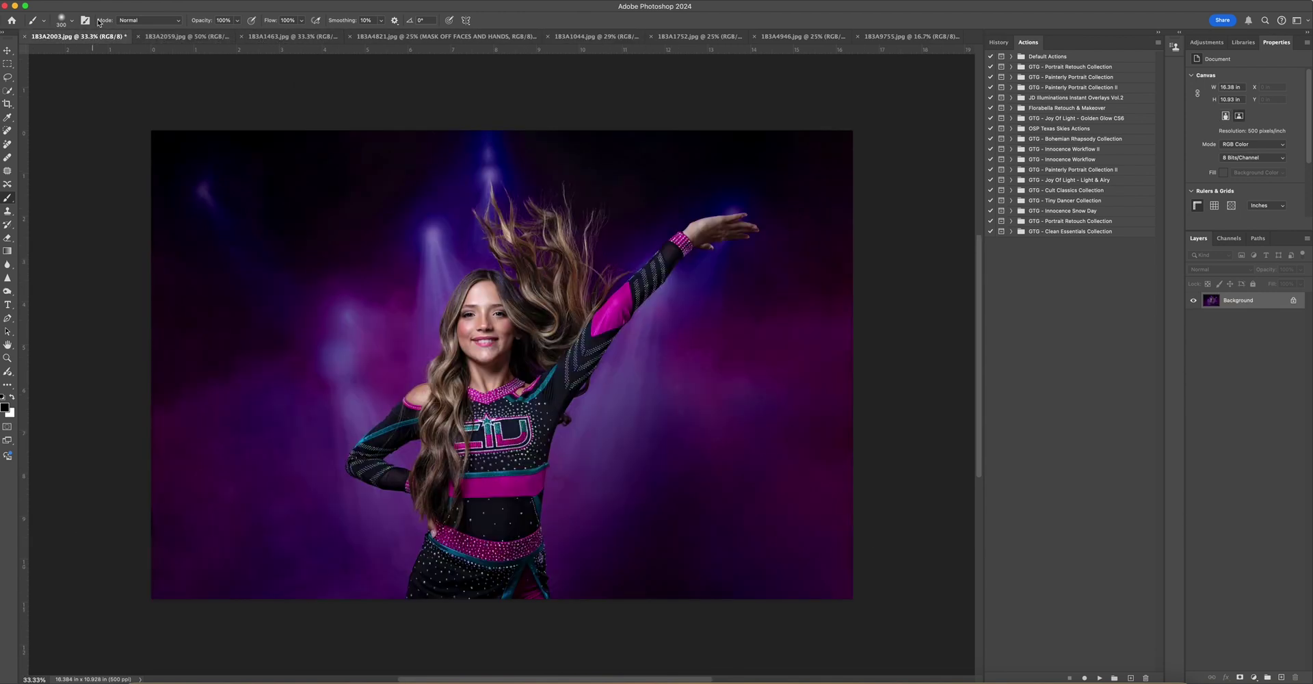